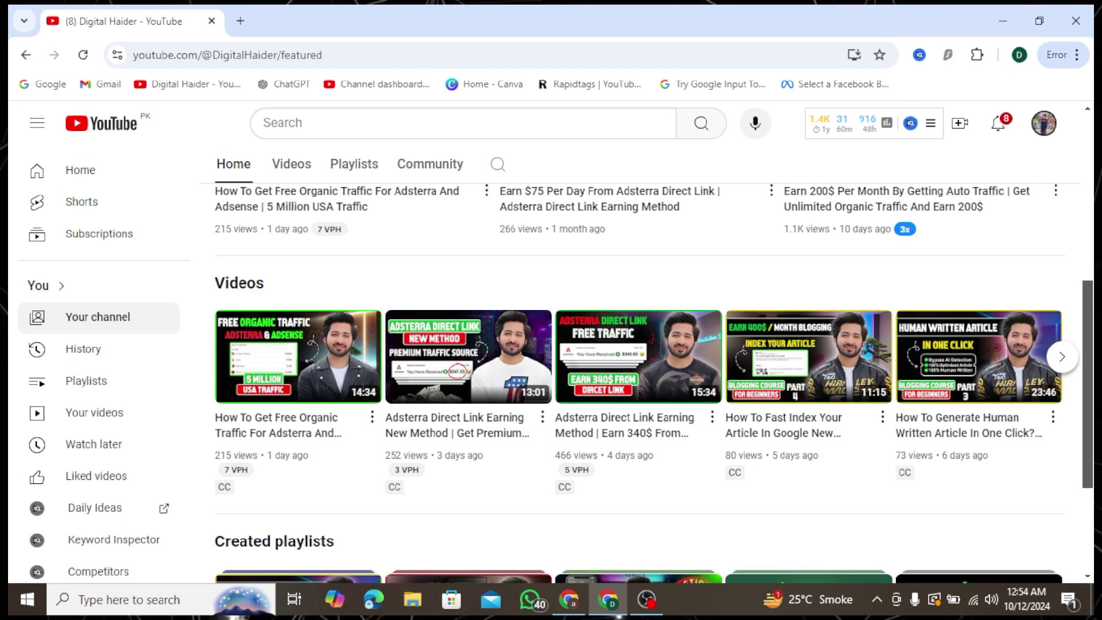
# - Look through the featured videos, recent uploads and created playlists on the YouTube channel's home page
pyautogui.scroll(-2, 551, 344)
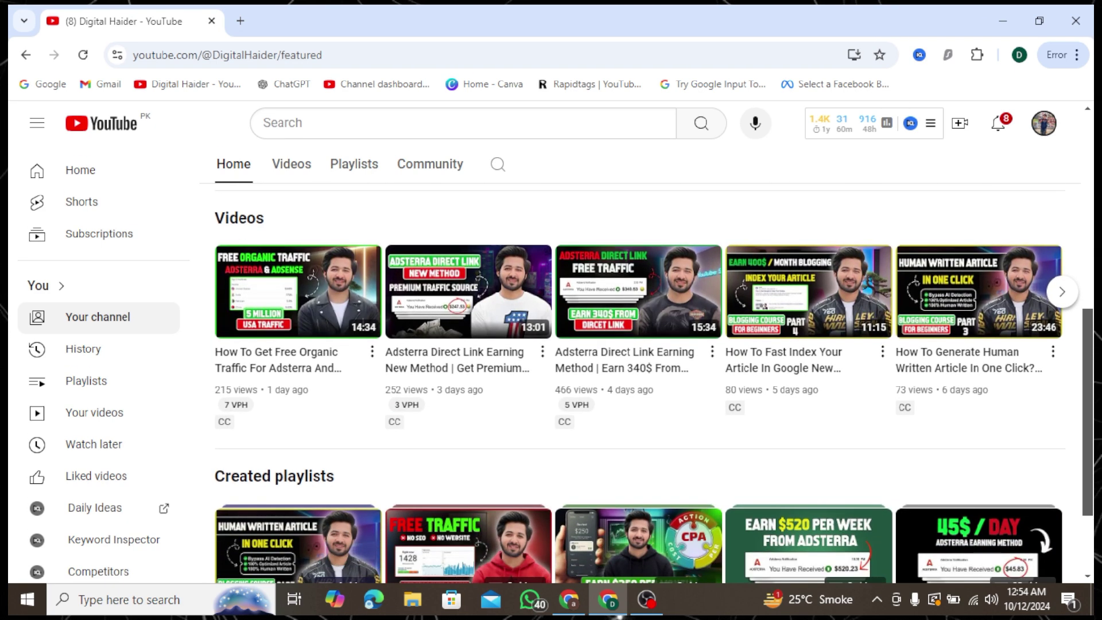
pyautogui.scroll(-1, 637, 345)
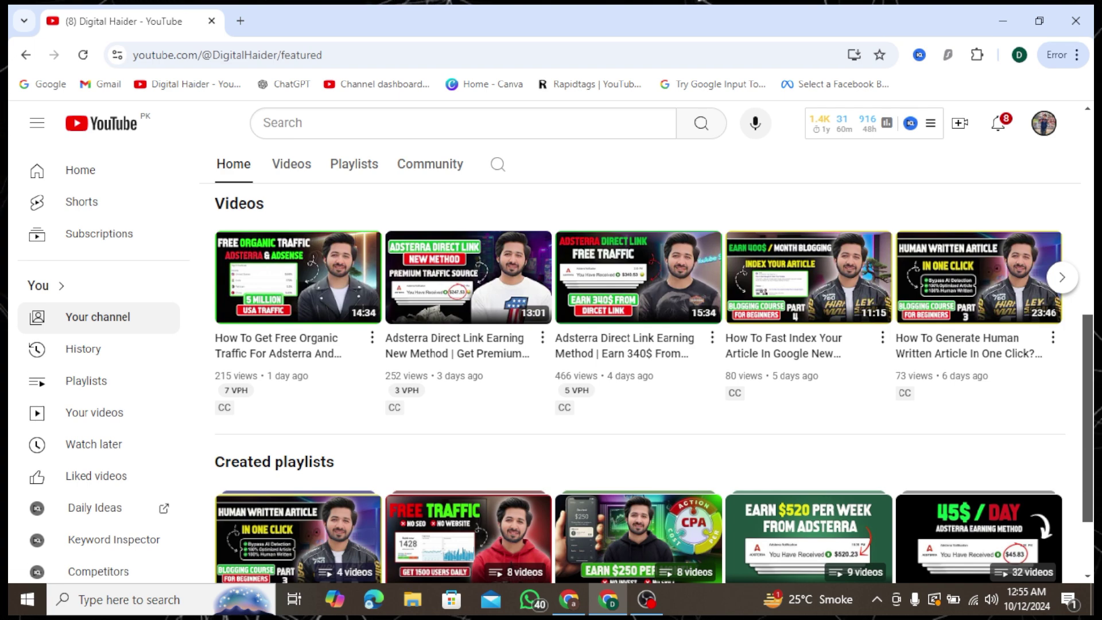
pyautogui.scroll(6, 646, 345)
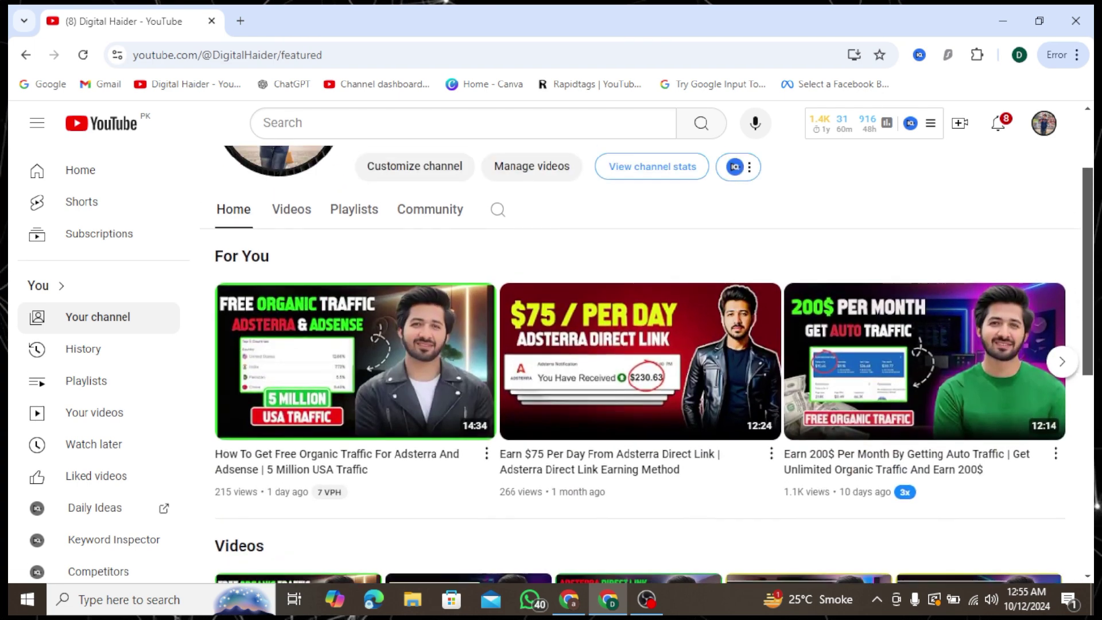
pyautogui.scroll(1, 1090, 244)
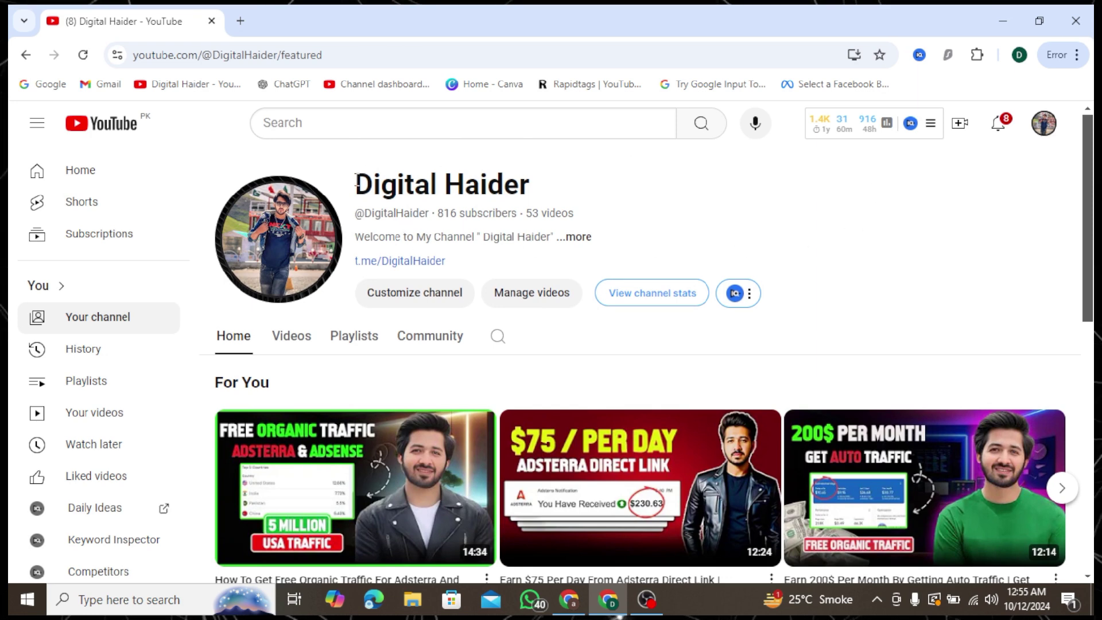
pyautogui.moveTo(356, 183); pyautogui.dragTo(541, 191)
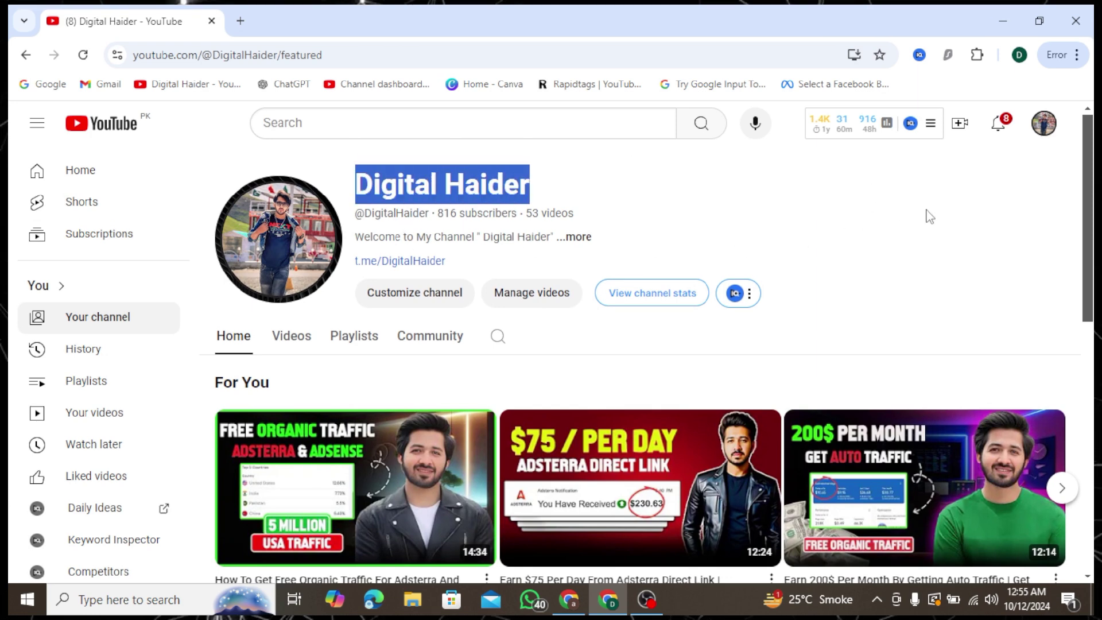
pyautogui.scroll(-2, 639, 344)
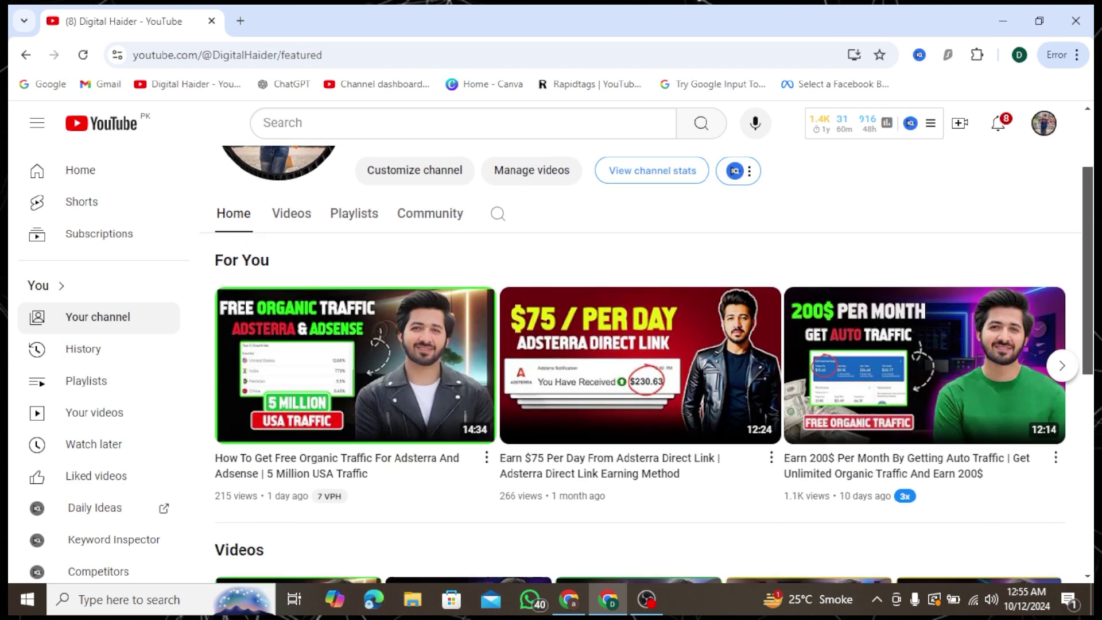
pyautogui.scroll(-2, 639, 345)
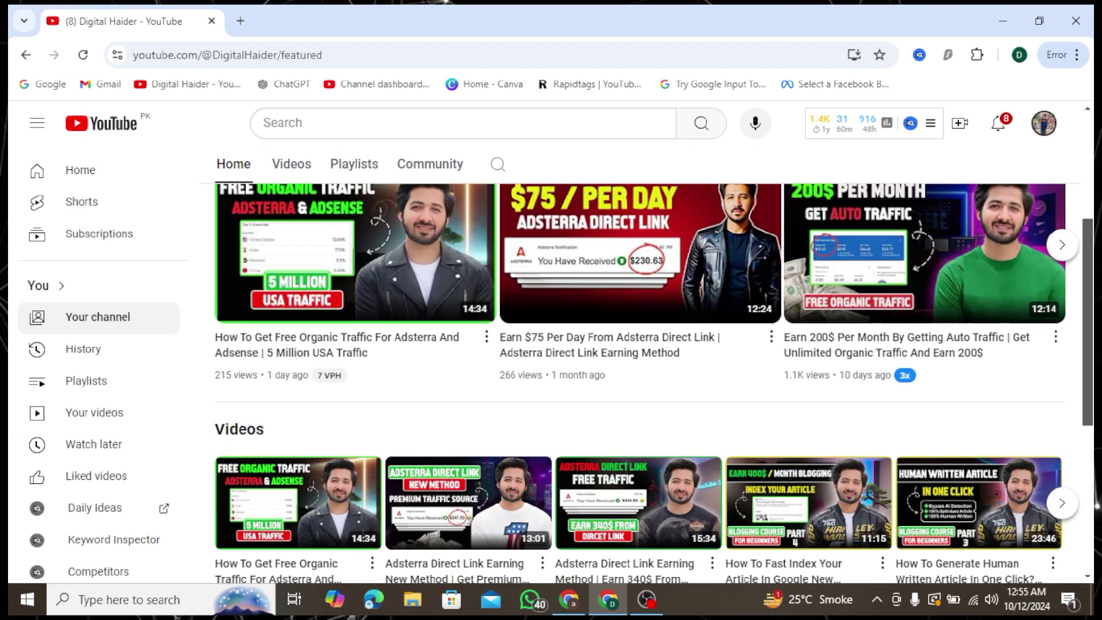
pyautogui.scroll(-1, 640, 344)
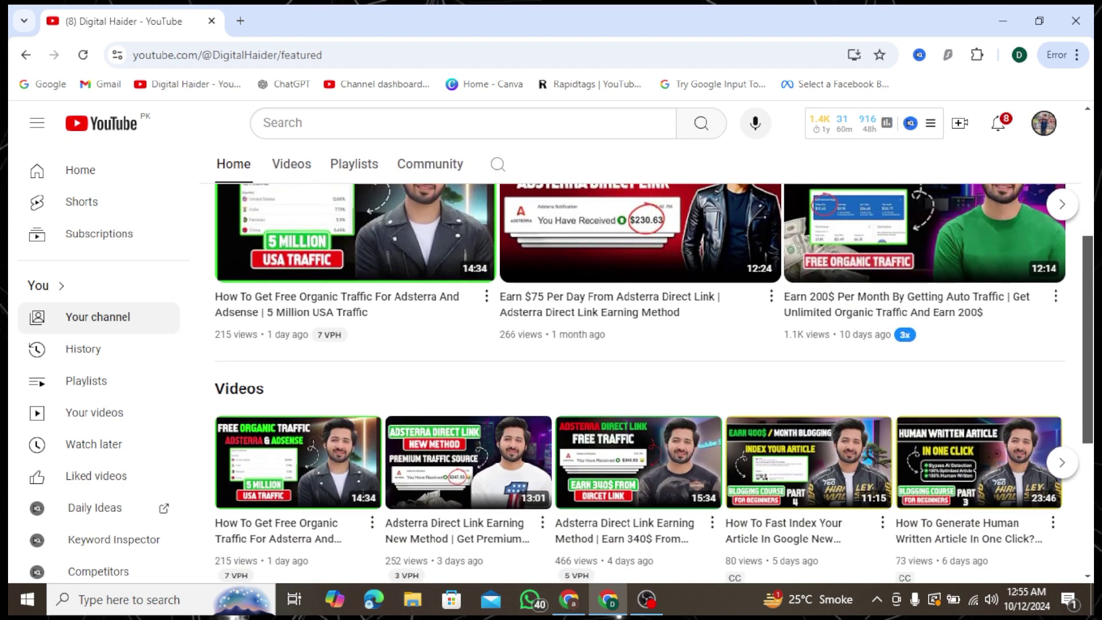
pyautogui.scroll(-1, 639, 344)
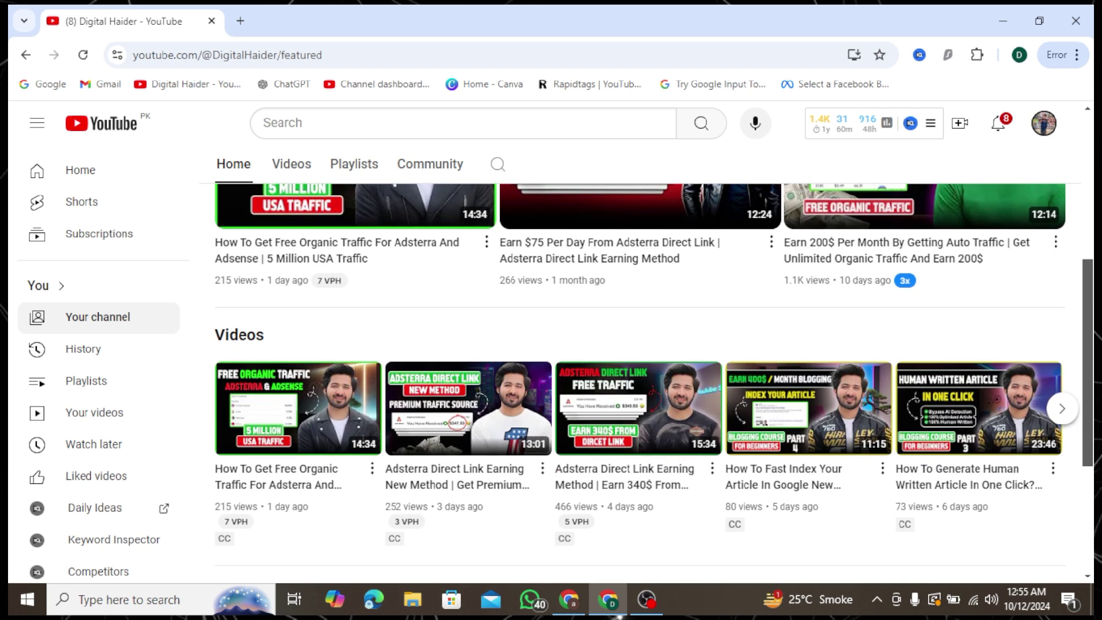
pyautogui.scroll(5, 947, 247)
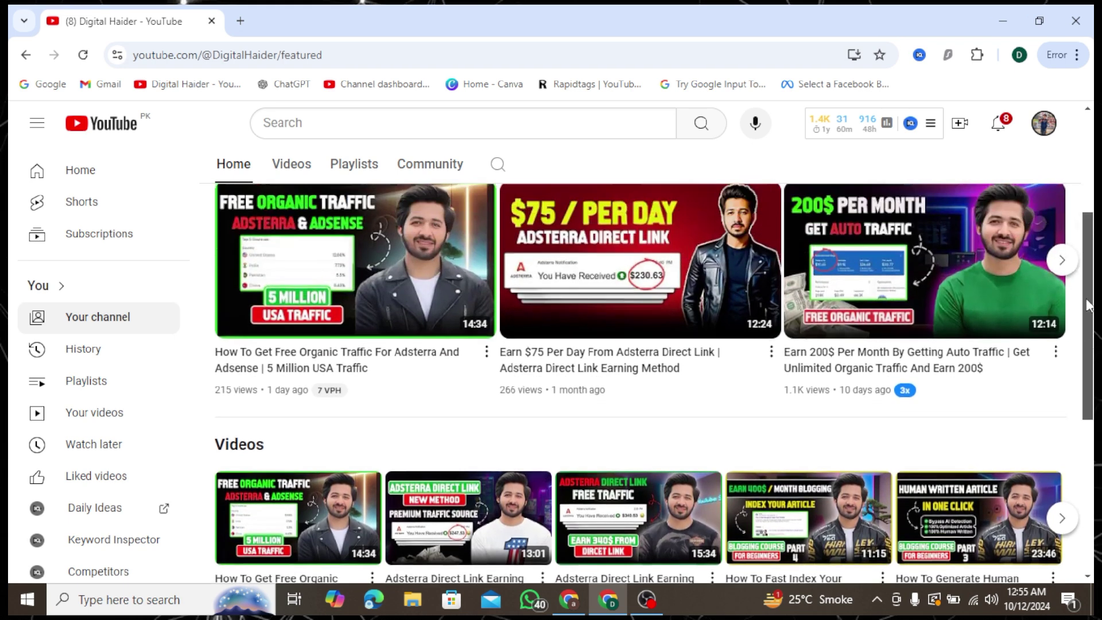
pyautogui.scroll(1, 981, 273)
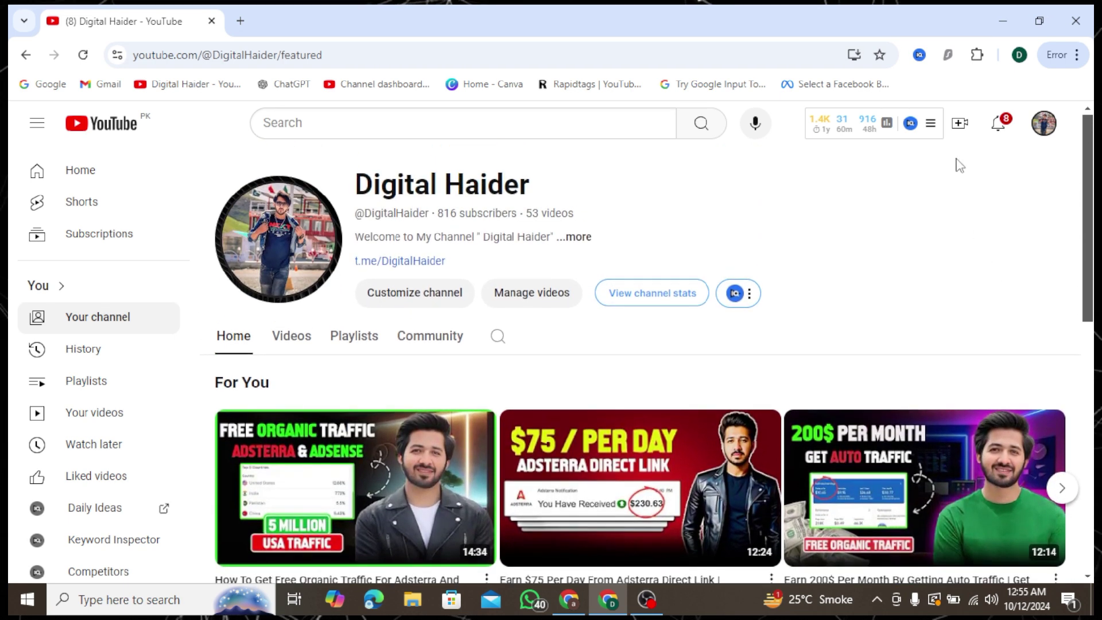
# - Switch to the other Chrome window, search Google for "blogger" and open the Blogger.com result
pyautogui.hotkey('alt', 'Tab')
pyautogui.click(424, 328)
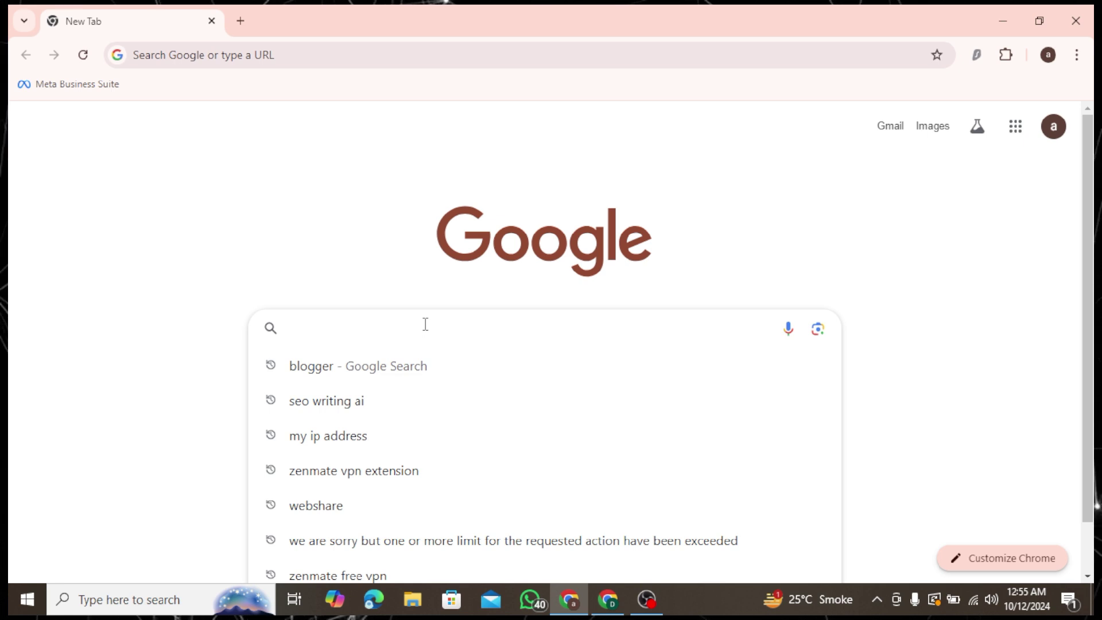
pyautogui.write('blo')
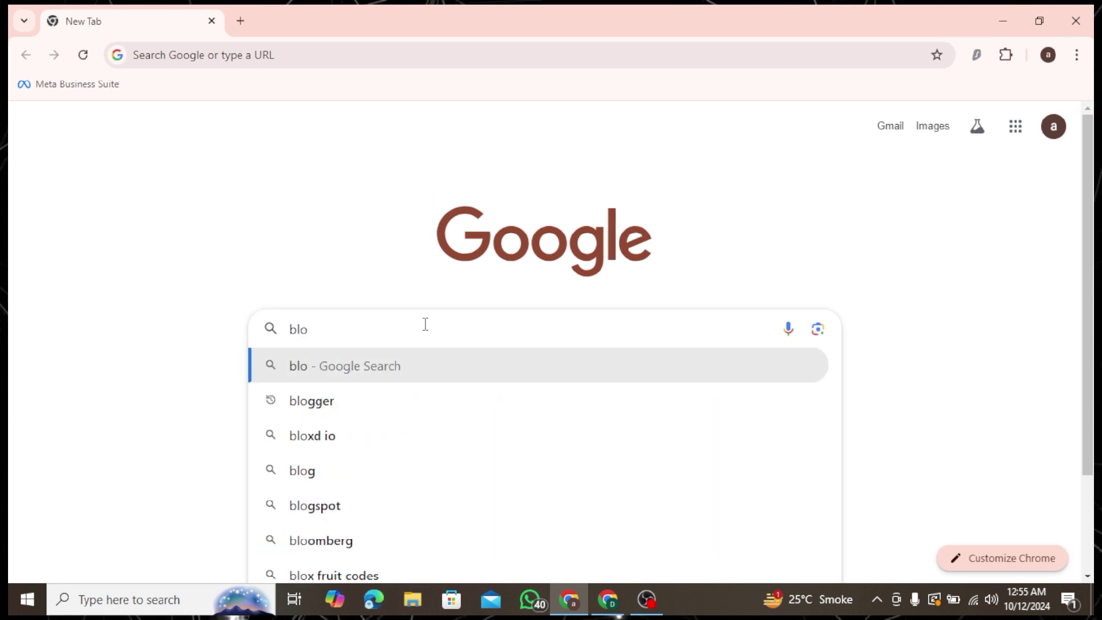
pyautogui.write('gger')
pyautogui.press('Return')
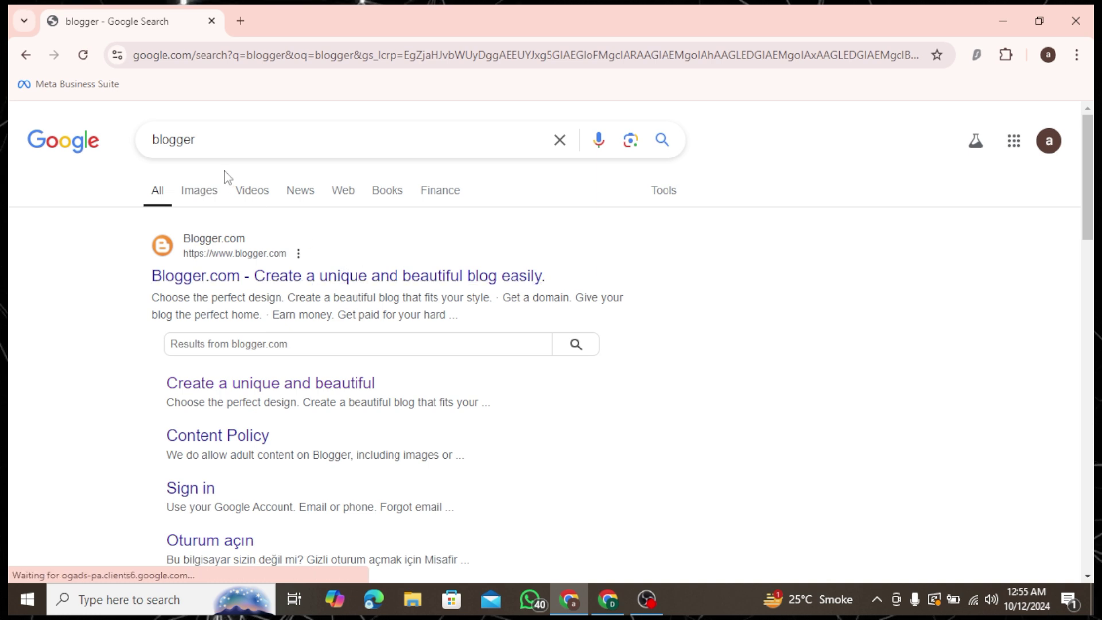
pyautogui.click(356, 282)
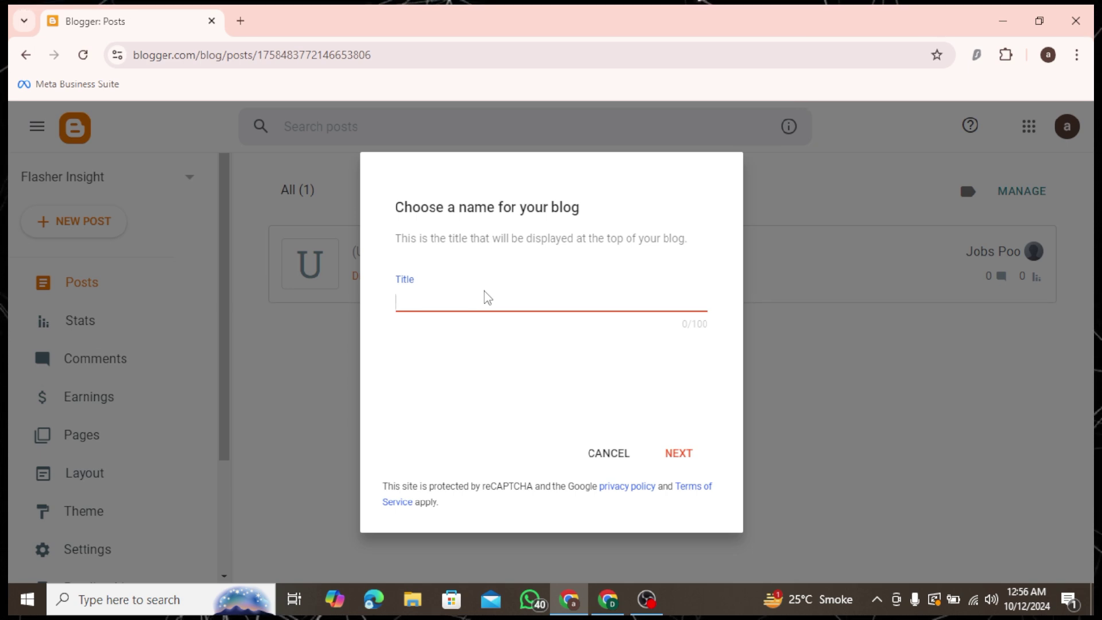
# - Switch to the YouTube window and view the channel's created playlists, including the blogging course
pyautogui.click(608, 591)
pyautogui.scroll(-3, 453, 390)
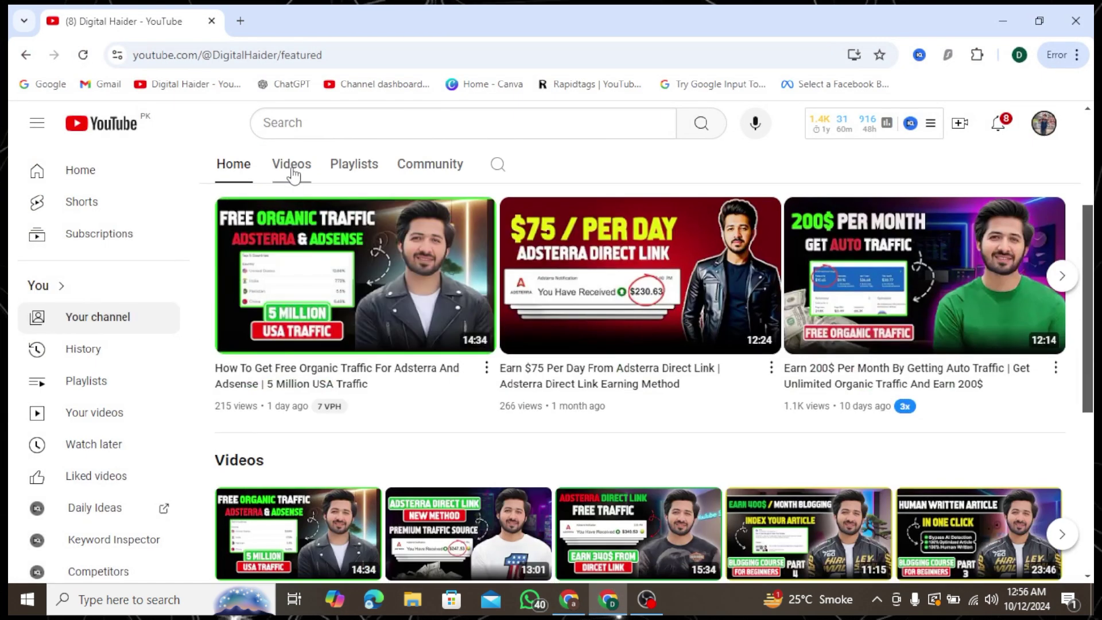
pyautogui.click(362, 169)
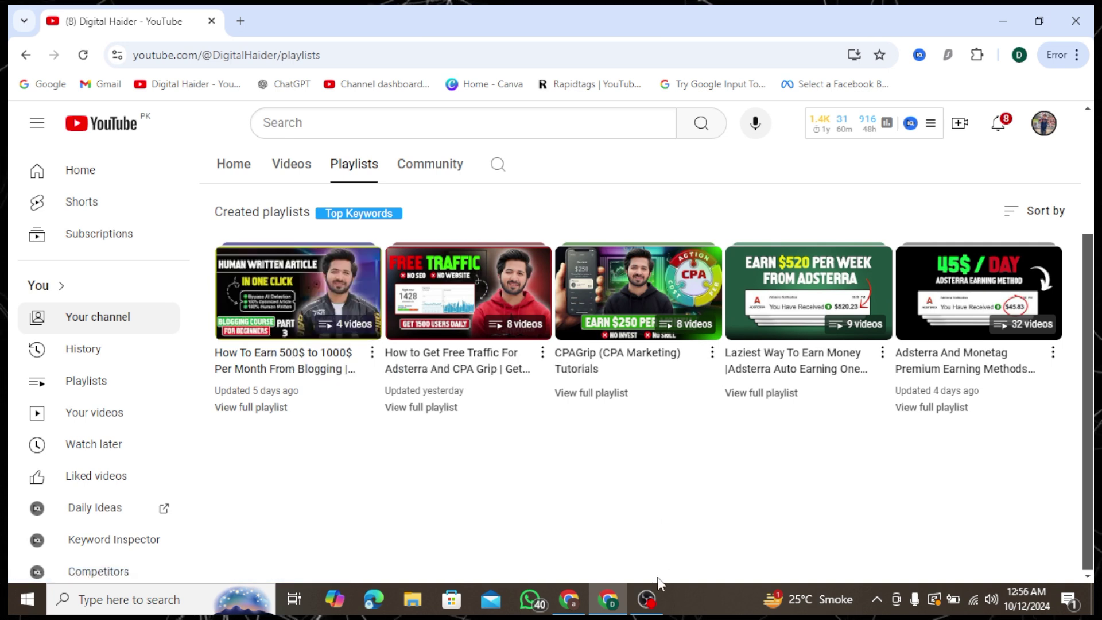
pyautogui.moveTo(577, 588)
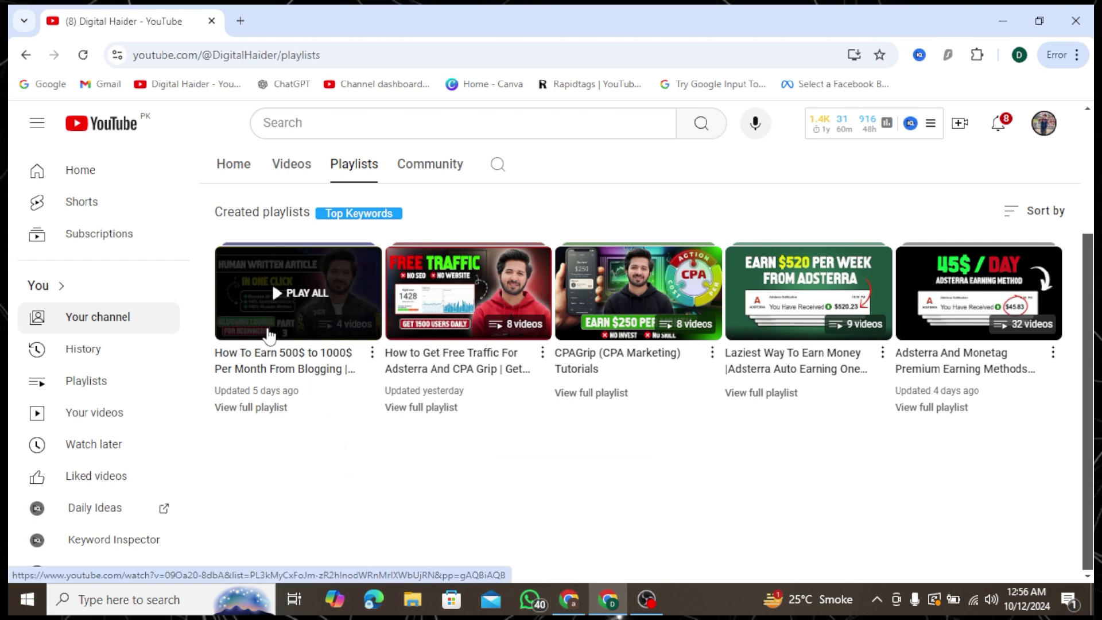
# - Return to the Blogger window, title the new blog "Earn Money Does" and continue to the address
pyautogui.hotkey('alt', 'Tab')
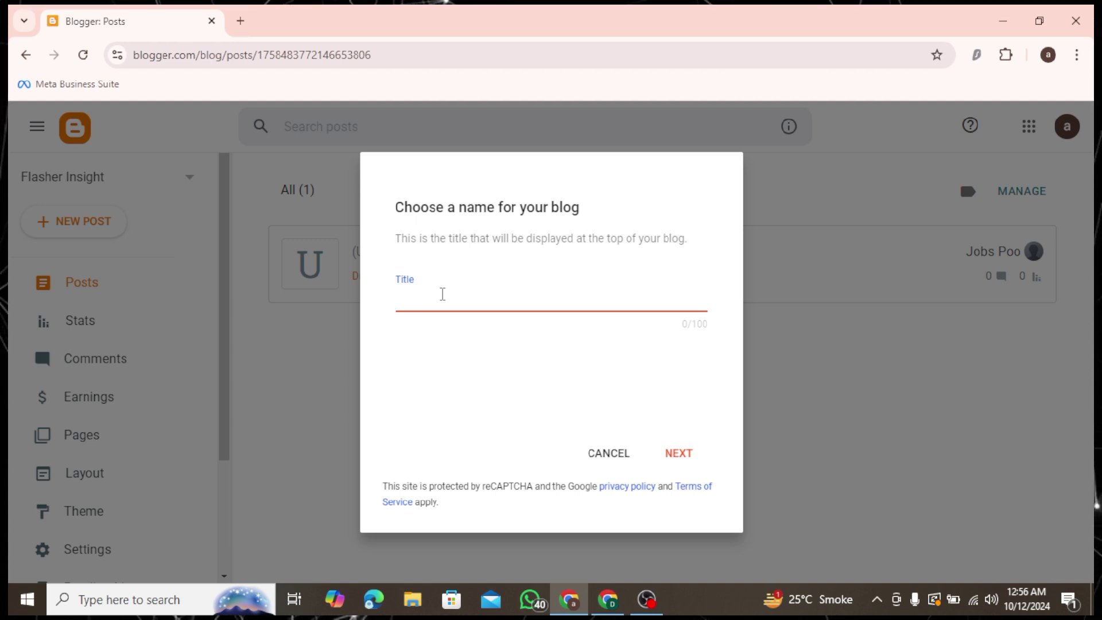
pyautogui.write('Earn Money Does')
pyautogui.click(689, 458)
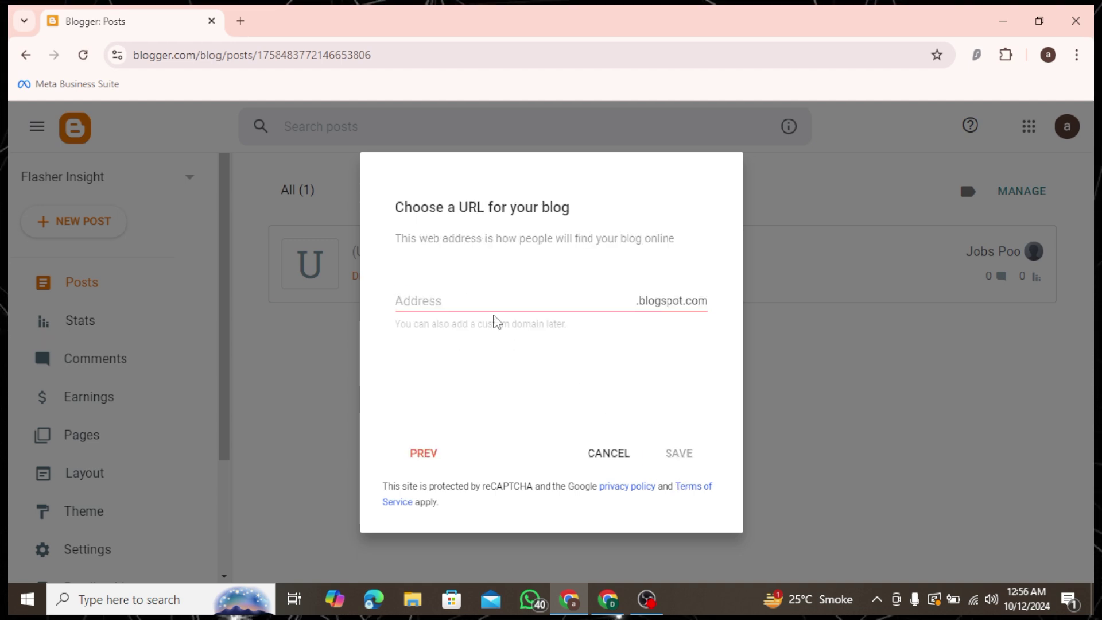
# - Set the blog address to EarnMoneyDoes.blogspot.com, without spaces, and save the new blog
pyautogui.click(461, 294)
pyautogui.write('Earn Money Does')
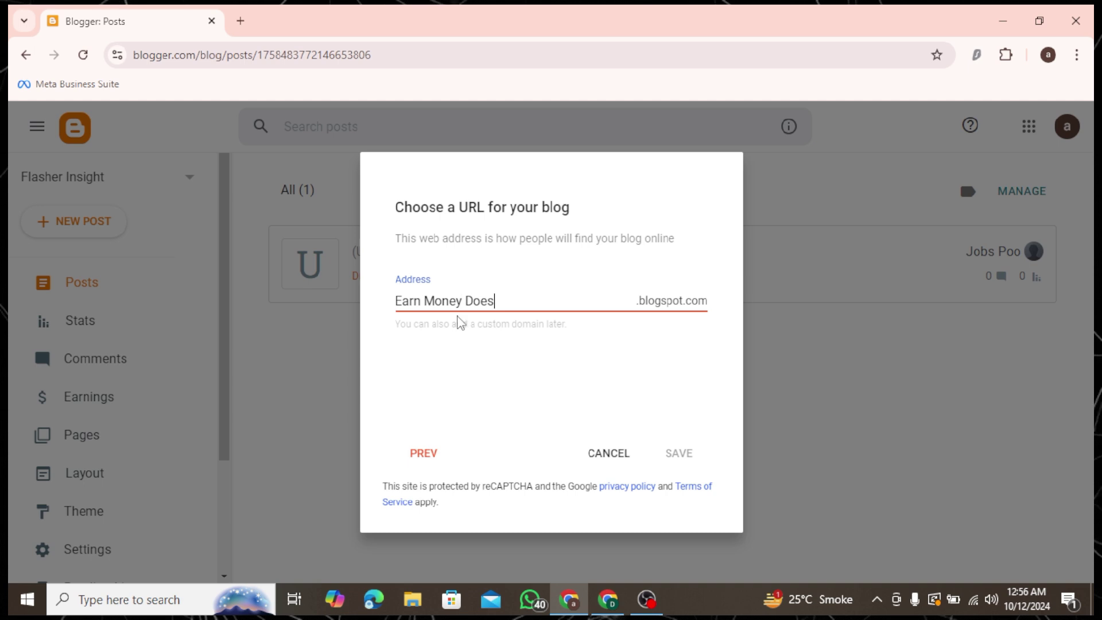
pyautogui.click(428, 302)
pyautogui.press('BackSpace')
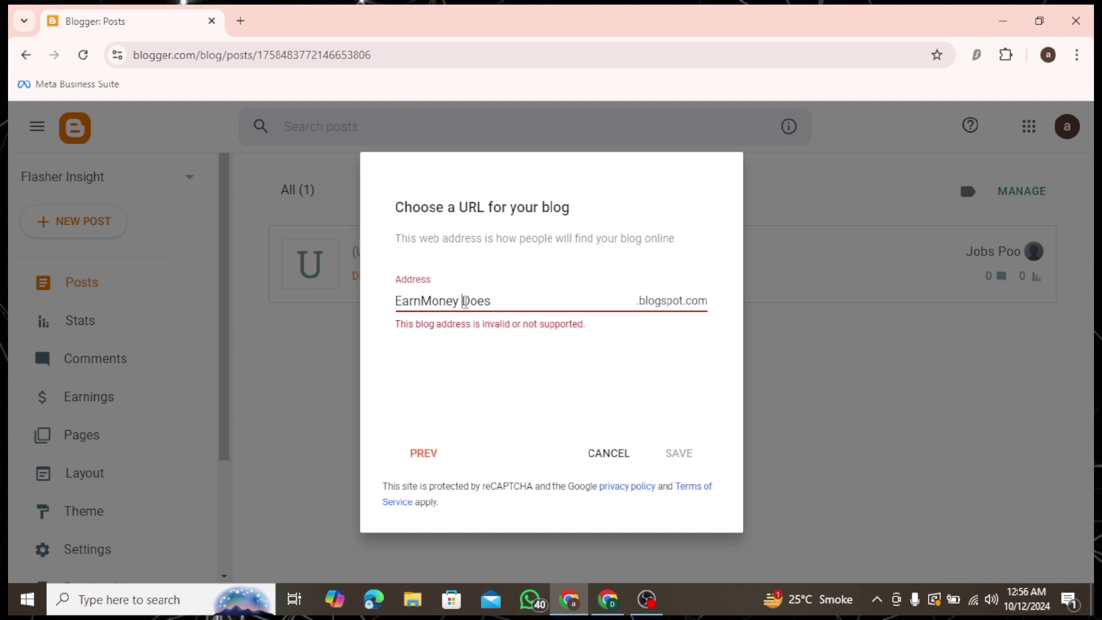
pyautogui.press('BackSpace')
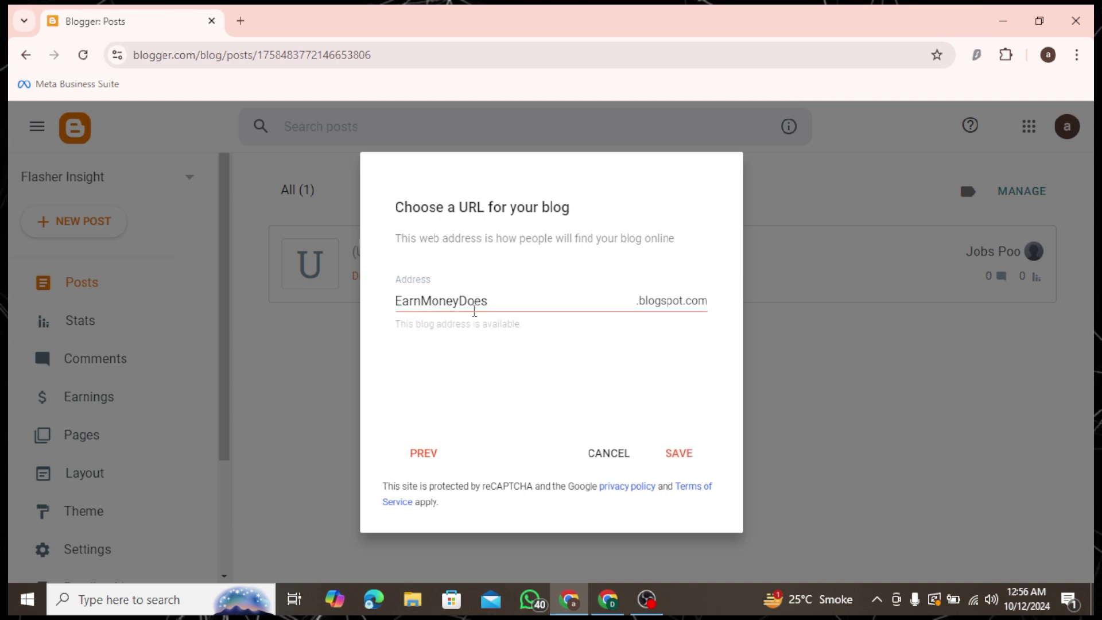
pyautogui.doubleClick(469, 303)
pyautogui.click(678, 454)
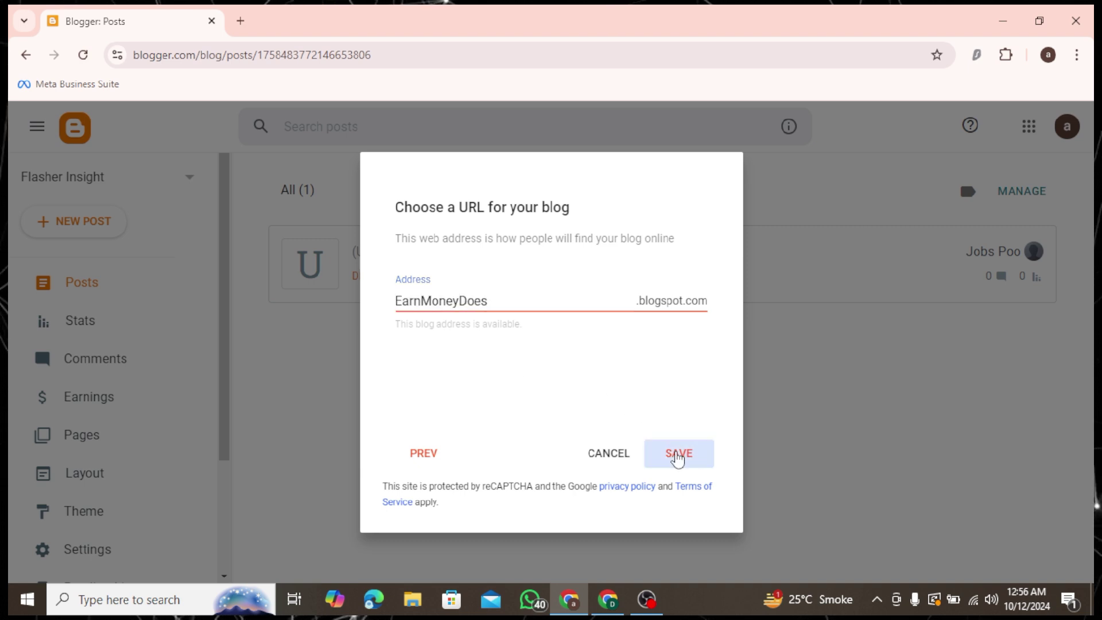
# - Open the new blog's public page in a separate tab and view it
pyautogui.scroll(-3, 177, 337)
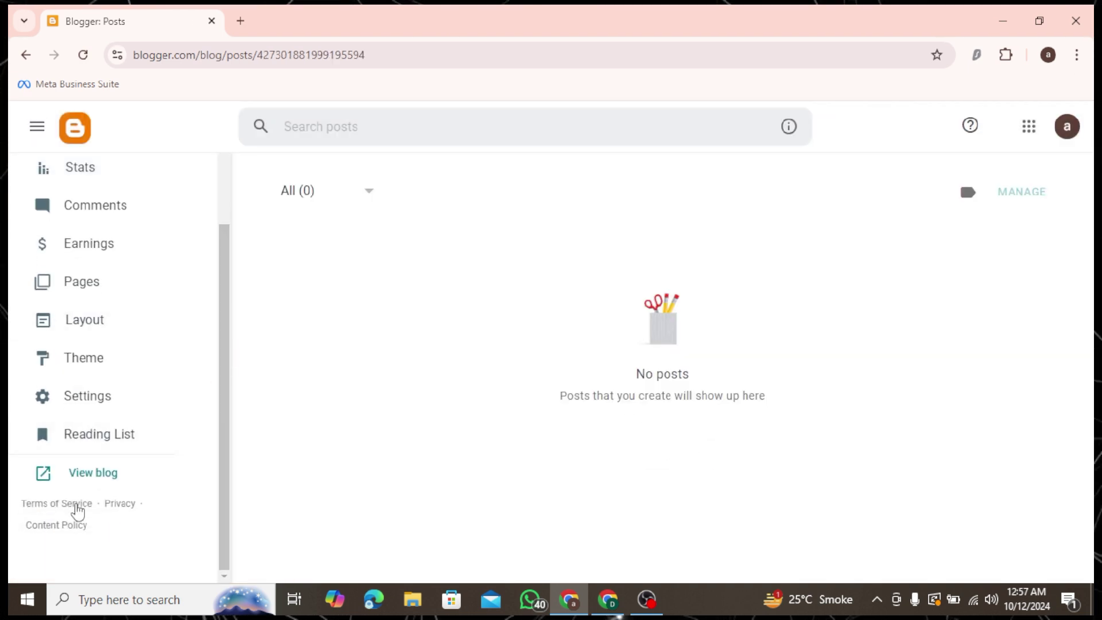
pyautogui.rightClick(104, 484)
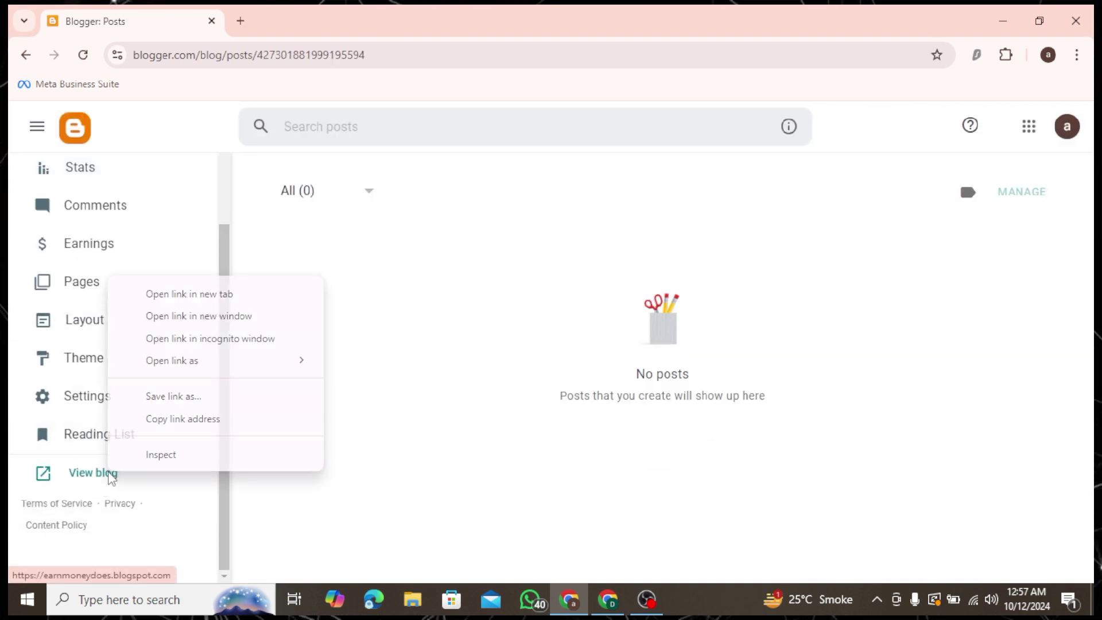
pyautogui.click(204, 295)
pyautogui.hotkey('ctrl', 'Tab')
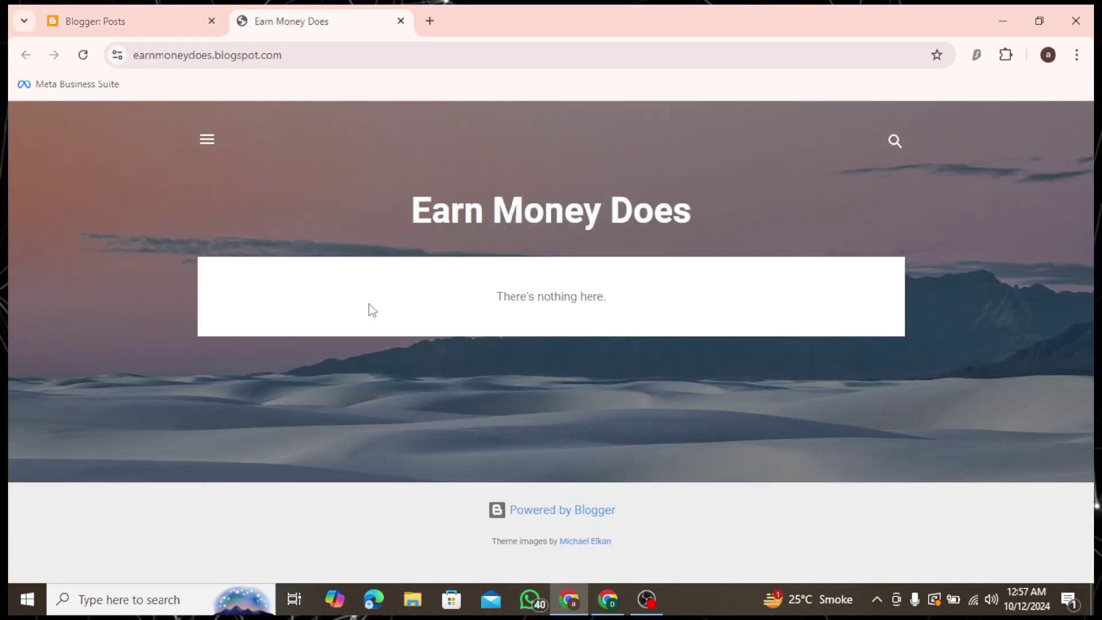
# - Return to Blogger and restore the blog theme from "Pixy Newspaper 11 Default Free Version" in the Newspaper-11 folder of Downloads
pyautogui.hotkey('ctrl', 'shift', 'Tab')
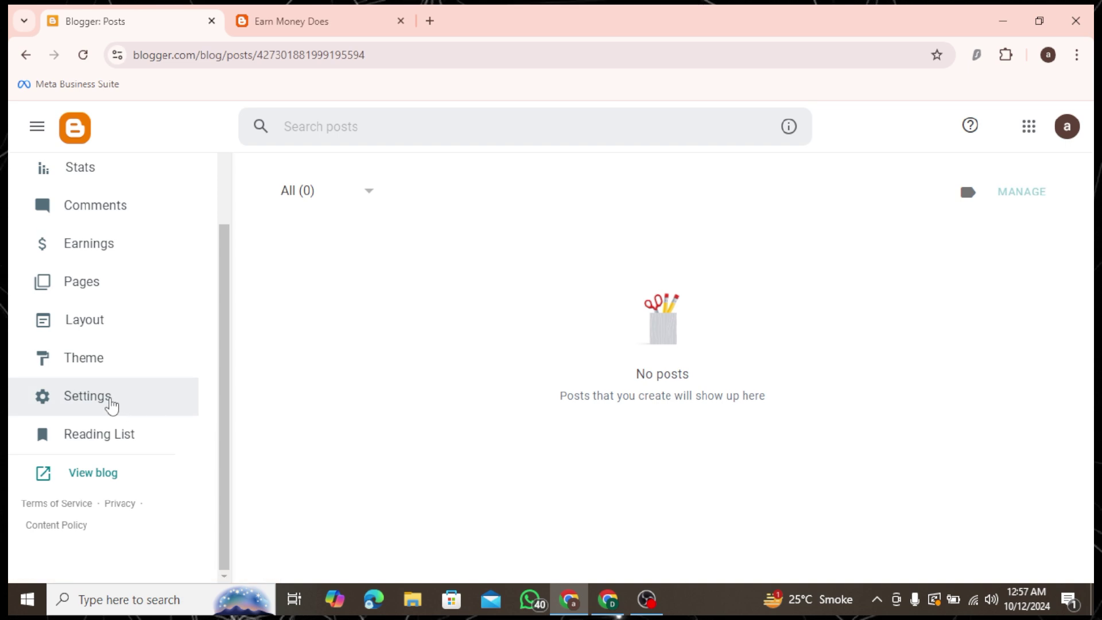
pyautogui.click(104, 356)
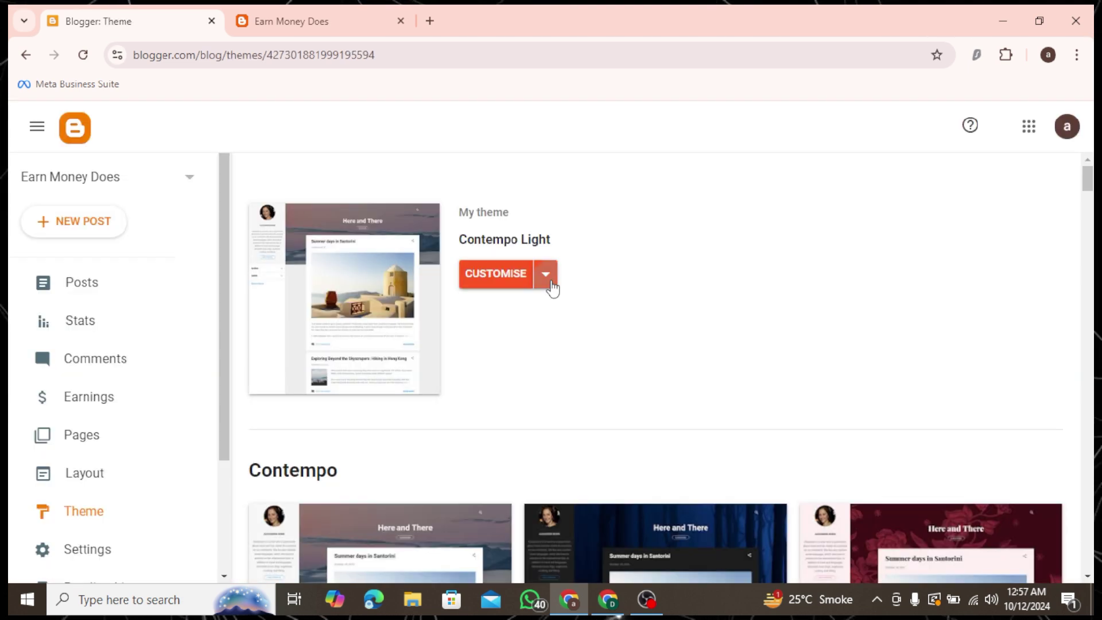
pyautogui.click(550, 283)
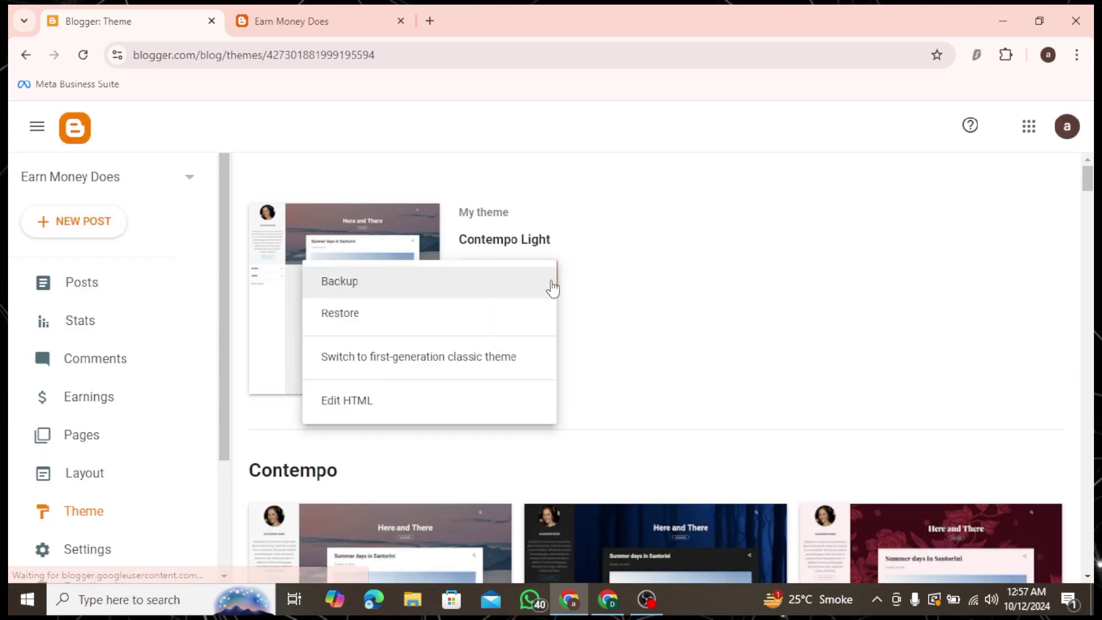
pyautogui.click(379, 324)
pyautogui.click(647, 386)
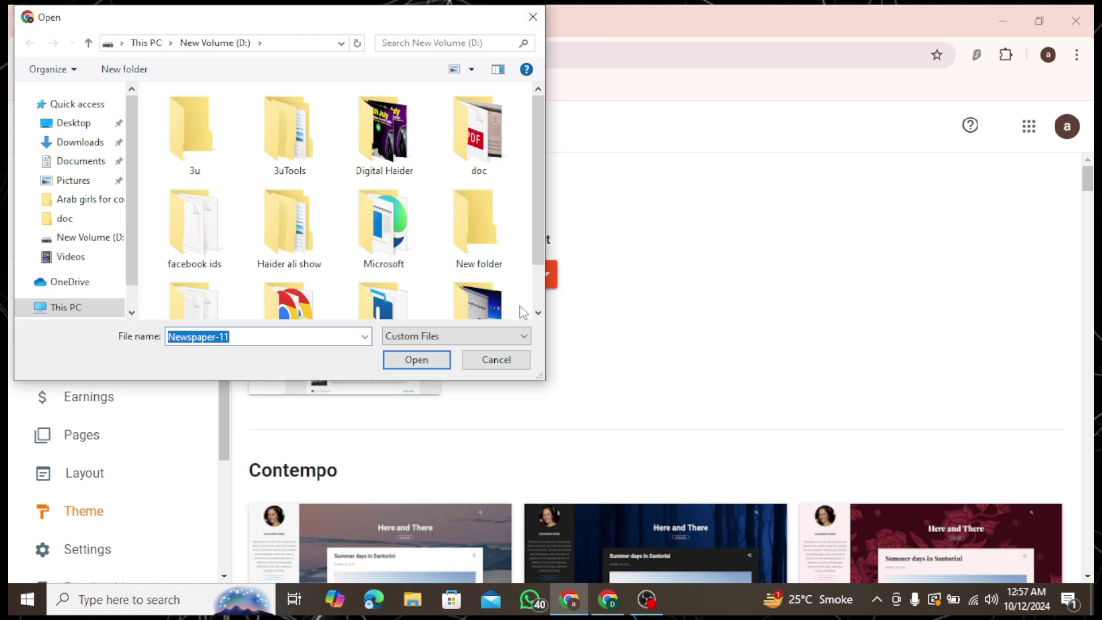
pyautogui.click(92, 144)
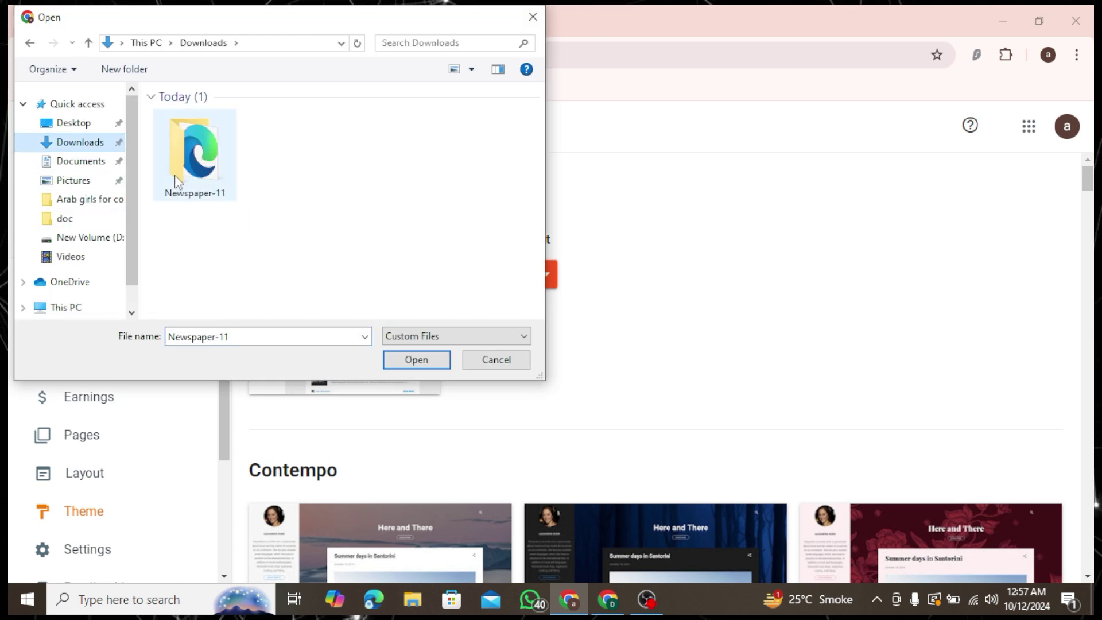
pyautogui.doubleClick(175, 177)
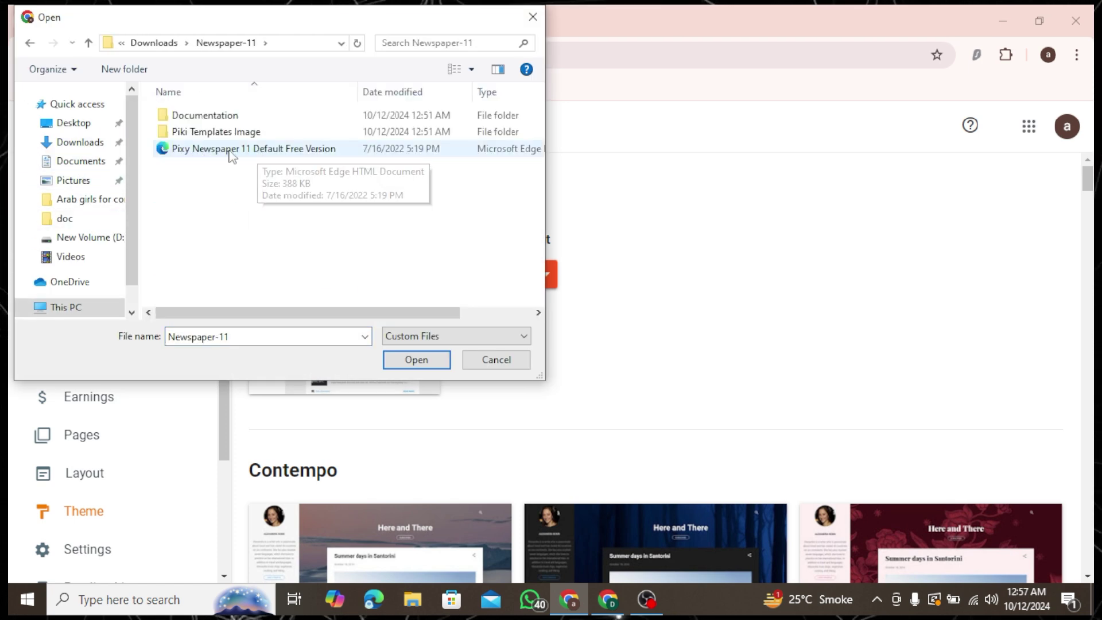
pyautogui.doubleClick(252, 150)
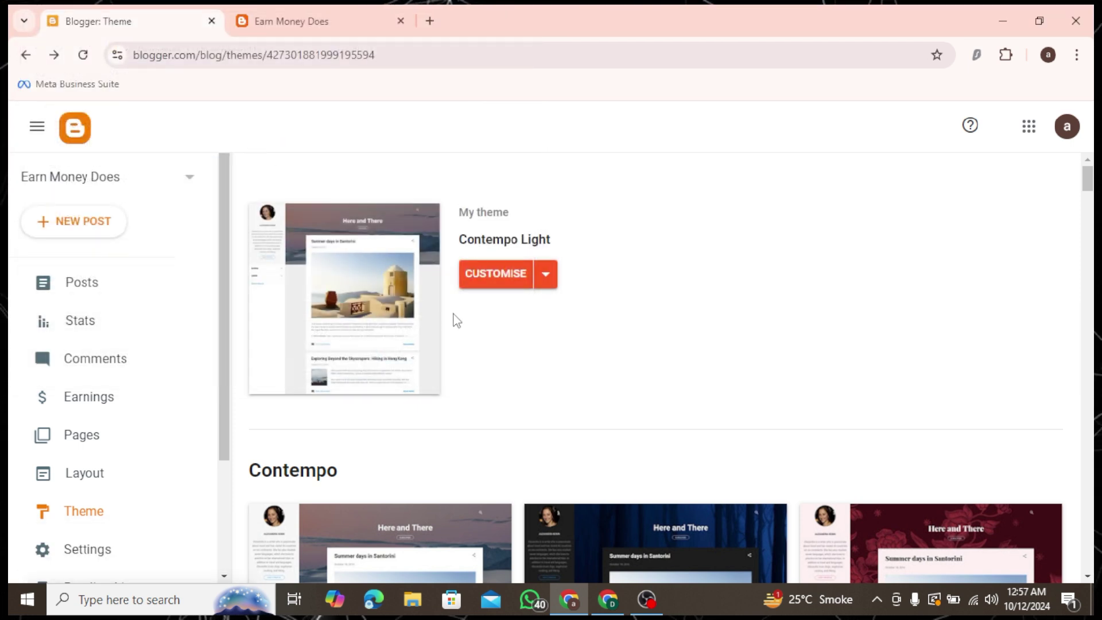
pyautogui.scroll(-3, 143, 425)
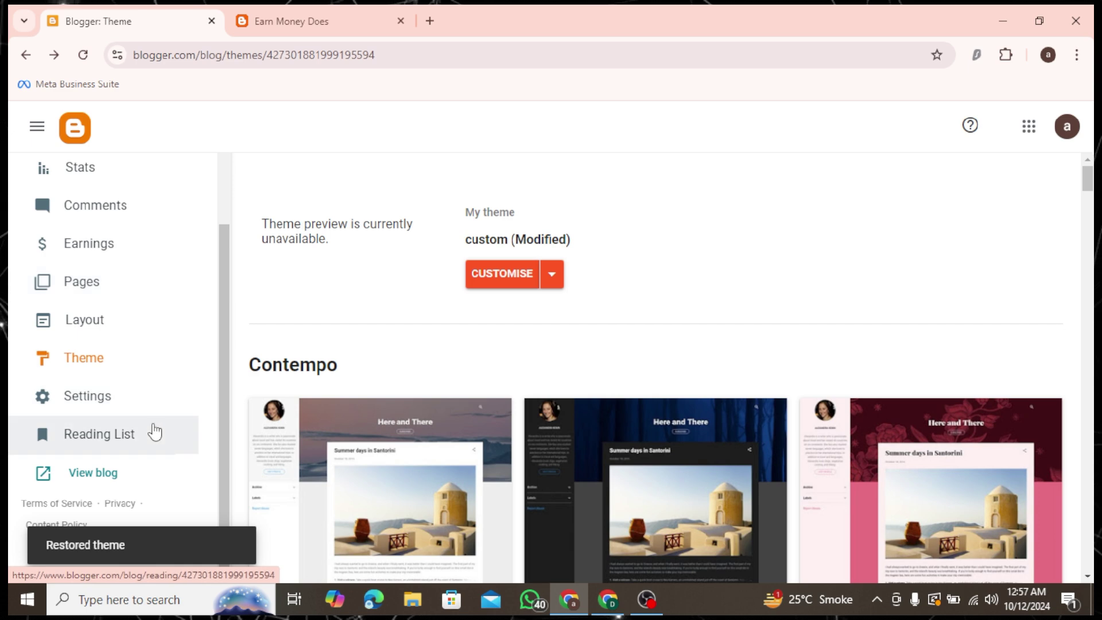
# - View the blog's public page in a separate tab to examine the restored theme, and close that tab
pyautogui.rightClick(99, 474)
pyautogui.click(204, 299)
pyautogui.hotkey('ctrl', '3')
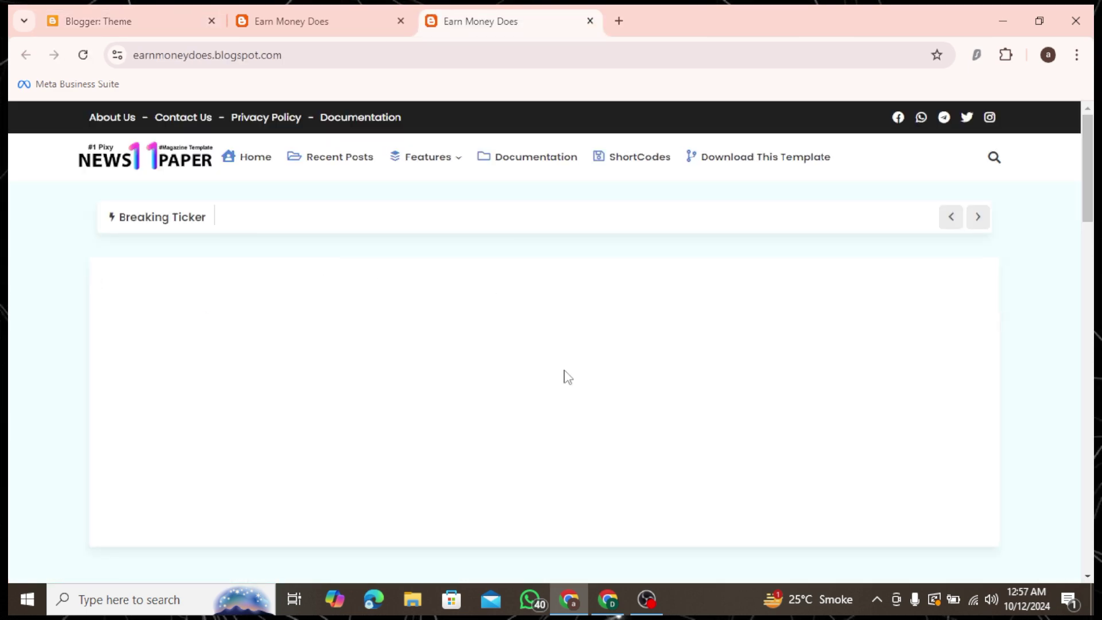
pyautogui.scroll(-10, 602, 353)
pyautogui.scroll(10, 514, 480)
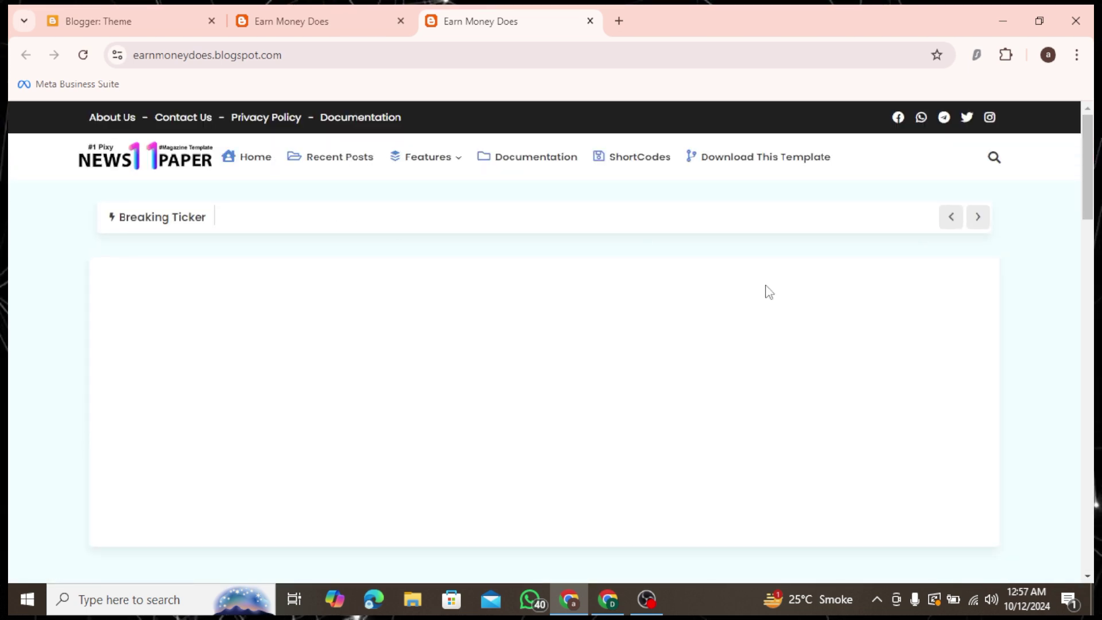
pyautogui.scroll(-6, 765, 290)
pyautogui.scroll(1, 517, 479)
pyautogui.scroll(6, 574, 485)
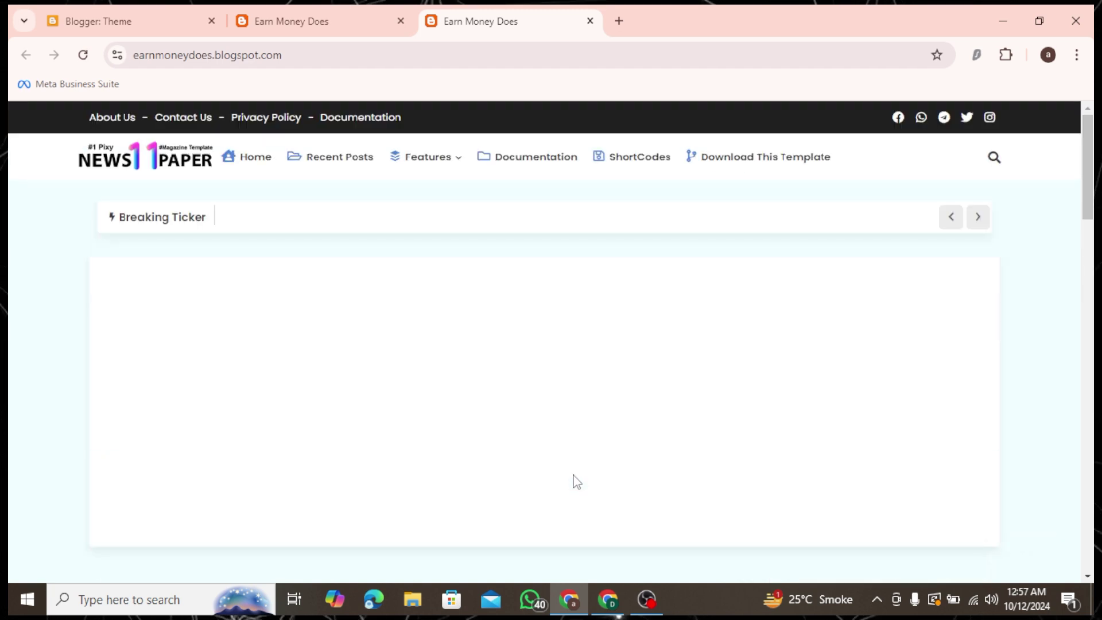
pyautogui.hotkey('ctrl', 'w')
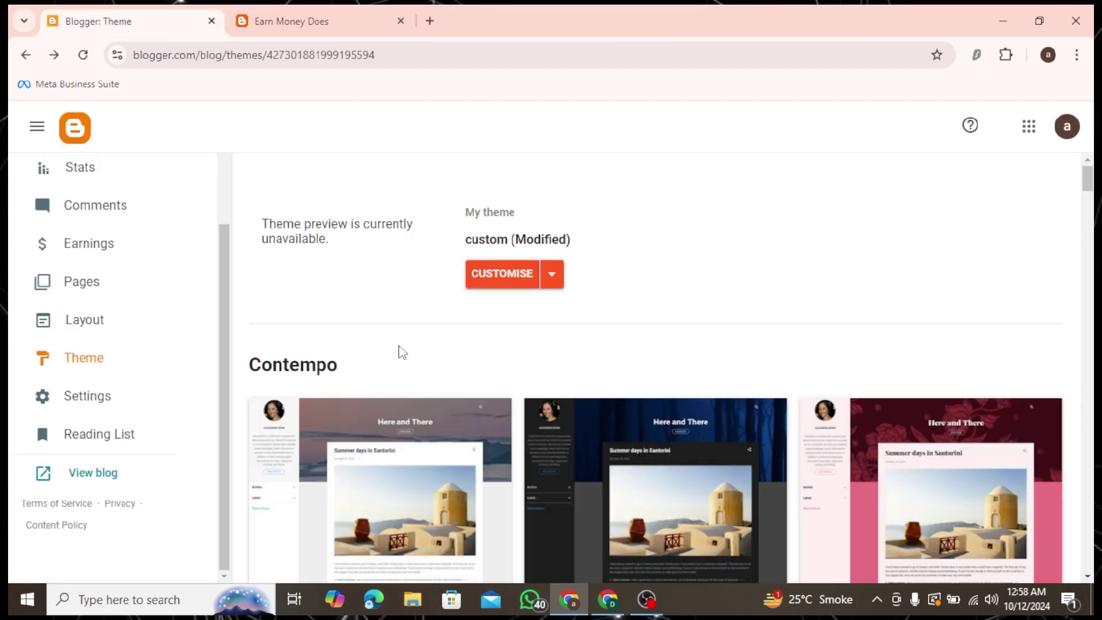
# - Open the blog's layout editor and compare its gadgets with the header and menu on the reloaded public page
pyautogui.click(112, 321)
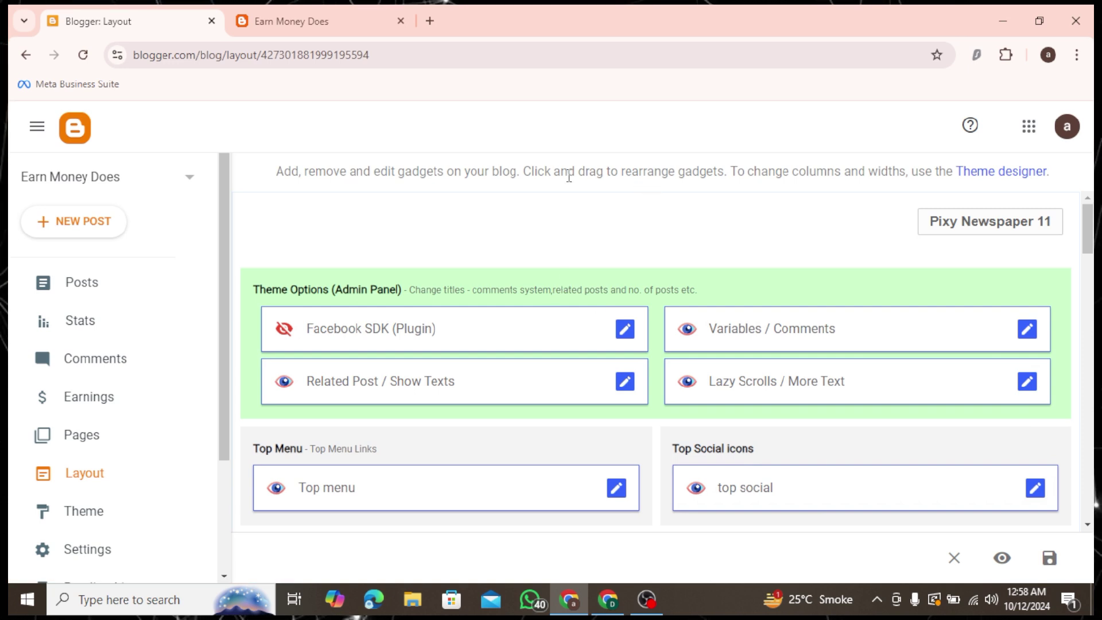
pyautogui.click(298, 21)
pyautogui.click(83, 55)
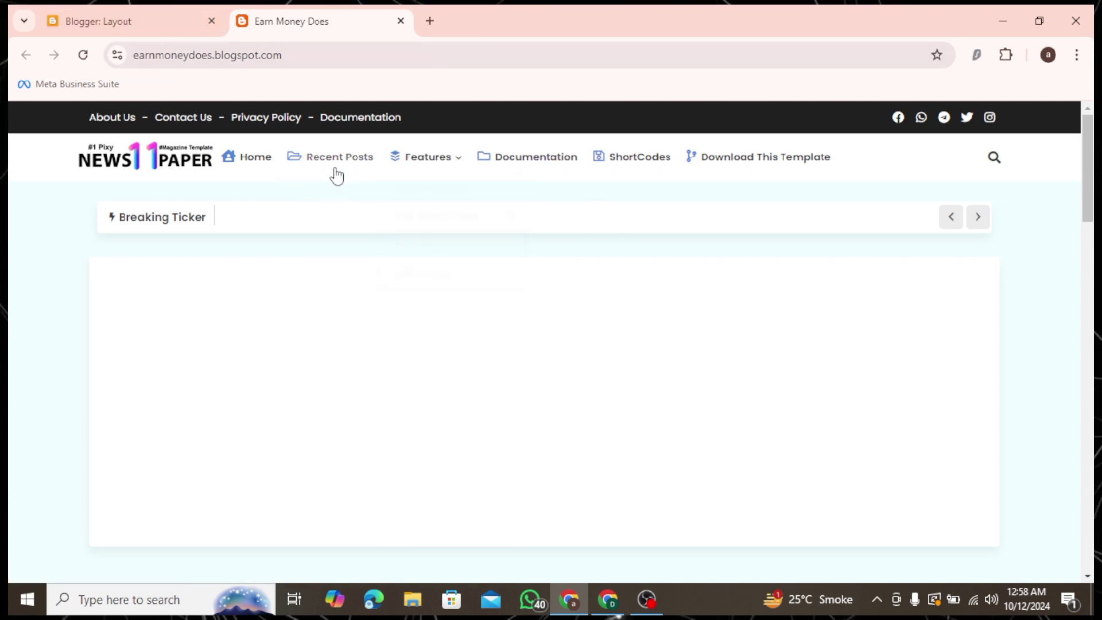
pyautogui.click(98, 22)
pyautogui.scroll(-3, 750, 263)
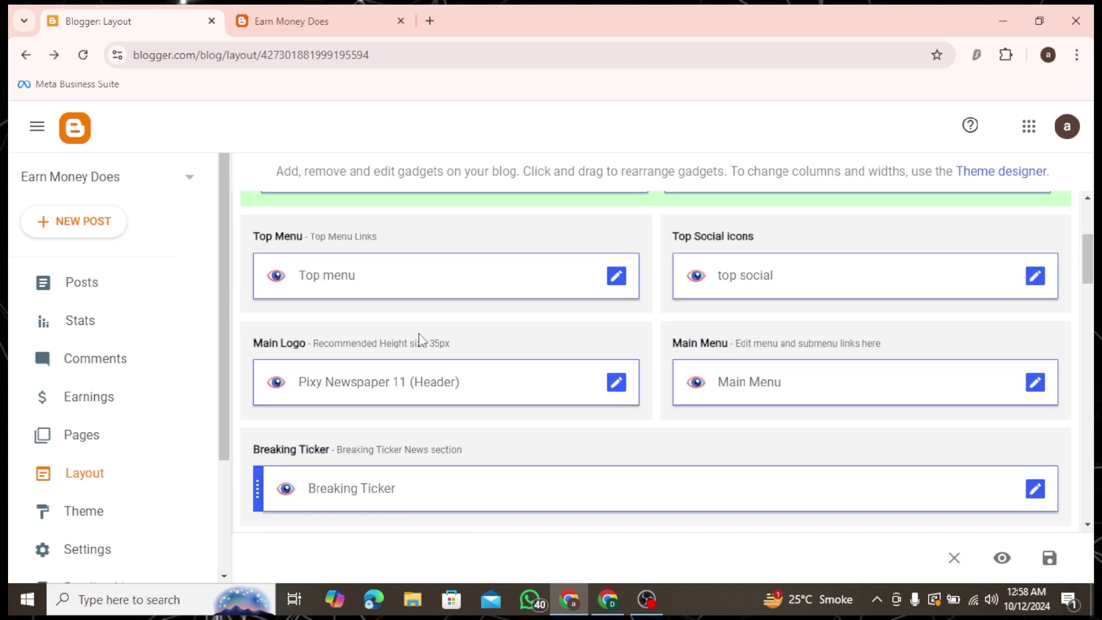
# - Open the Main Menu gadget's link list and compare its entries with the menu on the public page
pyautogui.click(1037, 387)
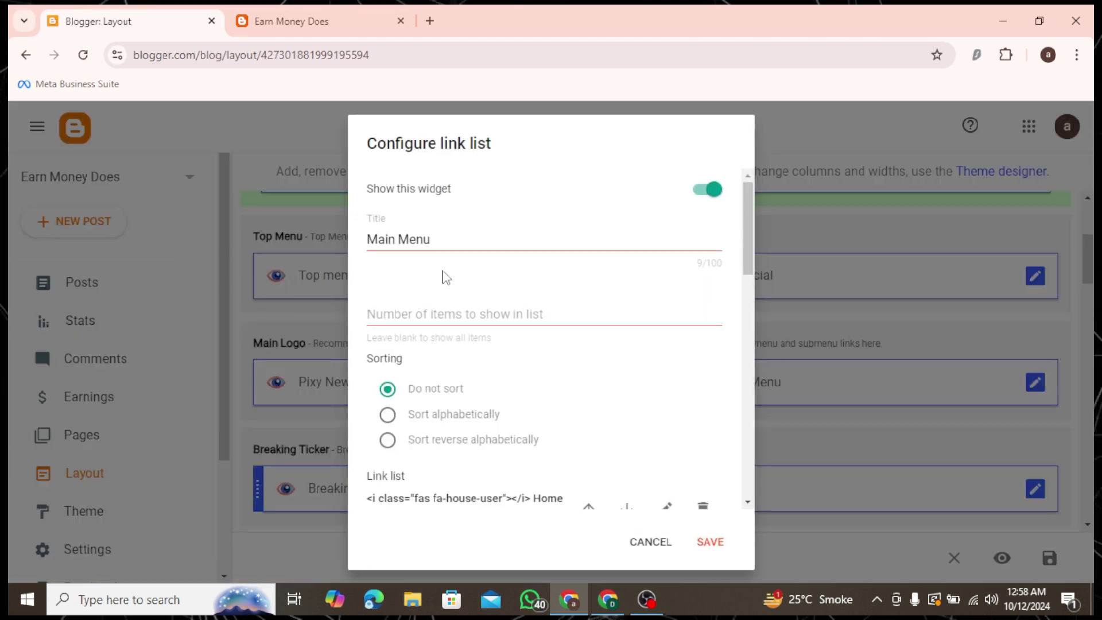
pyautogui.scroll(-2, 514, 333)
pyautogui.scroll(-2, 515, 333)
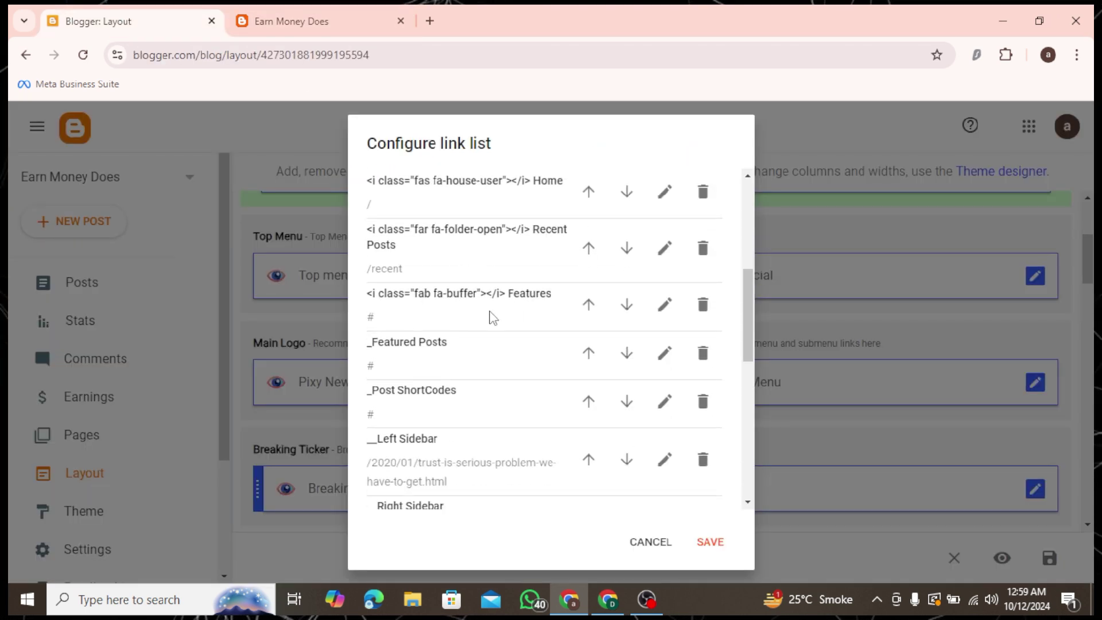
pyautogui.click(291, 21)
pyautogui.click(172, 21)
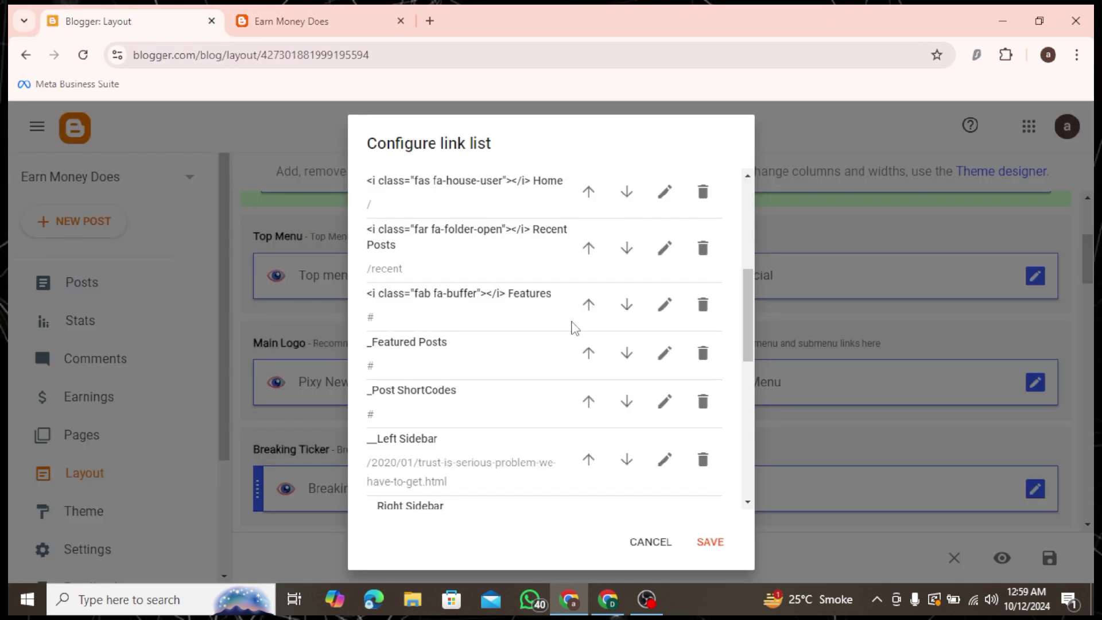
pyautogui.scroll(4, 584, 312)
pyautogui.scroll(2, 532, 384)
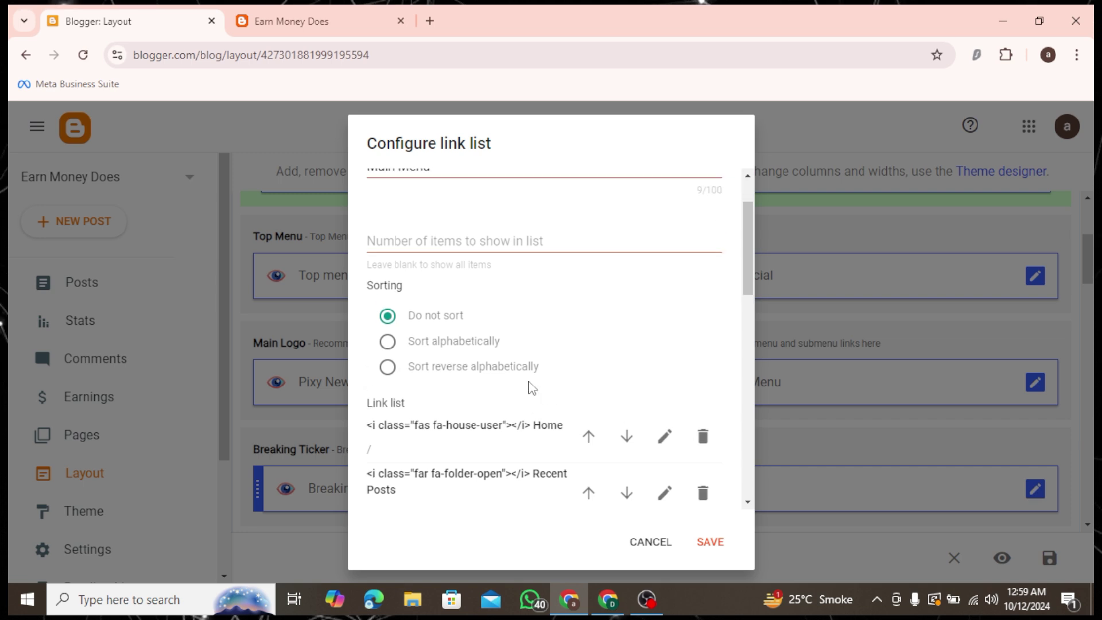
pyautogui.scroll(-3, 532, 385)
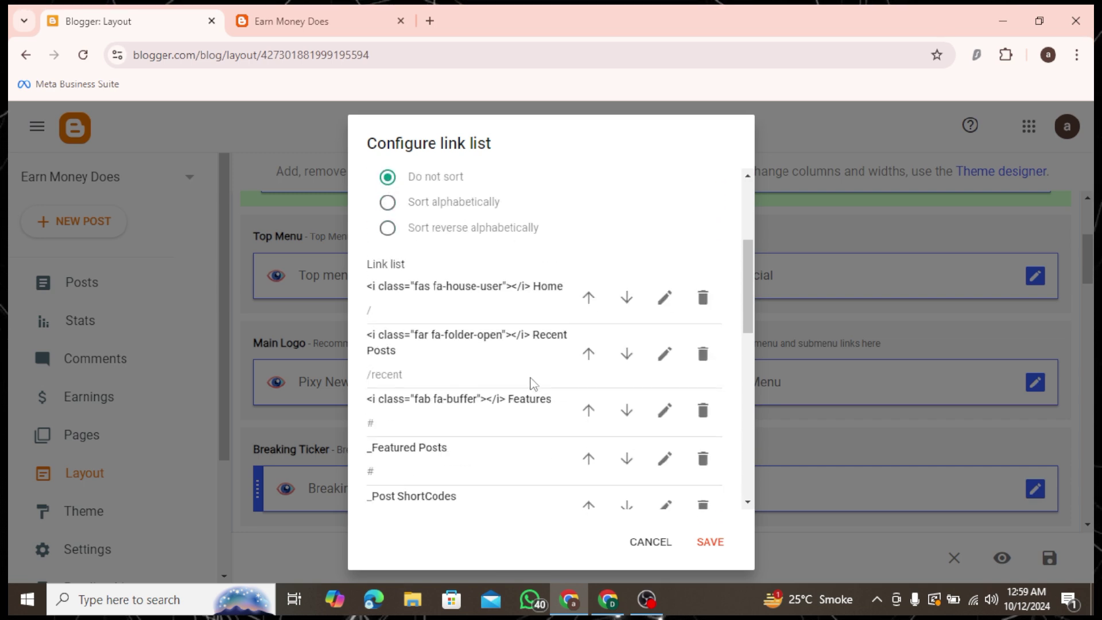
# - Delete every item from the Main Menu link list and save the gadget
pyautogui.click(707, 304)
pyautogui.click(707, 306)
pyautogui.click(707, 305)
pyautogui.click(707, 305)
pyautogui.click(707, 306)
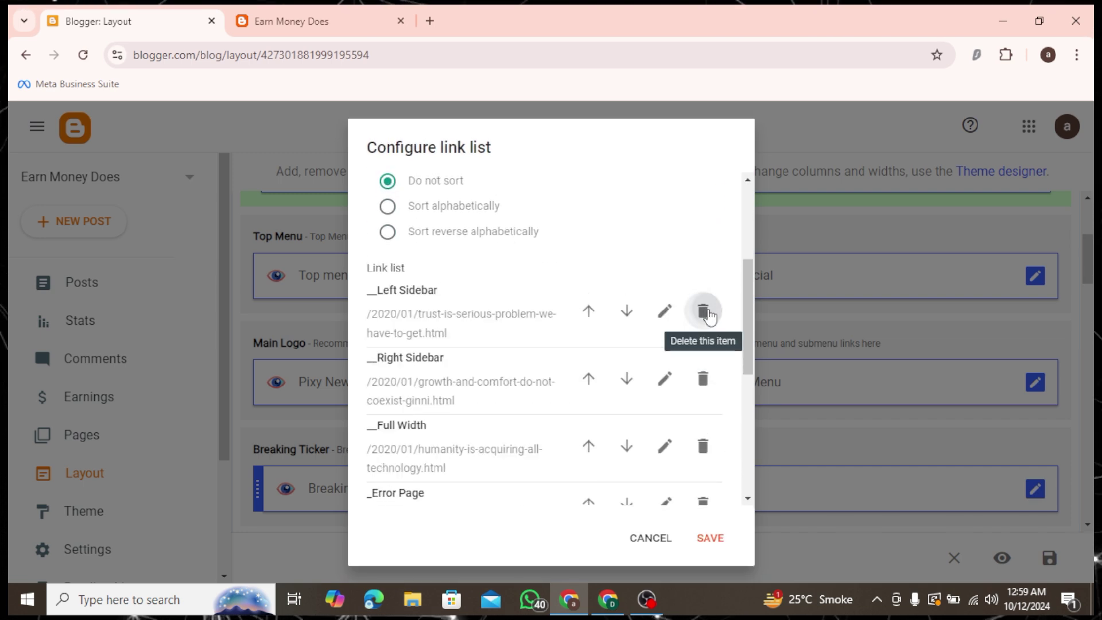
pyautogui.click(707, 305)
pyautogui.click(707, 305)
pyautogui.click(707, 305)
pyautogui.click(703, 411)
pyautogui.click(703, 337)
pyautogui.click(701, 418)
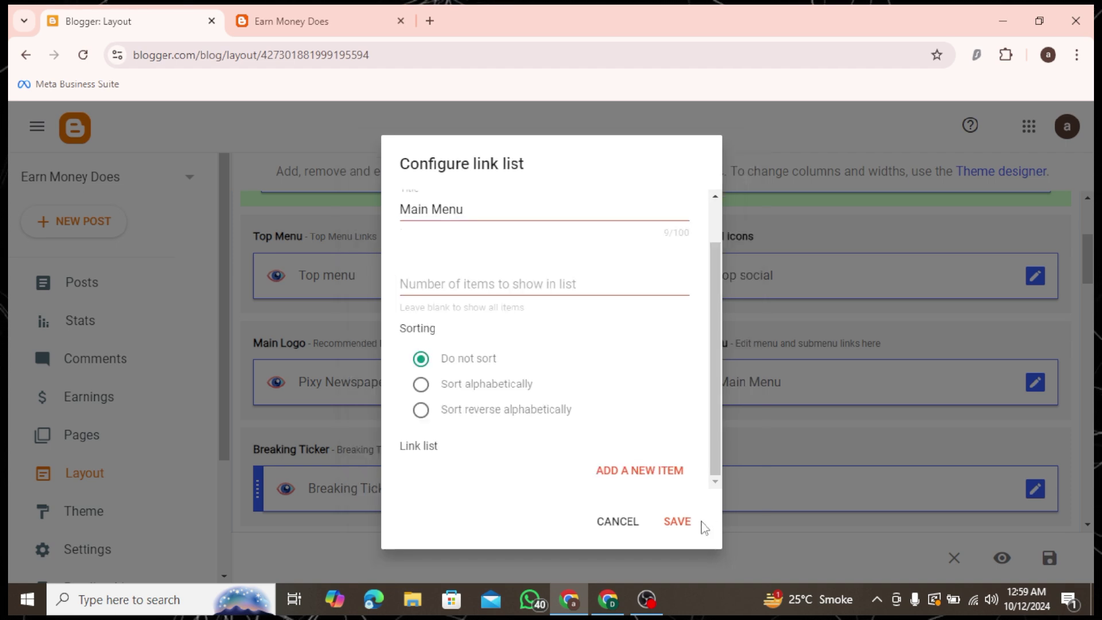
pyautogui.click(698, 524)
# - Reload the blog's public page to check its main menu
pyautogui.click(291, 21)
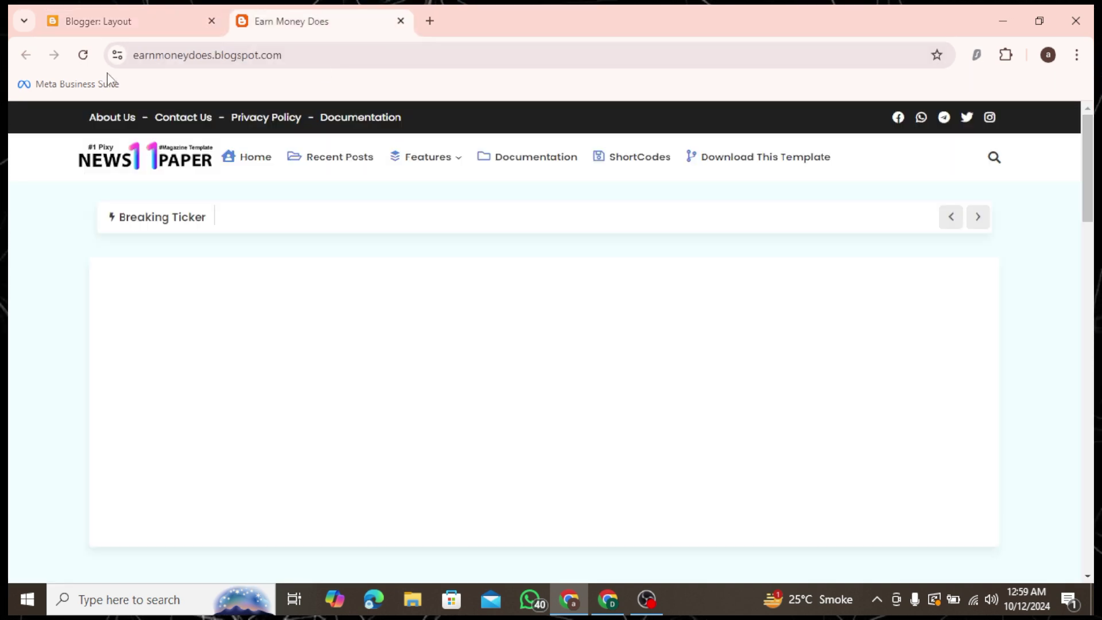
pyautogui.click(83, 55)
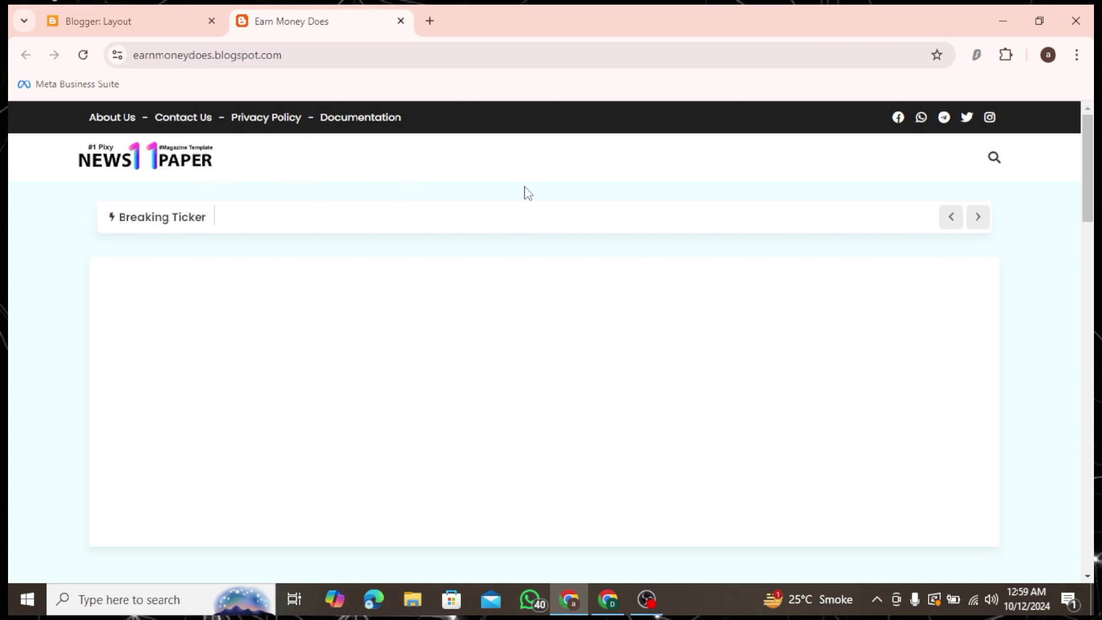
# - Return to the Blogger layout and start a new link item in the Main Menu gadget
pyautogui.click(98, 21)
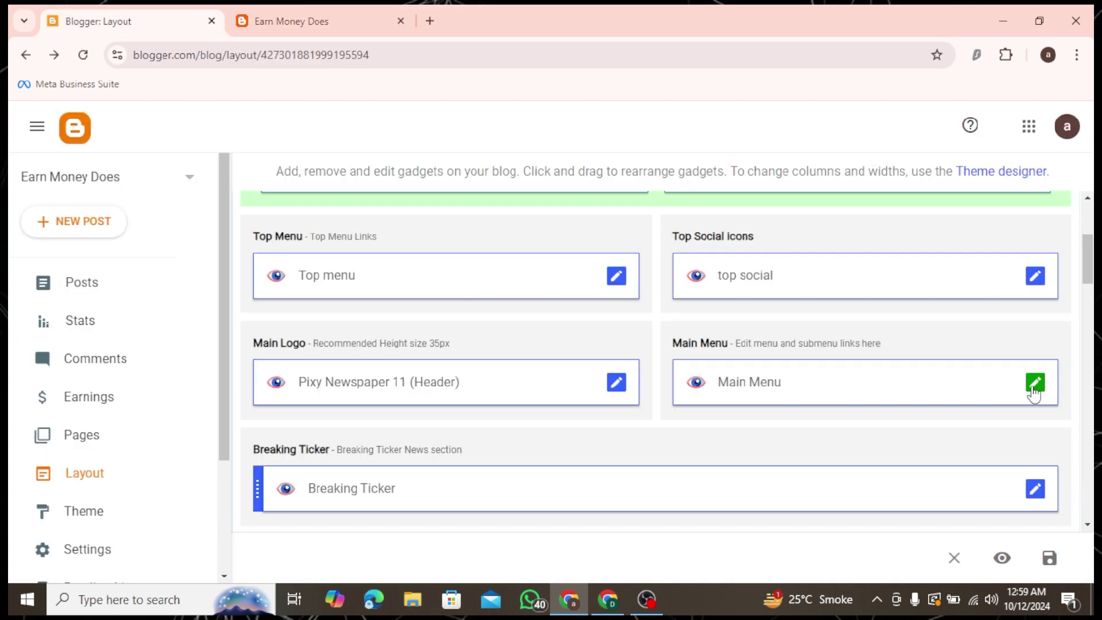
pyautogui.click(1035, 382)
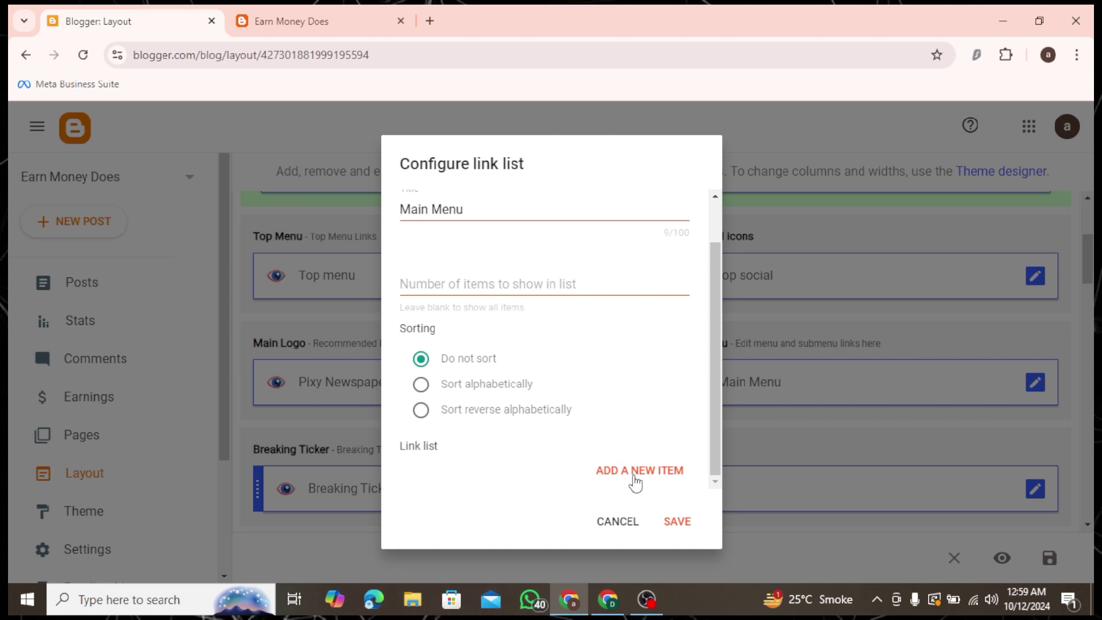
pyautogui.click(636, 481)
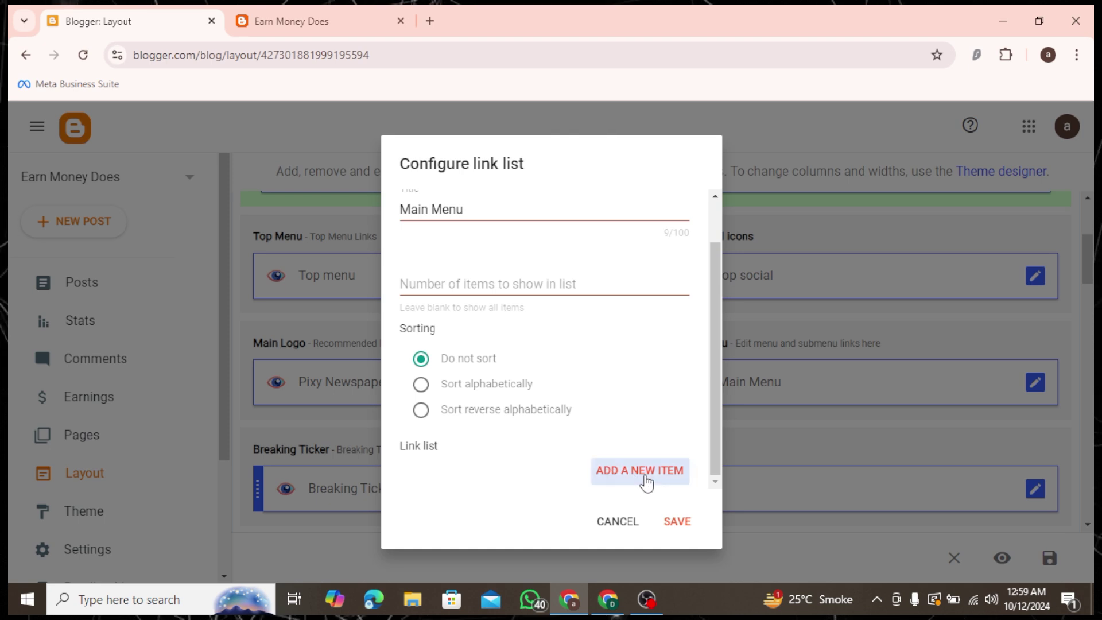
pyautogui.scroll(-3, 442, 289)
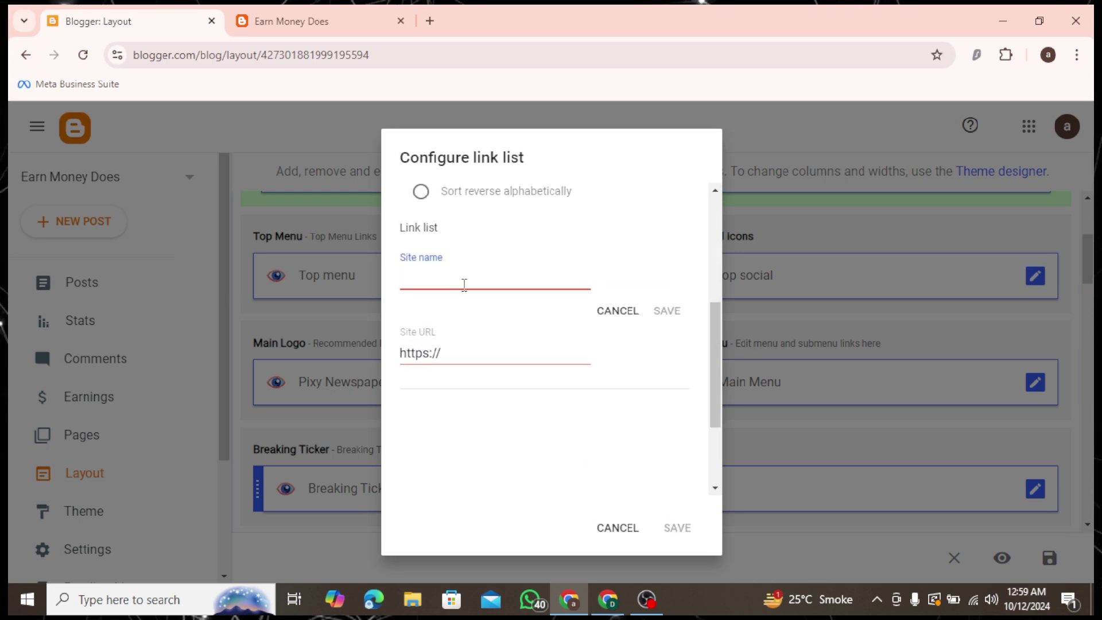
# - Search the web for "chat gpt" in a new tab and open ChatGPT by way of OpenAI's introduction page
pyautogui.click(427, 21)
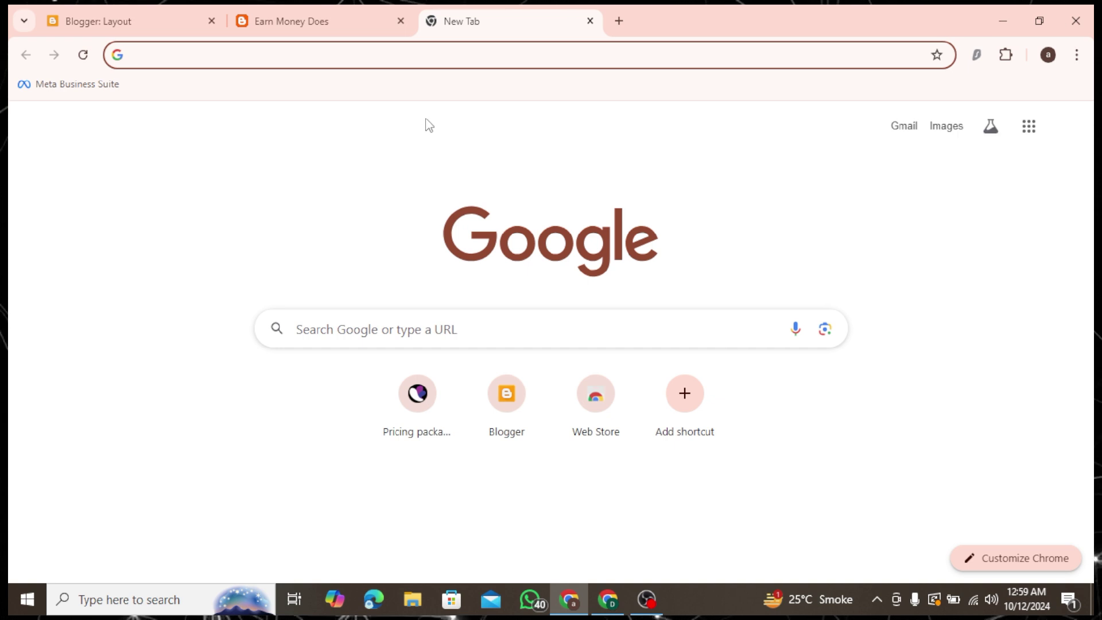
pyautogui.write('cha')
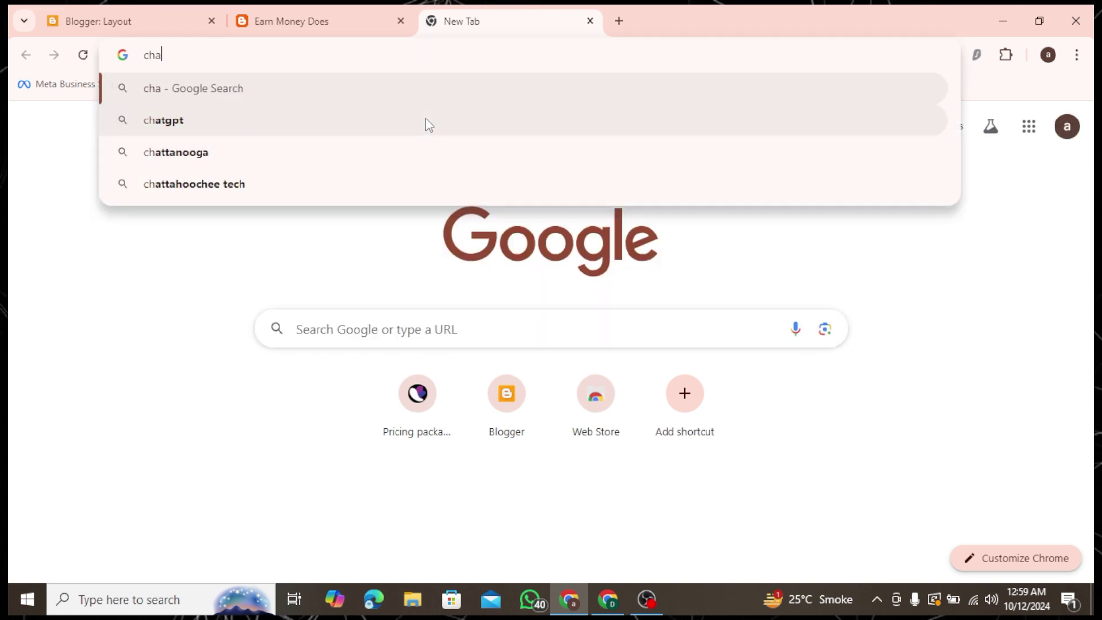
pyautogui.write('t gpt')
pyautogui.press('Return')
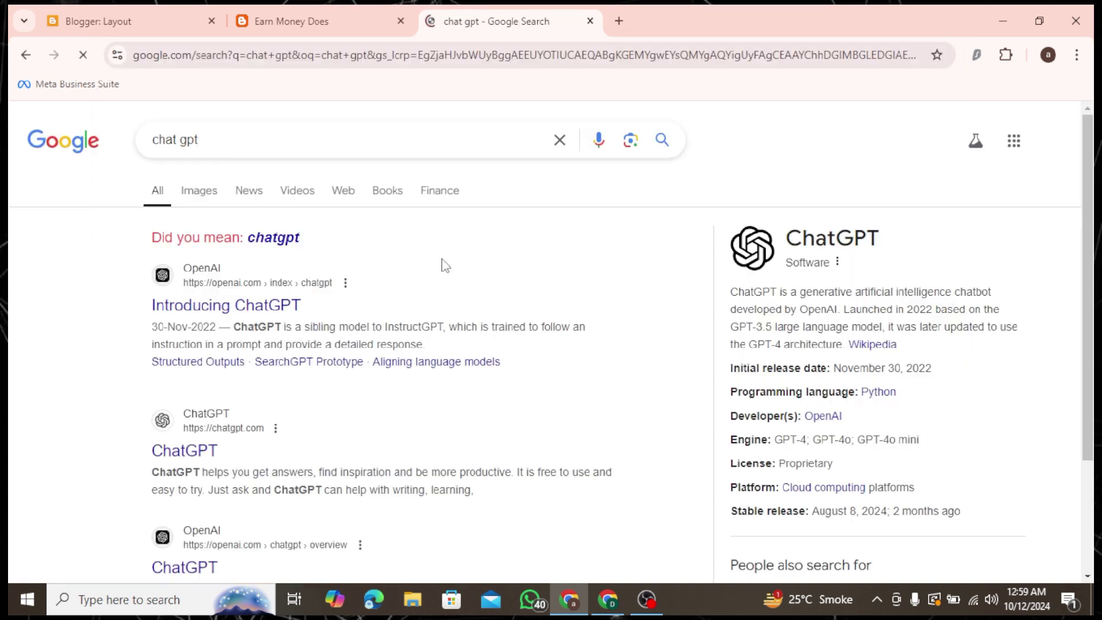
pyautogui.click(291, 307)
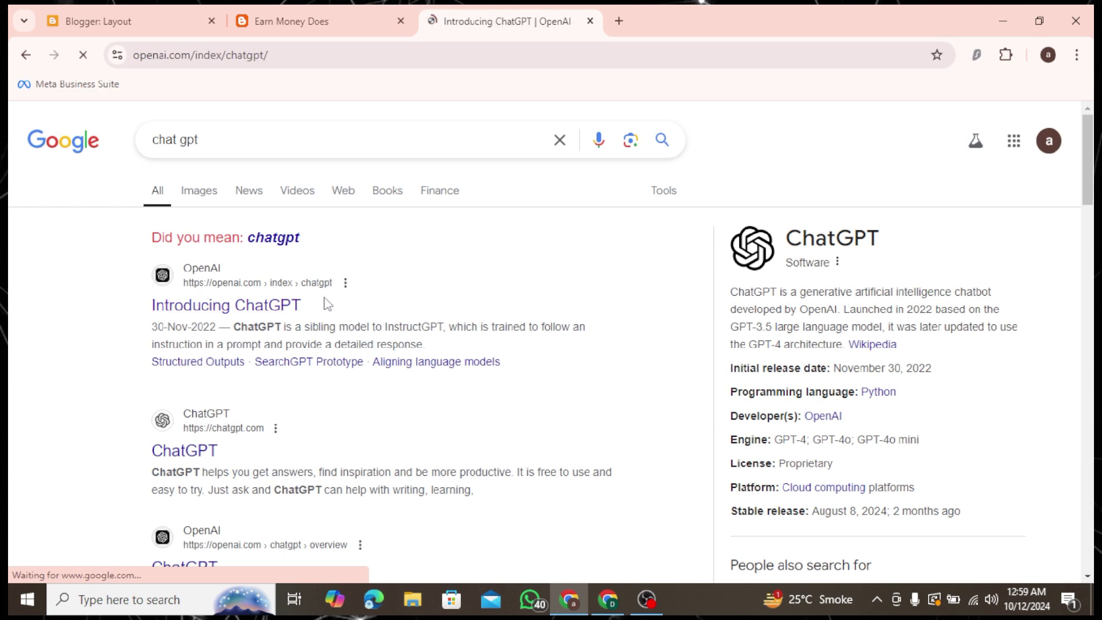
pyautogui.click(753, 534)
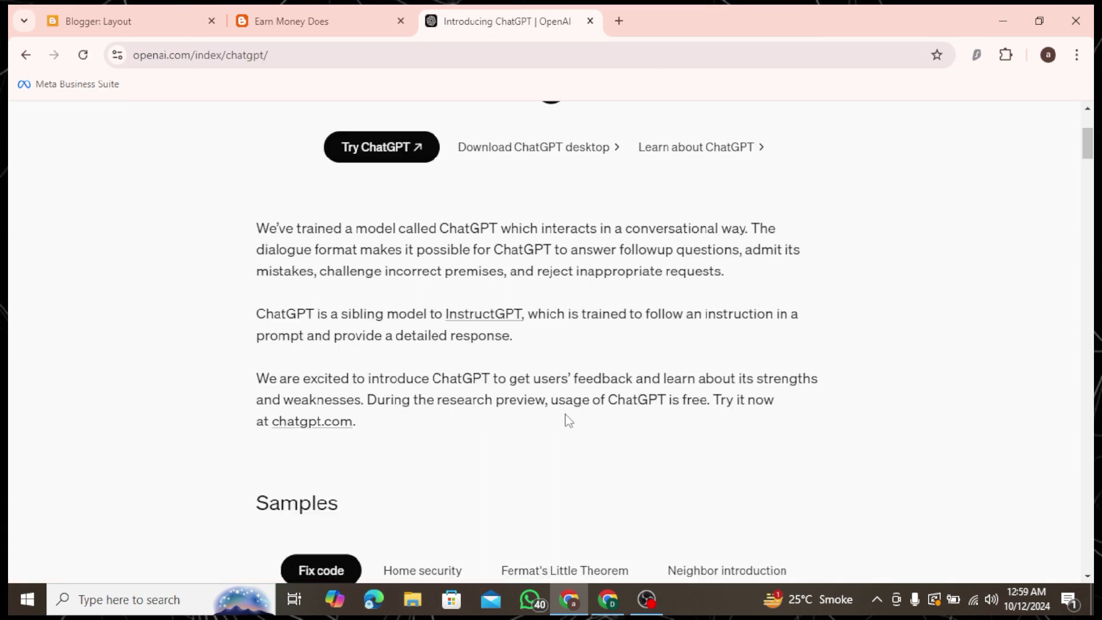
pyautogui.scroll(-5, 566, 418)
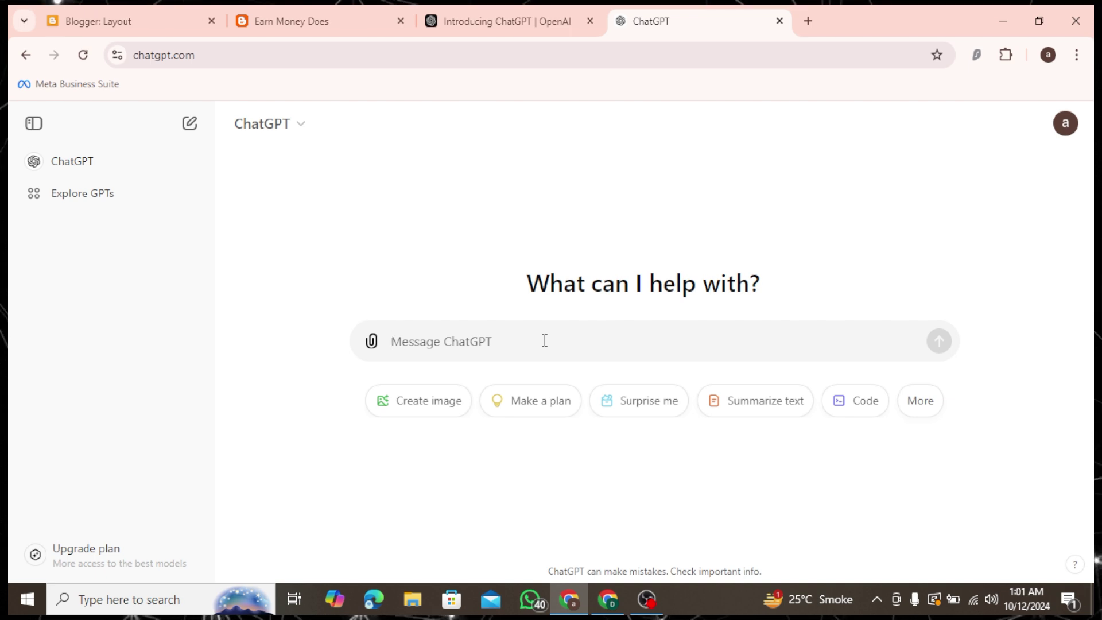
# - Ask ChatGPT "mein aik online earning sy related website bana raha hon mujy uski kuch categeroy k names do"
pyautogui.write('mein')
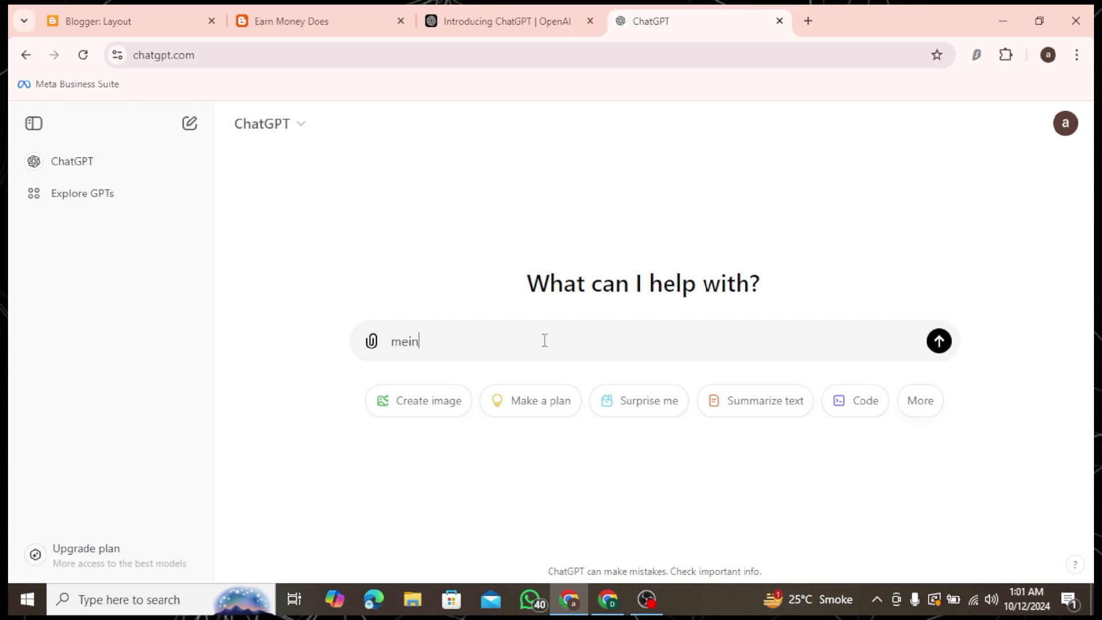
pyautogui.write(' aik onli')
pyautogui.write('ne earning sy related website bana raha hon mujy uski kuch categeroy k names do')
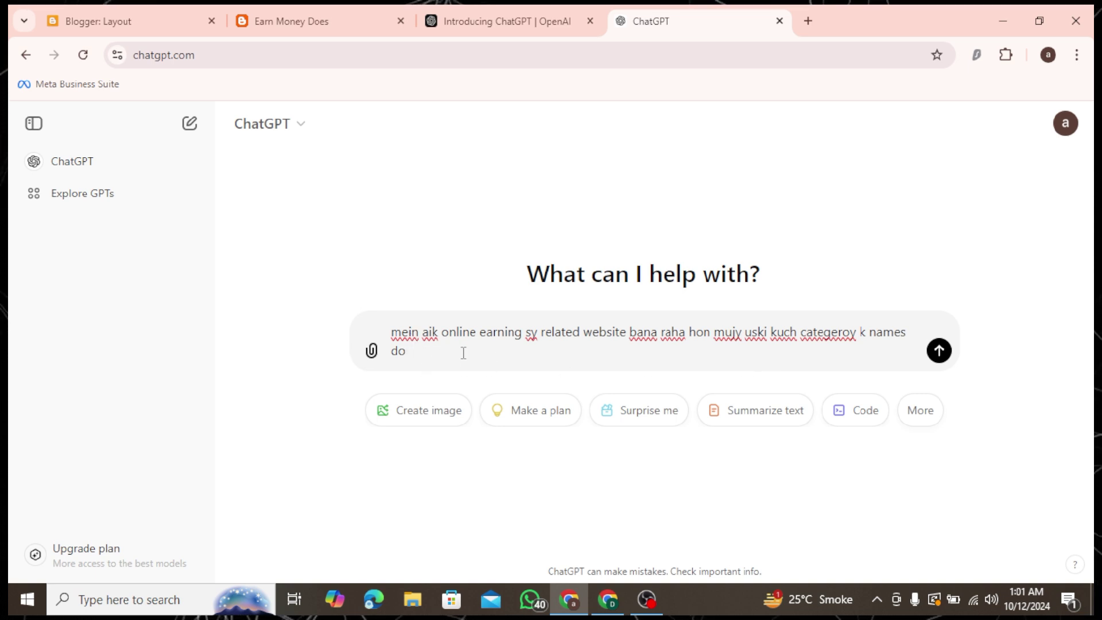
pyautogui.press('Return')
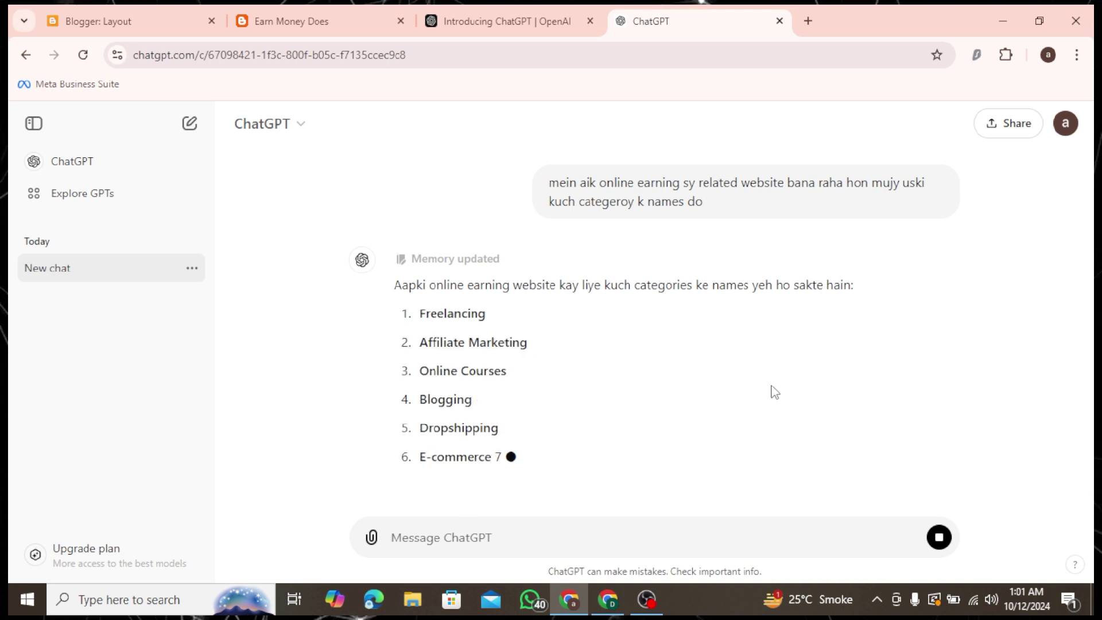
# - Read through ChatGPT's list of suggested category names for the online earning website
pyautogui.scroll(-3, 774, 392)
pyautogui.scroll(-5, 771, 390)
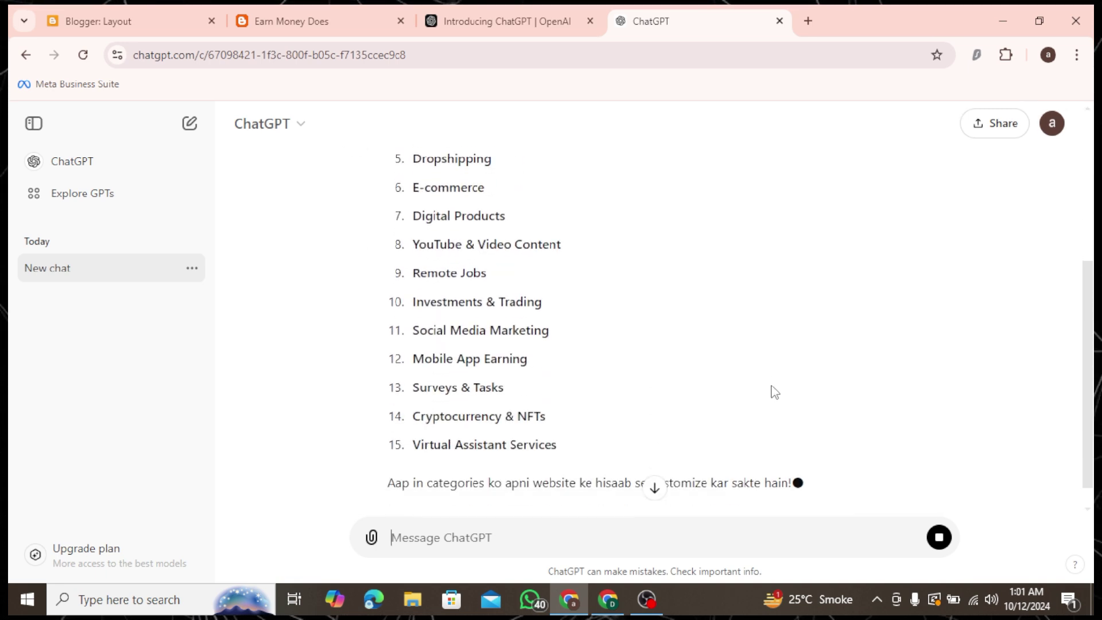
pyautogui.scroll(4, 637, 396)
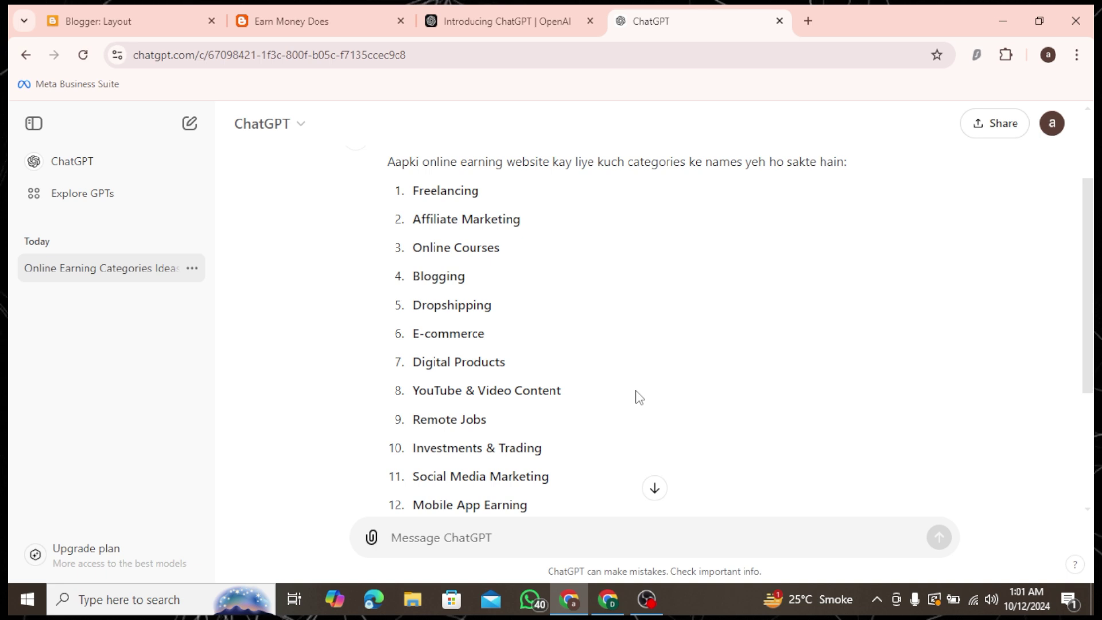
pyautogui.scroll(-2, 638, 397)
pyautogui.scroll(-2, 639, 397)
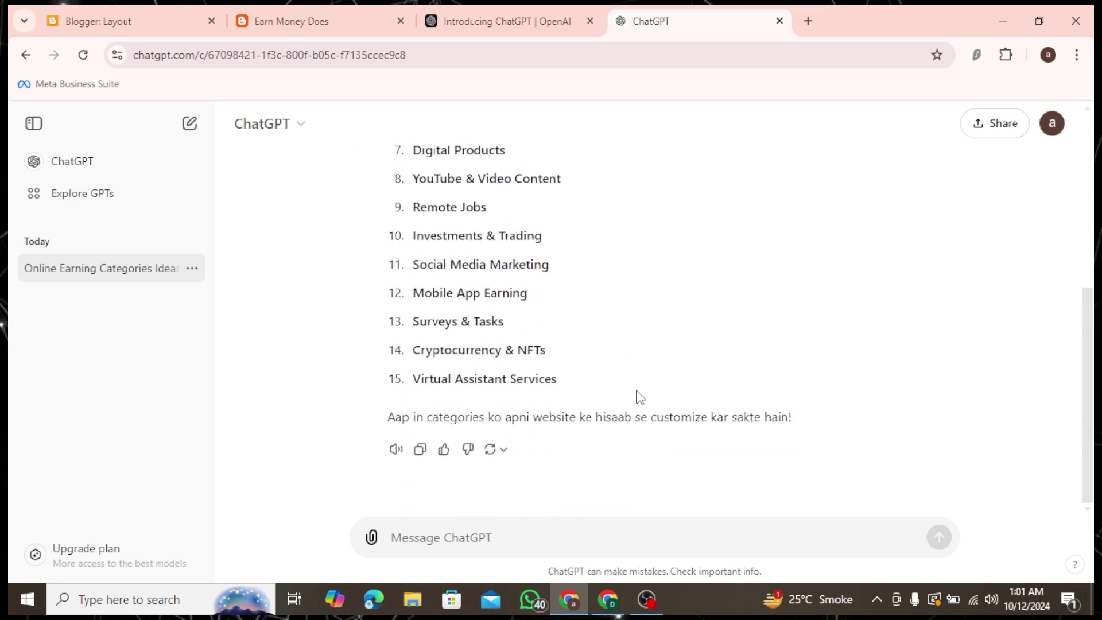
pyautogui.scroll(4, 635, 396)
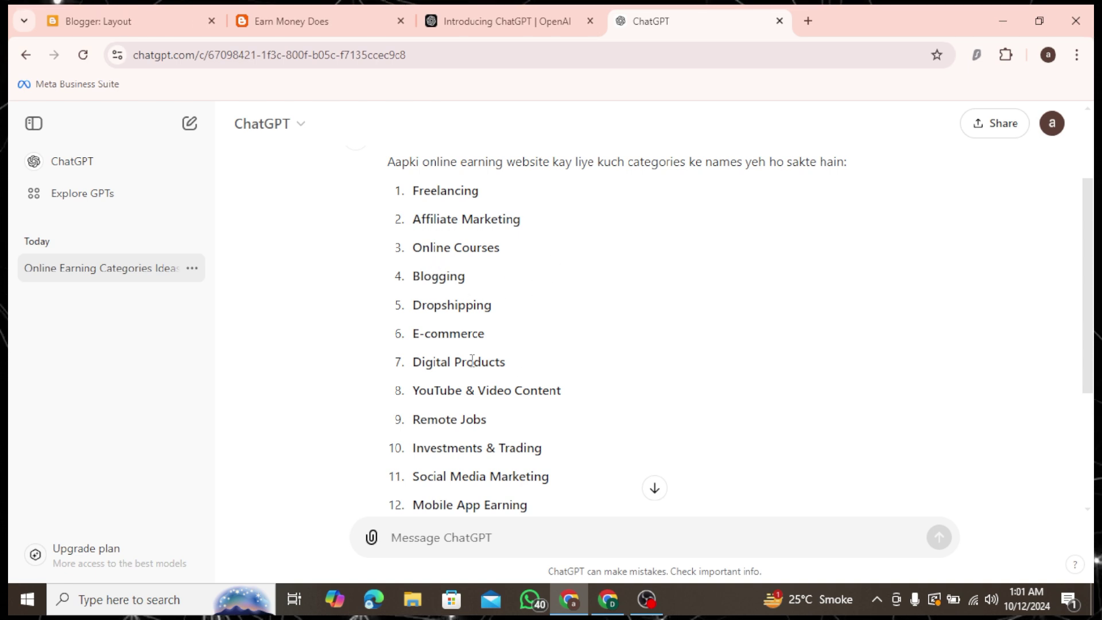
pyautogui.scroll(-3, 516, 400)
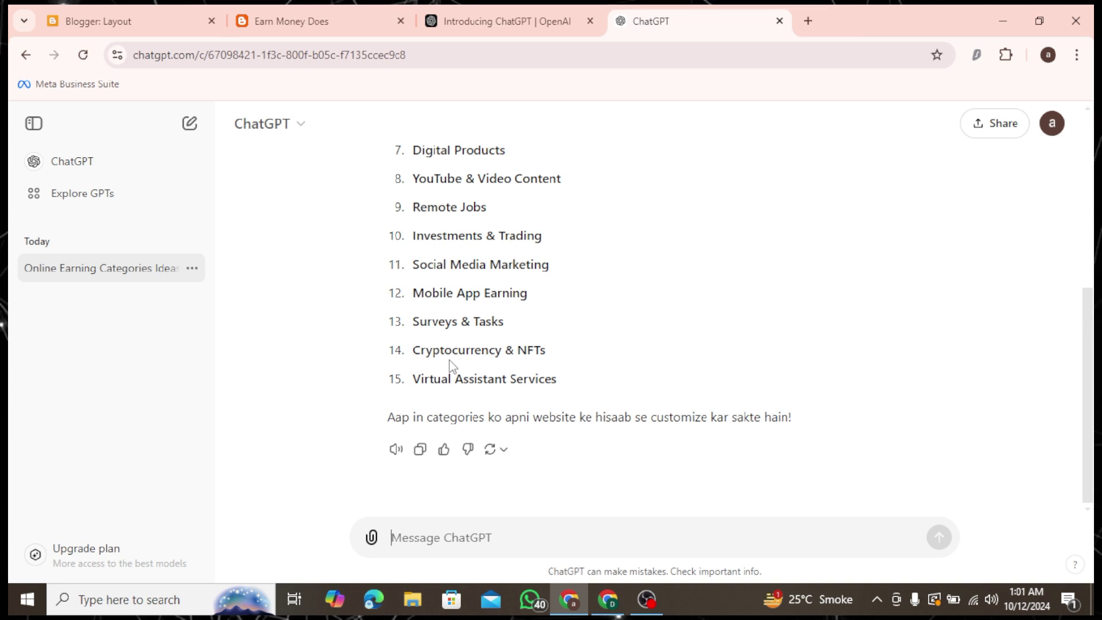
pyautogui.scroll(5, 451, 366)
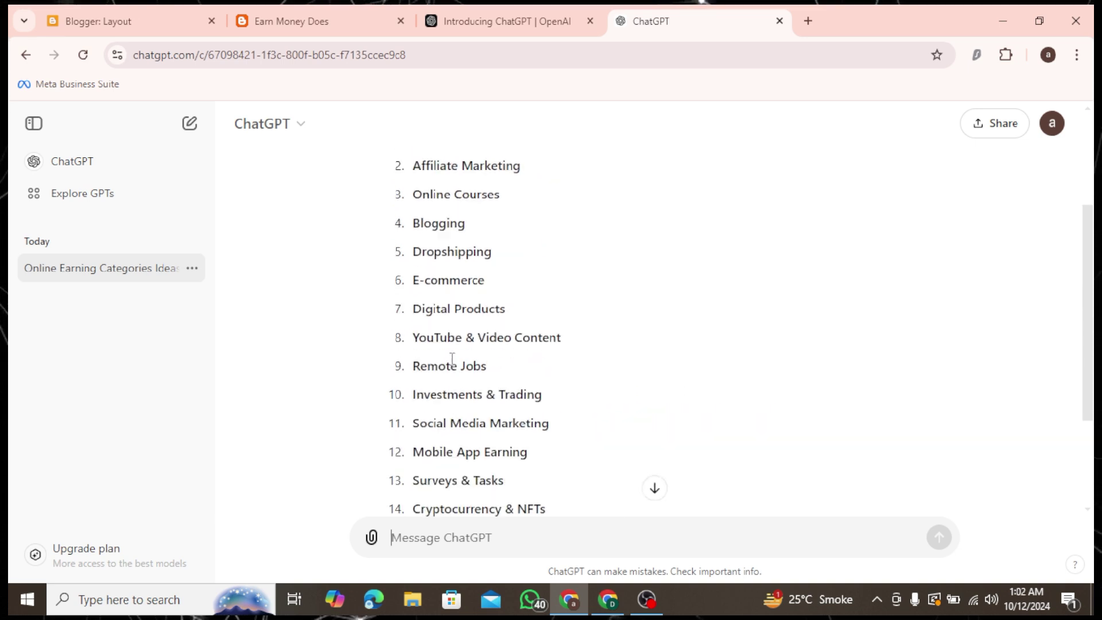
# - Add Freelancing and Affiliate Marketing from ChatGPT's list as link items in the Main Menu gadget
pyautogui.moveTo(413, 303); pyautogui.dragTo(484, 310)
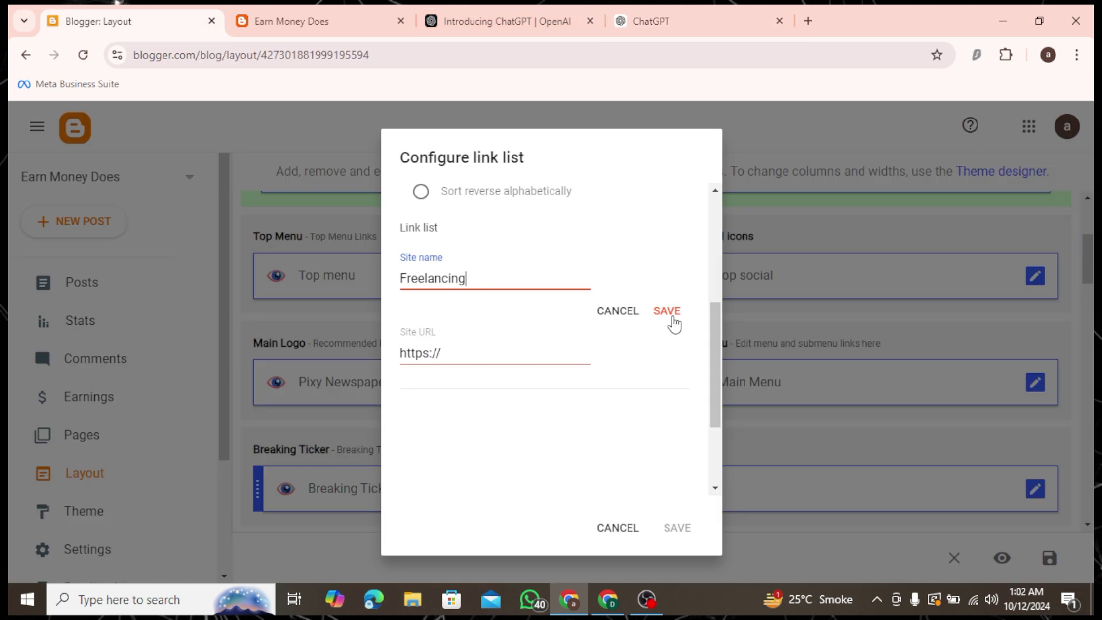
pyautogui.click(669, 315)
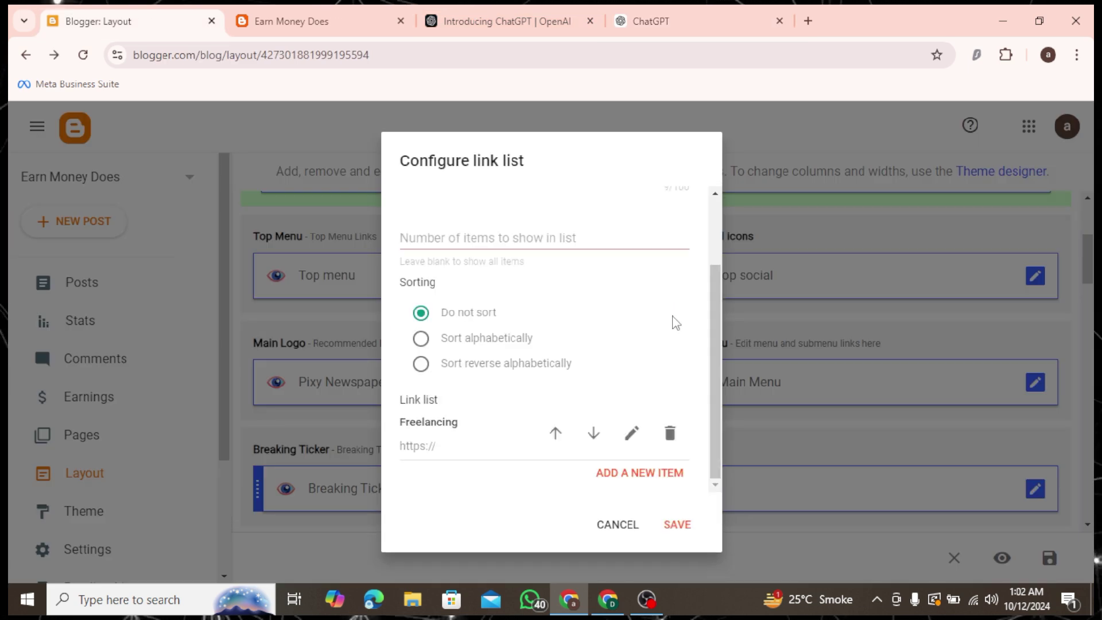
pyautogui.click(618, 476)
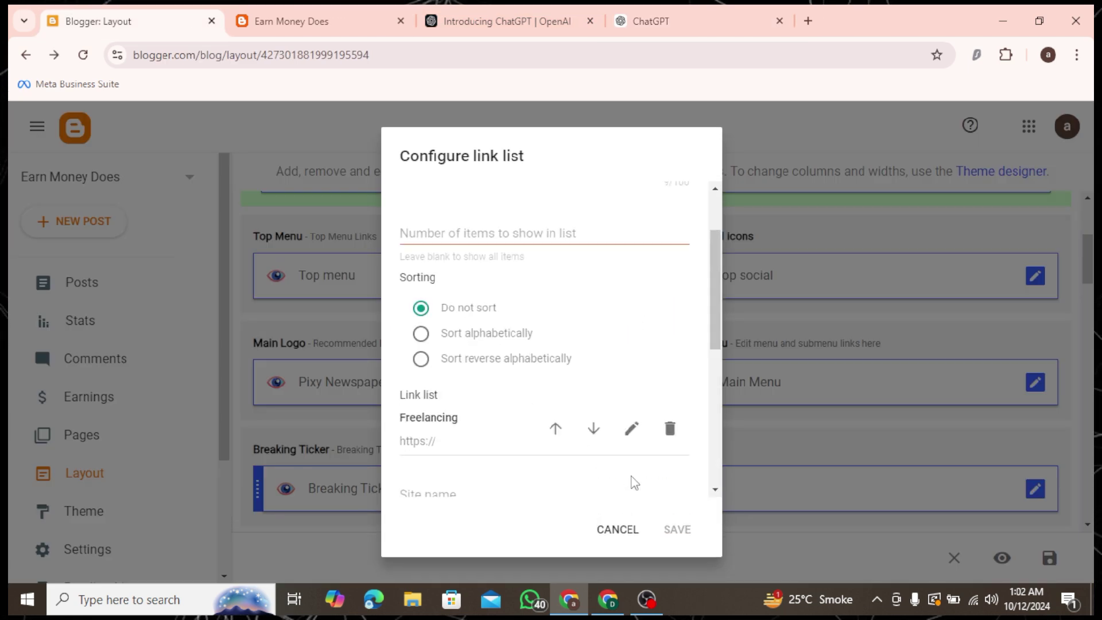
pyautogui.scroll(-2, 468, 456)
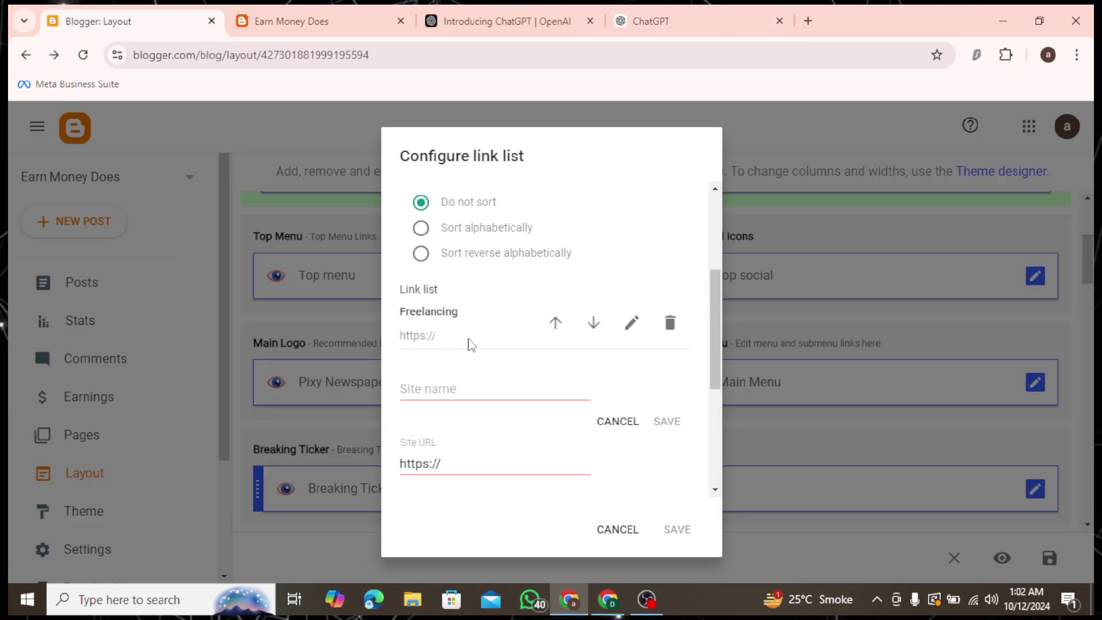
pyautogui.click(477, 388)
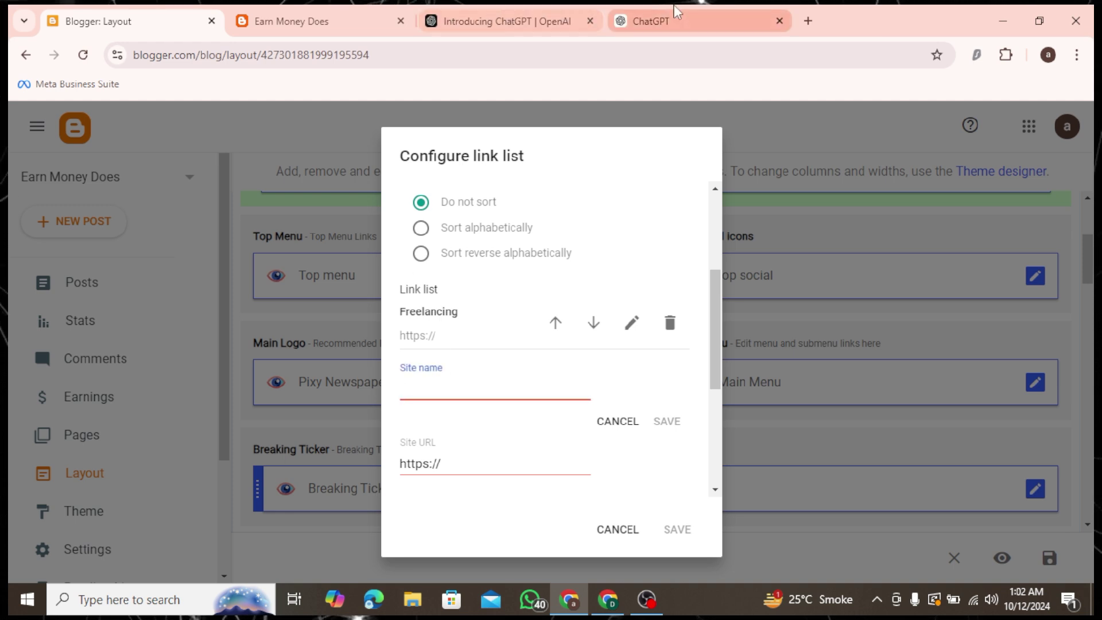
pyautogui.click(650, 20)
pyautogui.scroll(-2, 563, 312)
pyautogui.moveTo(411, 219); pyautogui.dragTo(529, 231)
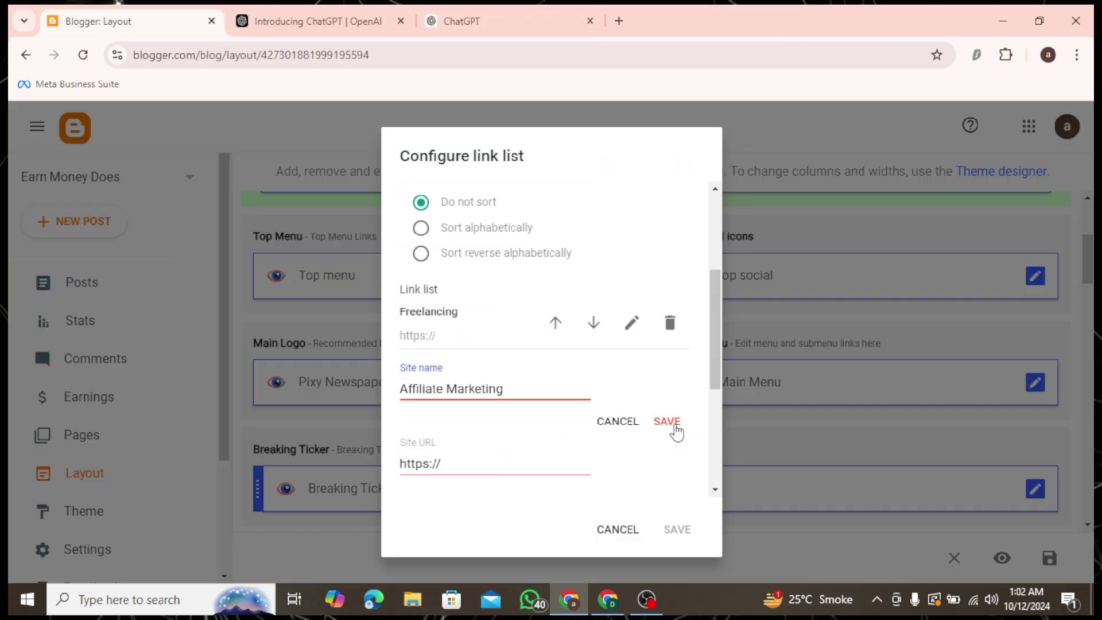
pyautogui.click(667, 422)
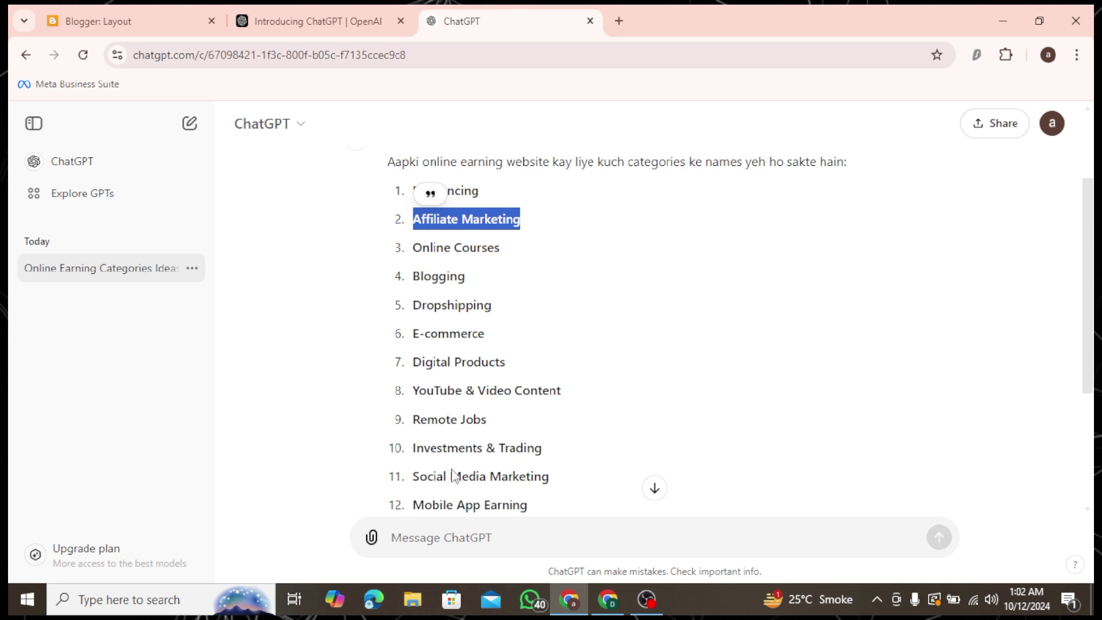
# - Add Social Media Marketing and Surveys & Tasks from ChatGPT's list as Main Menu link items, and save the gadget
pyautogui.scroll(-2, 448, 483)
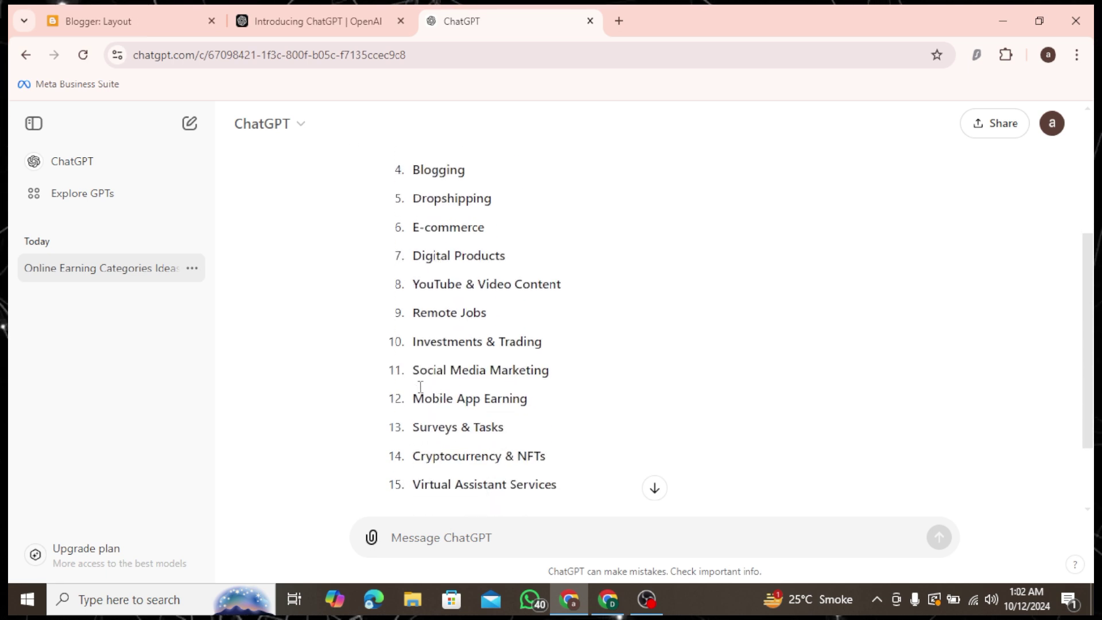
pyautogui.moveTo(414, 372); pyautogui.dragTo(559, 376)
pyautogui.hotkey('ctrl', 'c')
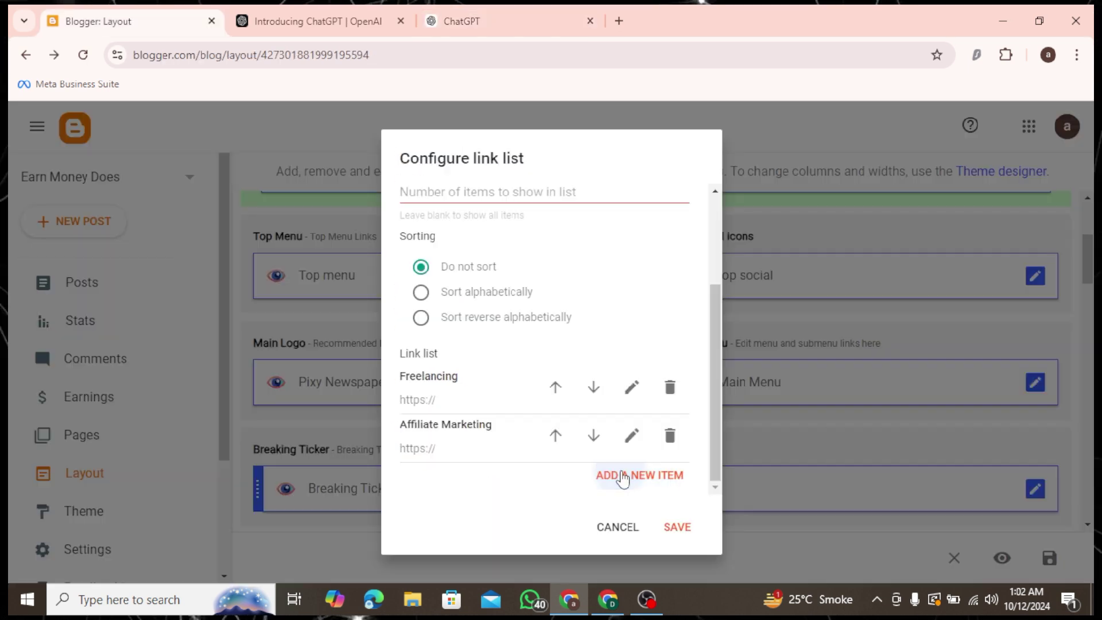
pyautogui.scroll(-4, 516, 381)
pyautogui.click(450, 280)
pyautogui.hotkey('ctrl', 'v')
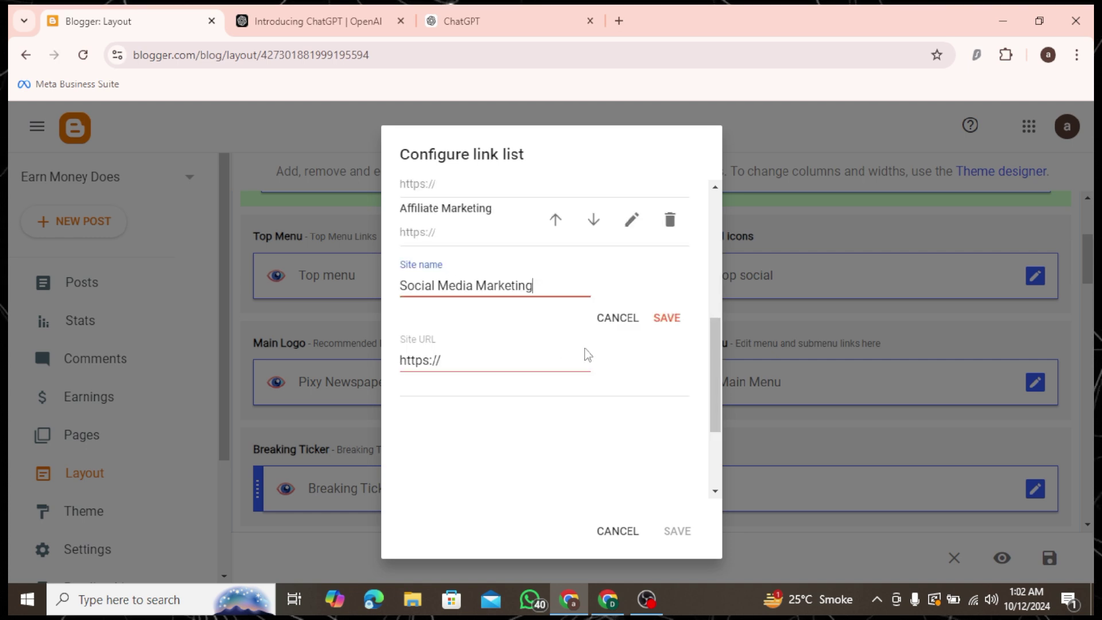
pyautogui.click(667, 319)
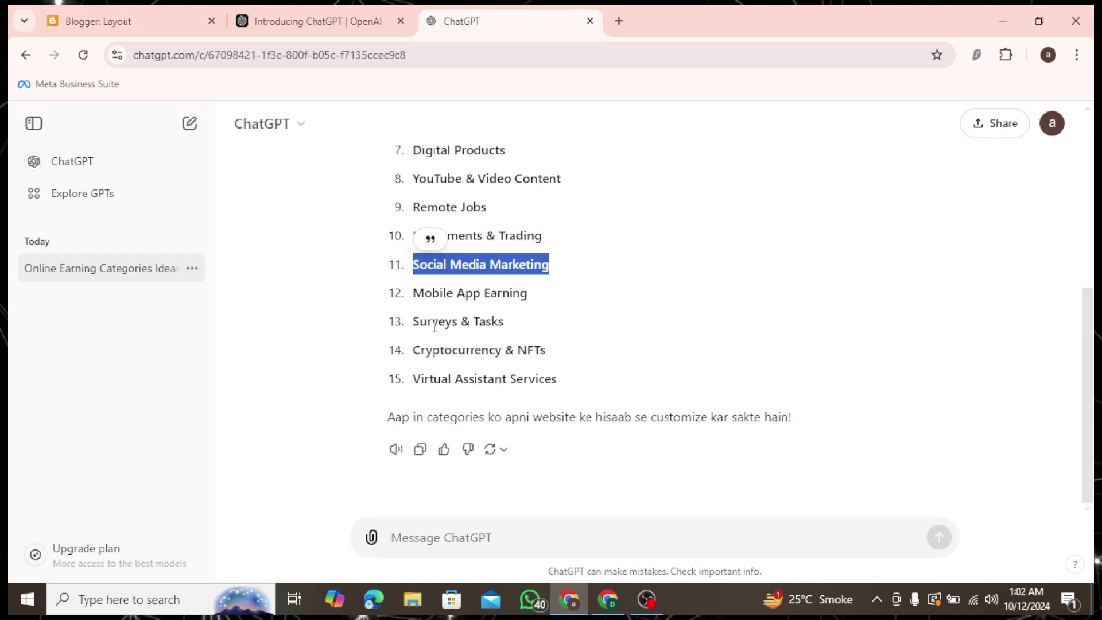
pyautogui.moveTo(412, 322); pyautogui.dragTo(503, 322)
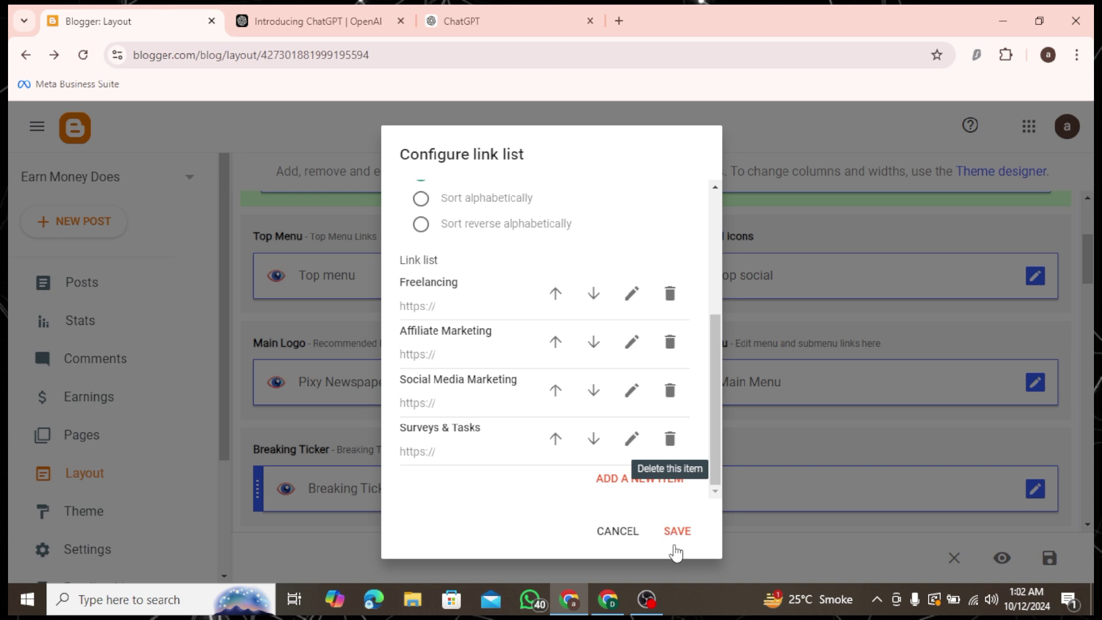
pyautogui.click(668, 530)
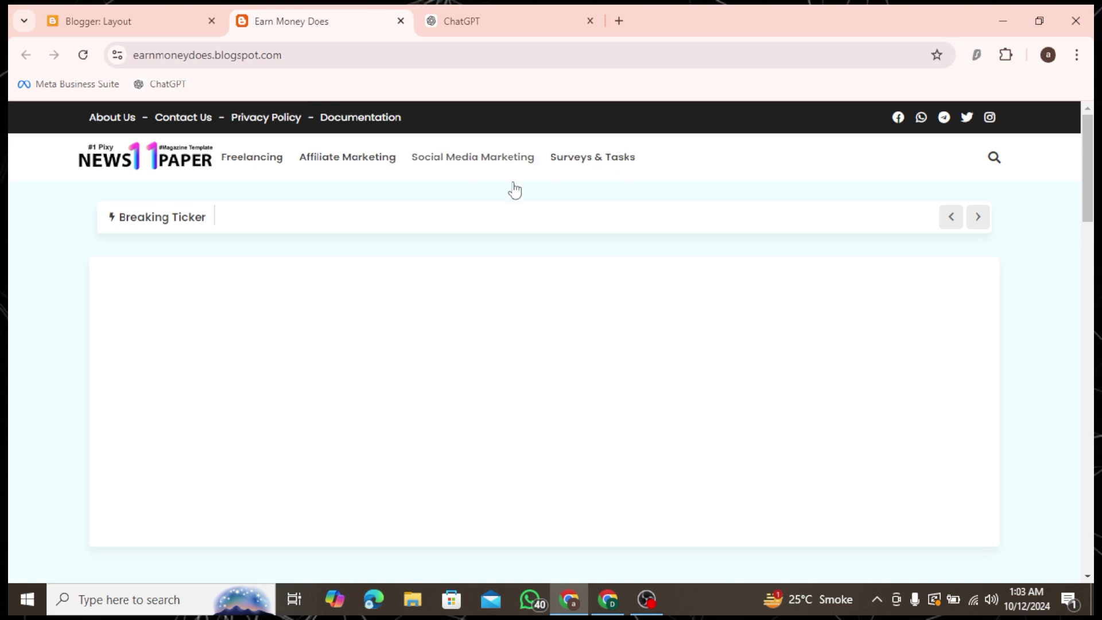
# - Look over the live blog's homepage from its header menu down through the sidebar sections
pyautogui.scroll(-15, 608, 336)
pyautogui.scroll(14, 499, 443)
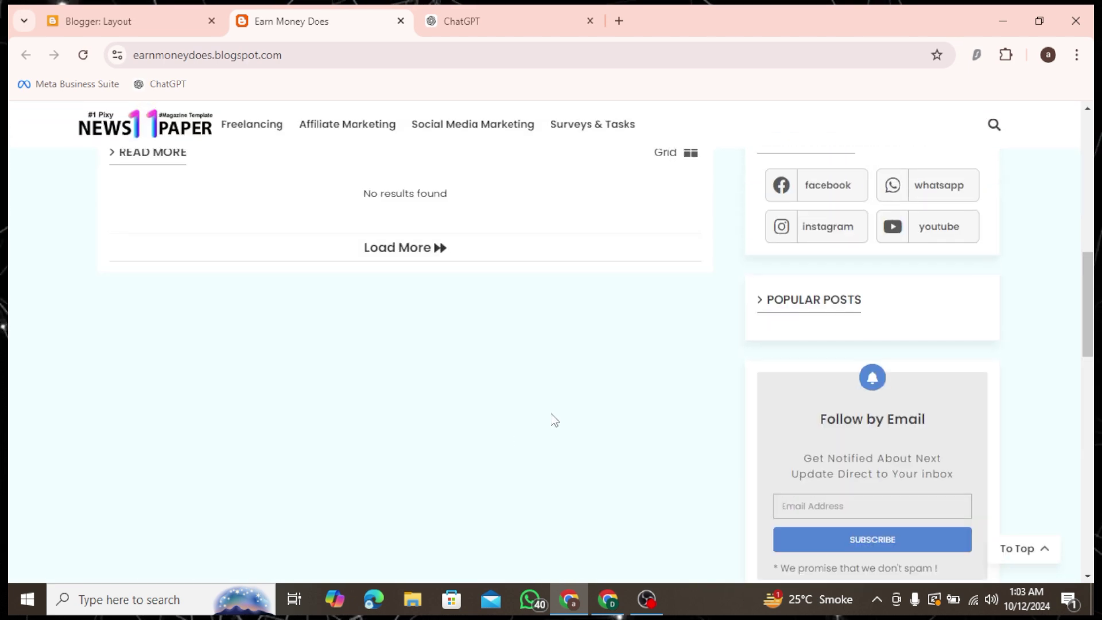
pyautogui.scroll(2, 544, 399)
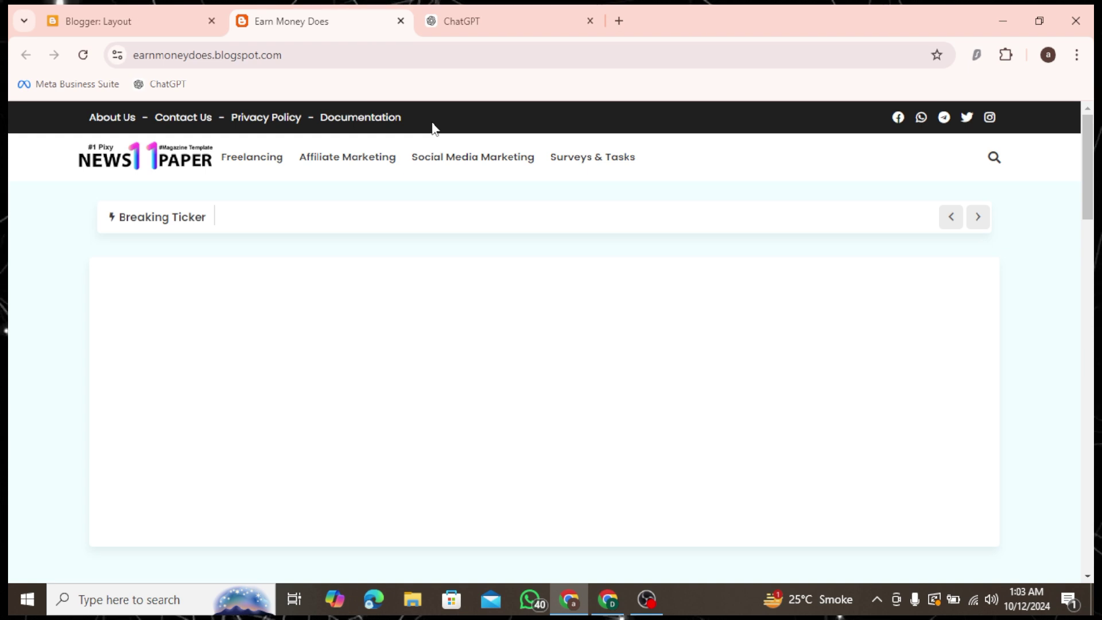
# - Review the link list of the Top Menu gadget in the Blogger layout and close it by saving
pyautogui.hotkey('ctrl', 'shift', 'Tab')
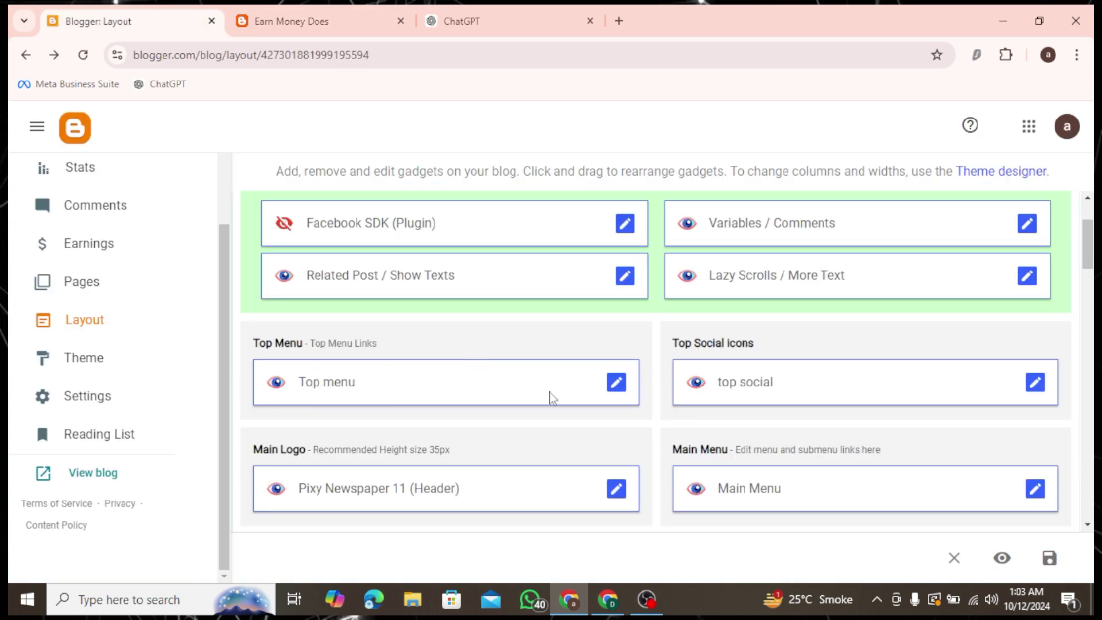
pyautogui.click(615, 381)
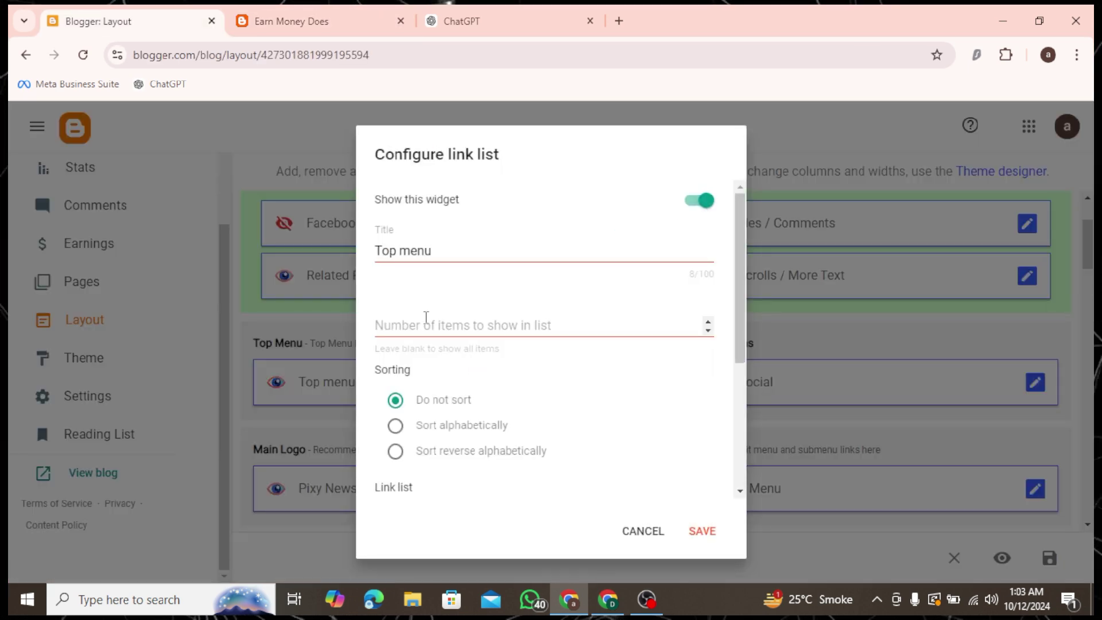
pyautogui.scroll(-3, 536, 356)
pyautogui.scroll(-1, 469, 410)
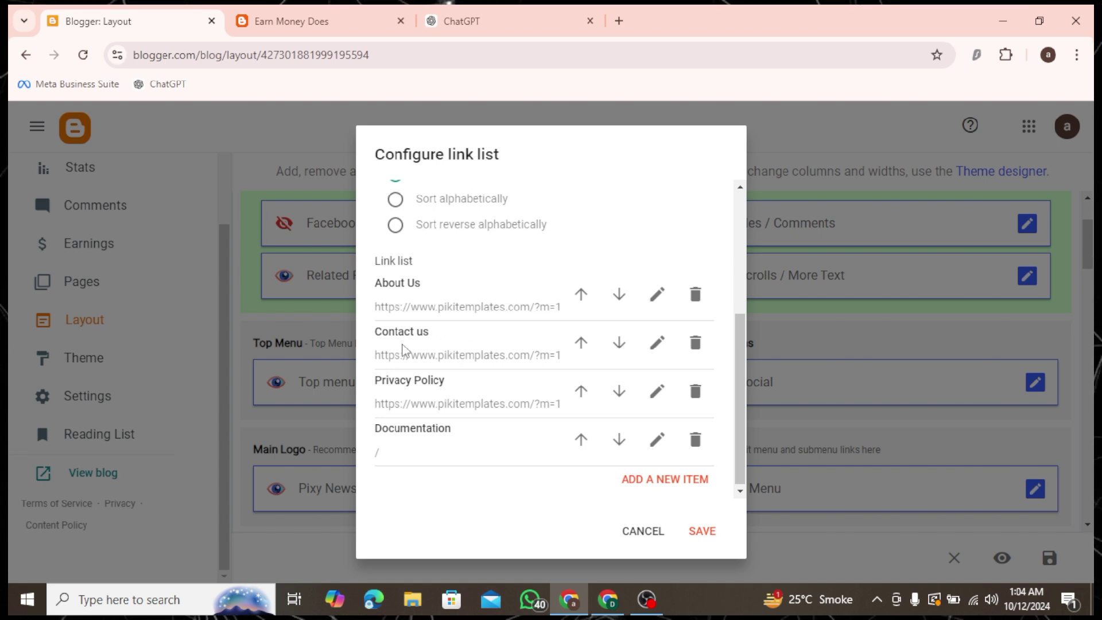
pyautogui.click(698, 539)
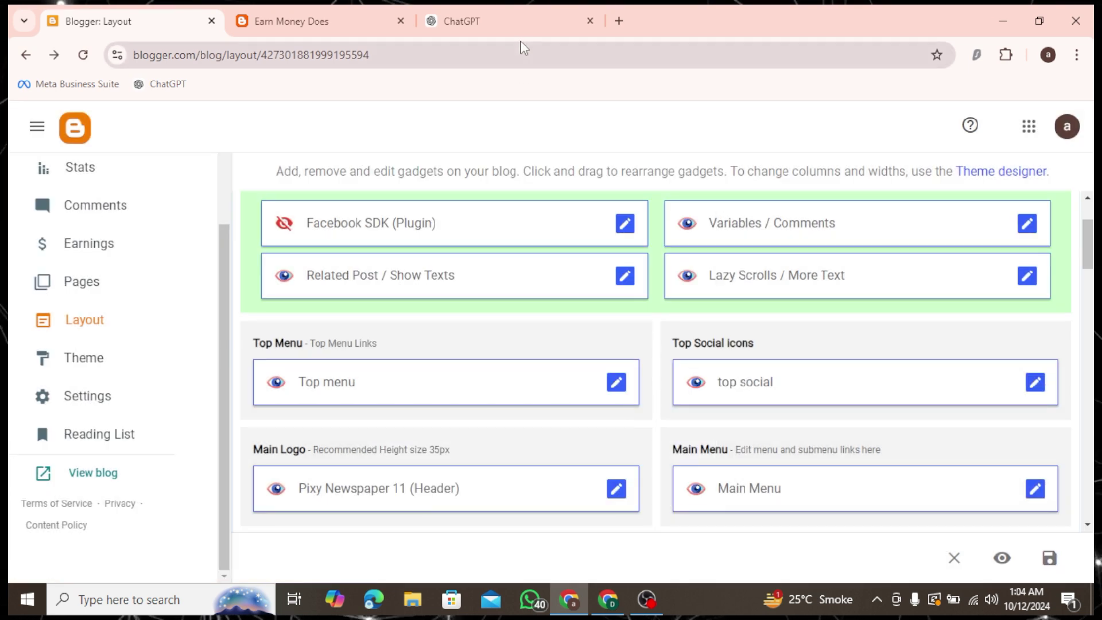
# - Ask ChatGPT "mujy ab about us ka page bana k do html mein acha sa"
pyautogui.hotkey('ctrl', '3')
pyautogui.click(471, 528)
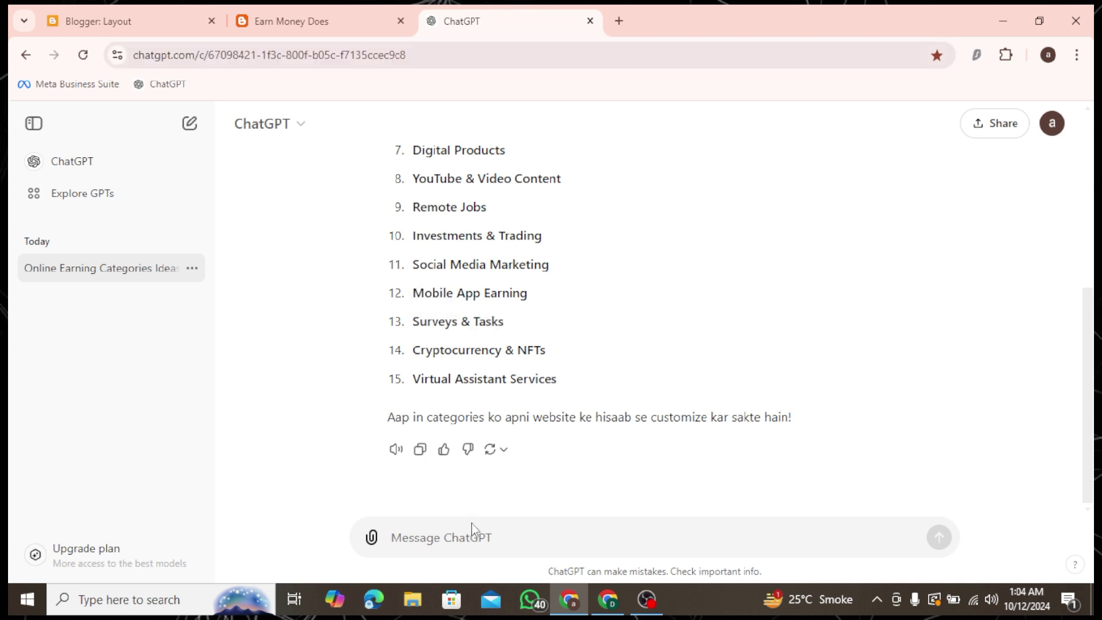
pyautogui.write('mujy ab about us ka page bana k do html mein acha sa')
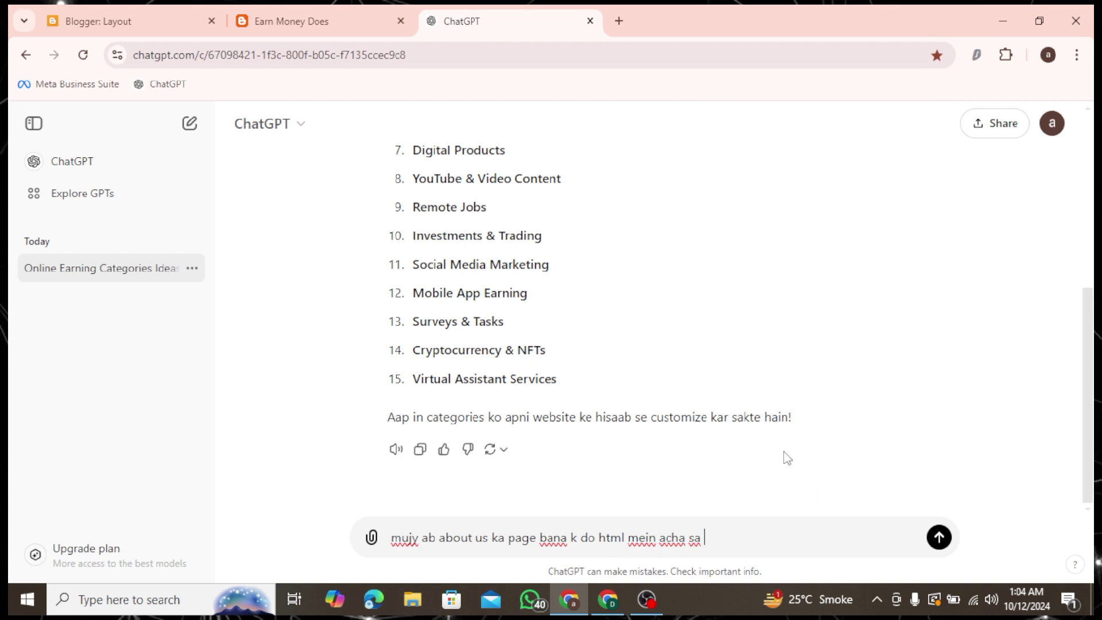
pyautogui.press('Return')
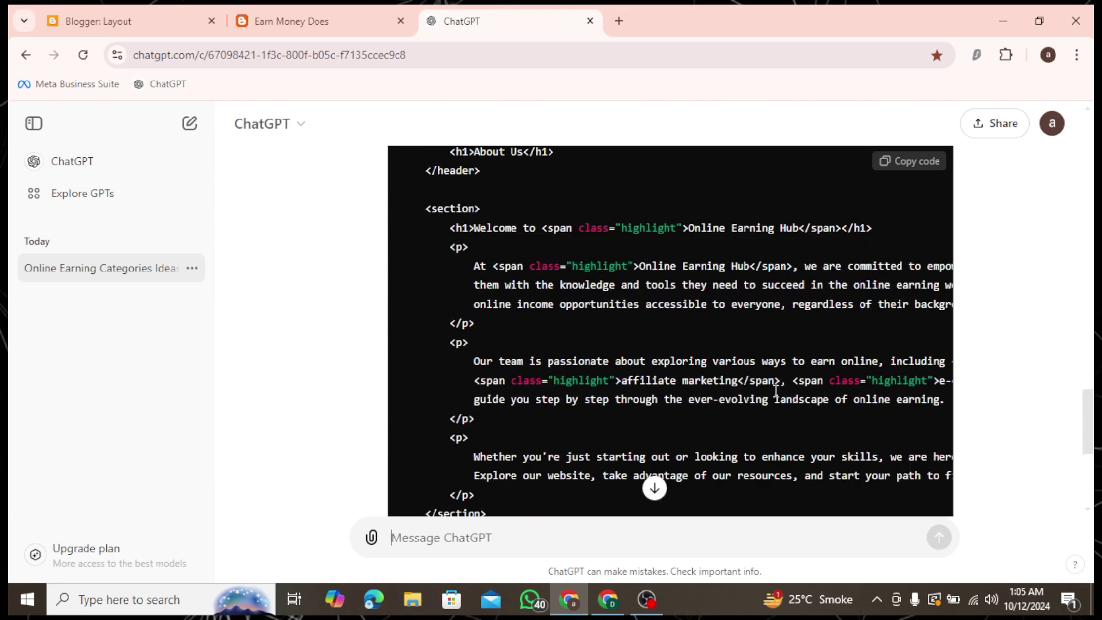
# - Copy the About Us HTML code that ChatGPT generated and start a new page in Blogger
pyautogui.scroll(2, 768, 379)
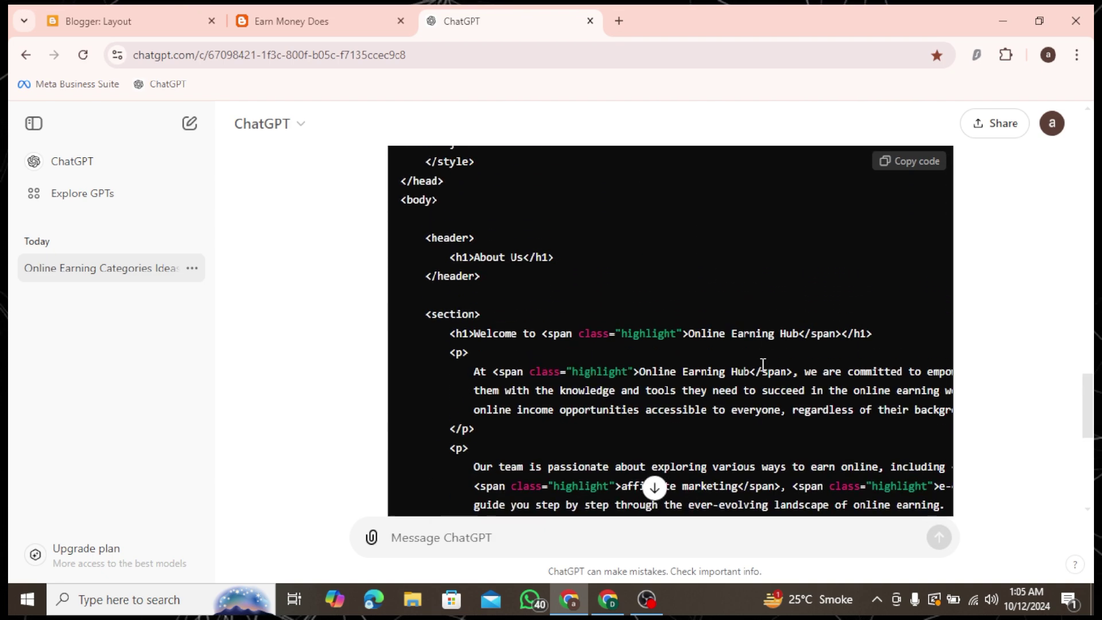
pyautogui.click(910, 161)
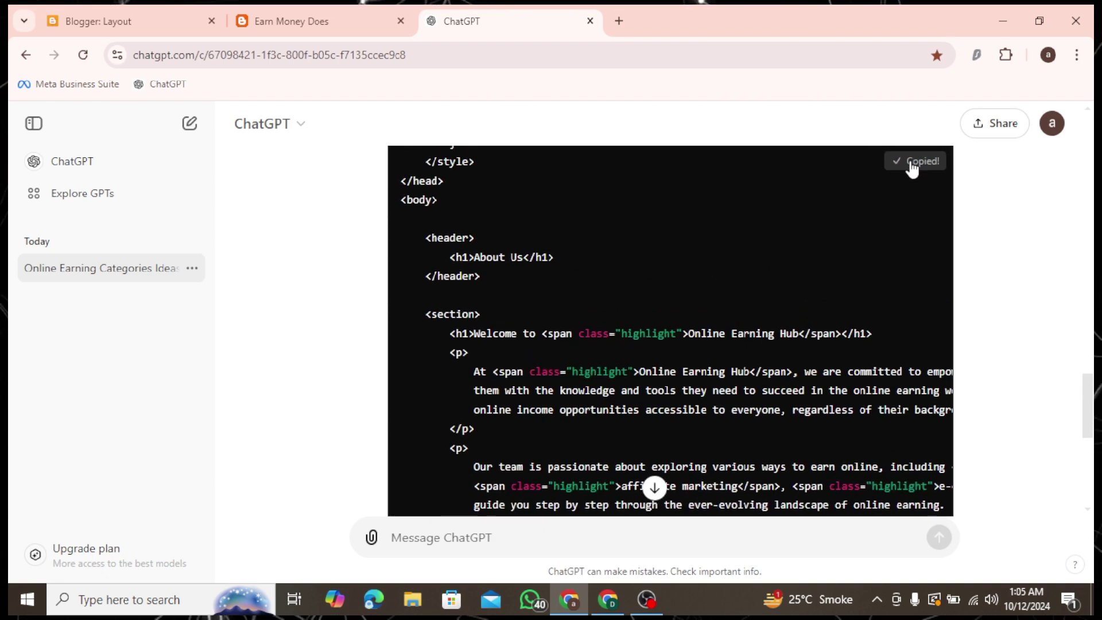
pyautogui.click(299, 21)
pyautogui.hotkey('ctrl', 'shift', 'Tab')
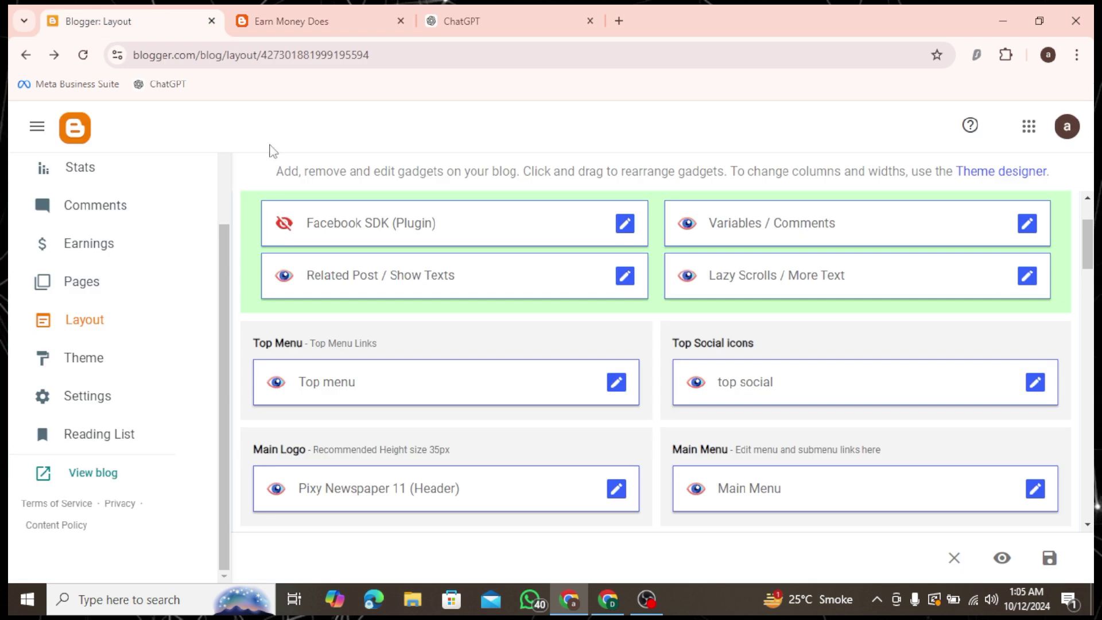
pyautogui.click(91, 293)
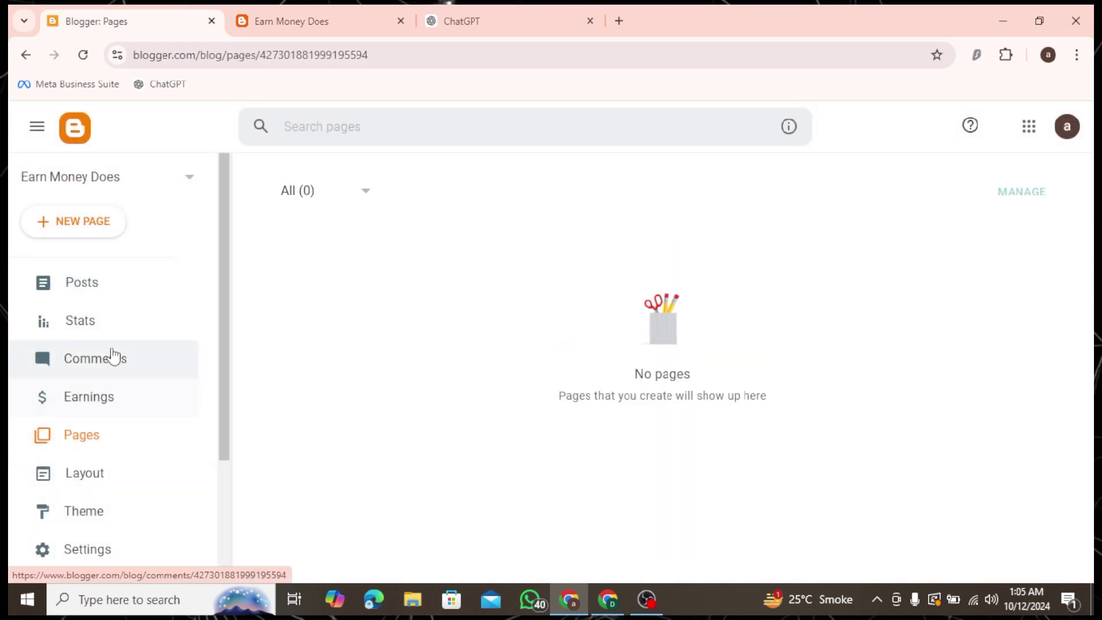
pyautogui.click(85, 239)
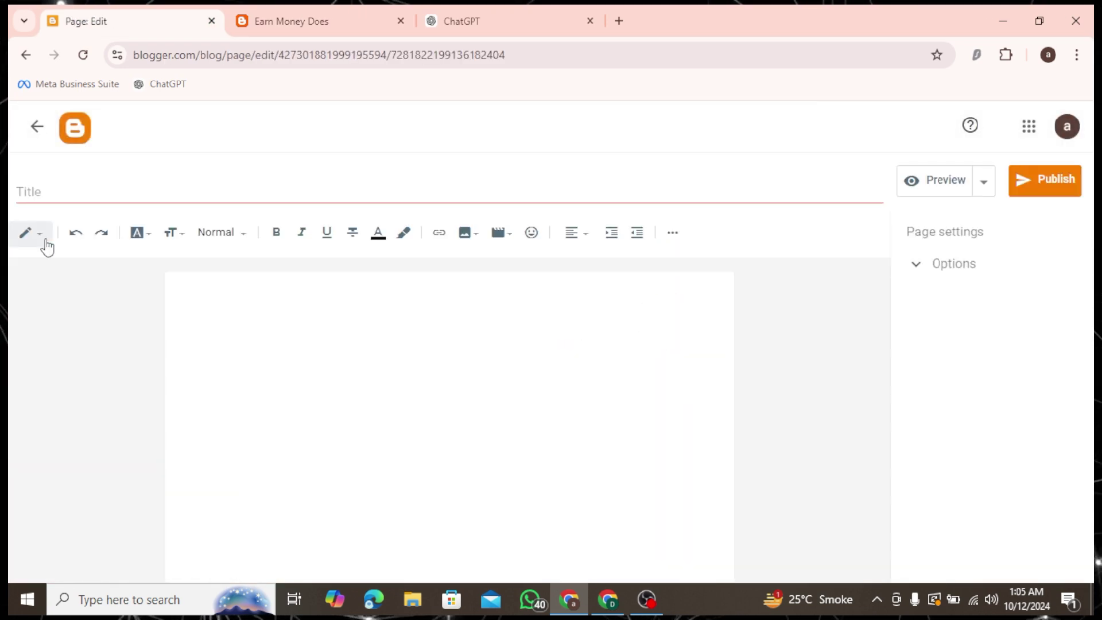
# - Insert the copied About Us code into the new page in HTML view, and return to Compose view
pyautogui.click(44, 244)
pyautogui.click(63, 212)
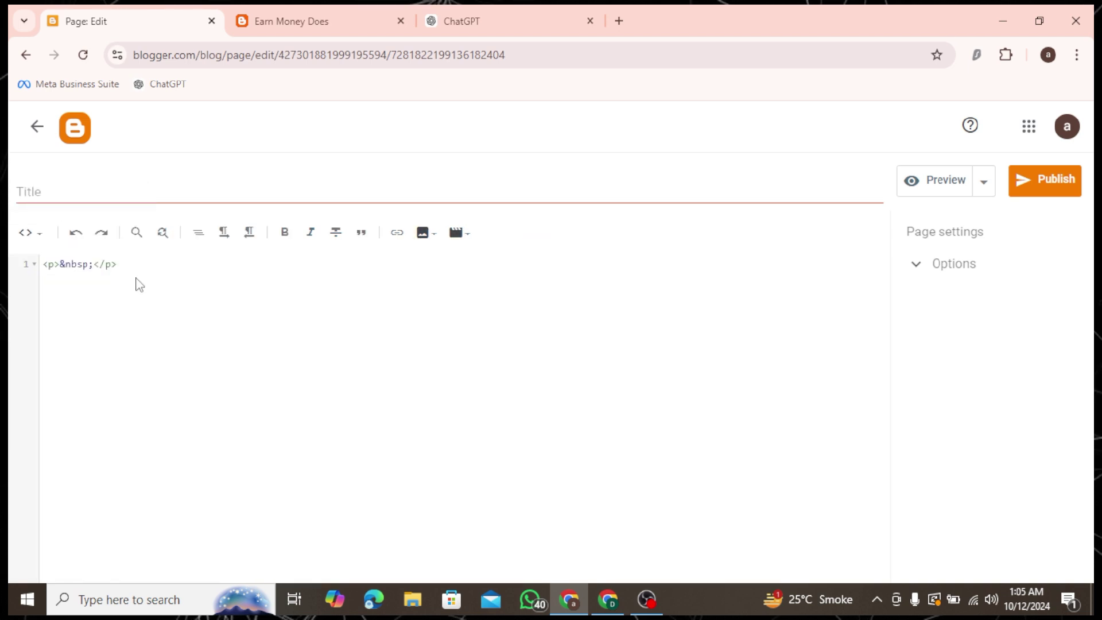
pyautogui.click(167, 280)
pyautogui.hotkey('ctrl', 'v')
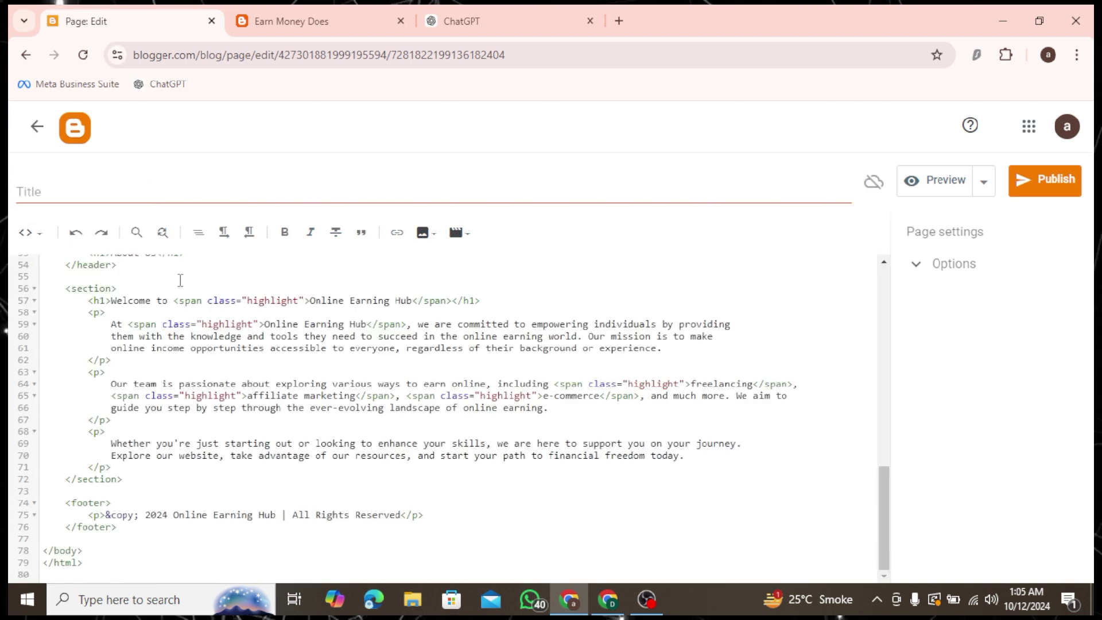
pyautogui.click(15, 233)
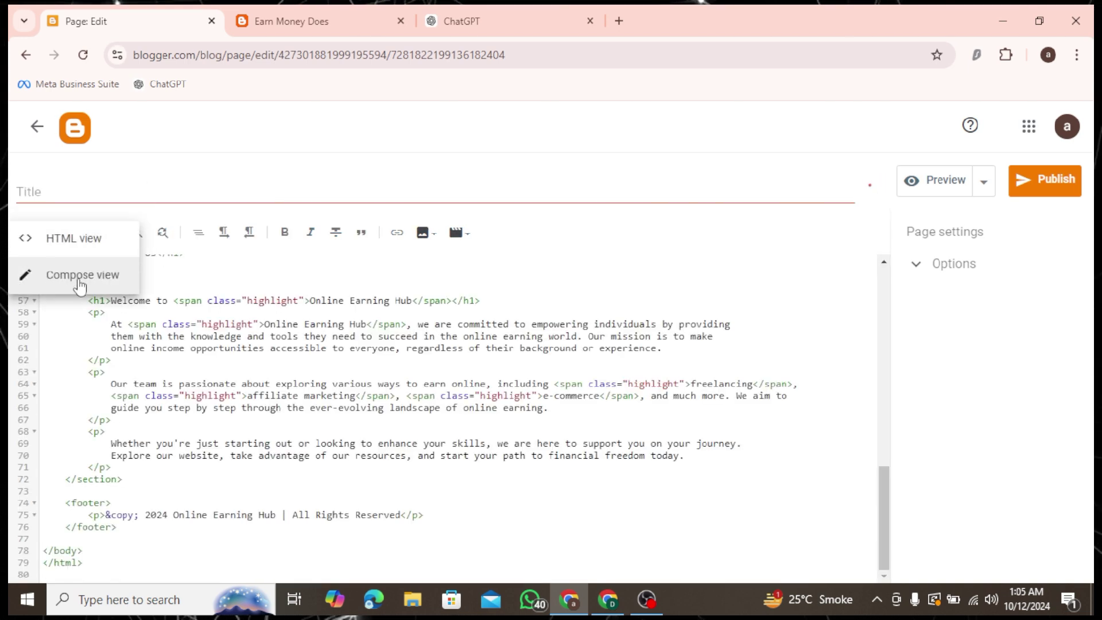
pyautogui.click(75, 271)
# - Title the new page "About Us" and look through its preview
pyautogui.click(62, 190)
pyautogui.write('A')
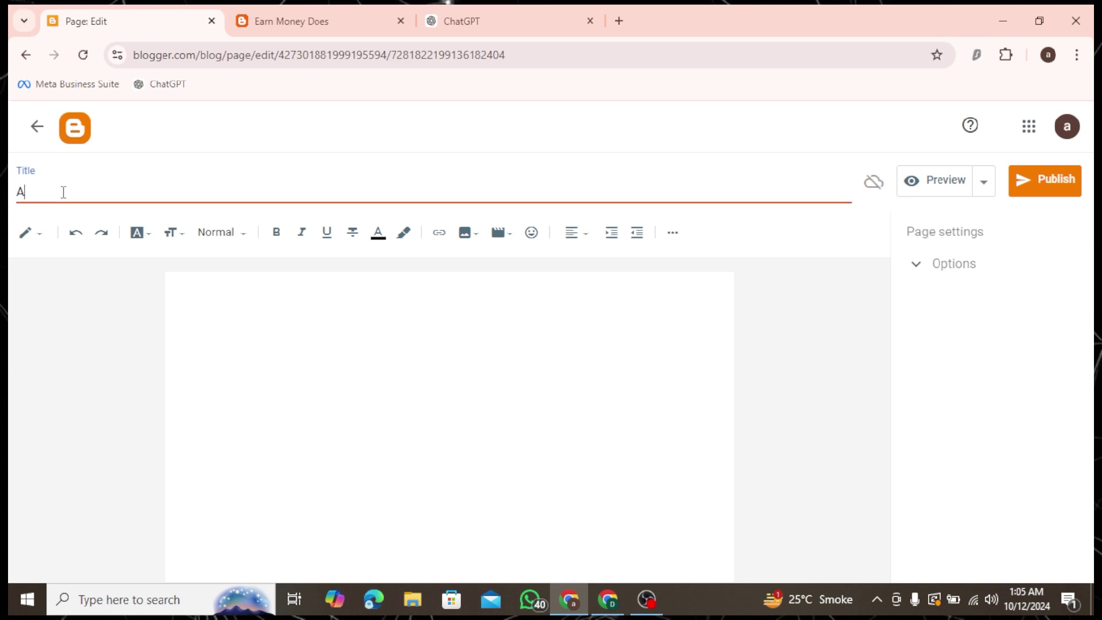
pyautogui.write('b')
pyautogui.write('out Us')
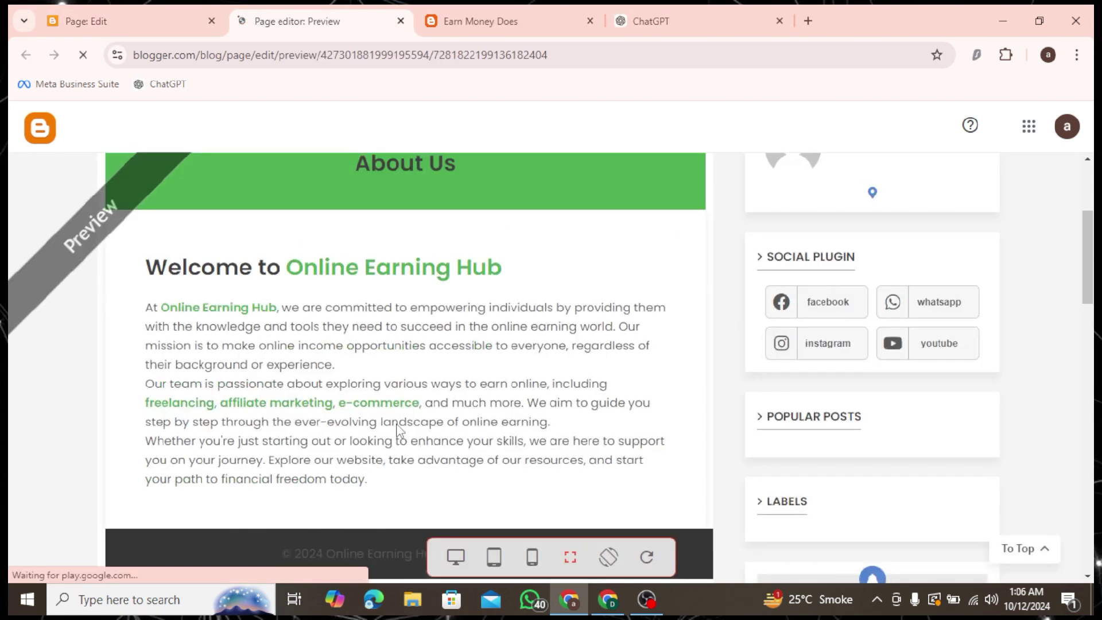
pyautogui.scroll(-4, 358, 318)
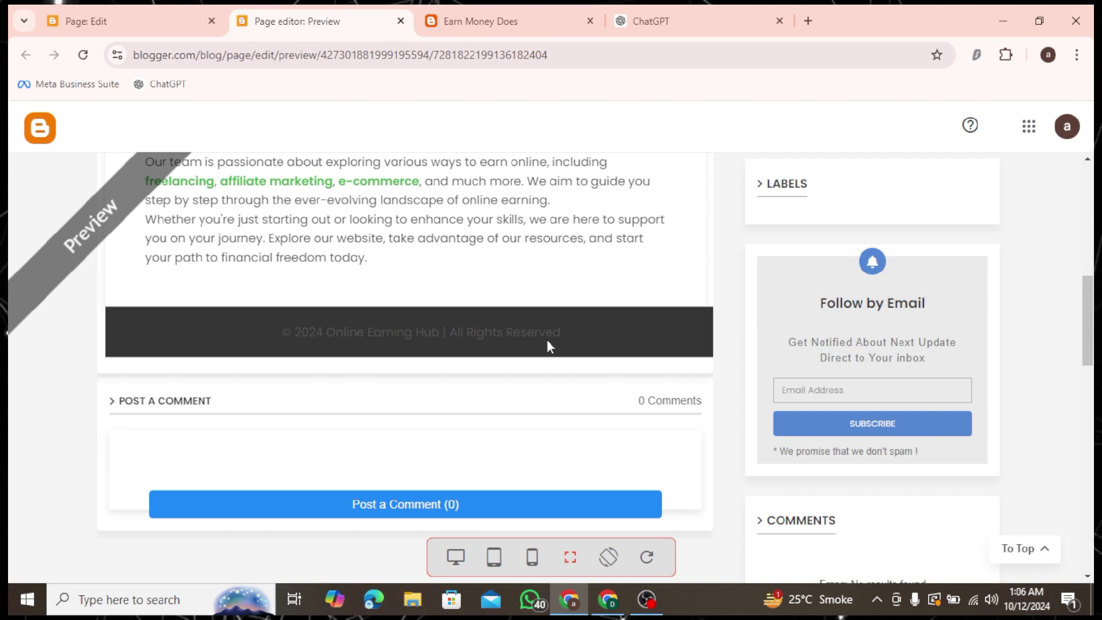
pyautogui.scroll(6, 350, 363)
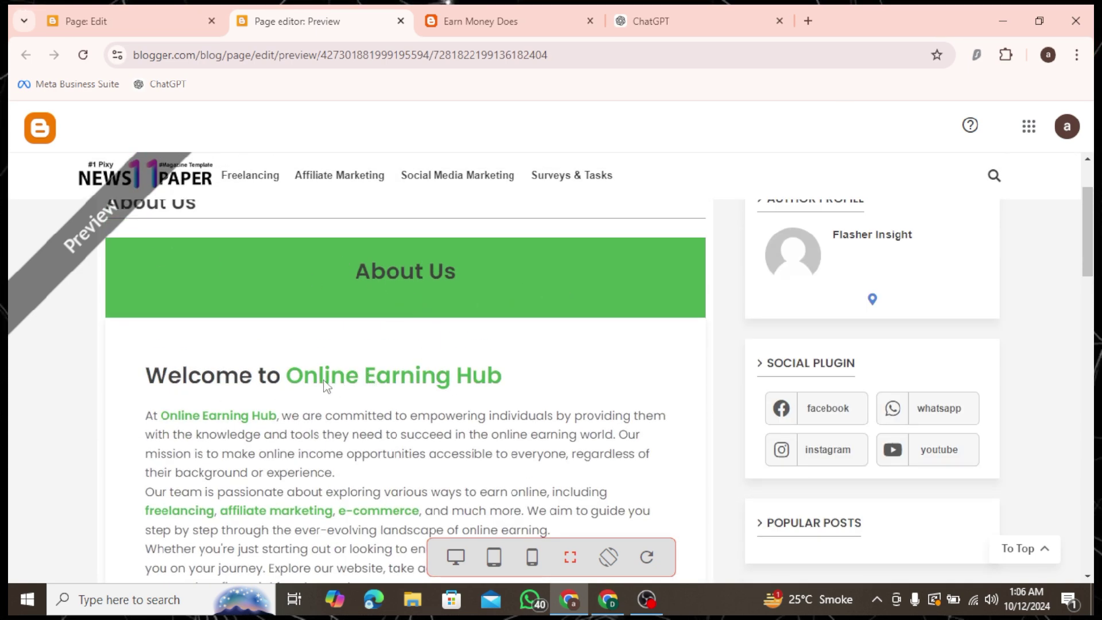
pyautogui.scroll(-2, 465, 404)
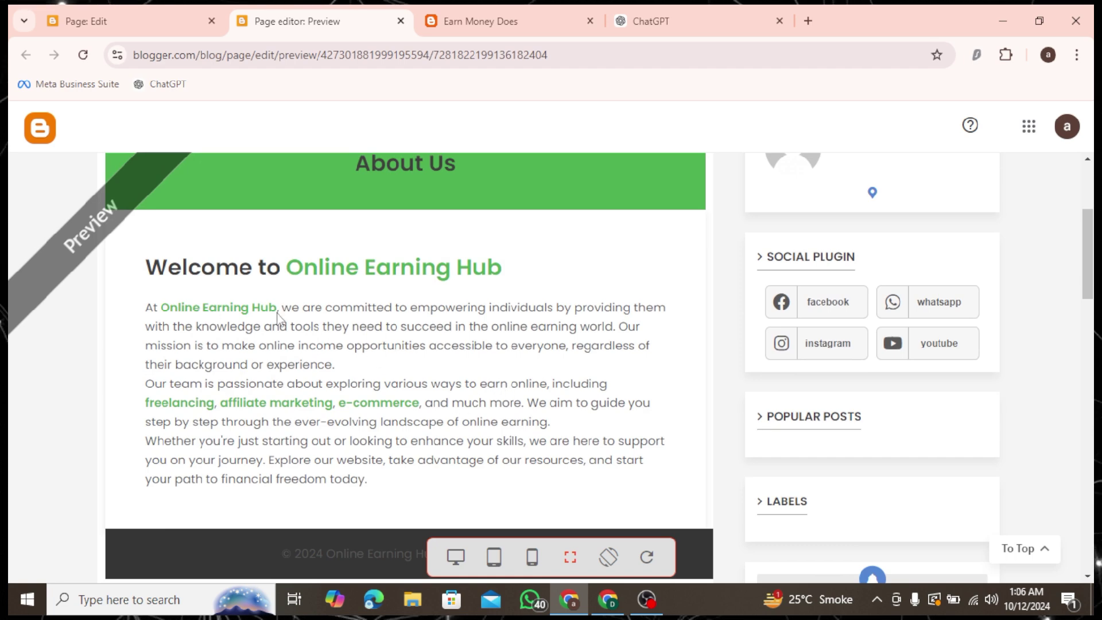
# - Read through the About Us page preview again and close it
pyautogui.scroll(-2, 333, 319)
pyautogui.scroll(6, 389, 348)
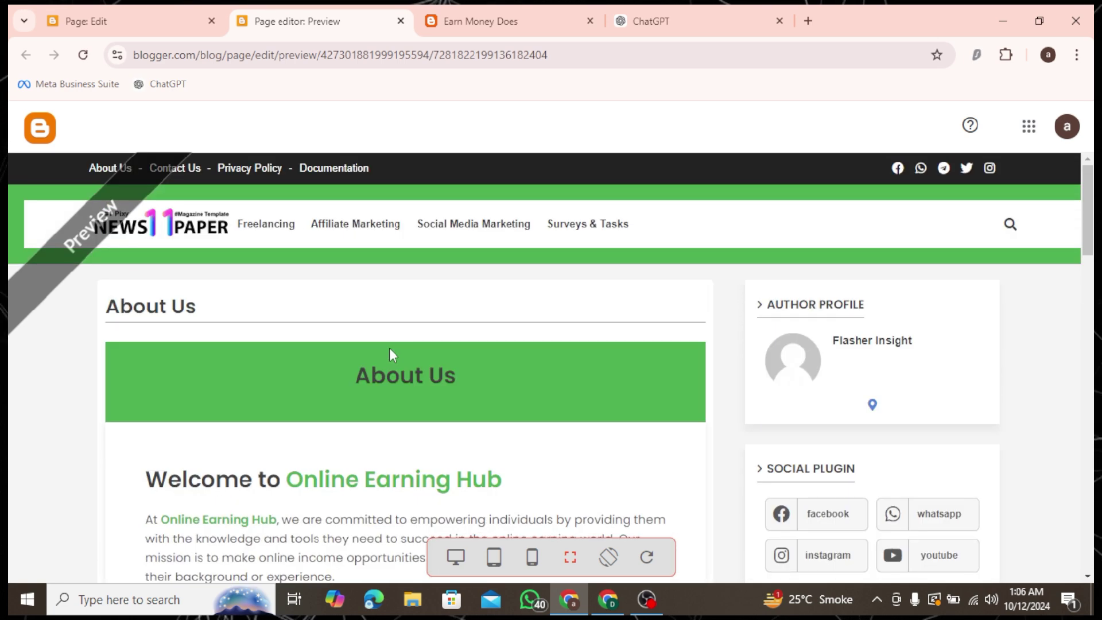
pyautogui.scroll(-4, 486, 373)
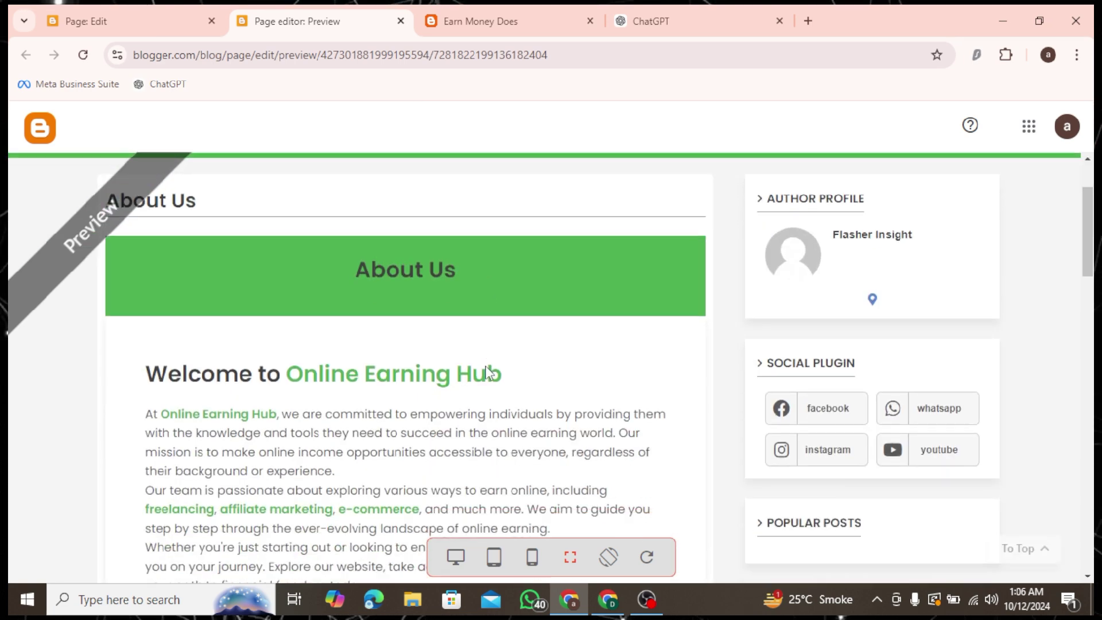
pyautogui.scroll(4, 487, 372)
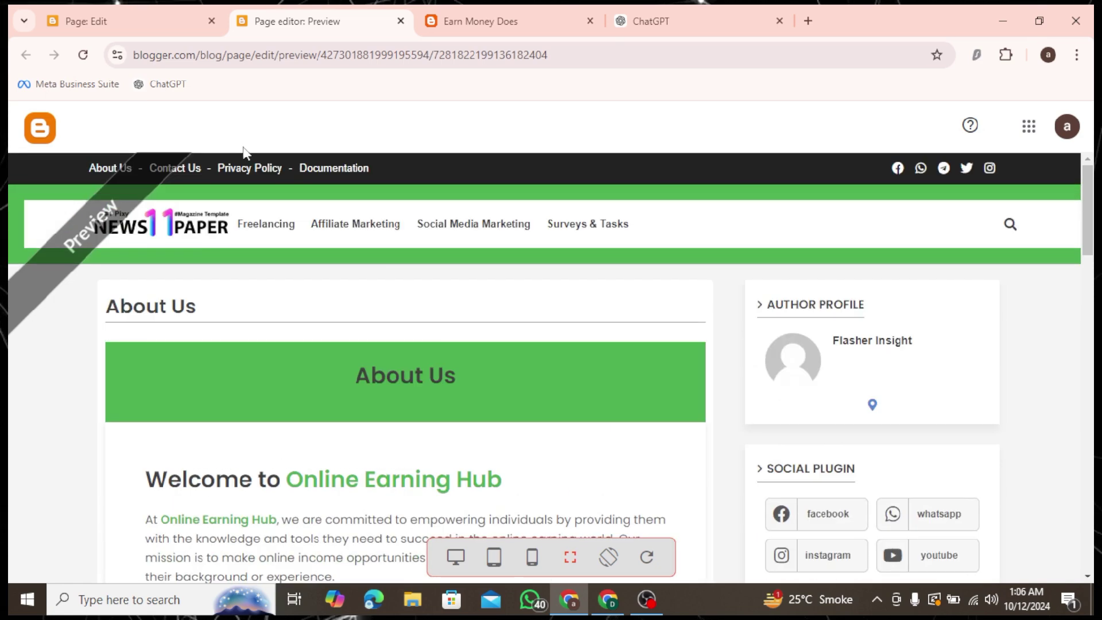
pyautogui.click(401, 20)
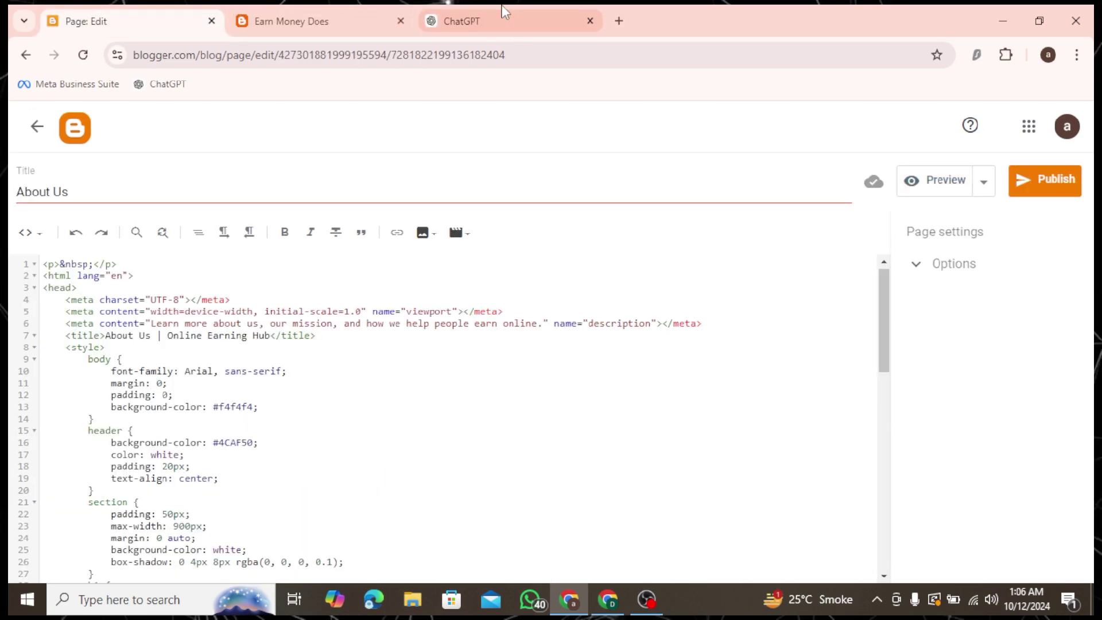
pyautogui.click(272, 11)
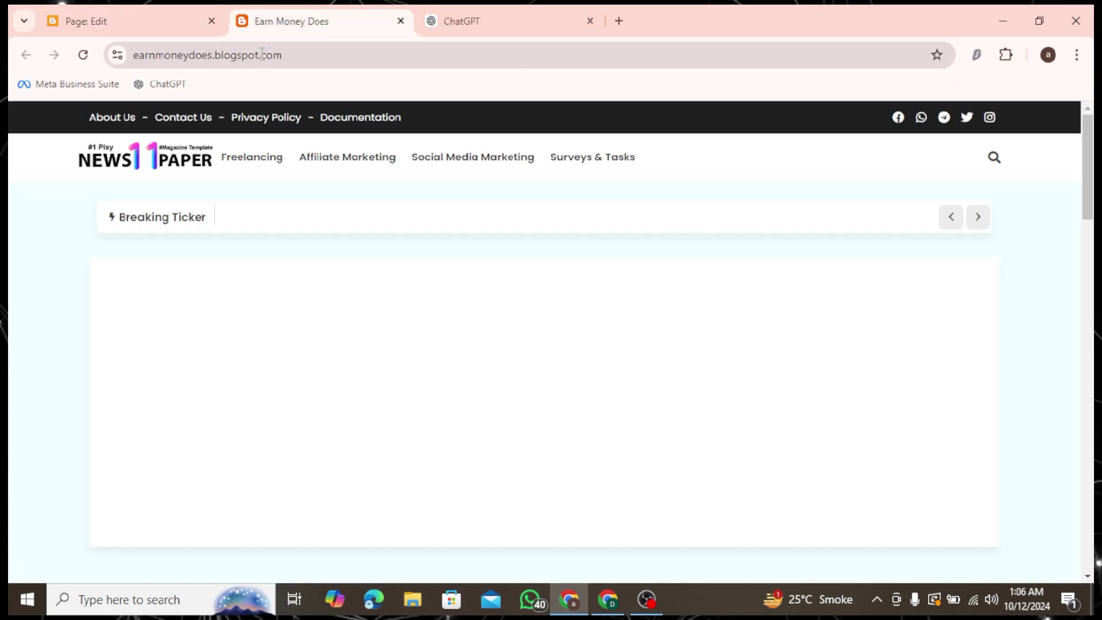
pyautogui.click(172, 55)
pyautogui.hotkey('ctrl', 'c')
pyautogui.click(517, 5)
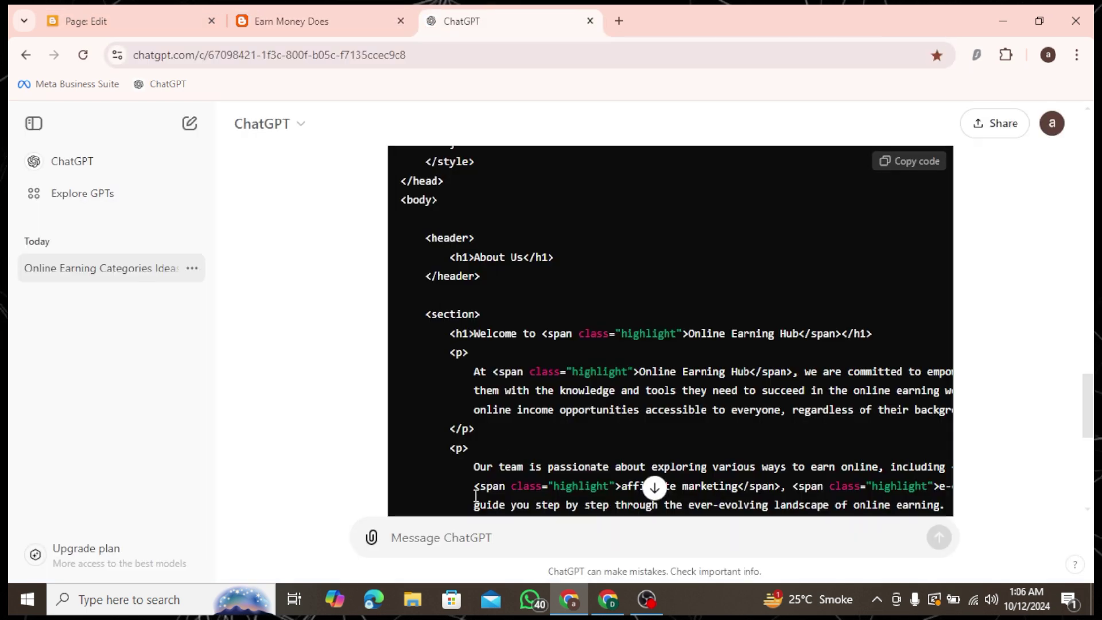
pyautogui.write('add this website link')
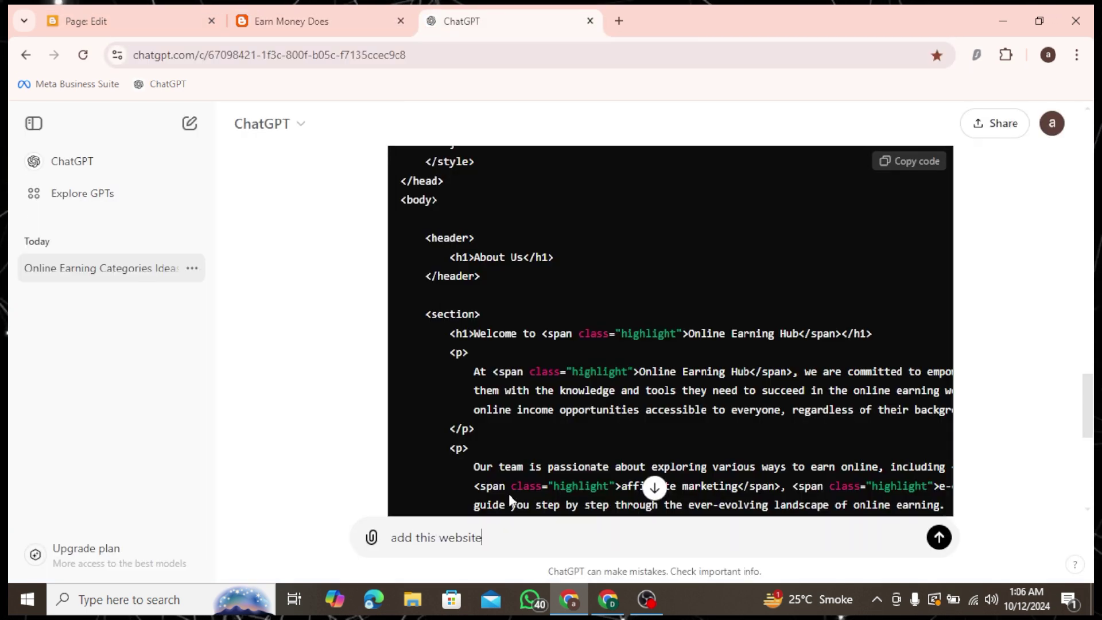
pyautogui.hotkey('ctrl', 'v')
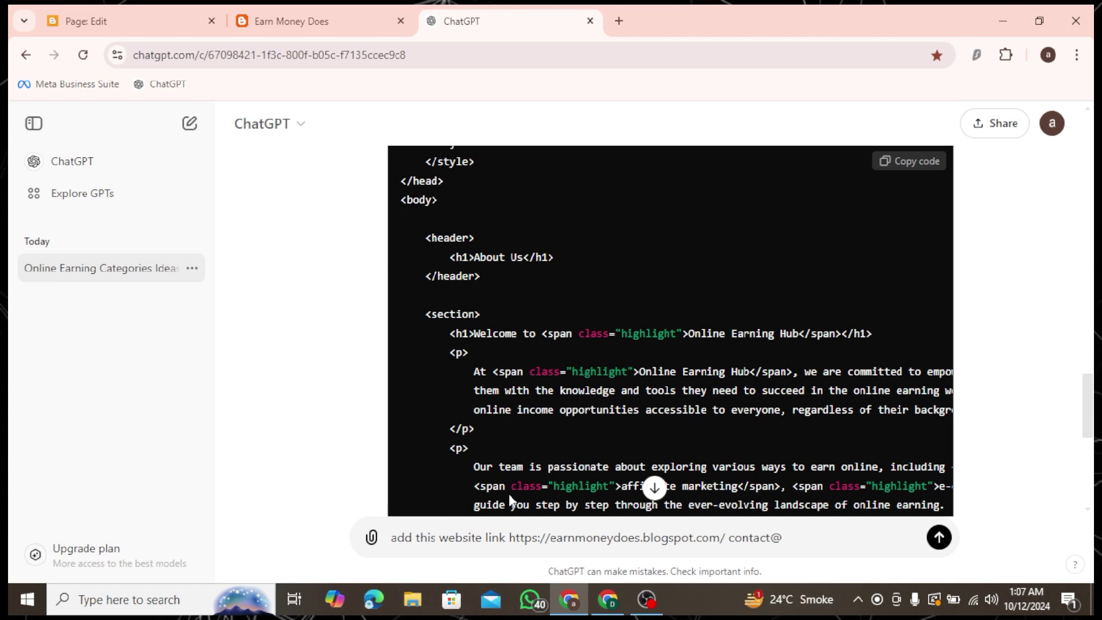
pyautogui.write('earnmoneydoes.com')
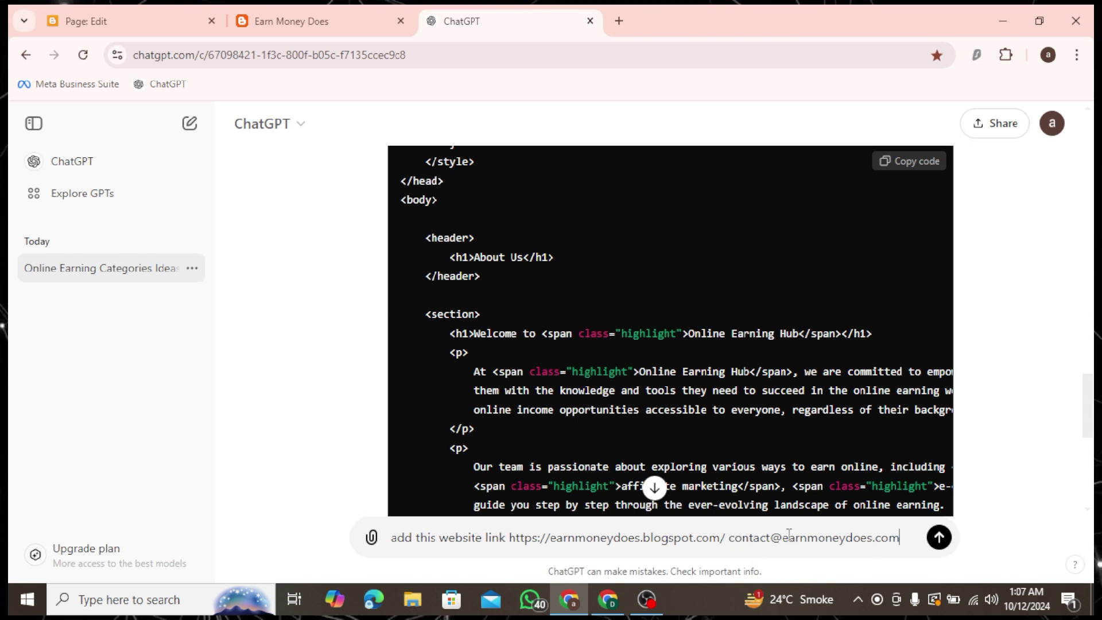
pyautogui.press('Return')
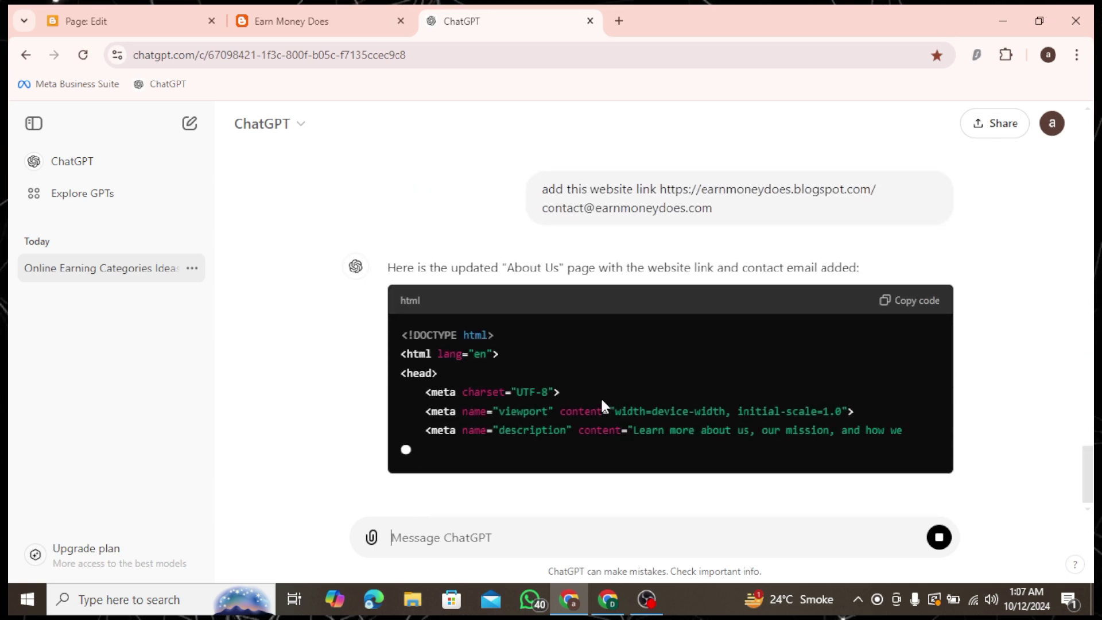
# - Copy ChatGPT's updated About Us code and replace all the HTML of the About Us page in Blogger with it
pyautogui.scroll(-10, 659, 370)
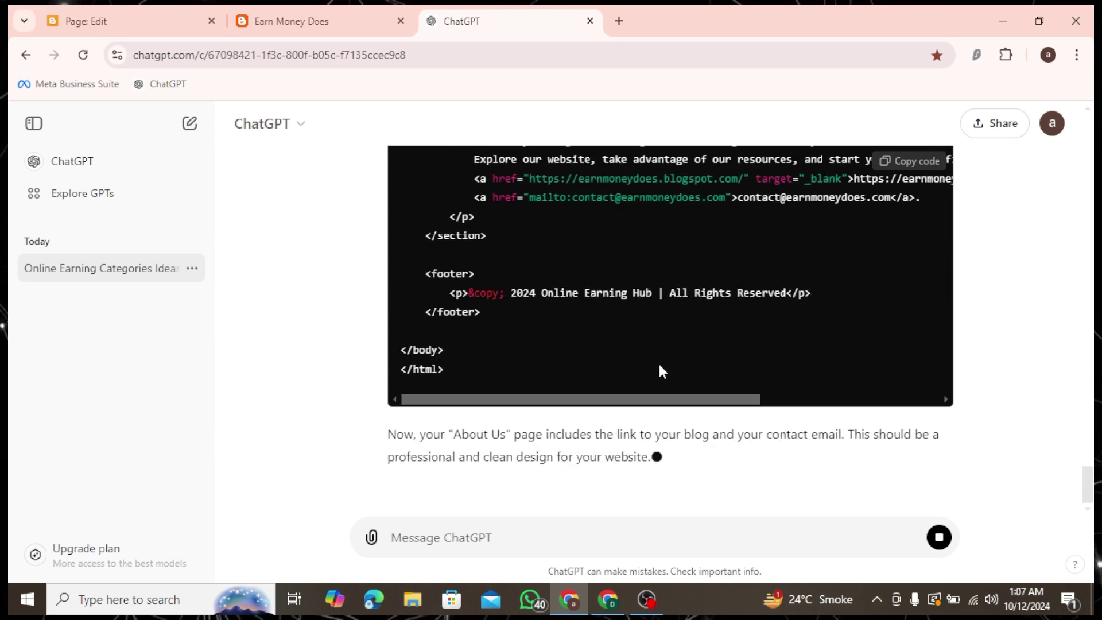
pyautogui.scroll(10, 666, 372)
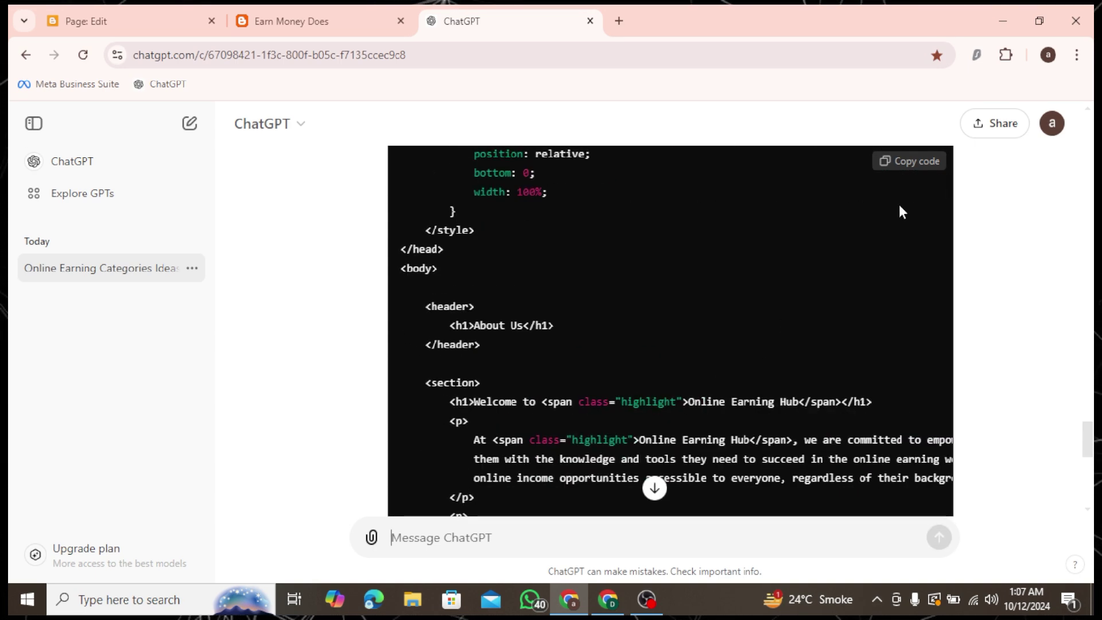
pyautogui.click(910, 163)
pyautogui.click(184, 20)
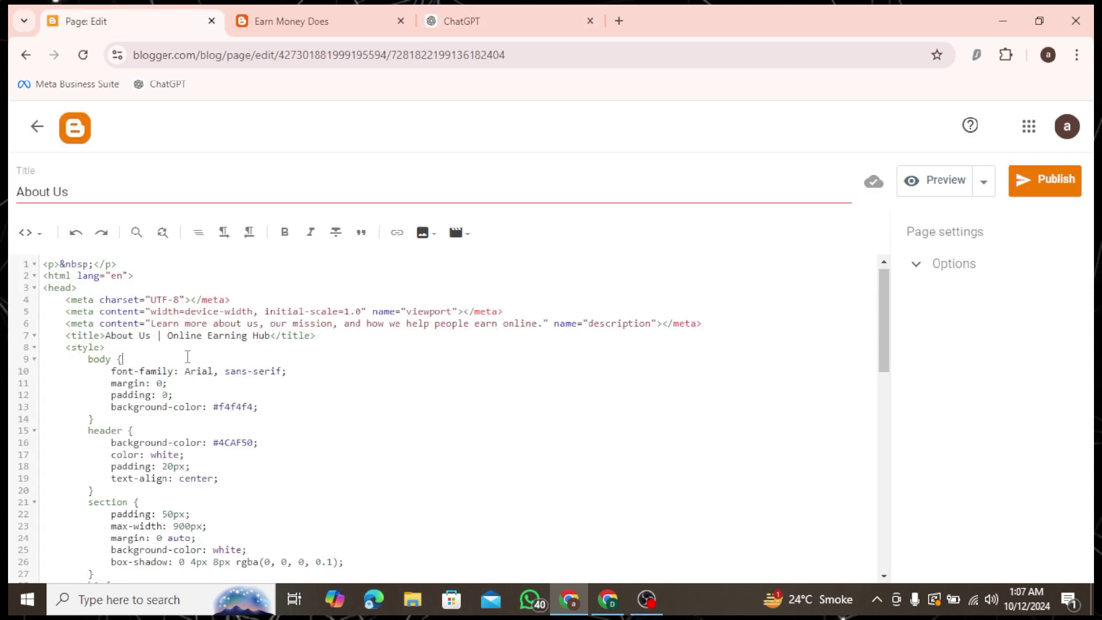
pyautogui.hotkey('ctrl', 'a')
pyautogui.press('BackSpace')
pyautogui.hotkey('ctrl', 'v')
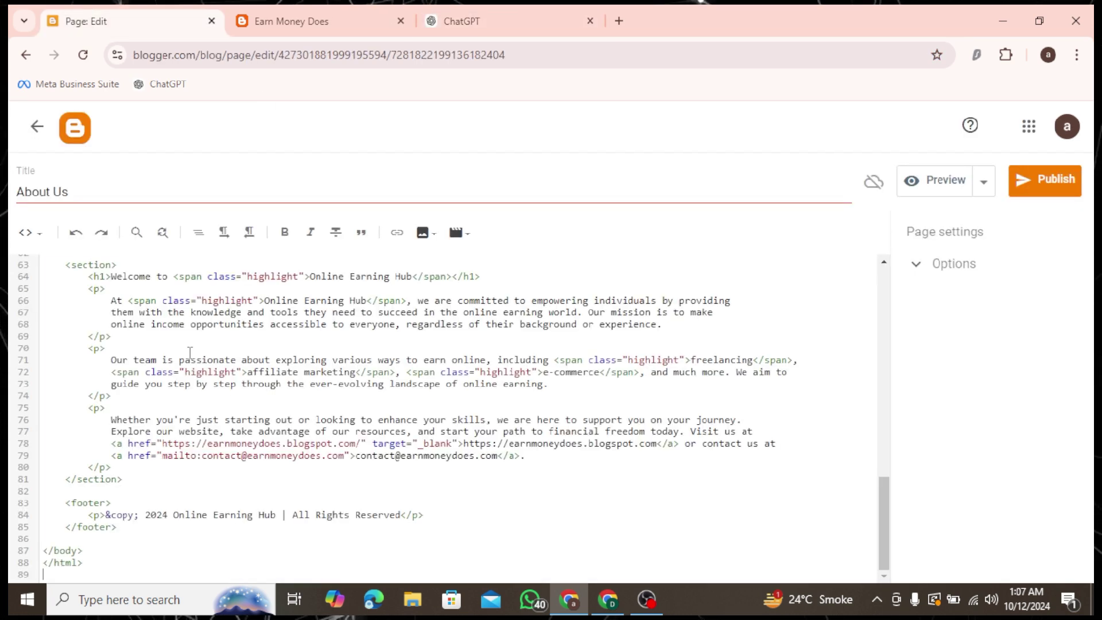
# - Preview the updated About Us page and check the added website link and contact e-mail
pyautogui.click(916, 198)
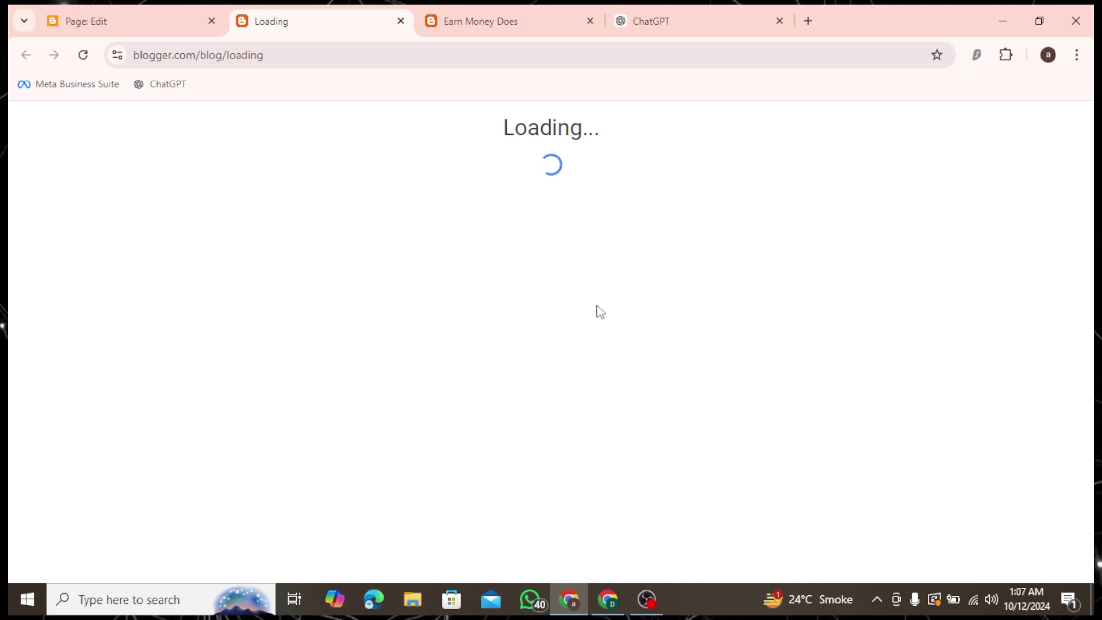
pyautogui.scroll(-3, 509, 322)
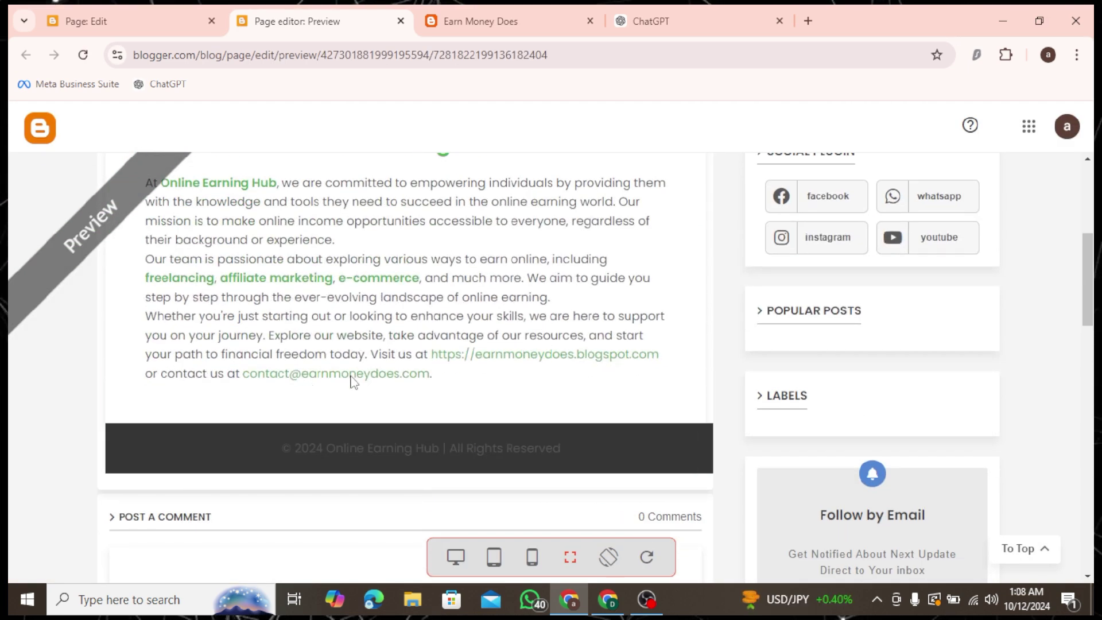
pyautogui.scroll(4, 410, 393)
pyautogui.scroll(2, 407, 425)
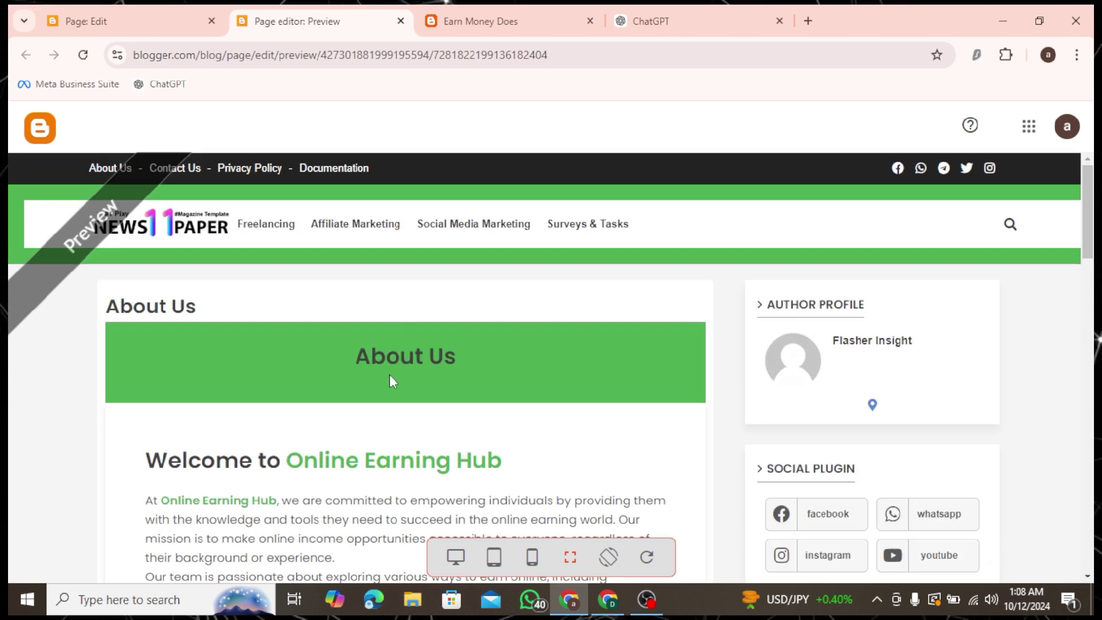
# - Return the About Us page to Compose view and publish it
pyautogui.click(193, 29)
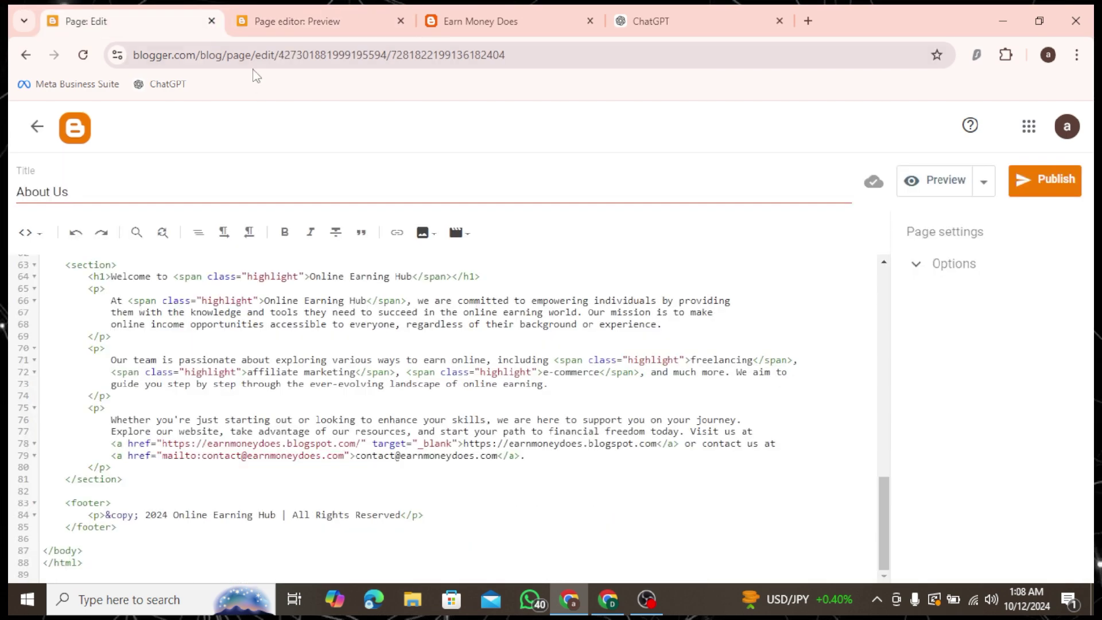
pyautogui.click(30, 233)
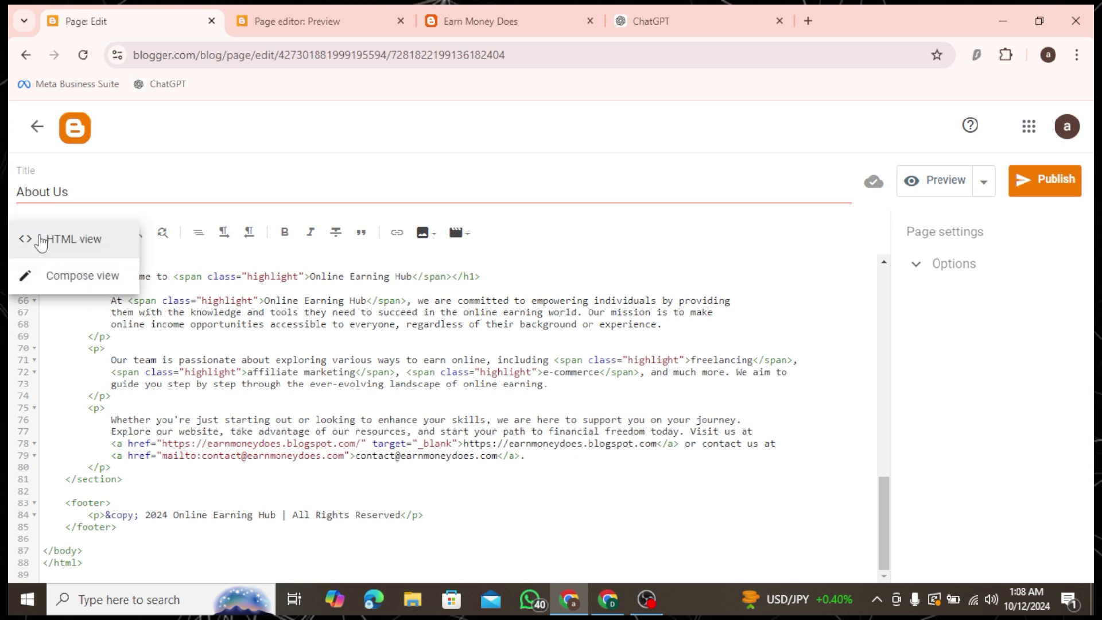
pyautogui.click(62, 274)
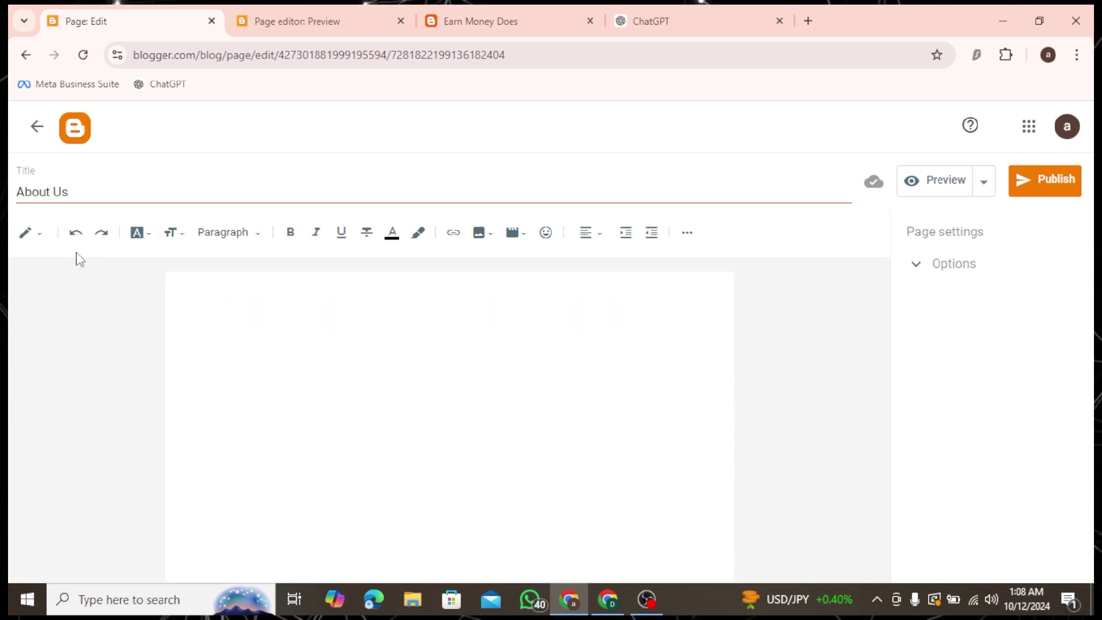
pyautogui.click(1043, 178)
pyautogui.click(614, 379)
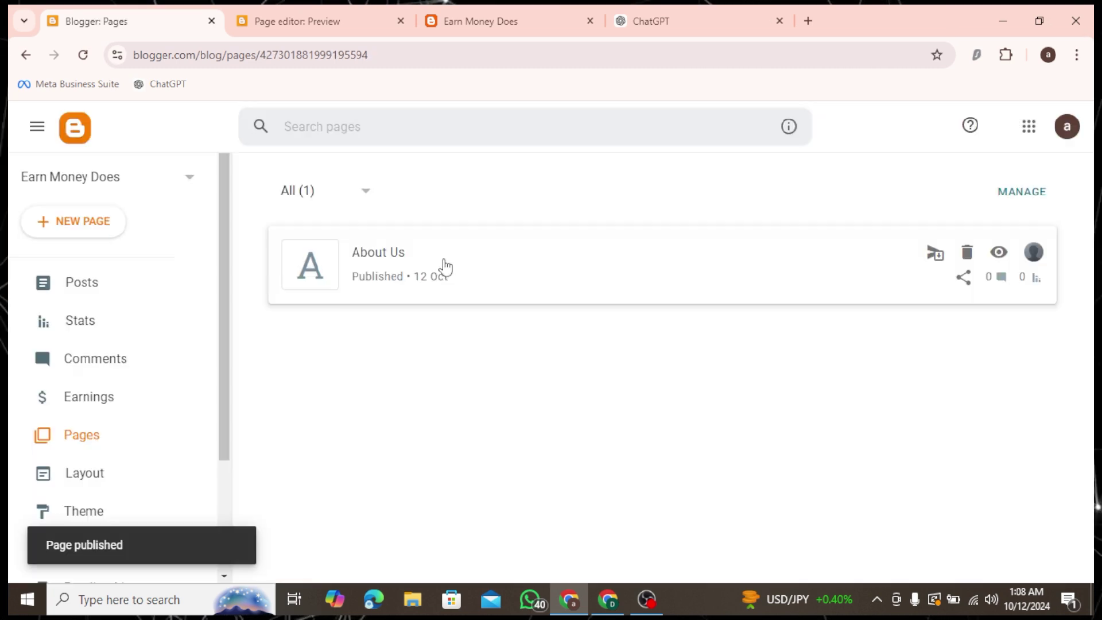
# - View the published About Us page on the live blog and return to the Blogger pages list
pyautogui.click(997, 253)
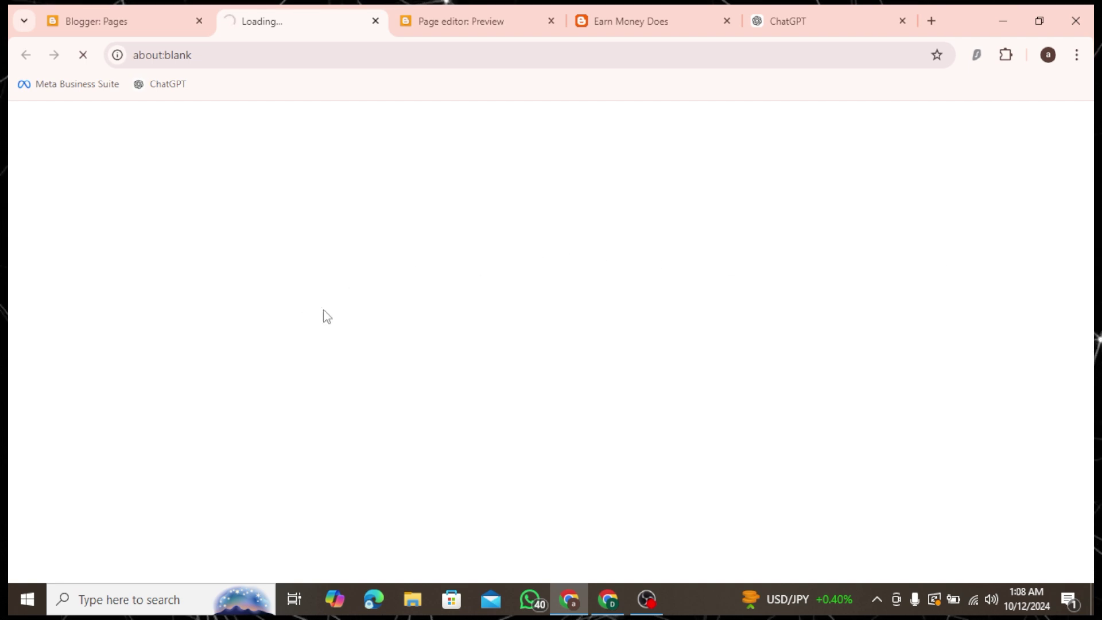
pyautogui.scroll(-5, 416, 339)
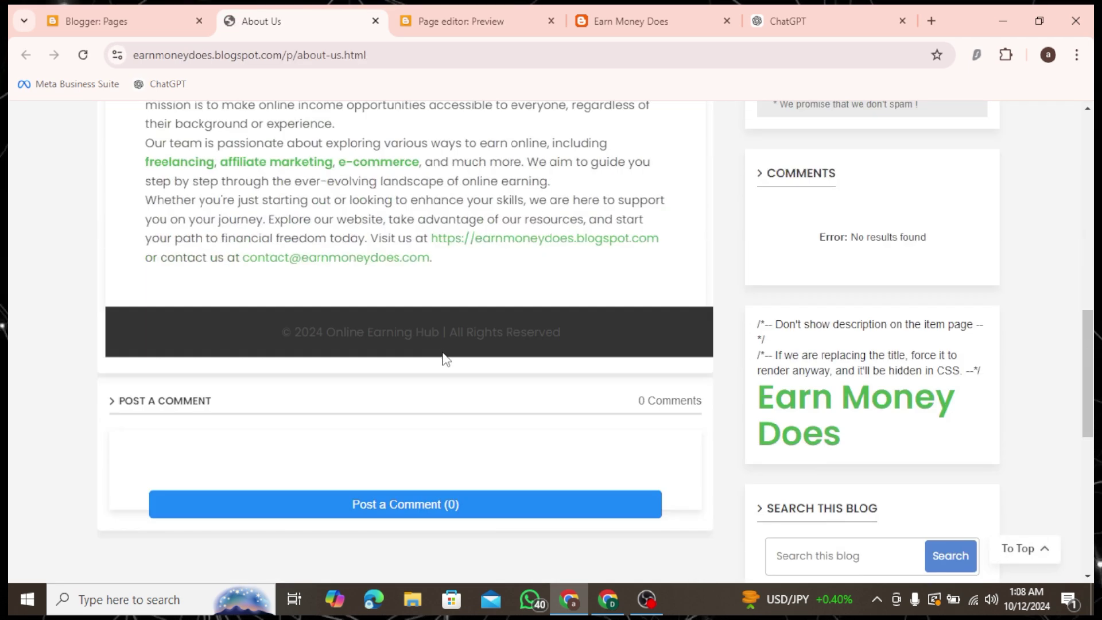
pyautogui.scroll(8, 344, 258)
pyautogui.click(146, 15)
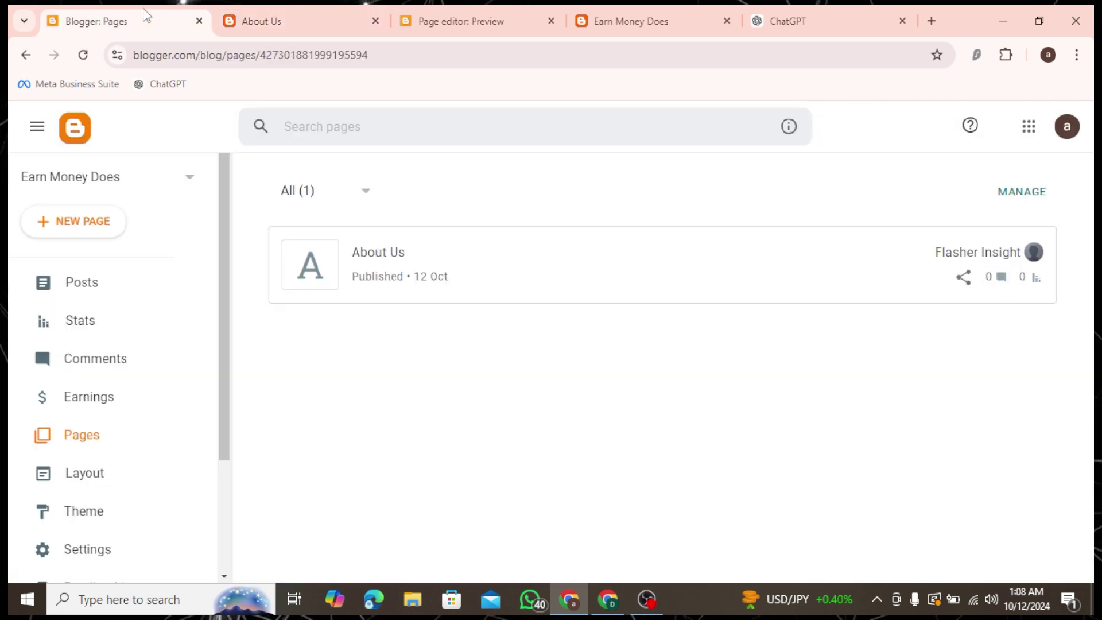
# - Ask ChatGPT "now contact us page" and copy the HTML code it generates
pyautogui.click(826, 17)
pyautogui.click(462, 537)
pyautogui.write('now contact us page')
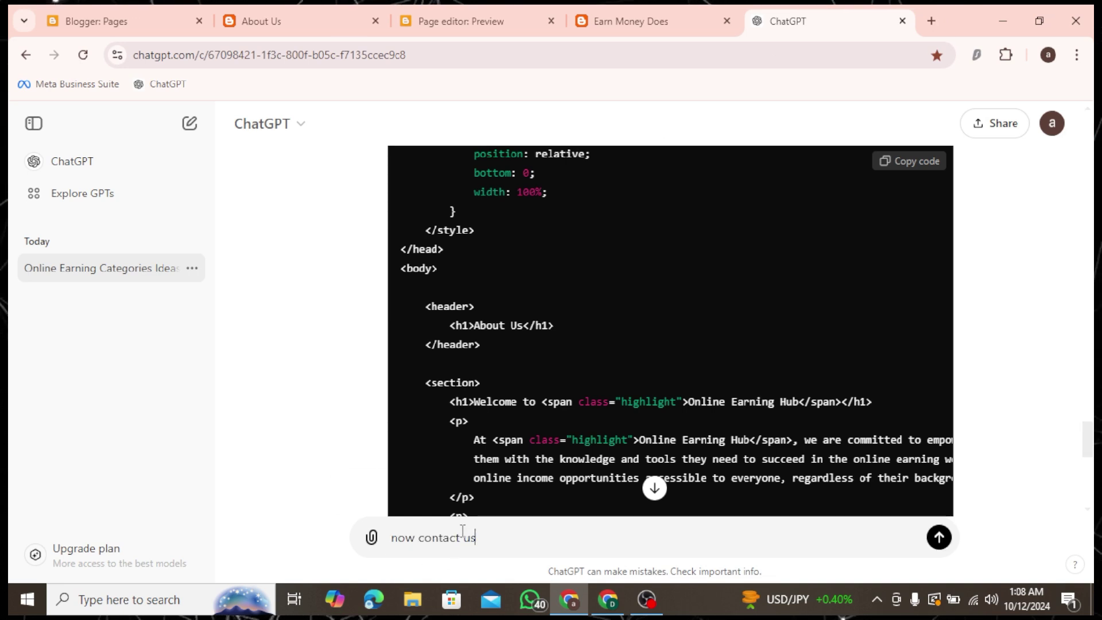
pyautogui.press('Return')
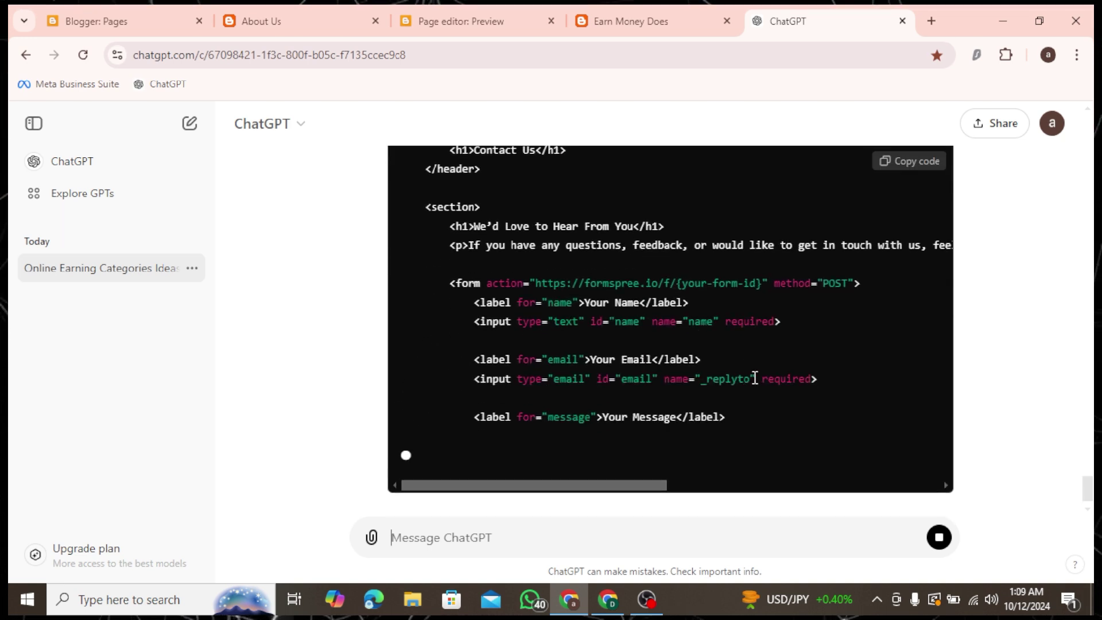
pyautogui.scroll(8, 752, 350)
pyautogui.scroll(1, 748, 328)
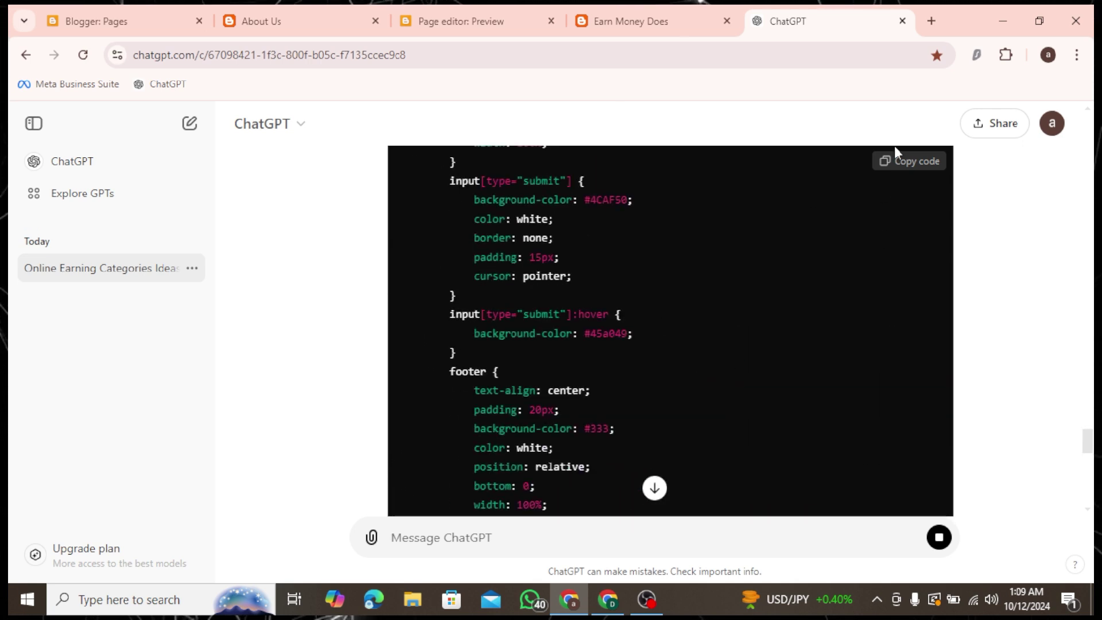
pyautogui.click(897, 163)
# - Create a new page in Blogger and title it "Contact Us"
pyautogui.click(97, 21)
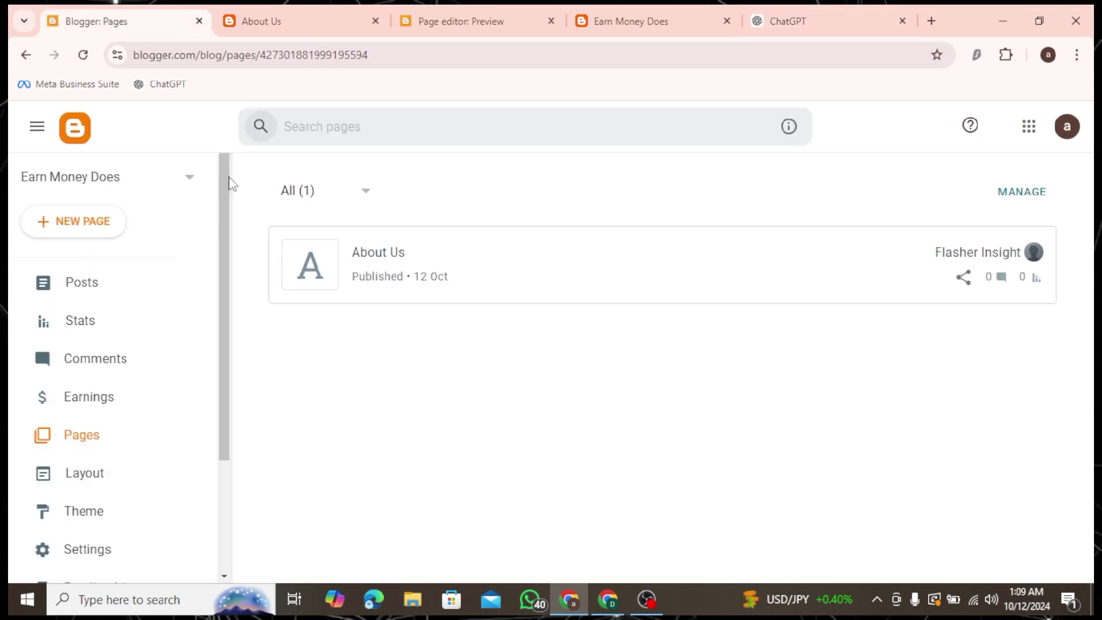
pyautogui.click(67, 228)
pyautogui.click(135, 188)
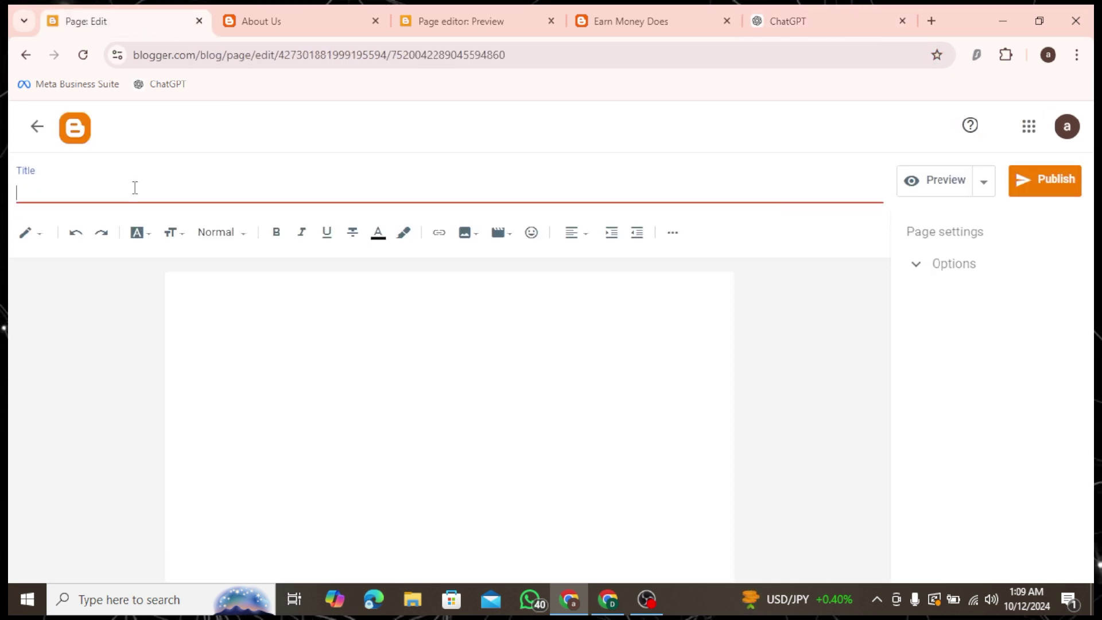
pyautogui.write('Contact Us')
pyautogui.press('Tab')
# - Insert the copied Contact Us code into the page in HTML view
pyautogui.click(38, 234)
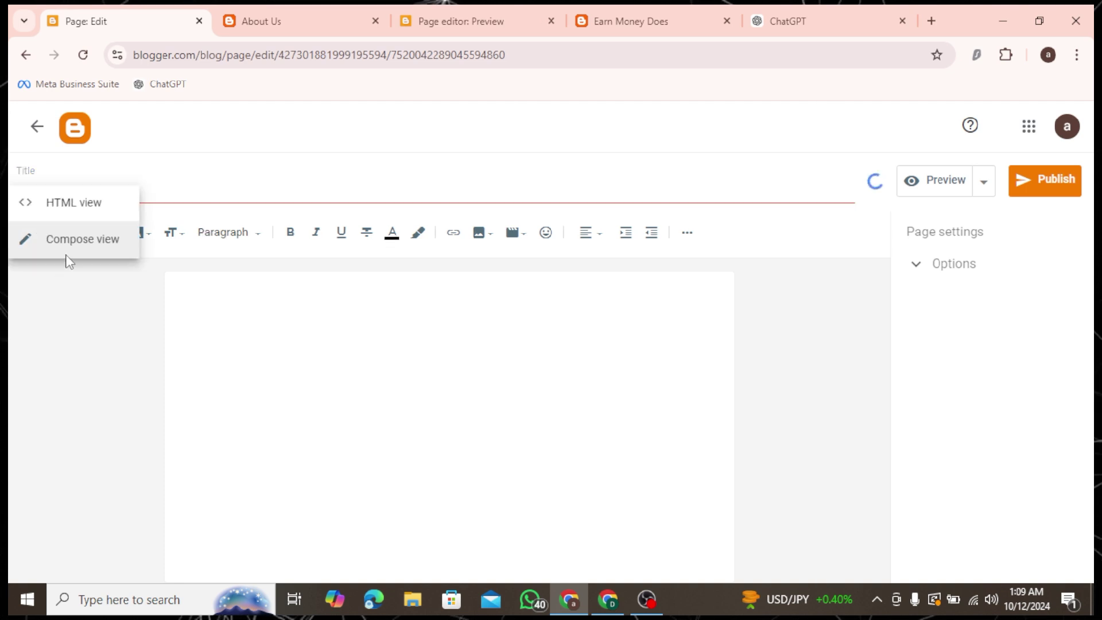
pyautogui.click(73, 203)
pyautogui.hotkey('ctrl', 'v')
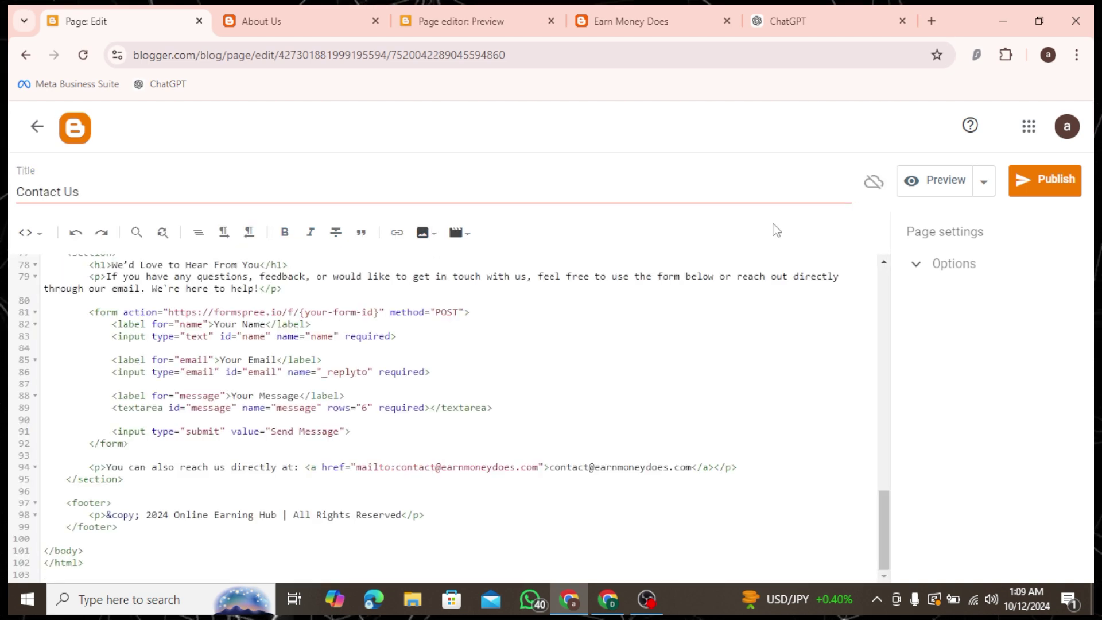
# - Preview the Contact Us page and look over its contact form
pyautogui.click(933, 186)
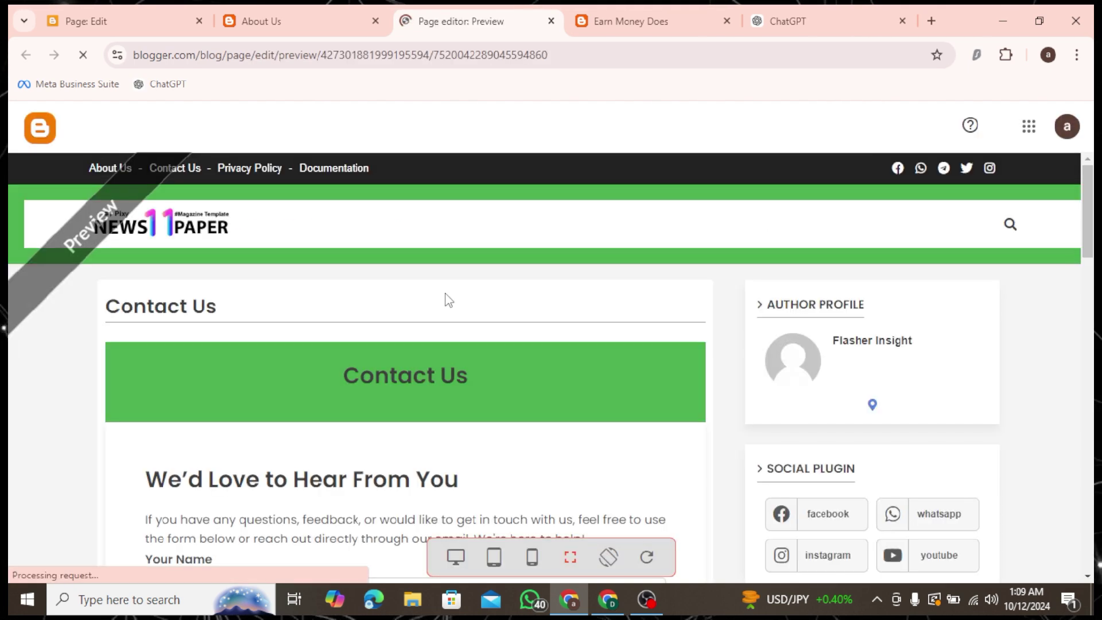
pyautogui.scroll(-3, 396, 321)
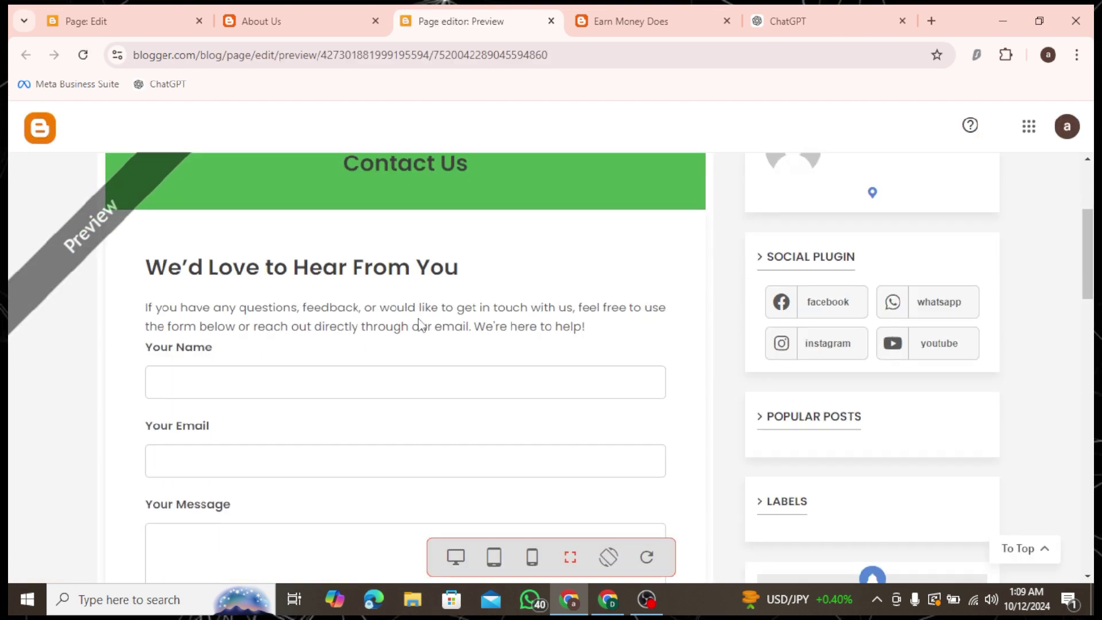
pyautogui.scroll(-5, 320, 327)
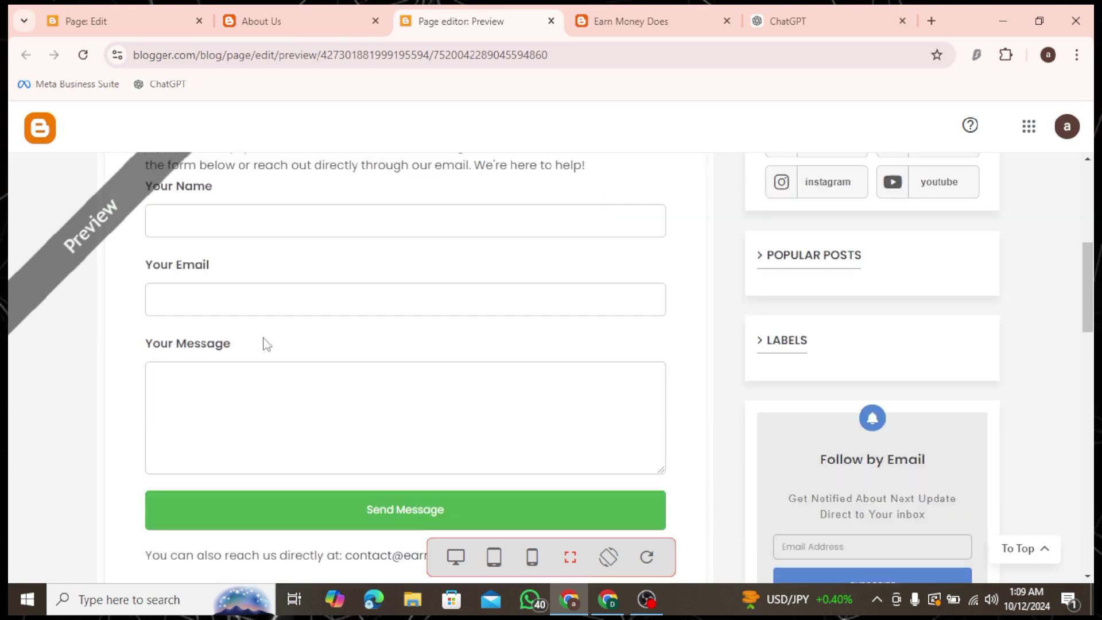
pyautogui.scroll(9, 364, 347)
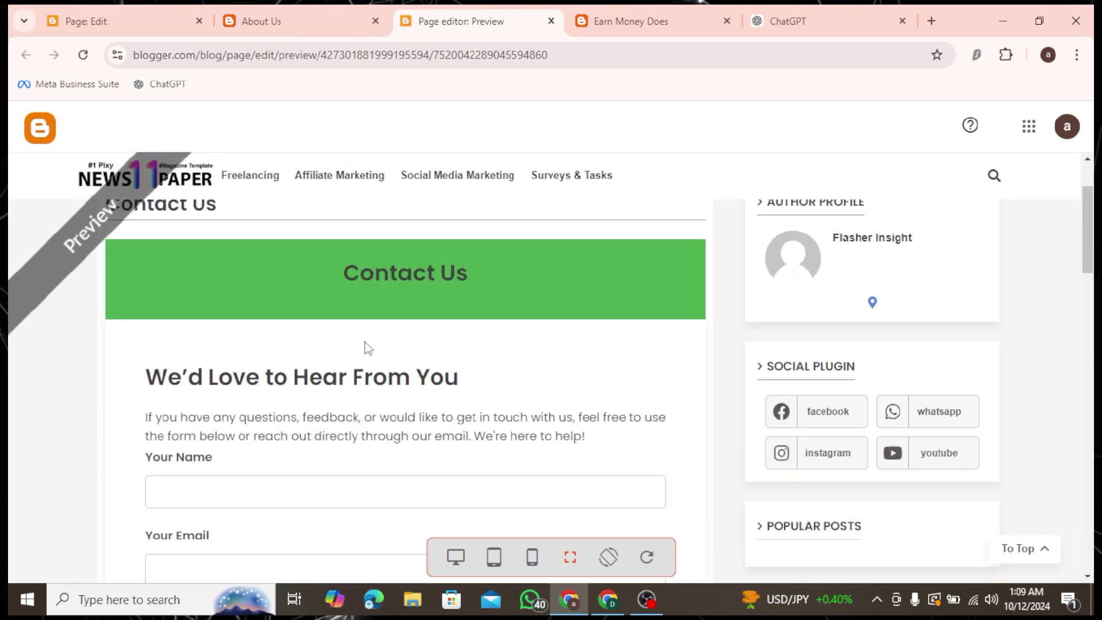
# - Publish the Contact Us page to the blog
pyautogui.hotkey('ctrl', '1')
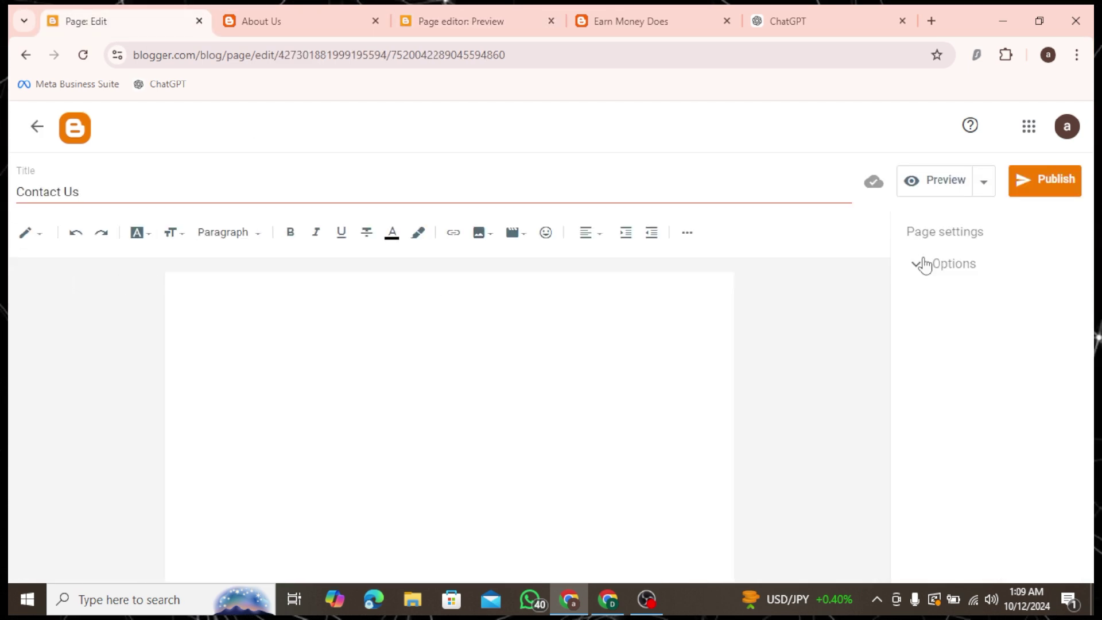
pyautogui.click(1040, 187)
pyautogui.click(609, 380)
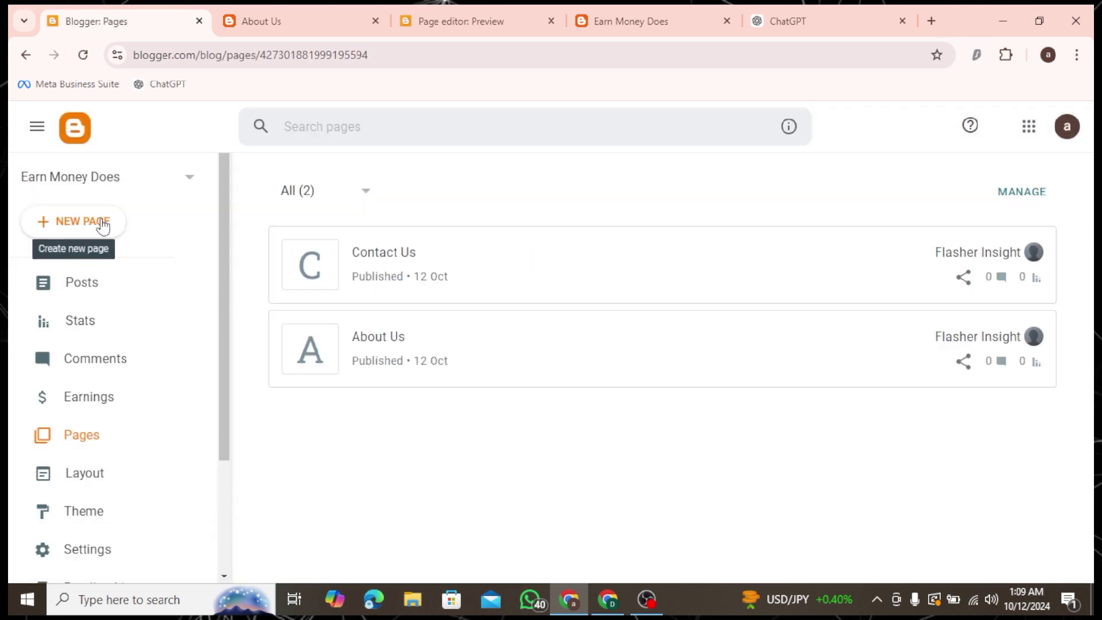
# - Start a new page in Blogger and ask ChatGPT for a "privacy policy page"
pyautogui.click(68, 221)
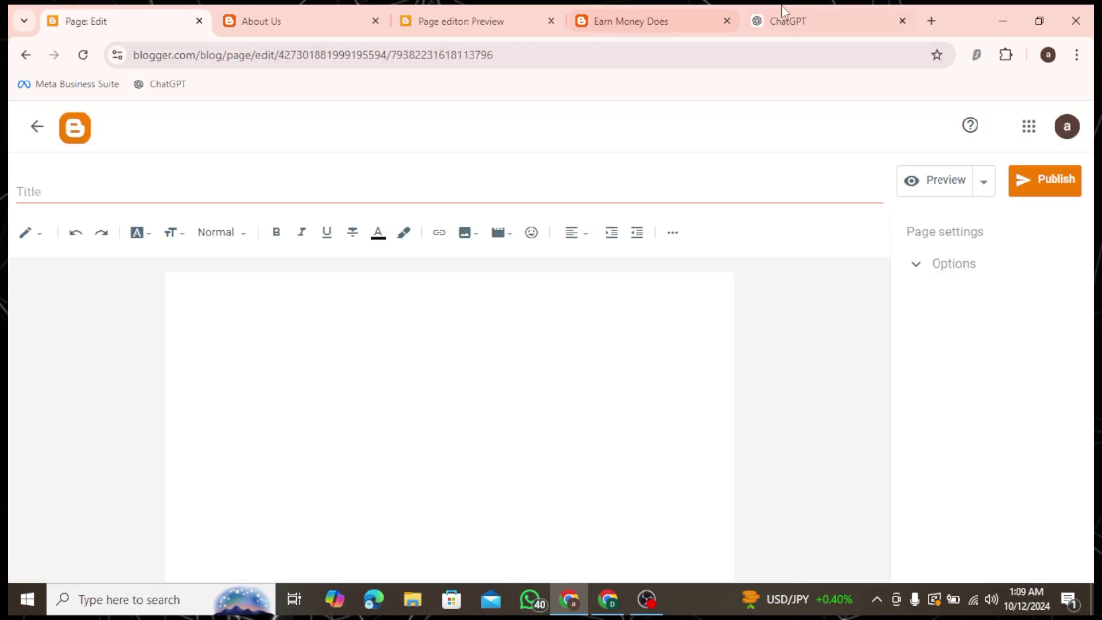
pyautogui.click(781, 17)
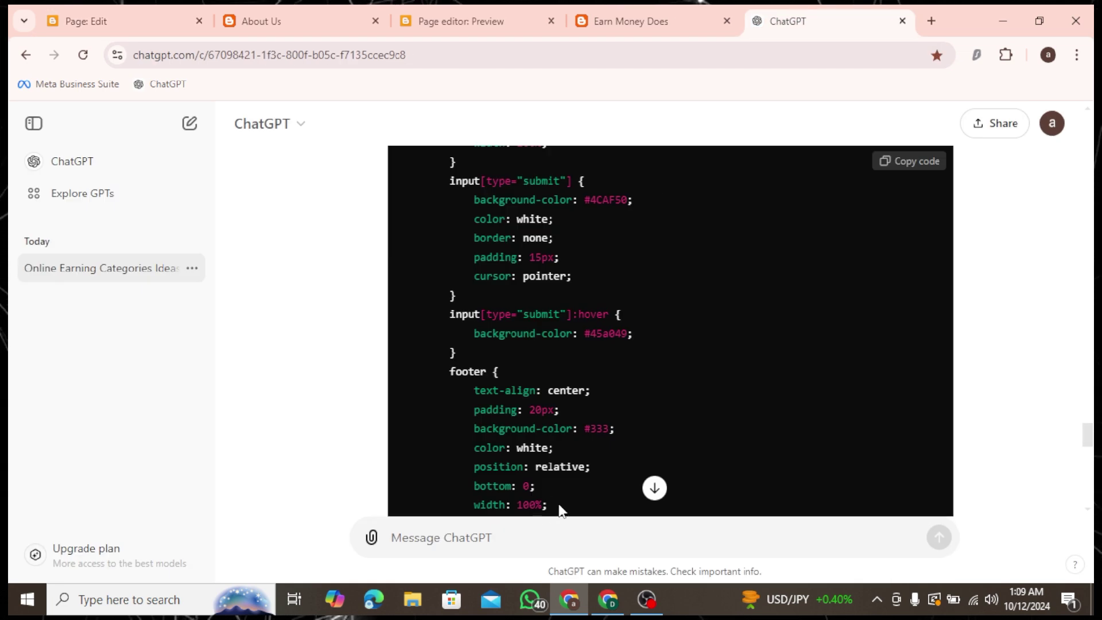
pyautogui.write('privacy')
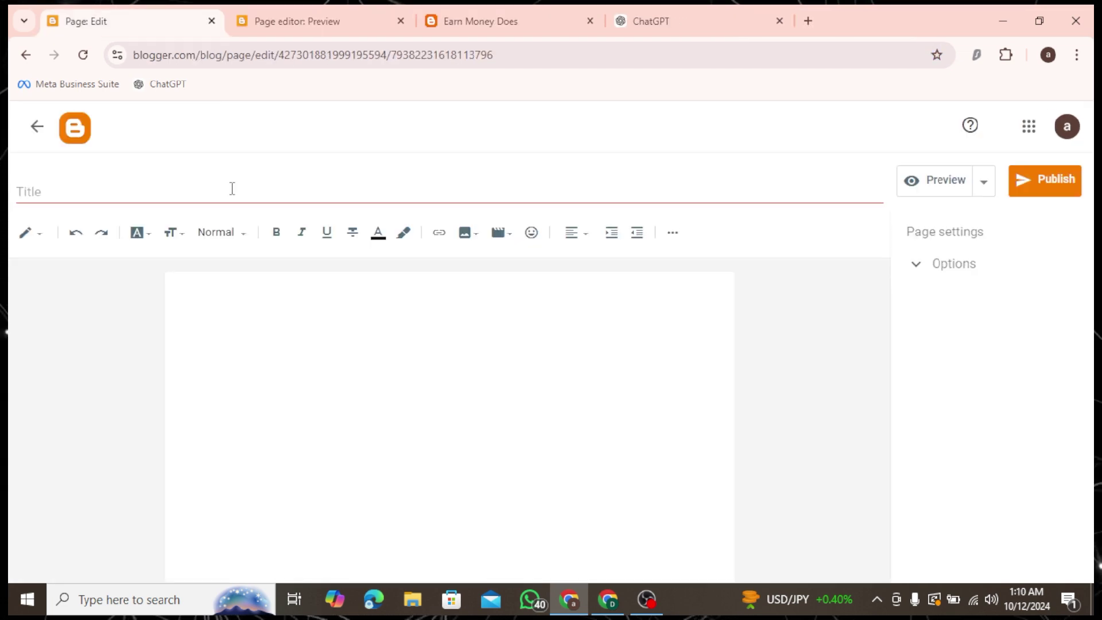
# - Title the new Blogger page "Privacy Policy" and switch its editor to HTML view
pyautogui.write('Privacy Policy')
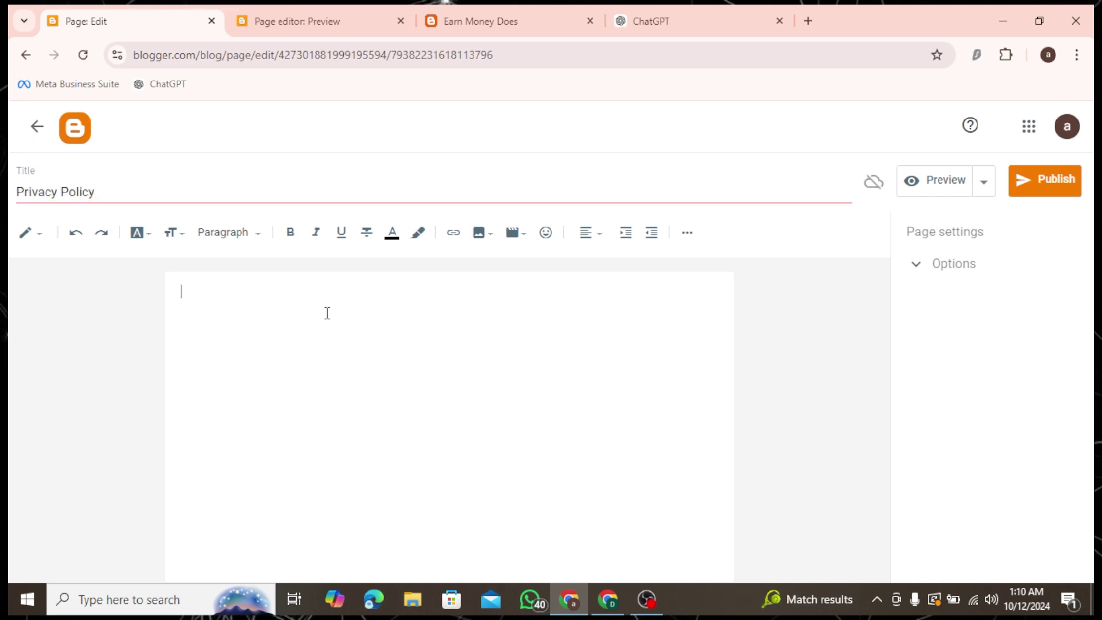
pyautogui.click(38, 233)
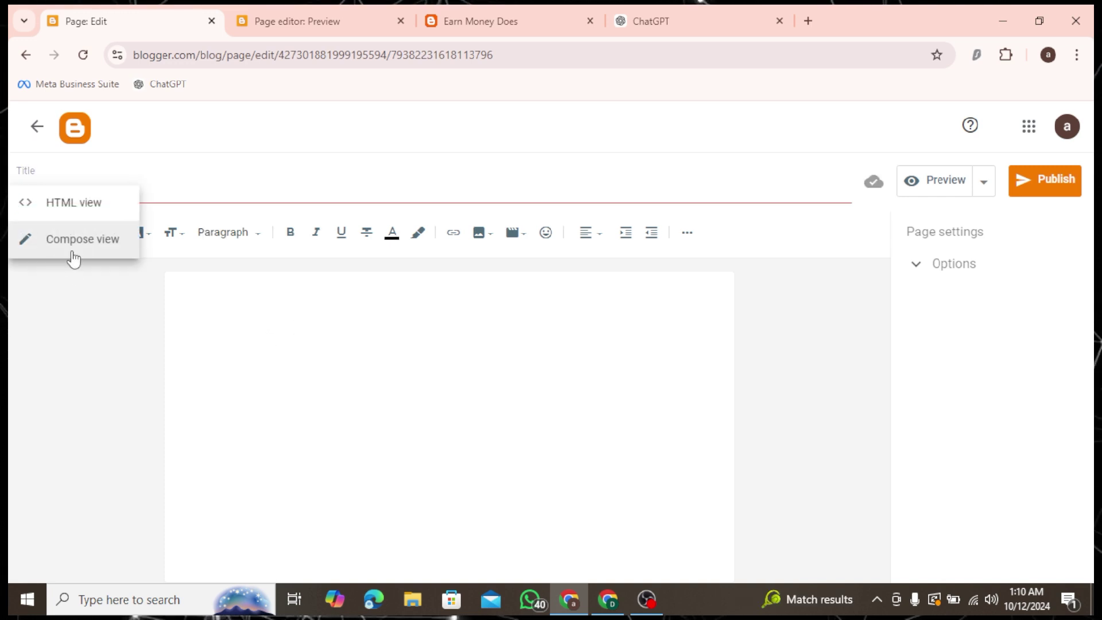
pyautogui.click(86, 206)
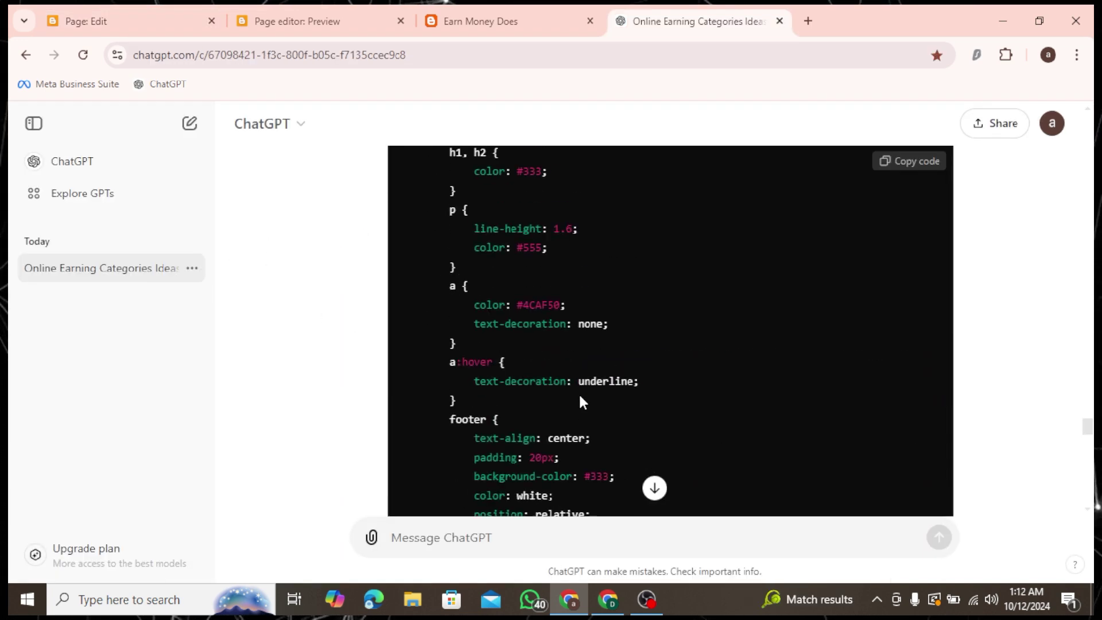
# - Copy the regenerated Privacy Policy HTML code from ChatGPT and insert it into the Blogger page
pyautogui.scroll(10, 578, 392)
pyautogui.scroll(7, 579, 393)
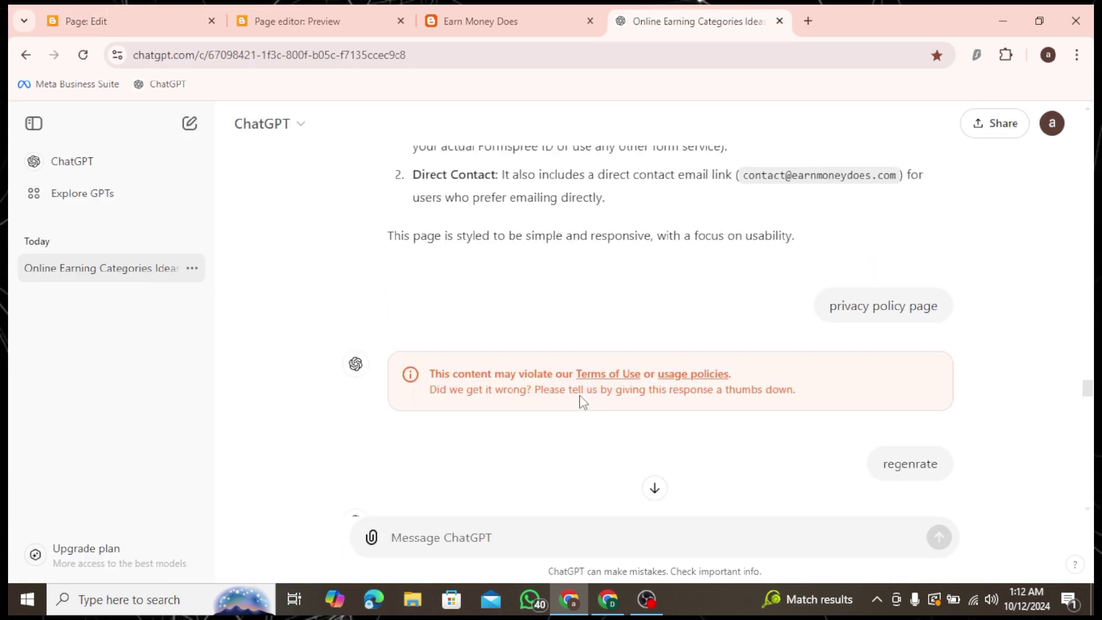
pyautogui.scroll(-5, 578, 392)
pyautogui.click(908, 241)
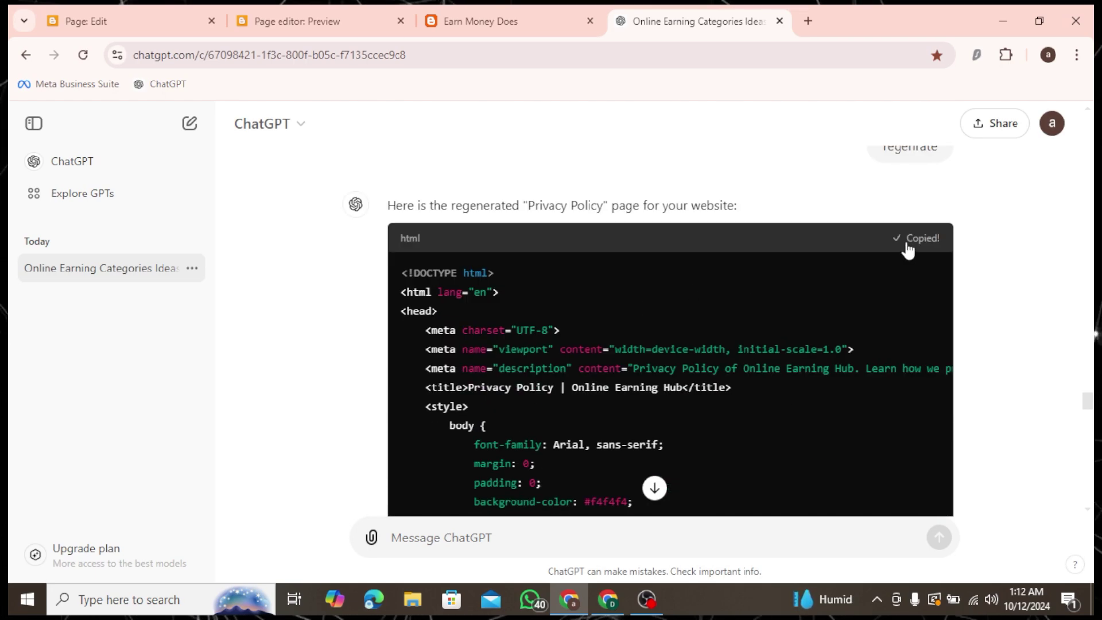
pyautogui.hotkey('ctrl', '1')
pyautogui.hotkey('ctrl', 'v')
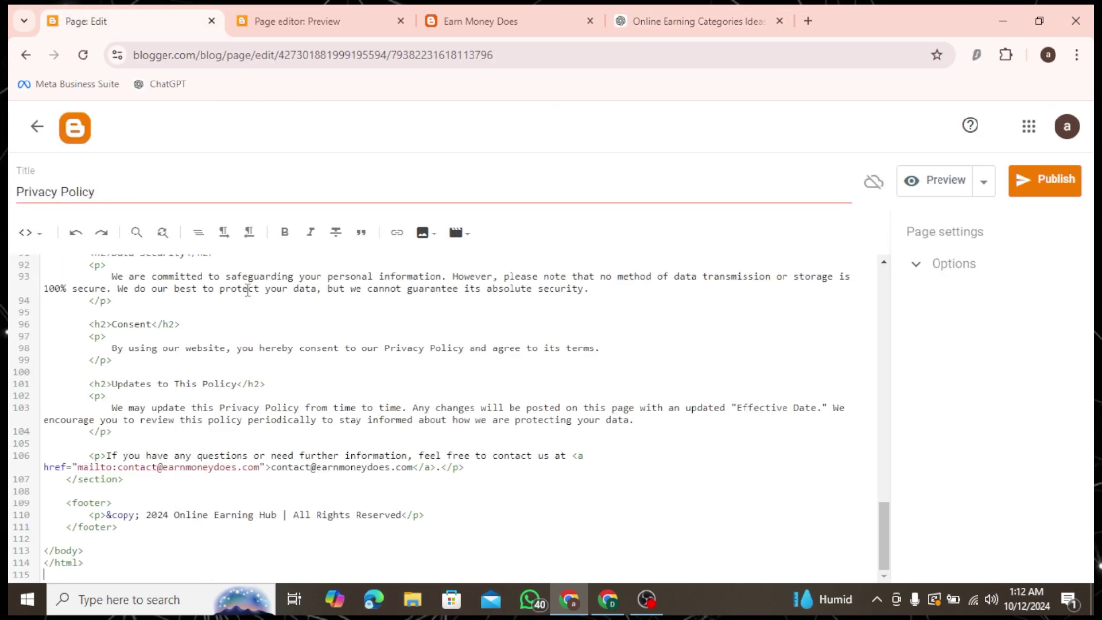
# - Preview the Privacy Policy page from header to footer and publish it to the blog
pyautogui.click(935, 181)
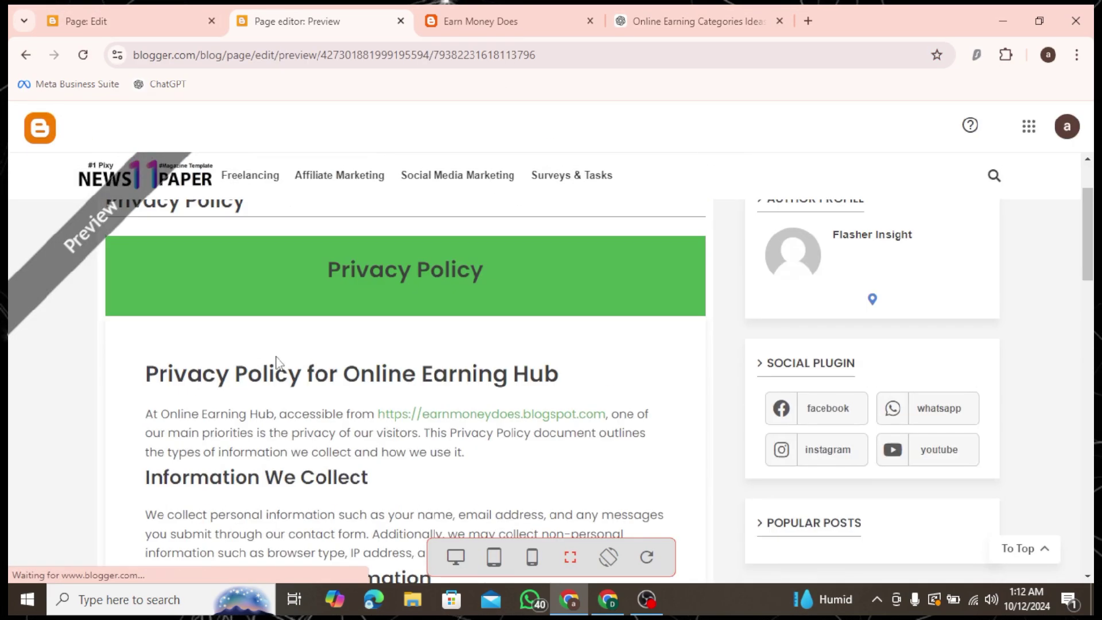
pyautogui.scroll(-15, 436, 361)
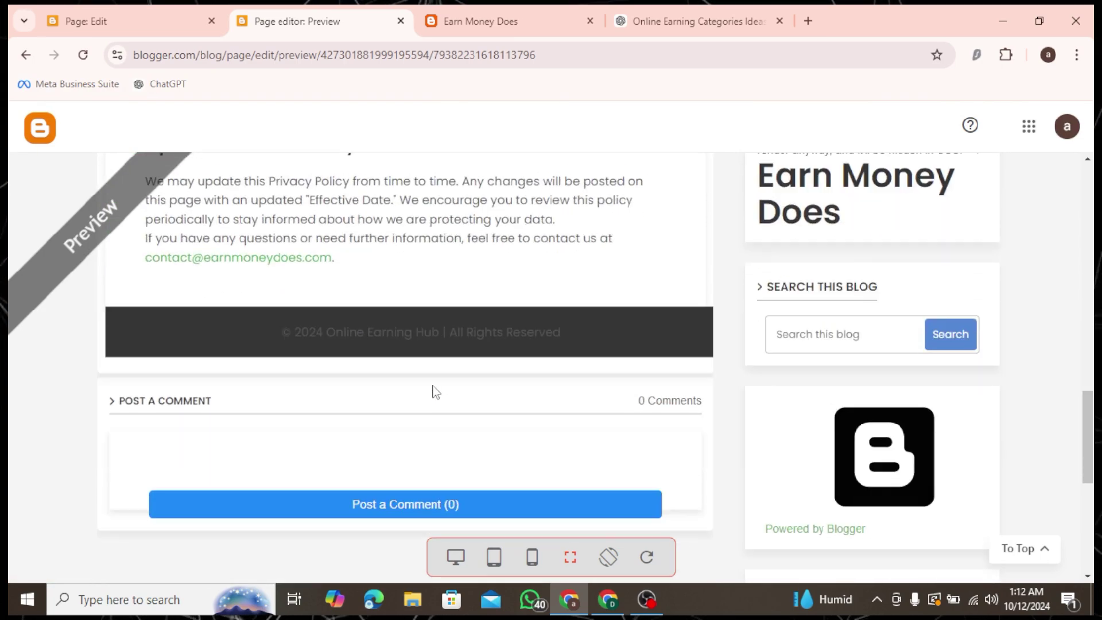
pyautogui.scroll(15, 450, 398)
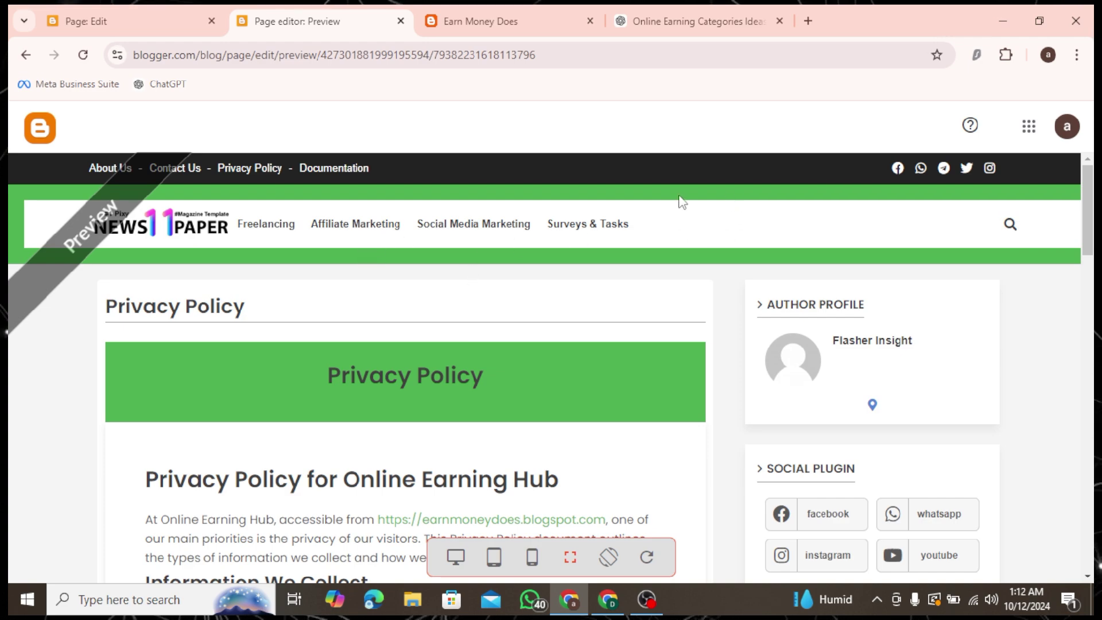
pyautogui.scroll(-3, 576, 357)
pyautogui.scroll(-10, 576, 356)
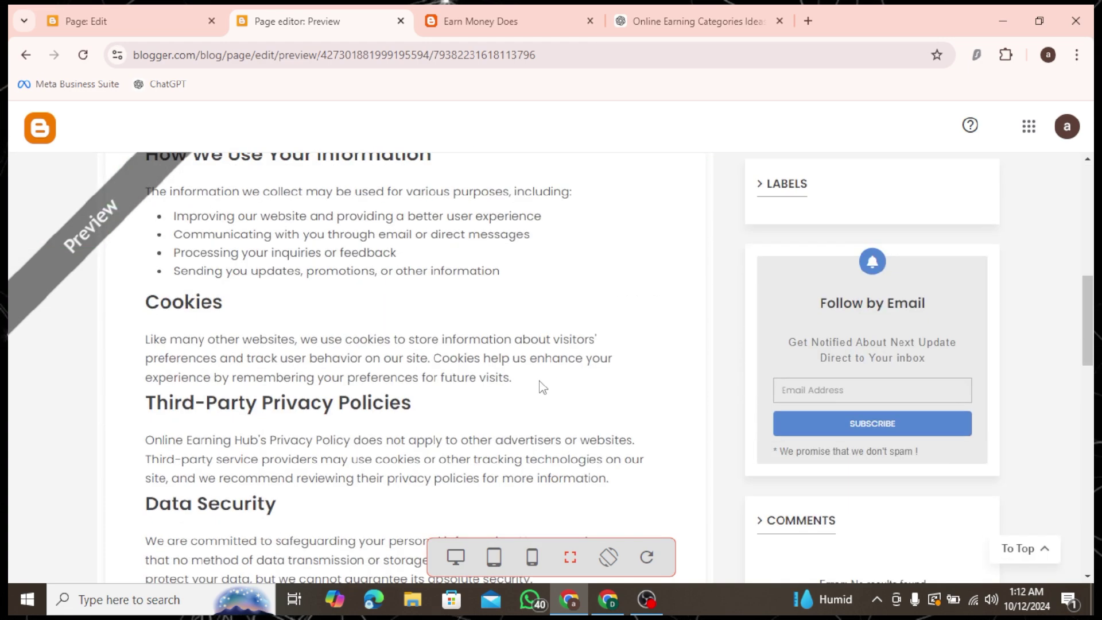
pyautogui.scroll(10, 441, 446)
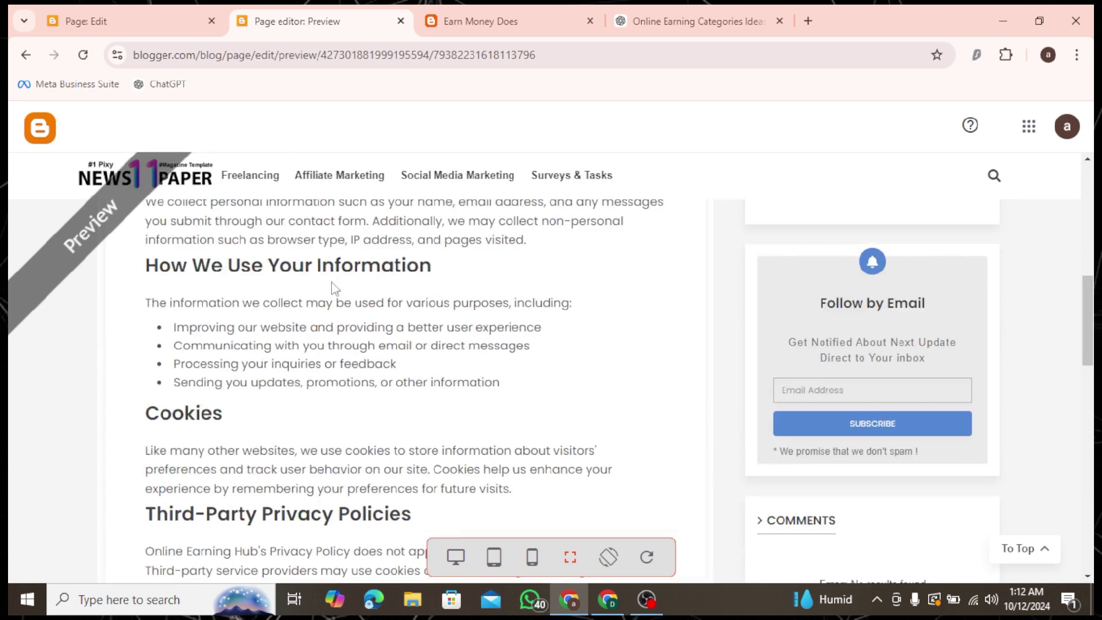
pyautogui.click(132, 21)
pyautogui.click(1050, 182)
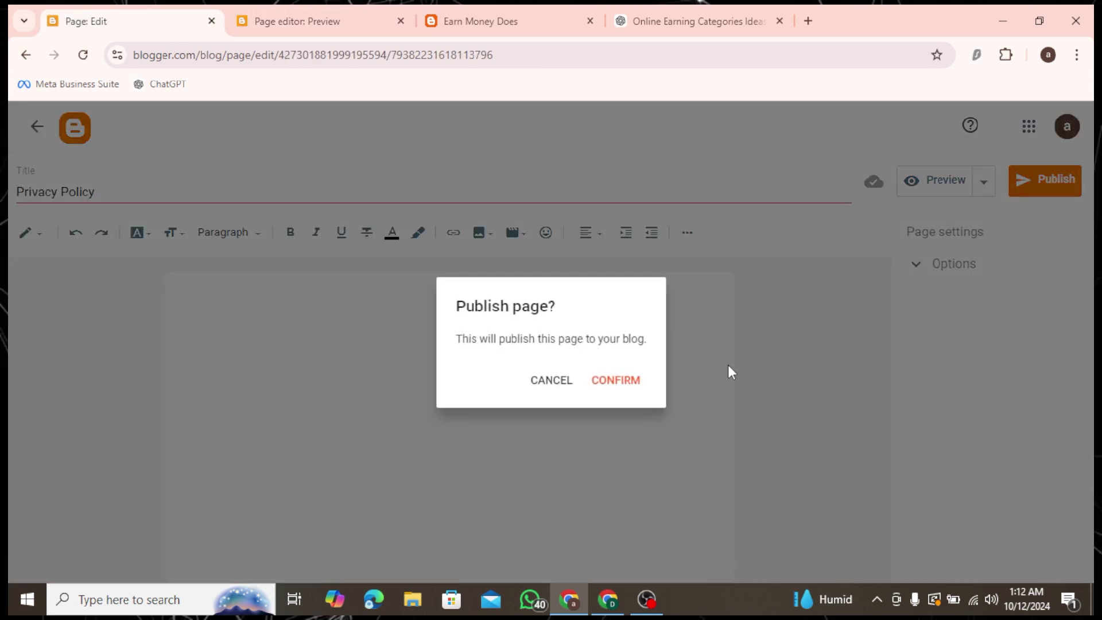
# - Ask ChatGPT for a terms and conditions page and copy the HTML code it generates
pyautogui.hotkey('ctrl', '4')
pyautogui.write('re')
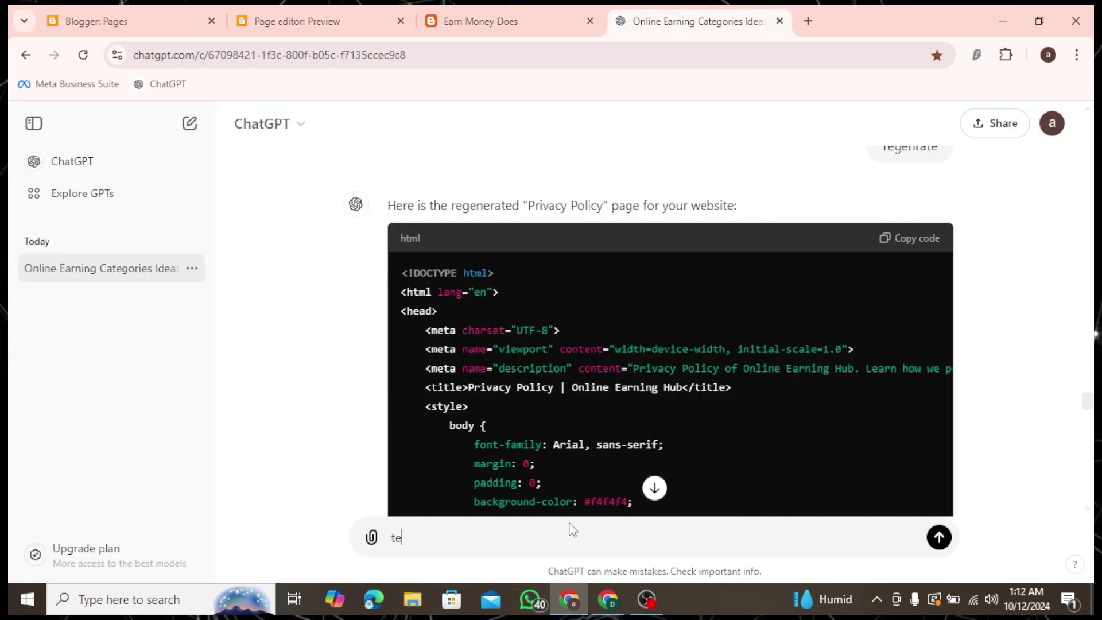
pyautogui.press('Return')
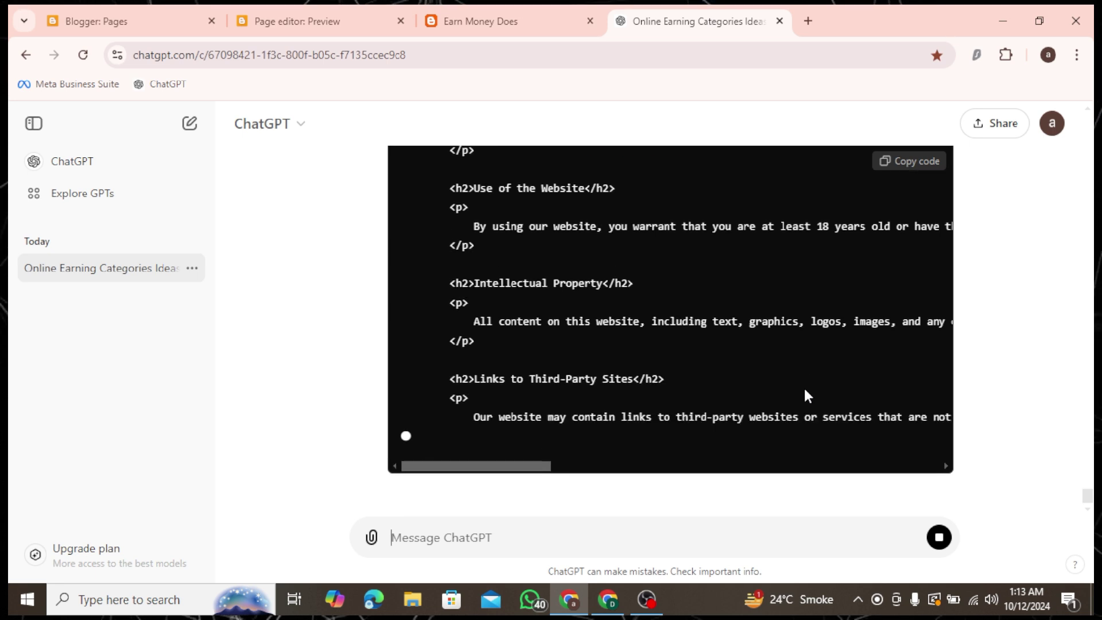
pyautogui.scroll(3, 695, 390)
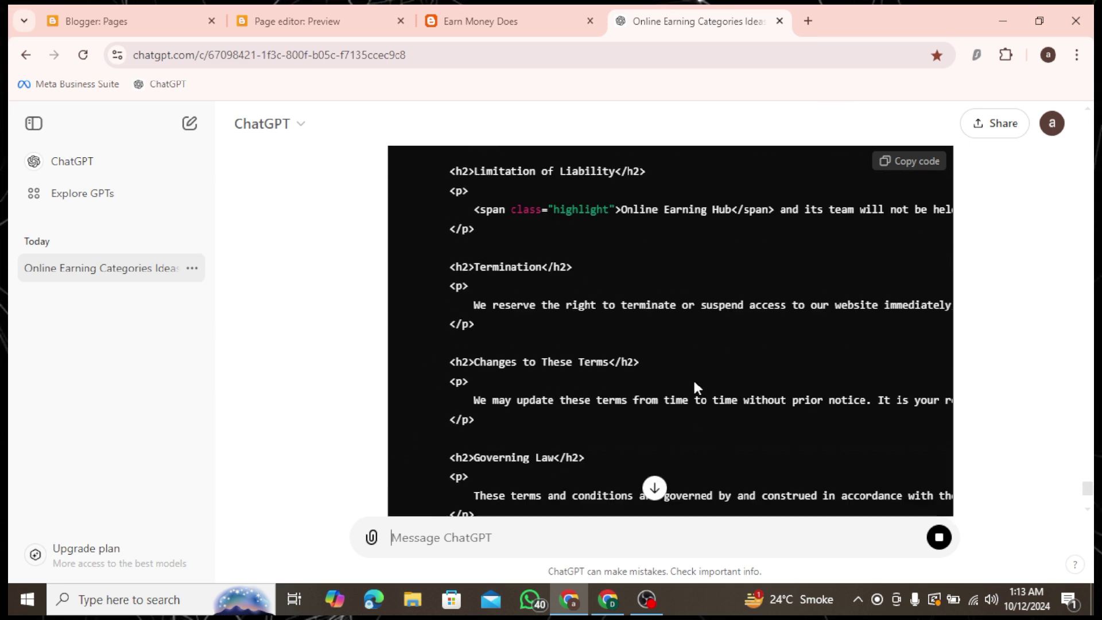
pyautogui.scroll(-6, 692, 356)
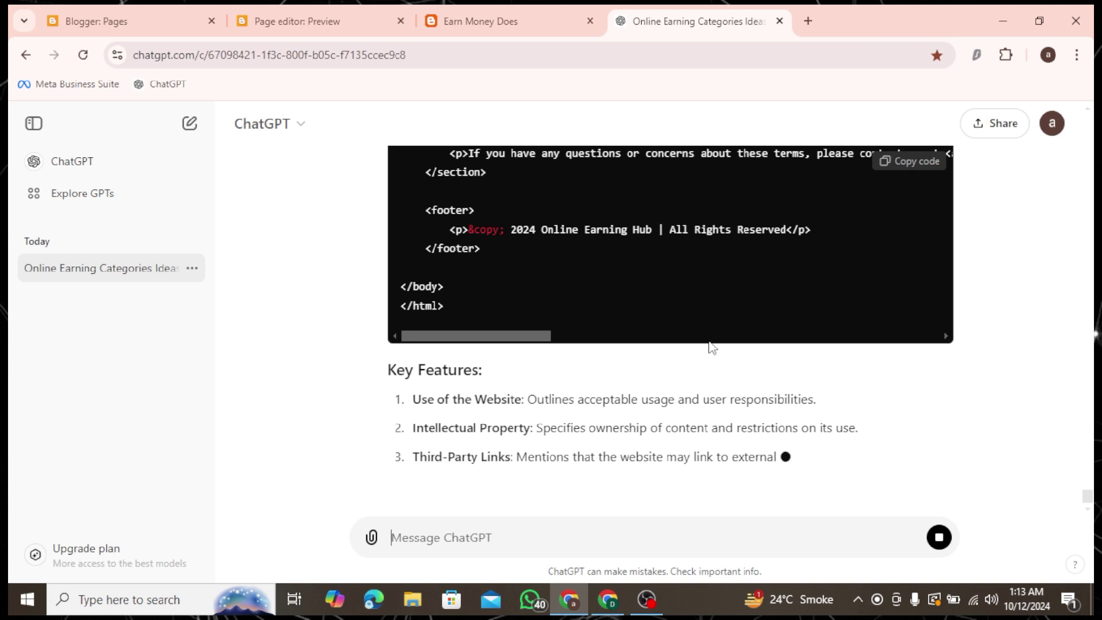
pyautogui.scroll(1, 740, 344)
pyautogui.scroll(-2, 803, 275)
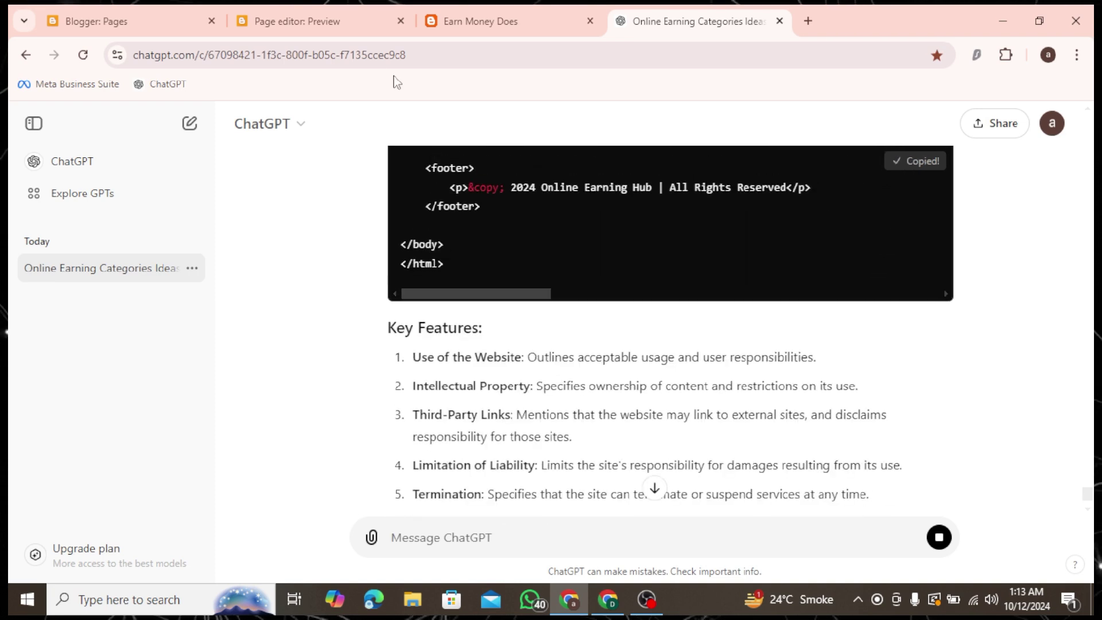
# - Create a new Blogger page titled "Terms And Conditions" and insert the copied code in HTML view
pyautogui.click(115, 21)
pyautogui.click(108, 232)
pyautogui.write('Terms And Conditions')
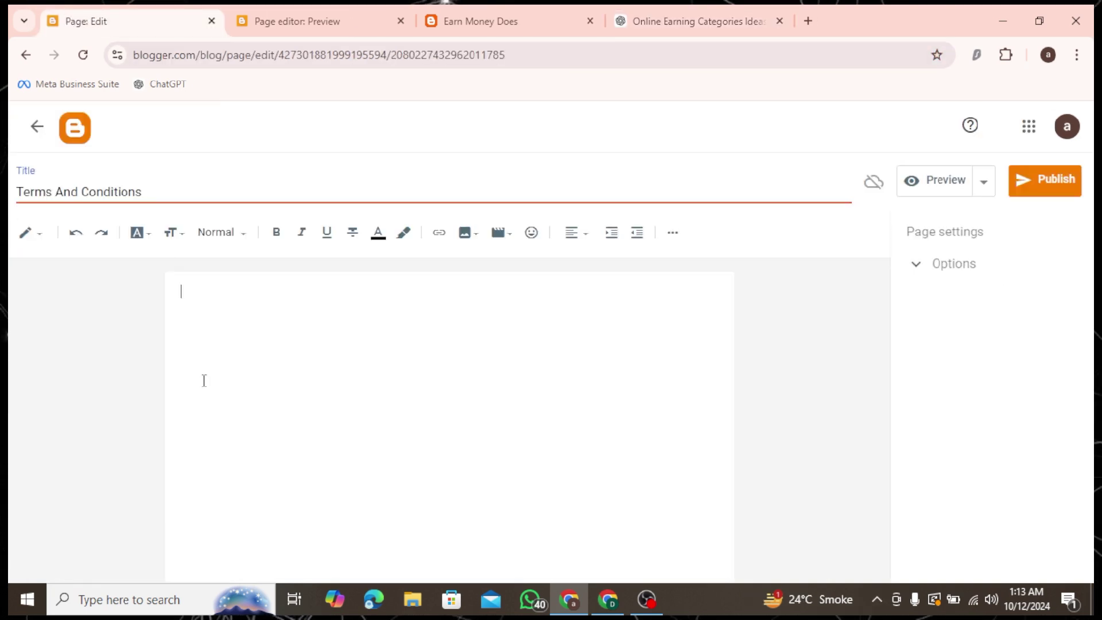
pyautogui.click(27, 232)
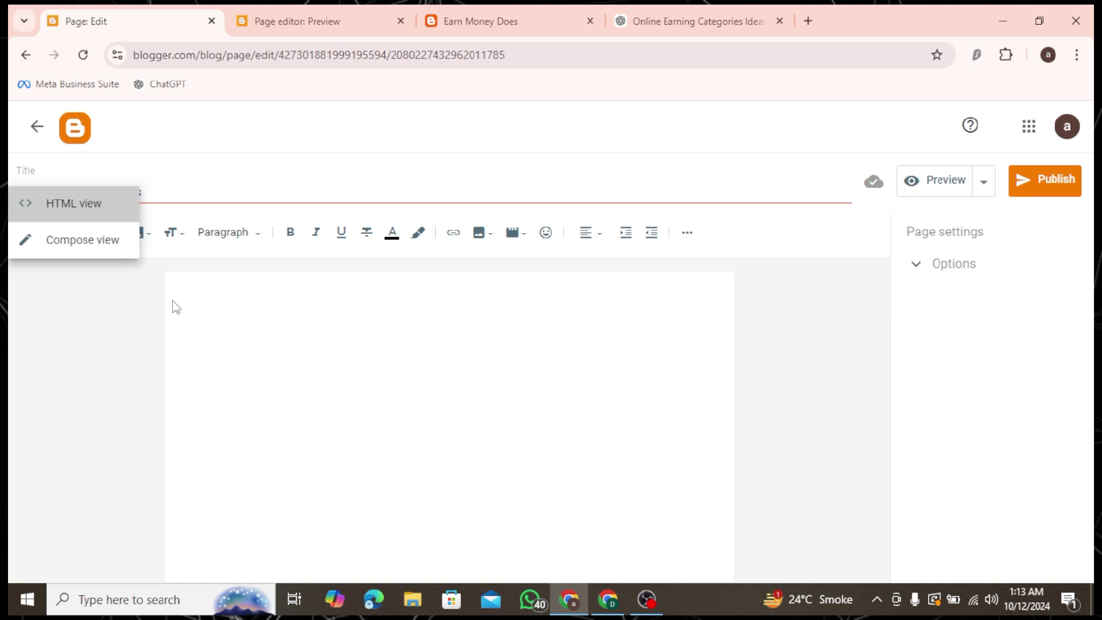
pyautogui.hotkey('ctrl', 'v')
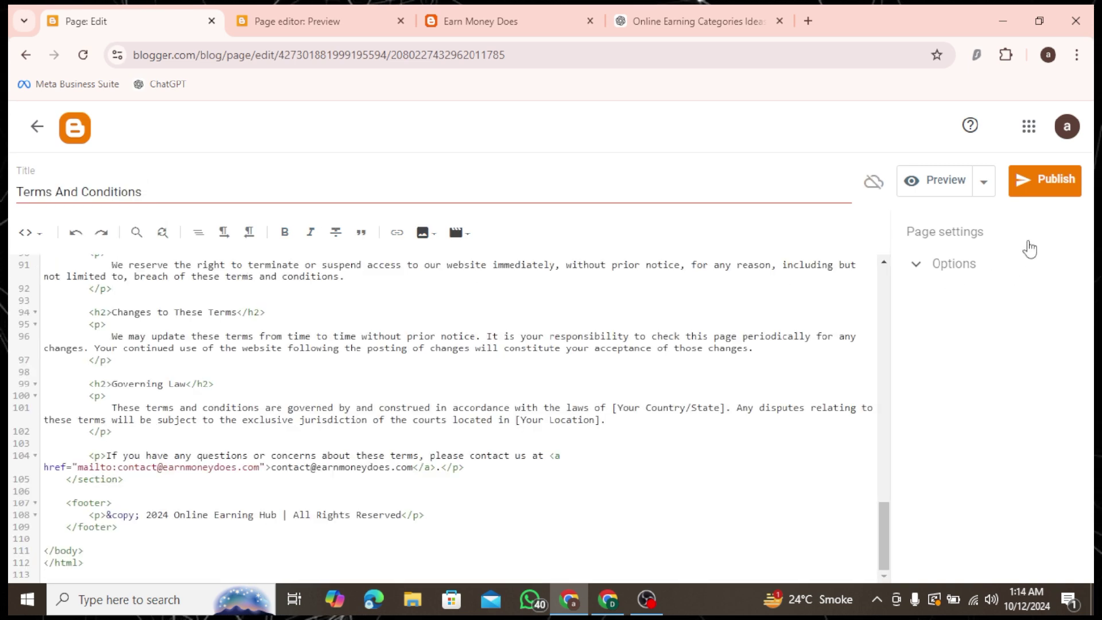
# - Preview the Terms And Conditions page and publish it to the blog
pyautogui.click(930, 180)
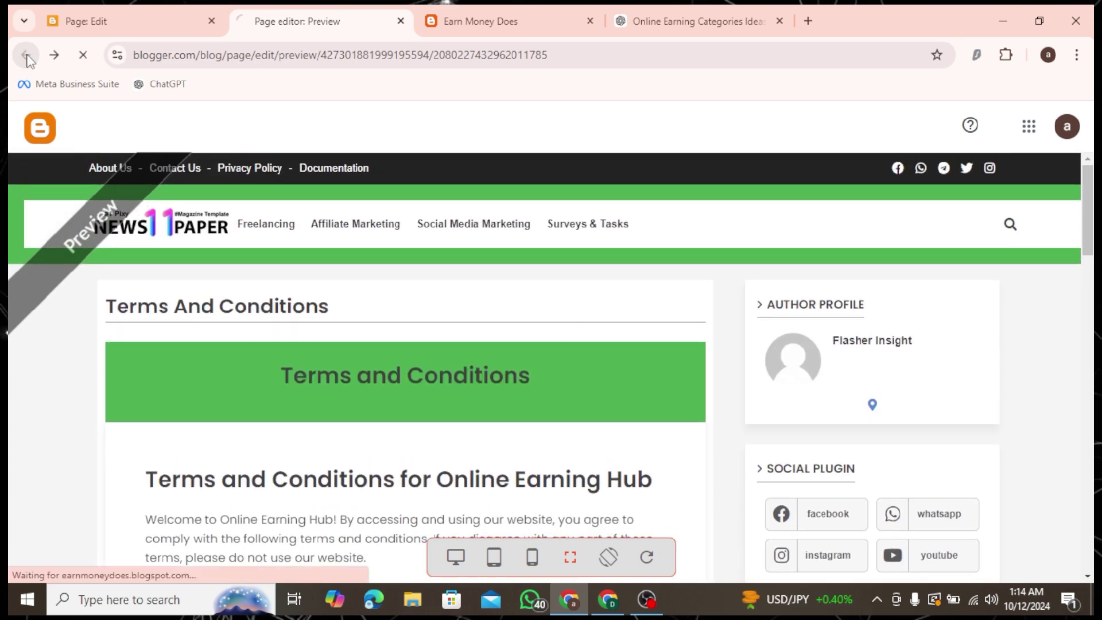
pyautogui.click(86, 20)
pyautogui.click(1056, 182)
pyautogui.click(612, 377)
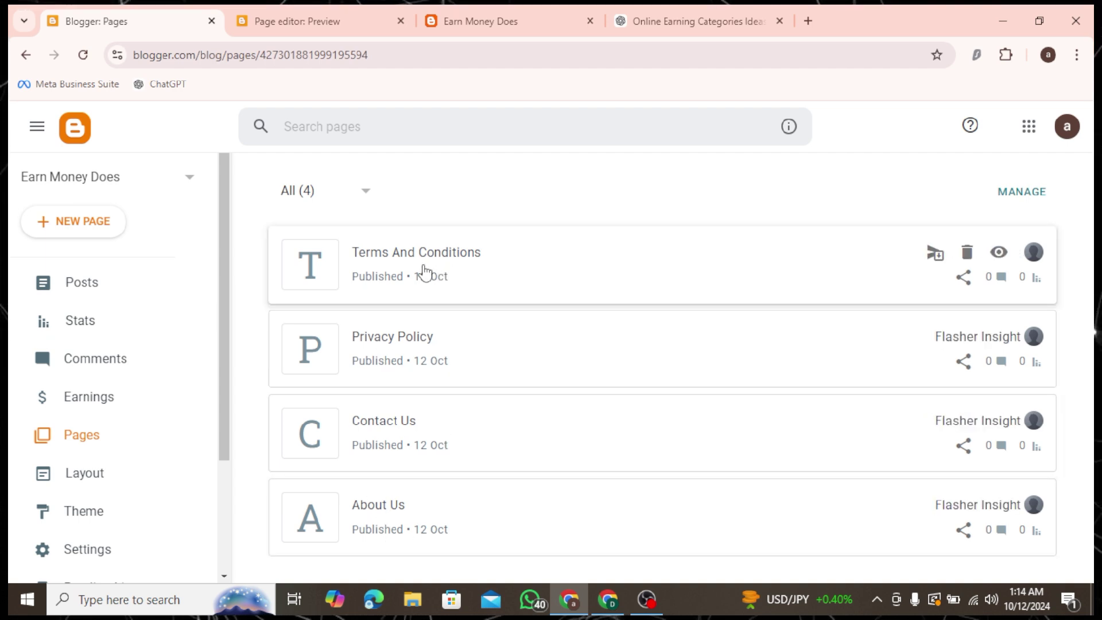
# - Switch to the live Earn Money Does blog and examine the name and the blogspot.com part of its web address
pyautogui.moveTo(419, 271)
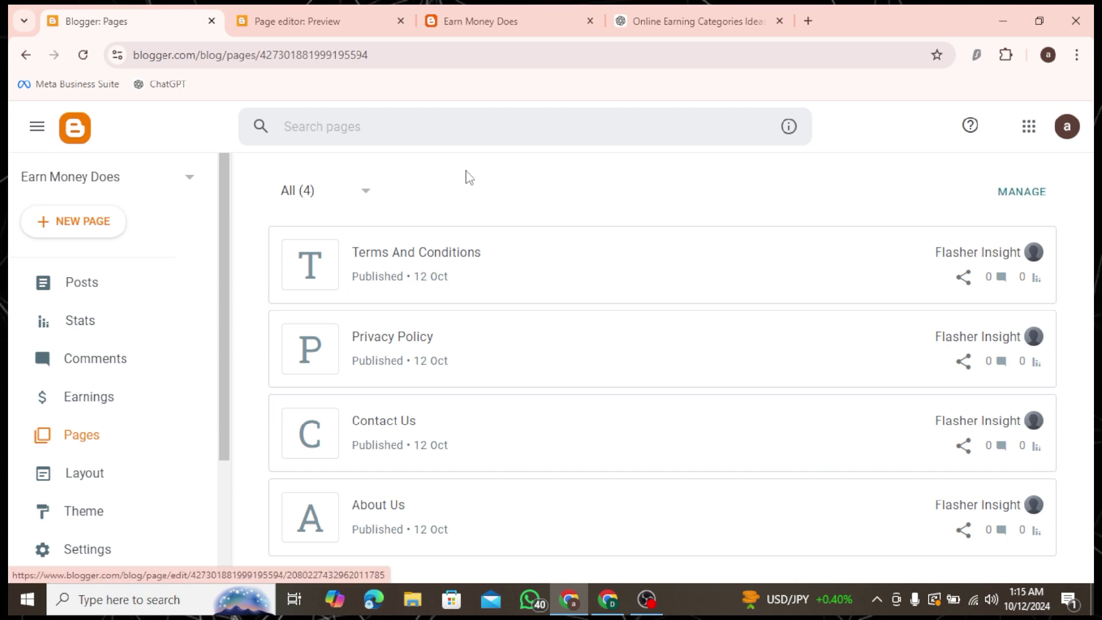
pyautogui.click(697, 21)
pyautogui.click(459, 23)
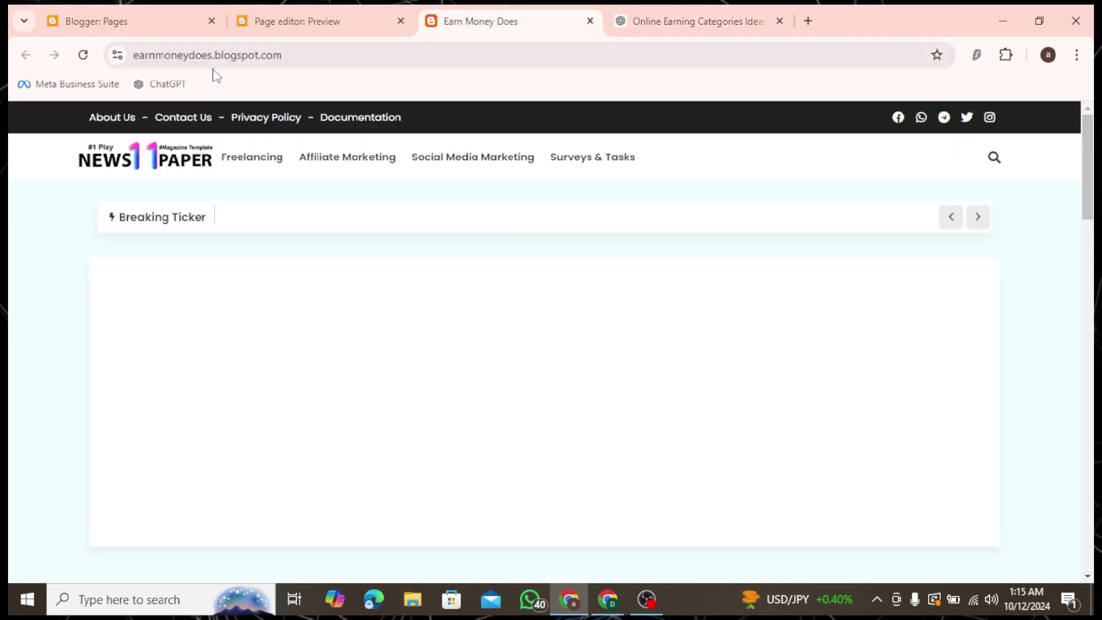
pyautogui.moveTo(209, 61); pyautogui.dragTo(133, 55)
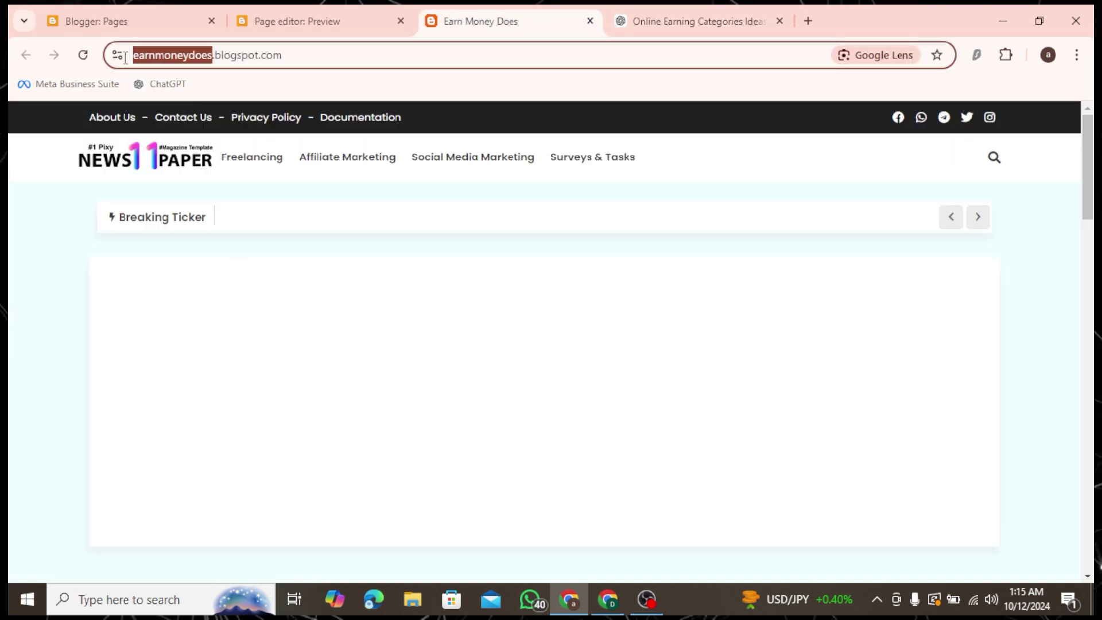
pyautogui.click(50, 202)
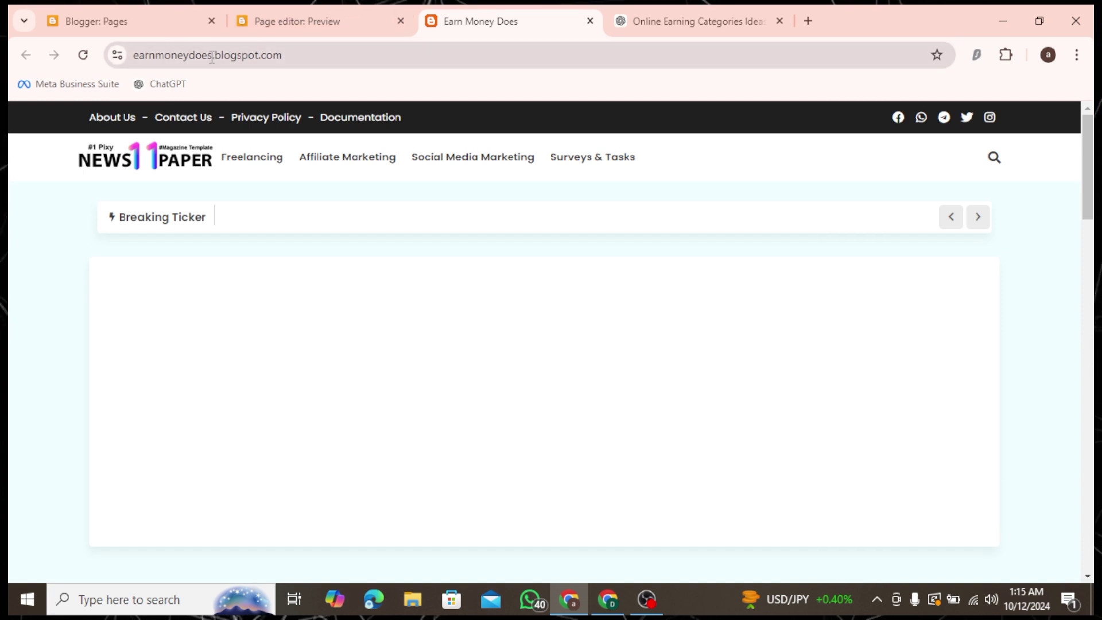
pyautogui.moveTo(211, 56); pyautogui.dragTo(132, 54)
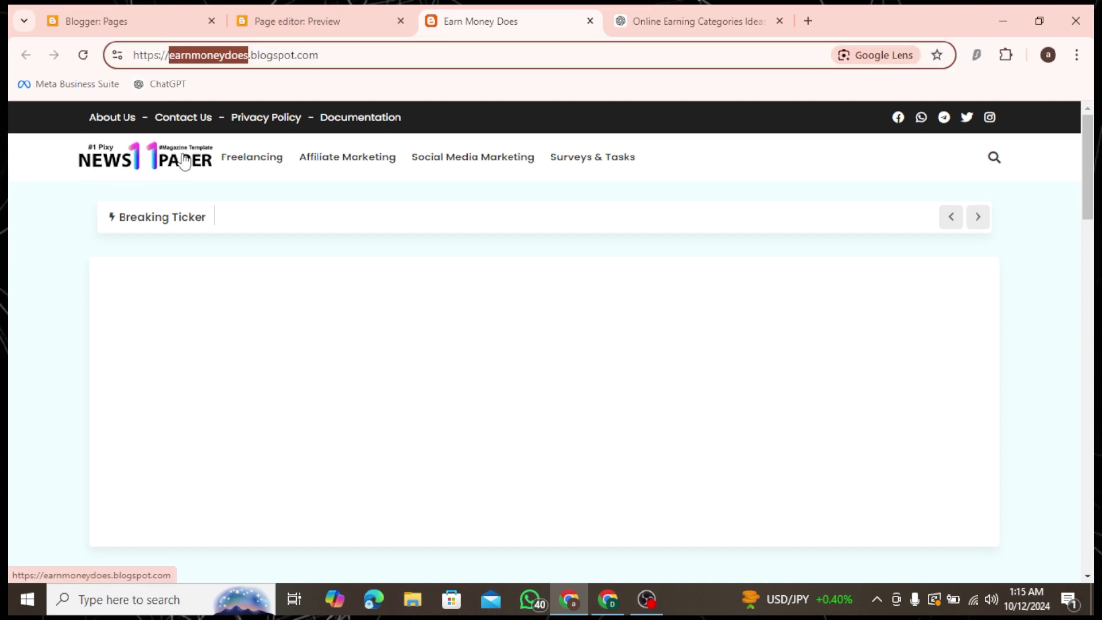
pyautogui.click(258, 55)
pyautogui.moveTo(258, 55)
pyautogui.mouseDown()
pyautogui.moveTo(335, 54)
pyautogui.moveTo(256, 61)
pyautogui.mouseUp()
pyautogui.click(349, 56)
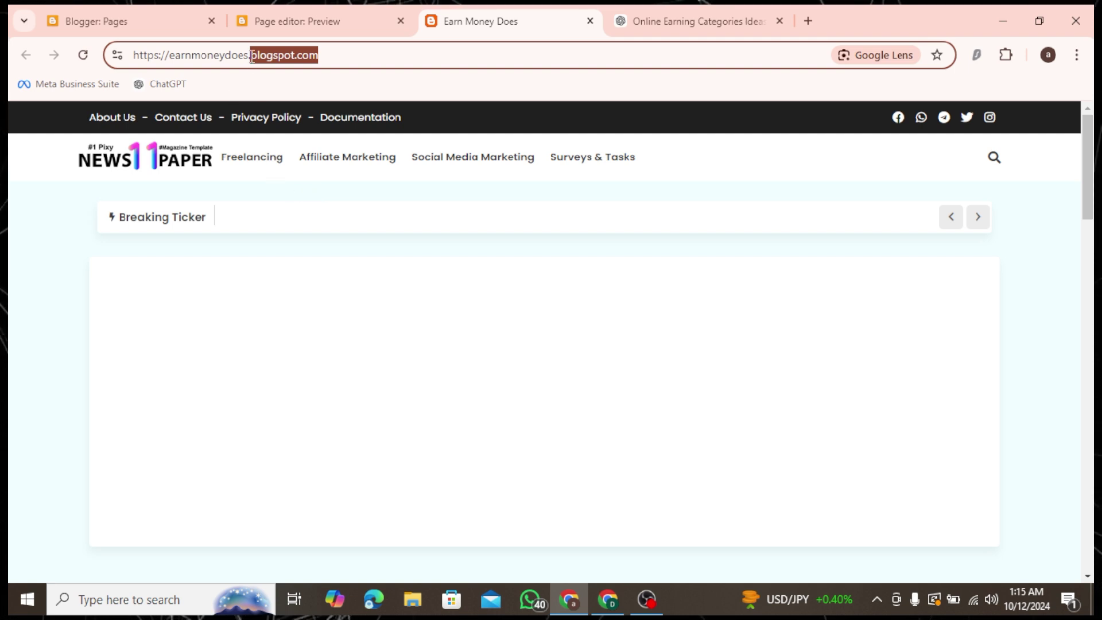
pyautogui.click(358, 53)
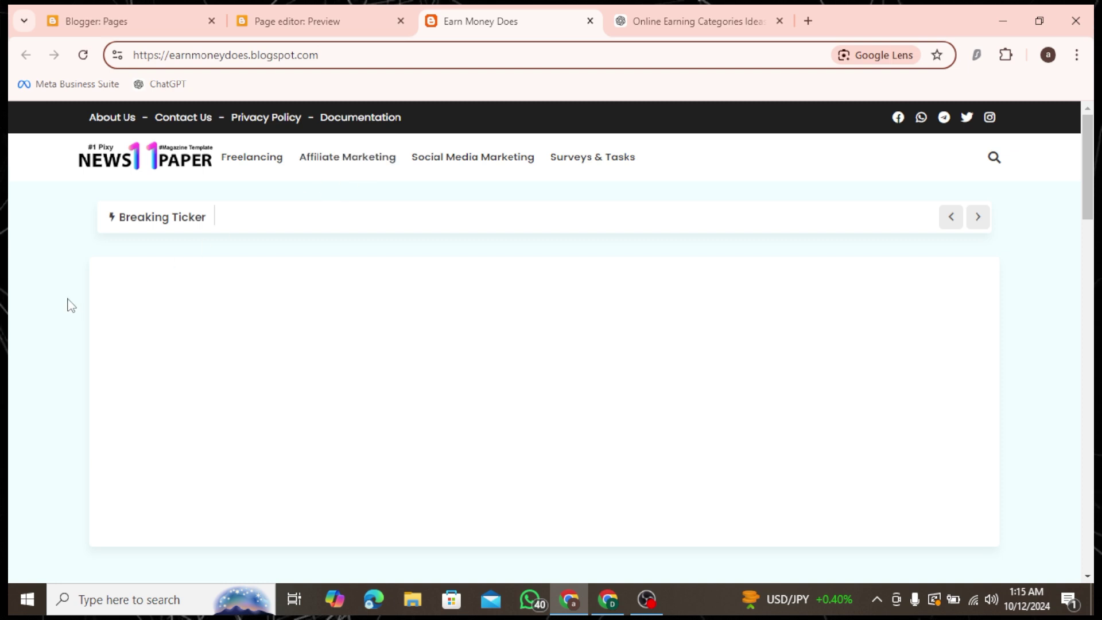
pyautogui.click(266, 312)
pyautogui.scroll(-1, 265, 312)
pyautogui.scroll(1, 269, 310)
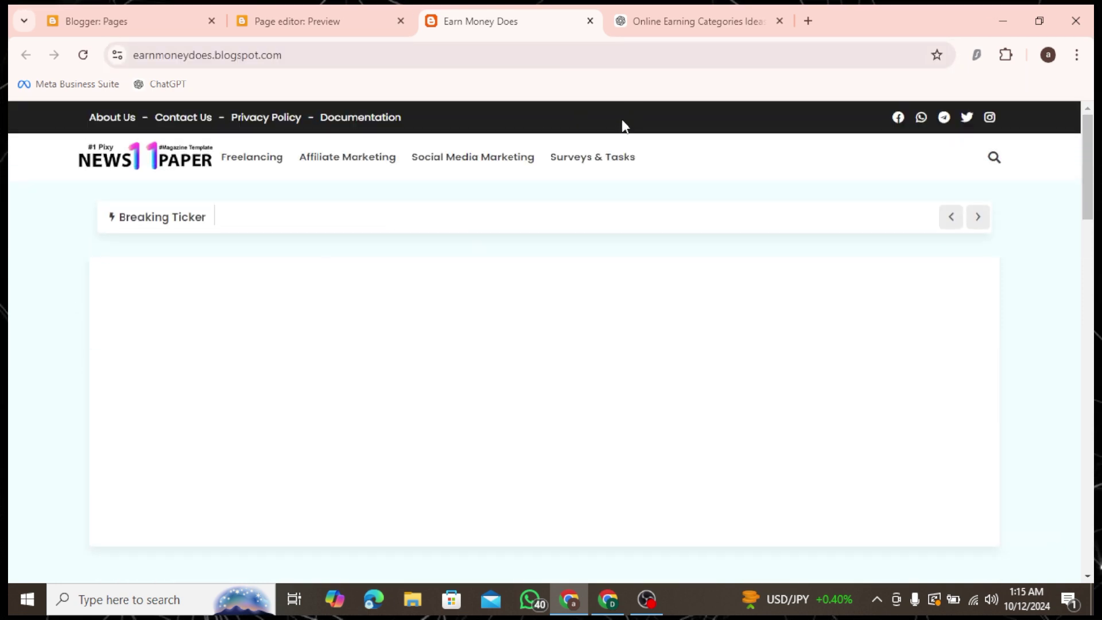
# - Ask ChatGPT for a disclaimer page and copy the HTML code it generates
pyautogui.hotkey('ctrl', 'Tab')
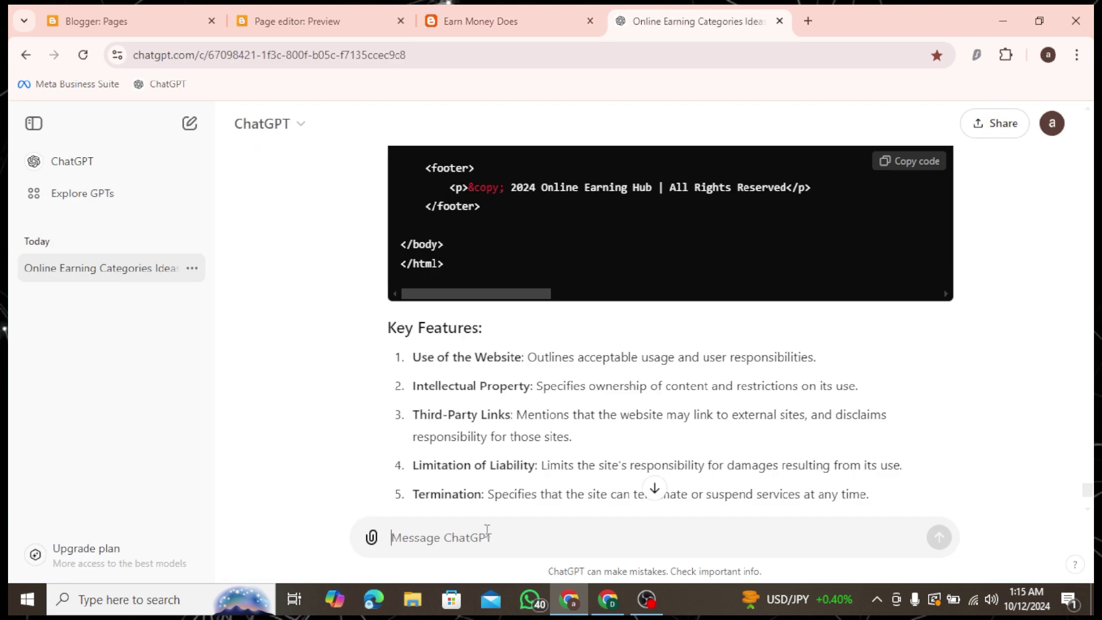
pyautogui.write('disclaimer')
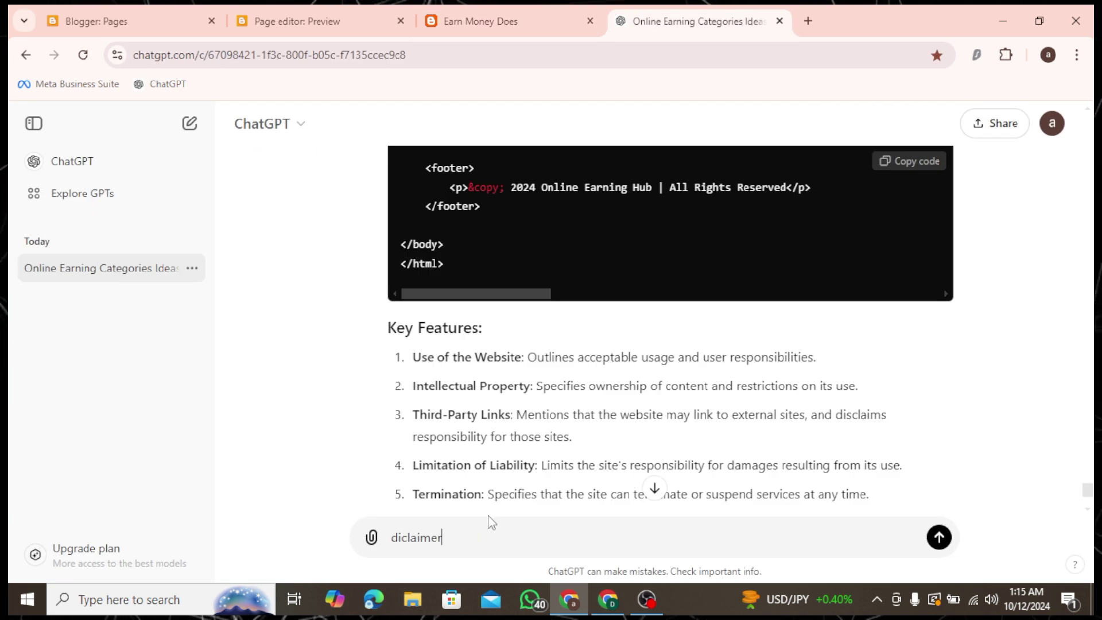
pyautogui.press('Return')
pyautogui.scroll(10, 736, 395)
pyautogui.scroll(7, 736, 396)
pyautogui.click(906, 162)
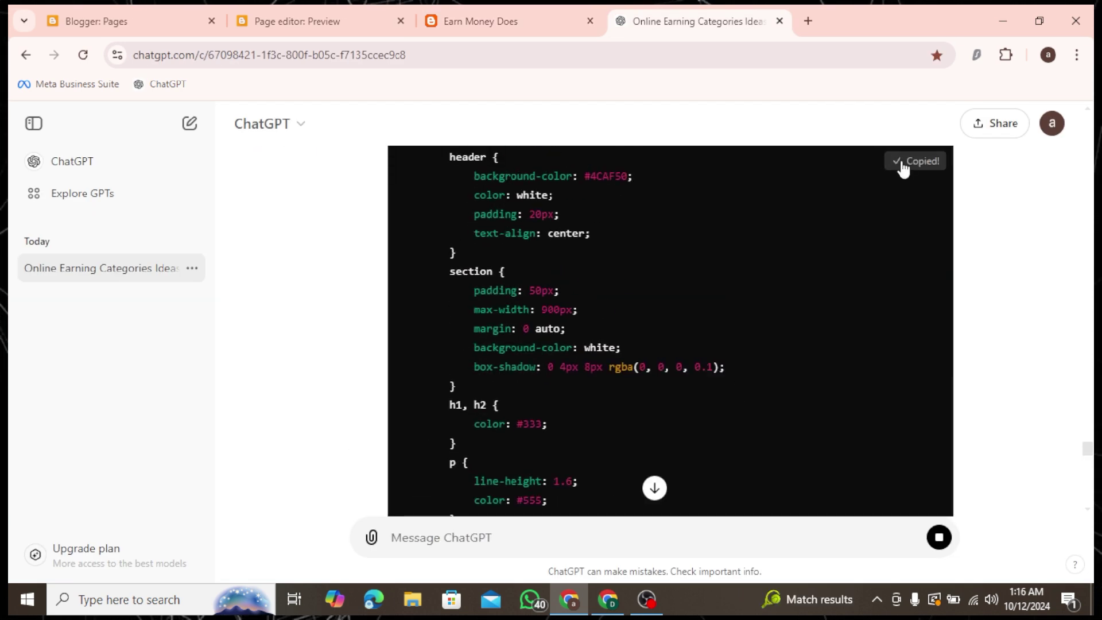
# - Create a new Blogger page titled "Disclaimer" with the copied code, check its preview and publish it
pyautogui.hotkey('ctrl', 'Tab')
pyautogui.click(76, 226)
pyautogui.hotkey('ctrl', 'Tab')
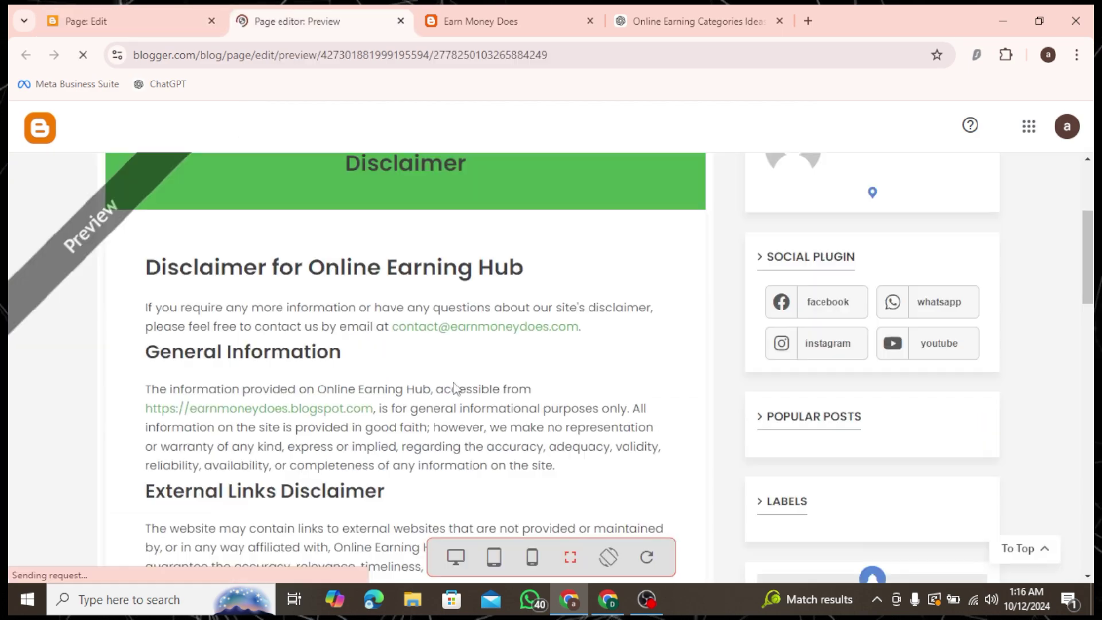
pyautogui.scroll(-4, 456, 390)
pyautogui.scroll(-5, 456, 390)
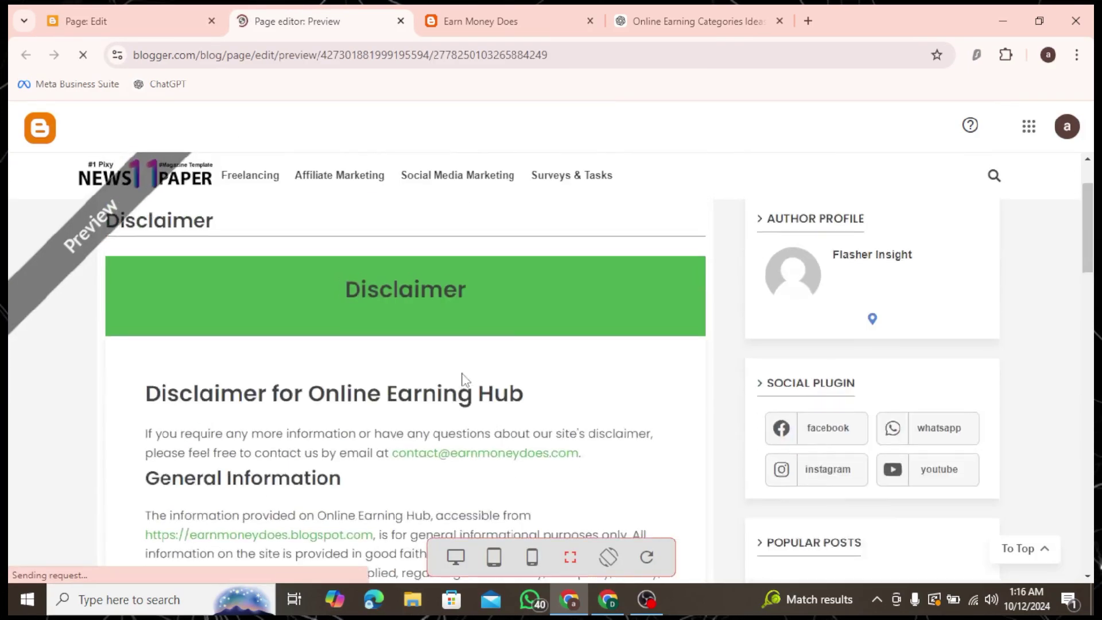
pyautogui.hotkey('ctrl', 'shift', 'Tab')
# - Create a new Blogger page titled "FAQ" and insert the FAQ page's HTML code written by ChatGPT
pyautogui.scroll(-2, 496, 412)
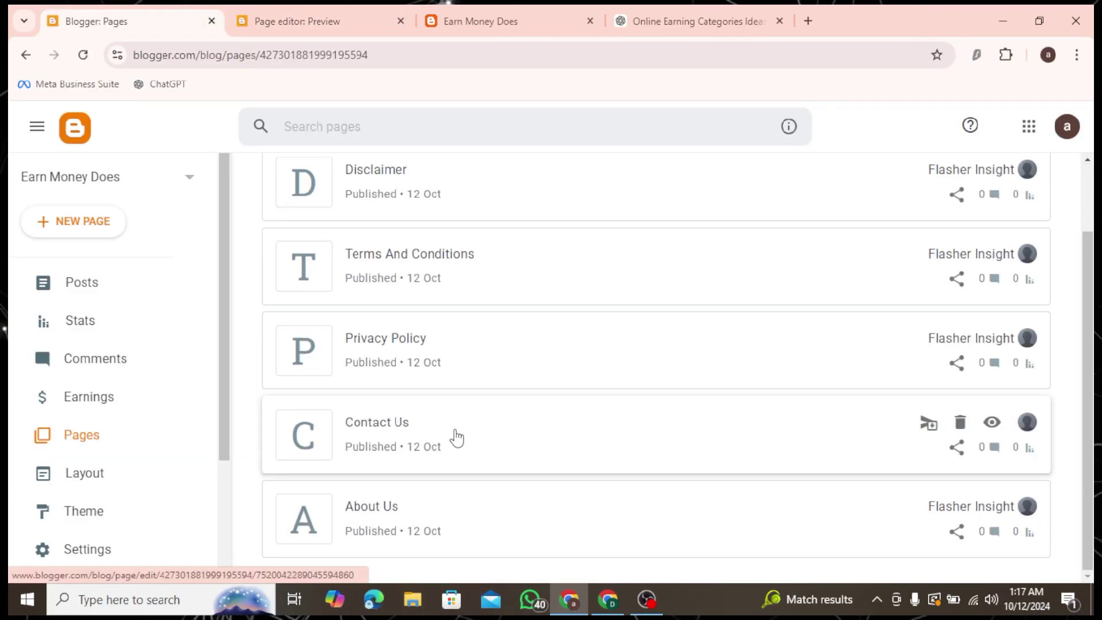
pyautogui.scroll(2, 453, 436)
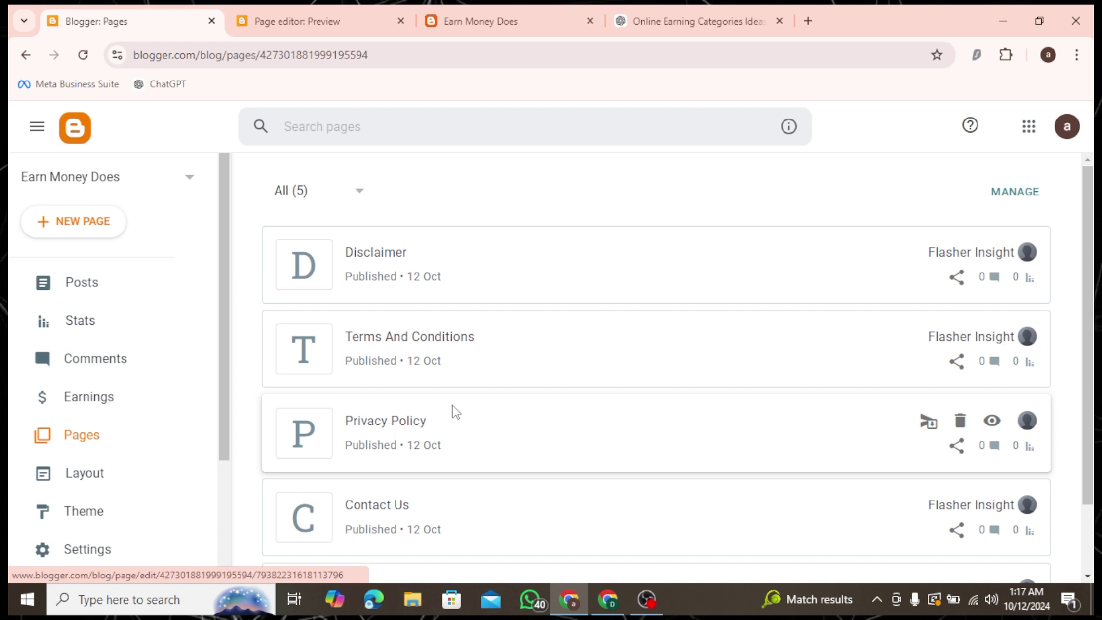
pyautogui.click(75, 229)
pyautogui.write('FAQ')
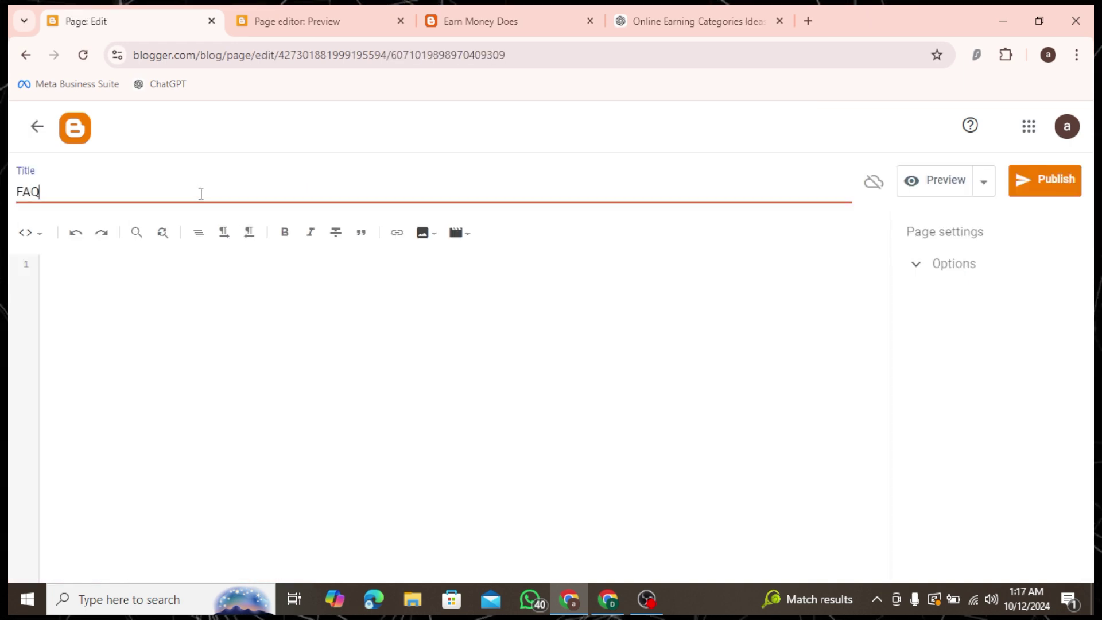
pyautogui.hotkey('ctrl', 'shift', 'Tab')
# - Read through the preview of the FAQ page and publish it to the blog
pyautogui.hotkey('ctrl', '2')
pyautogui.scroll(-5, 349, 391)
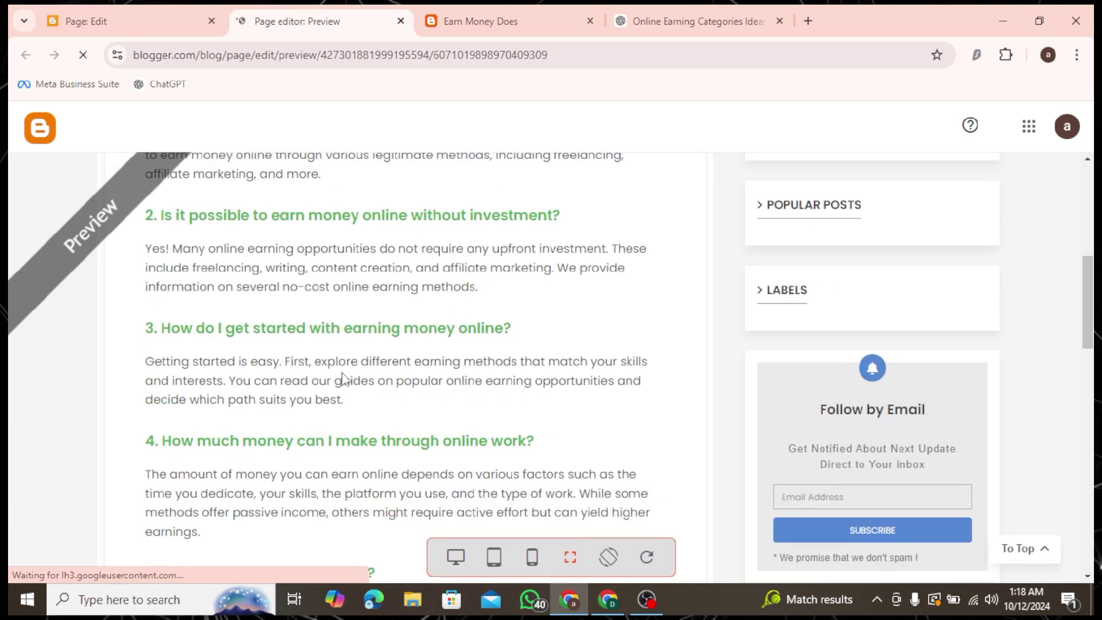
pyautogui.scroll(-4, 347, 422)
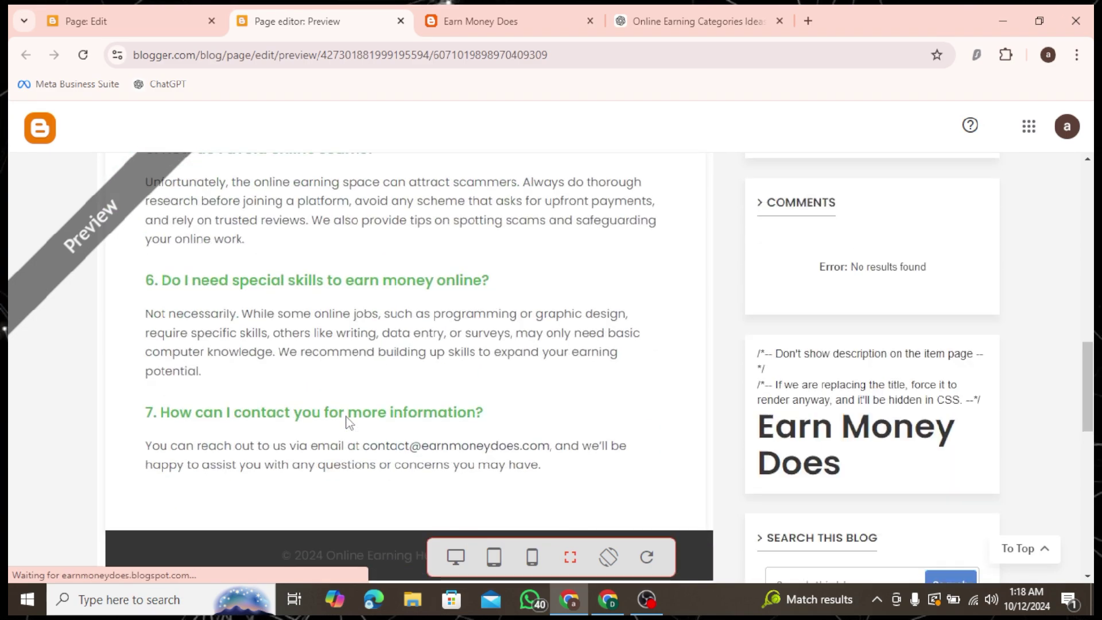
pyautogui.scroll(-3, 373, 433)
pyautogui.scroll(6, 467, 422)
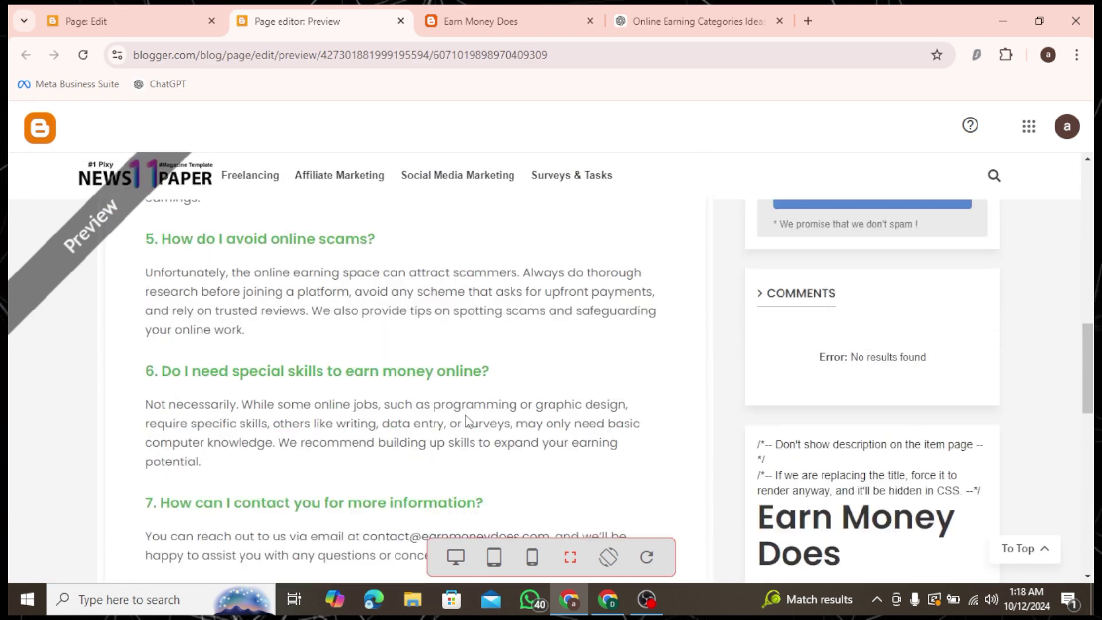
pyautogui.scroll(9, 467, 423)
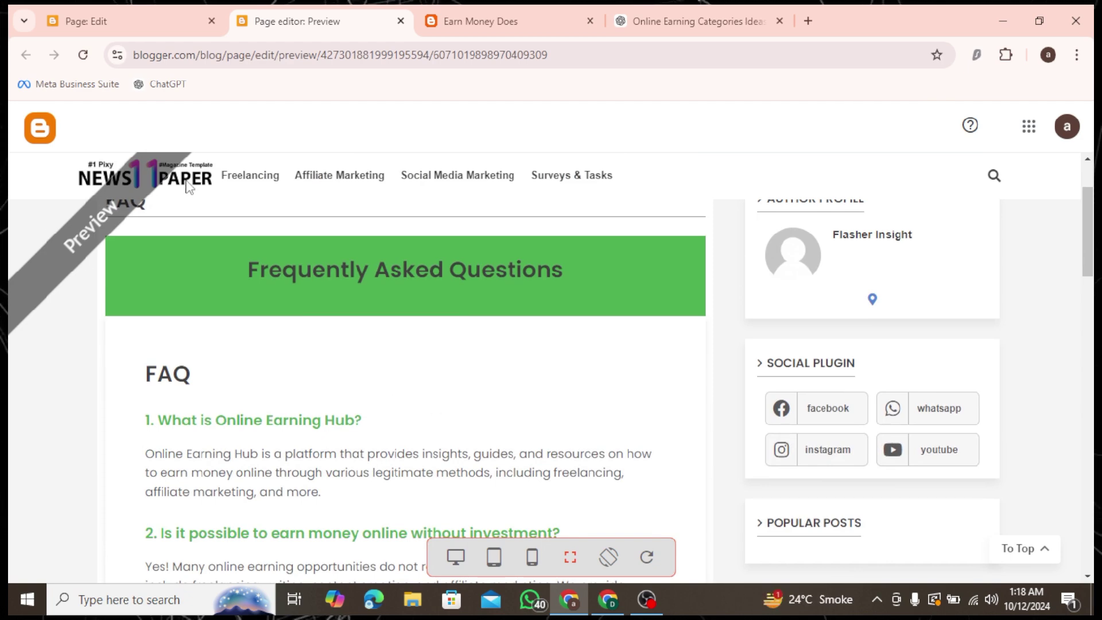
pyautogui.scroll(-2, 256, 349)
pyautogui.click(86, 21)
pyautogui.click(1044, 180)
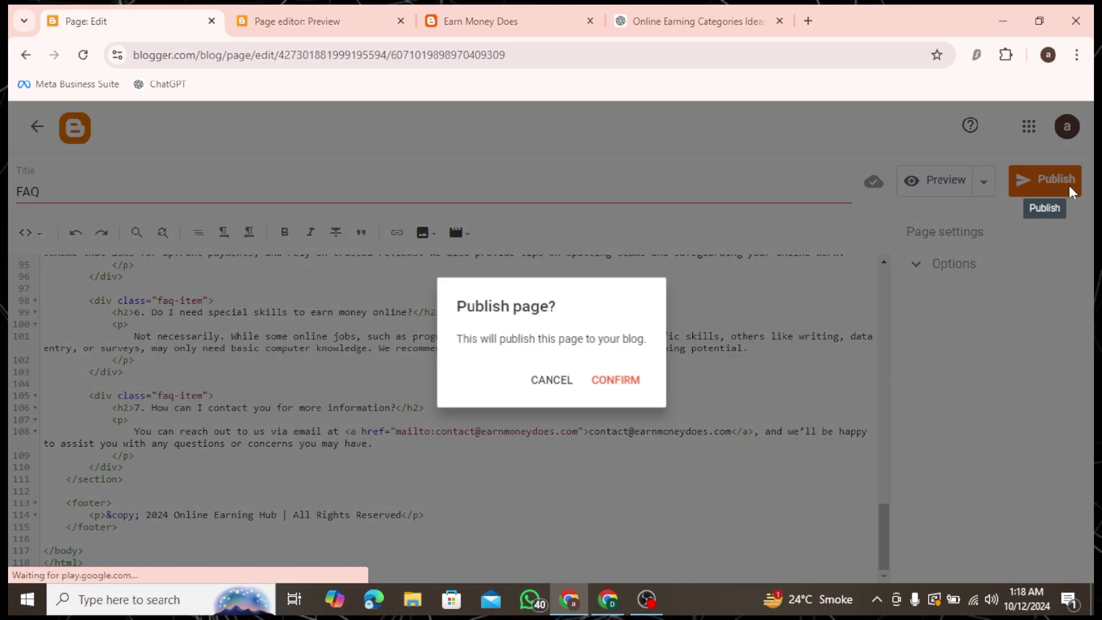
pyautogui.click(629, 380)
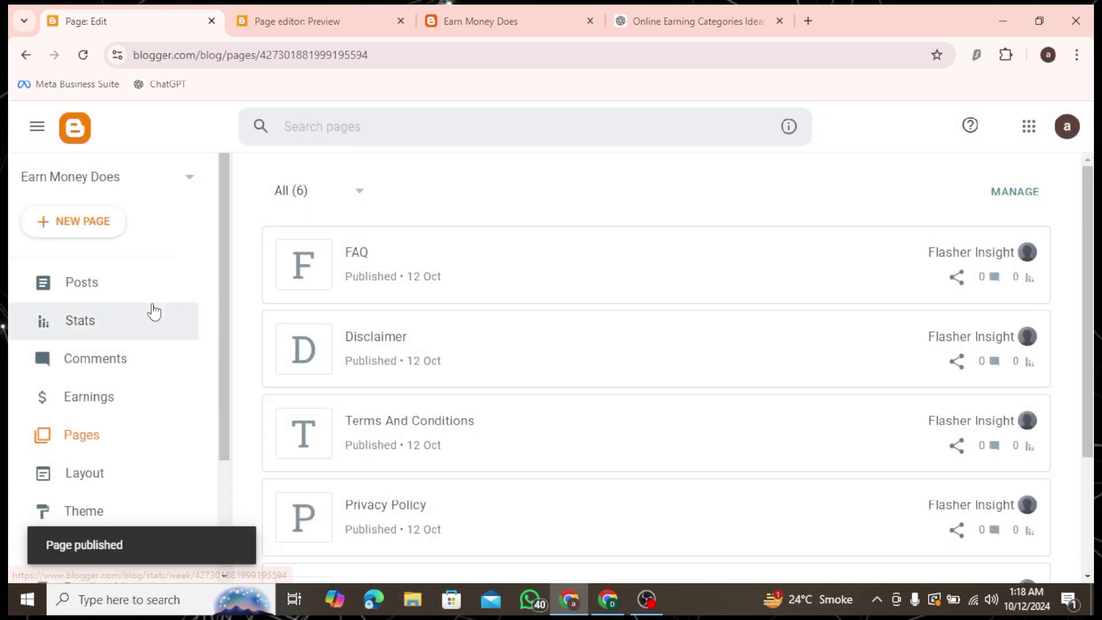
# - Create a new Blogger page titled "Guidelines" and insert the guidelines HTML code written by ChatGPT
pyautogui.scroll(-3, 516, 420)
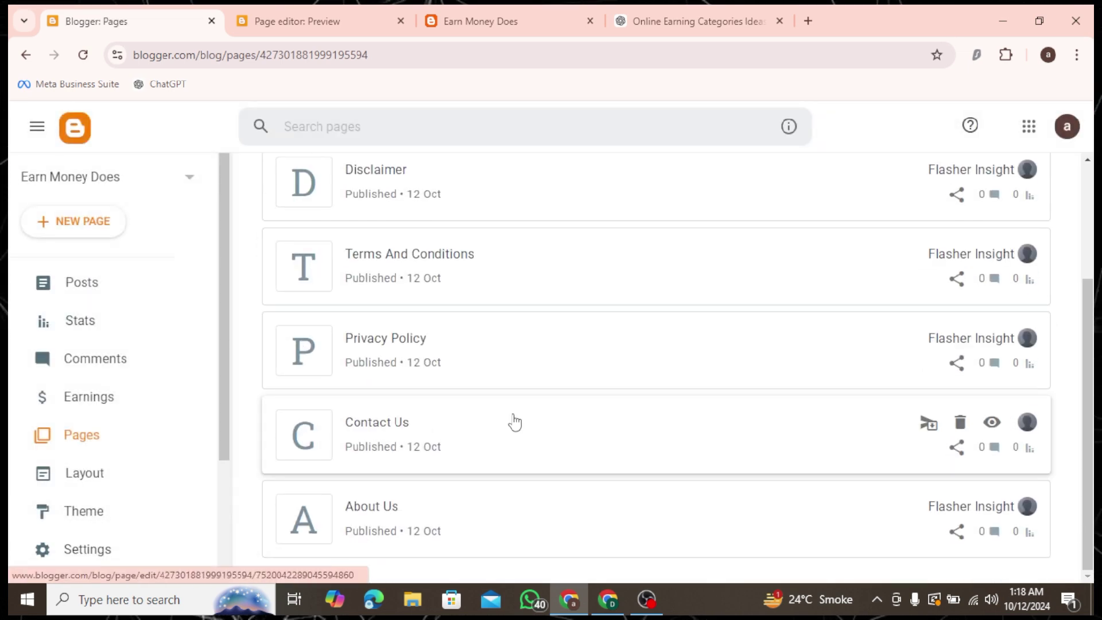
pyautogui.scroll(3, 515, 422)
pyautogui.scroll(-1, 514, 428)
pyautogui.scroll(1, 514, 433)
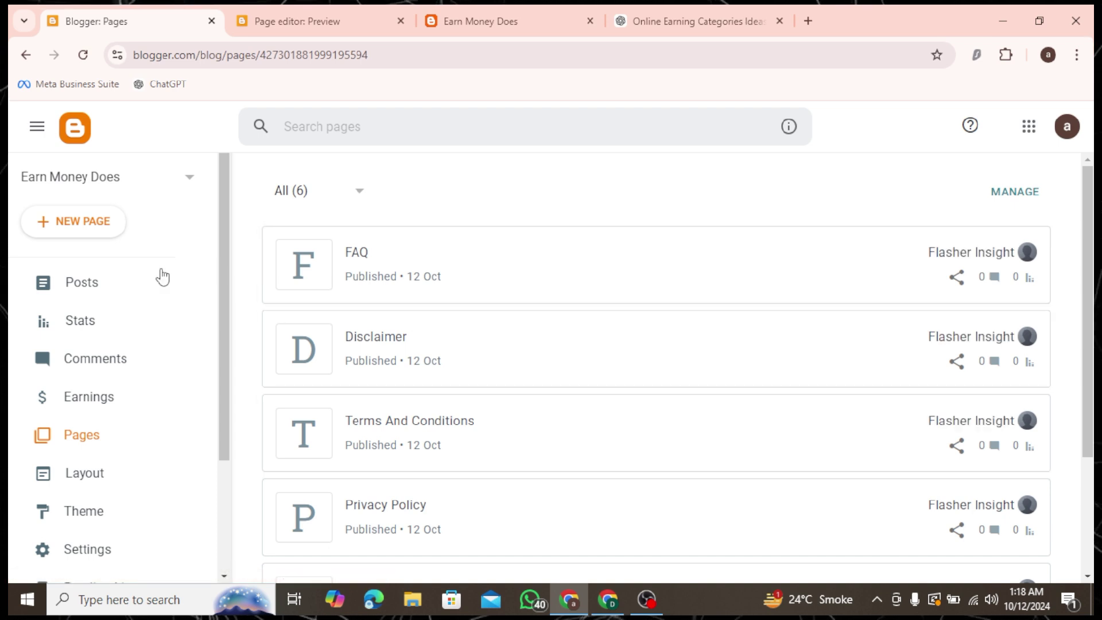
pyautogui.scroll(-3, 462, 305)
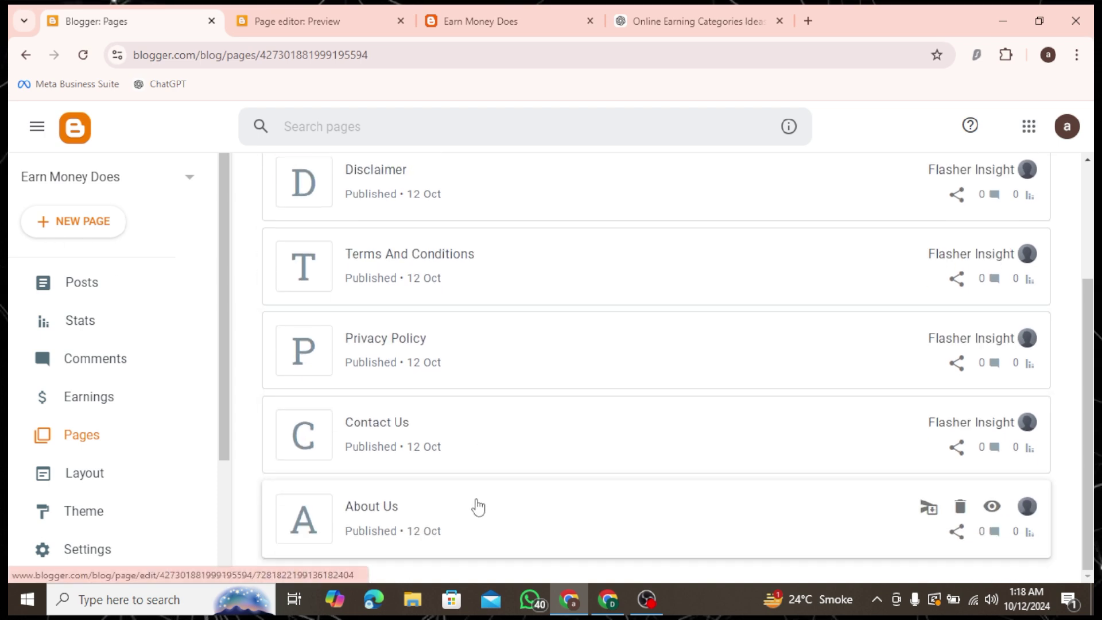
pyautogui.scroll(3, 470, 516)
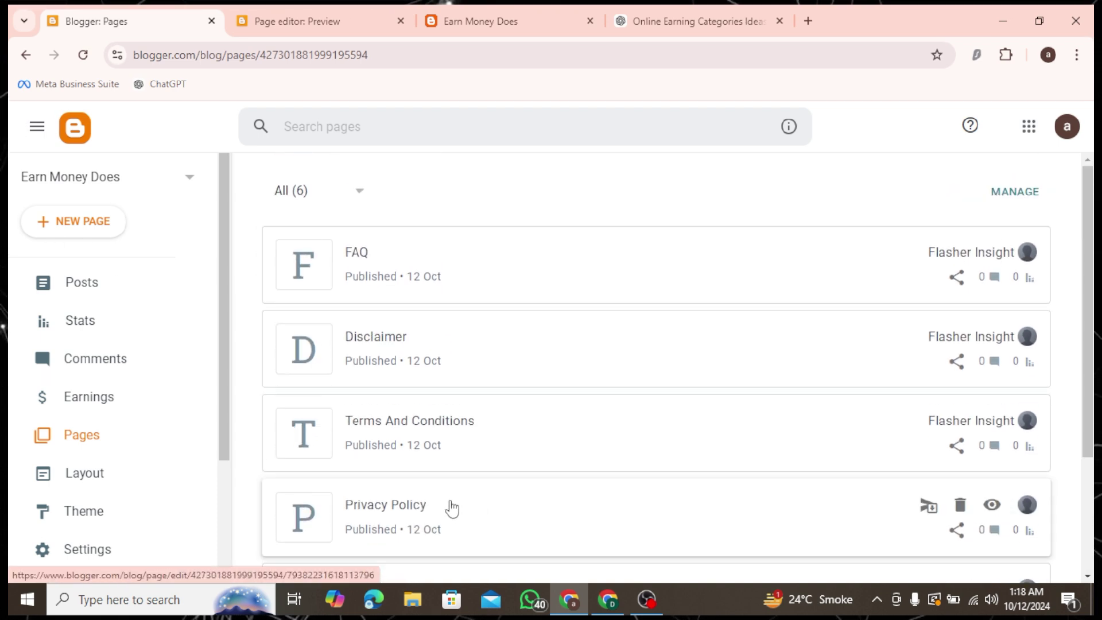
pyautogui.click(82, 223)
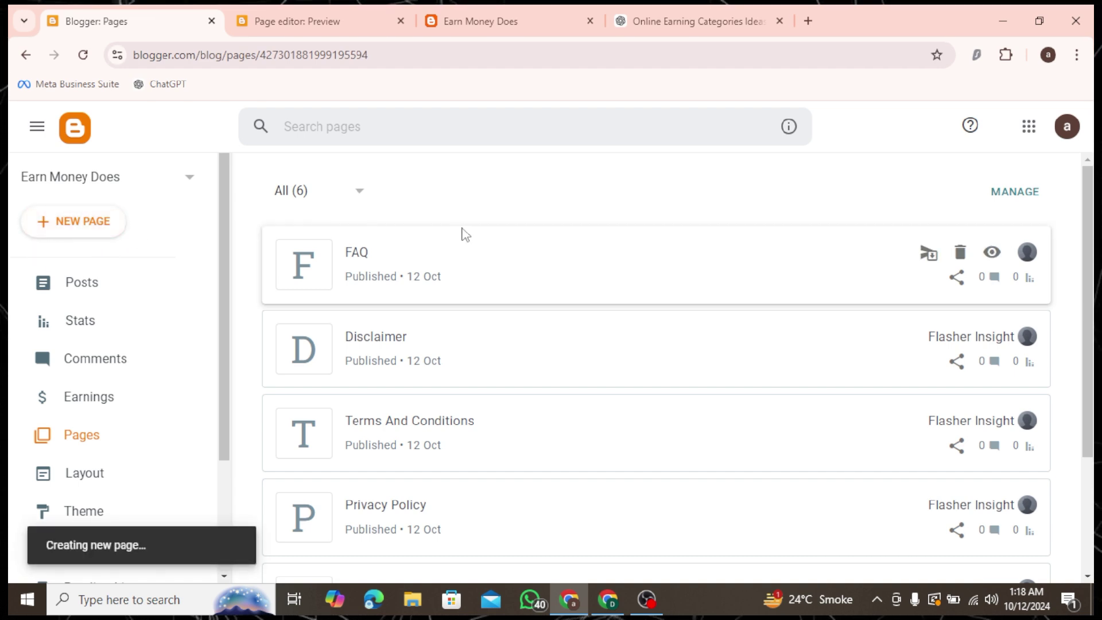
pyautogui.click(324, 293)
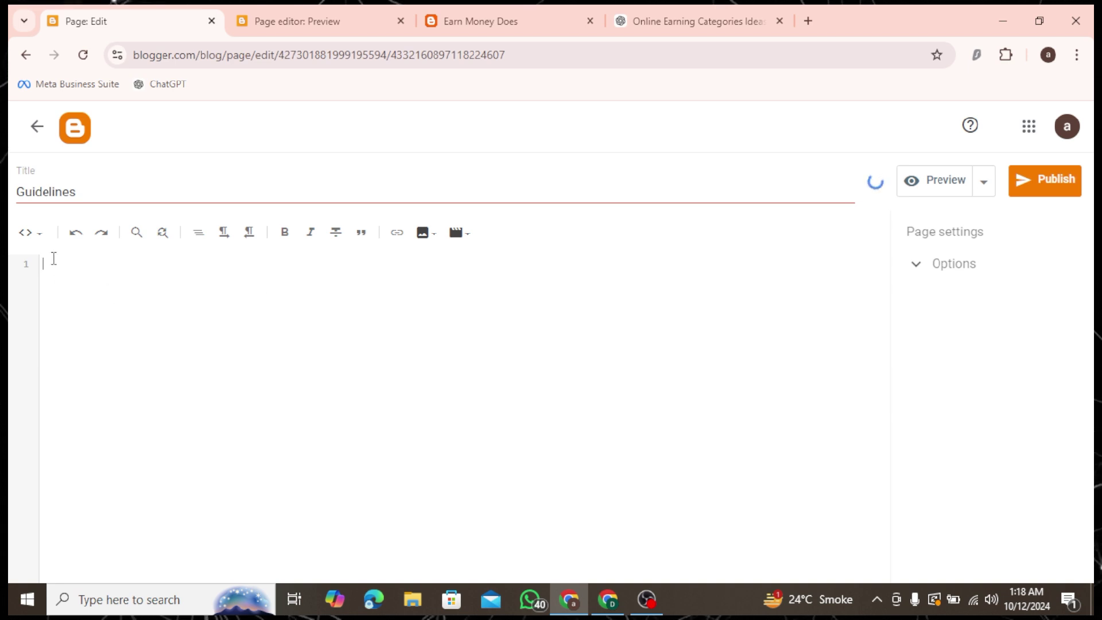
pyautogui.click(29, 232)
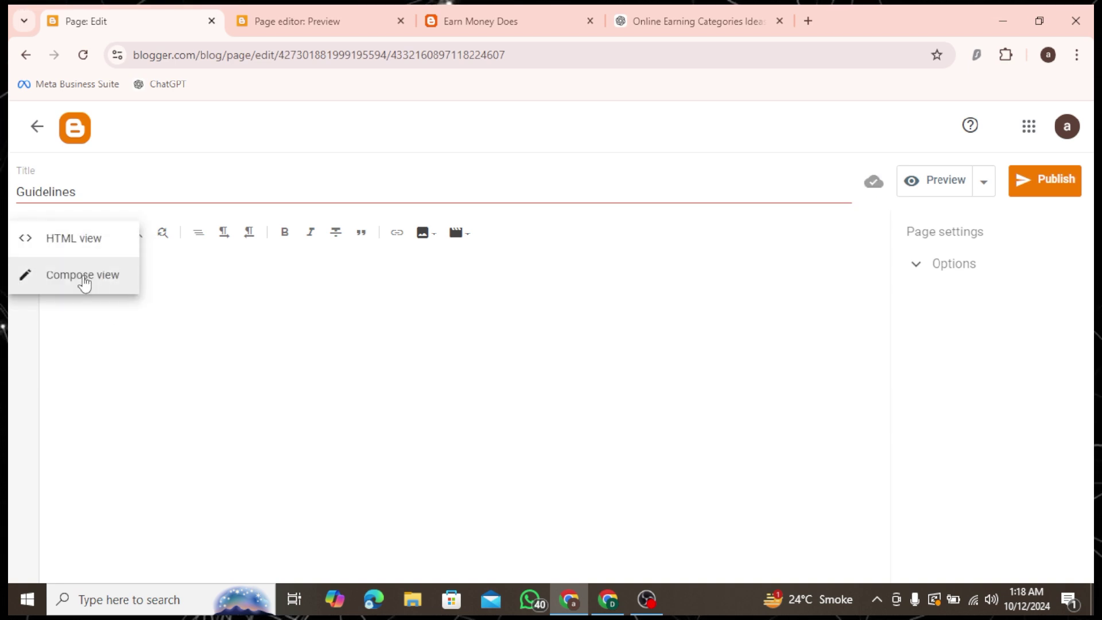
pyautogui.click(83, 276)
pyautogui.click(246, 336)
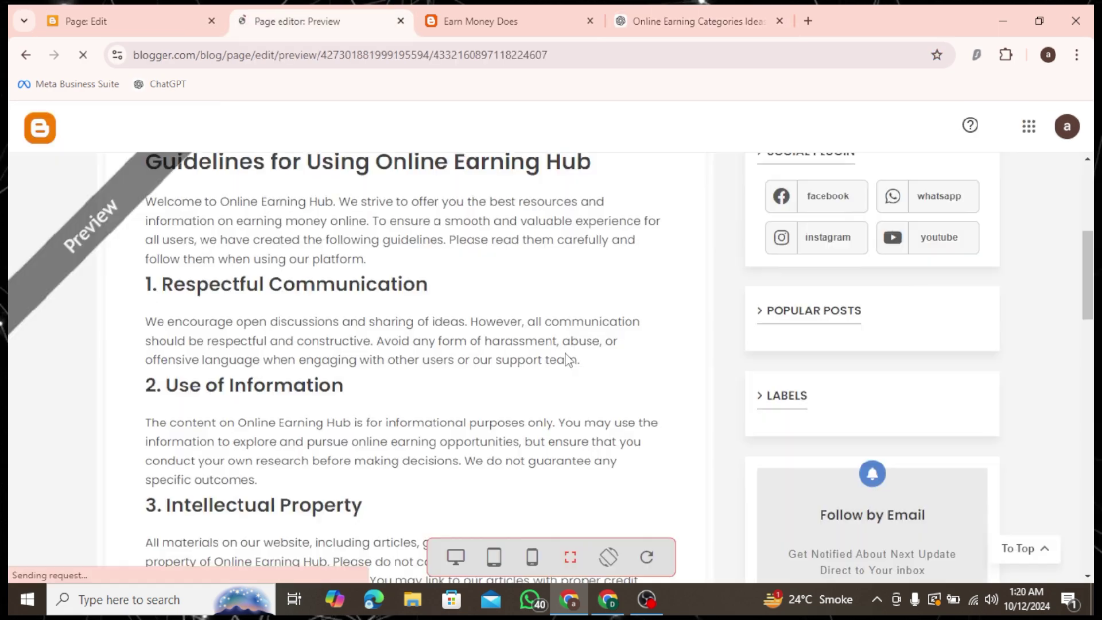
# - Check the preview of the Guidelines page and publish it to the blog
pyautogui.scroll(-5, 567, 360)
pyautogui.scroll(-10, 567, 360)
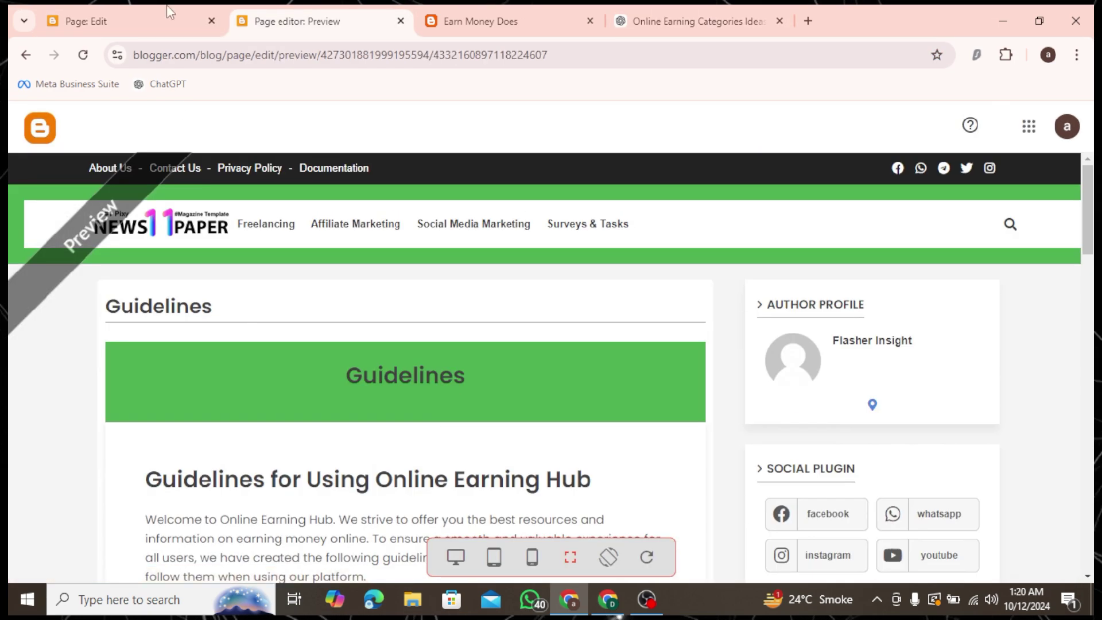
pyautogui.click(170, 13)
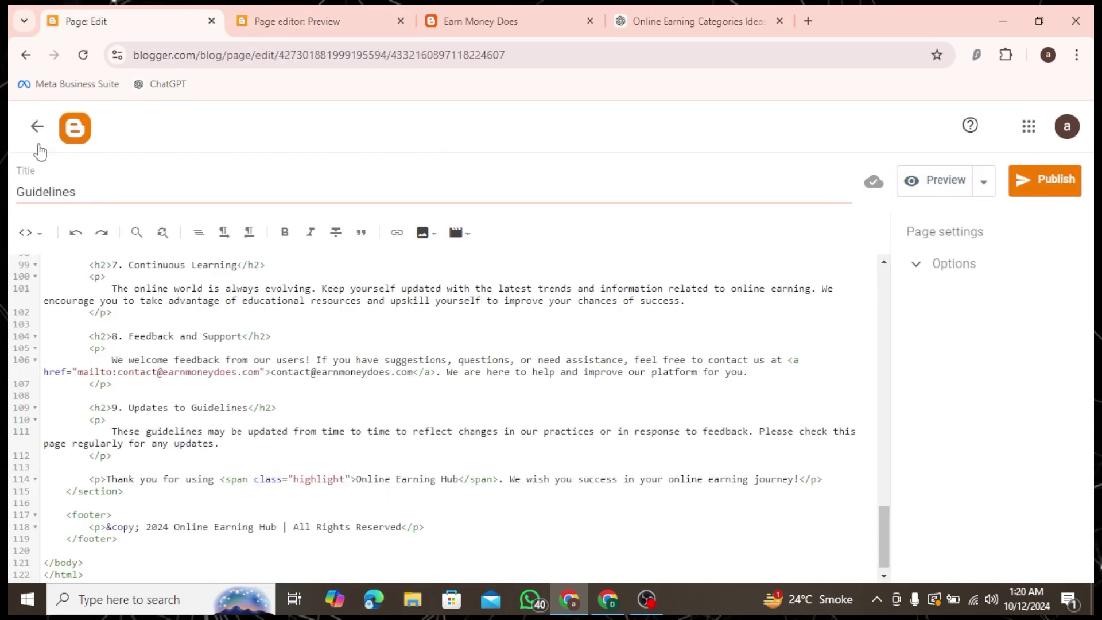
pyautogui.click(1031, 201)
pyautogui.click(631, 380)
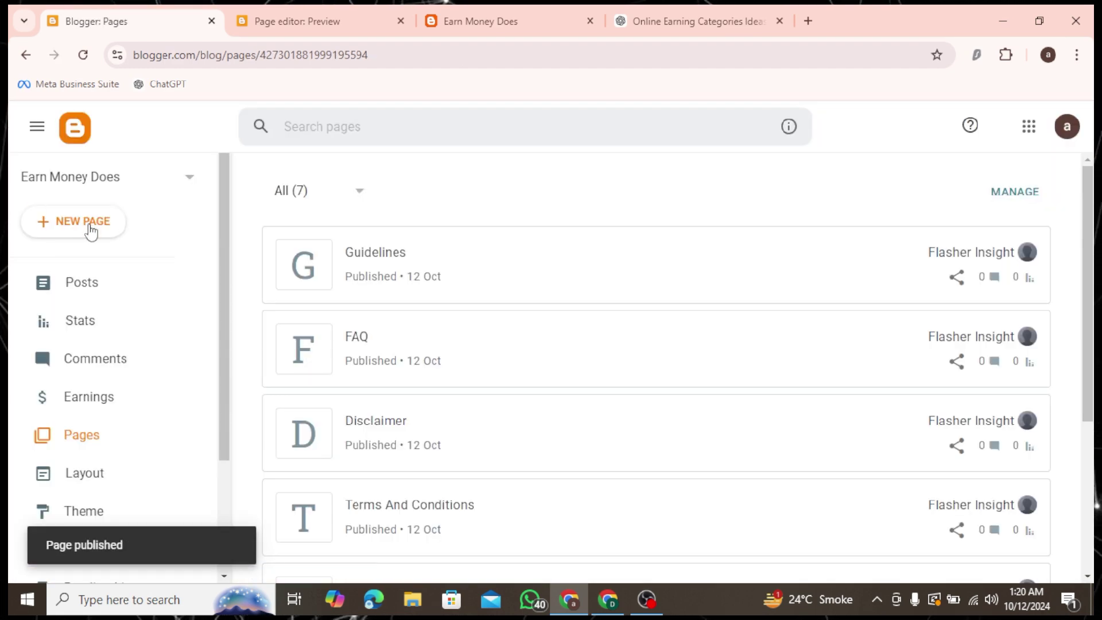
# - Create a new Blogger page titled "Community Chat" and place the cursor in its empty body
pyautogui.click(90, 228)
pyautogui.click(181, 192)
pyautogui.write('Community Chat')
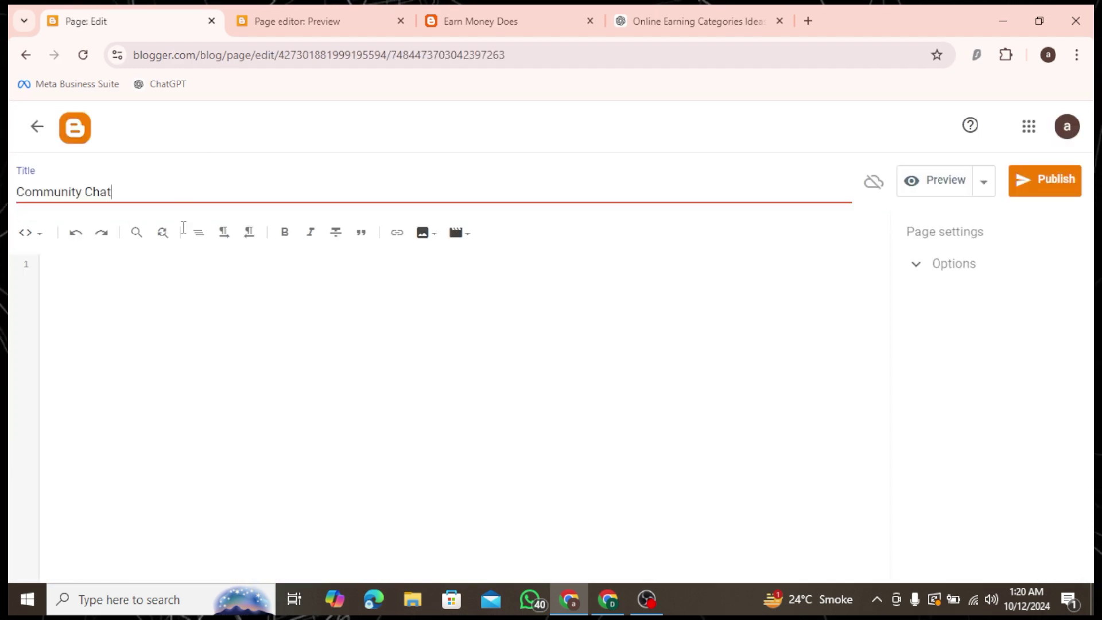
pyautogui.click(199, 320)
# - Select and copy the complete HTML code of the Guidelines page in the ChatGPT conversation
pyautogui.hotkey('ctrl', '4')
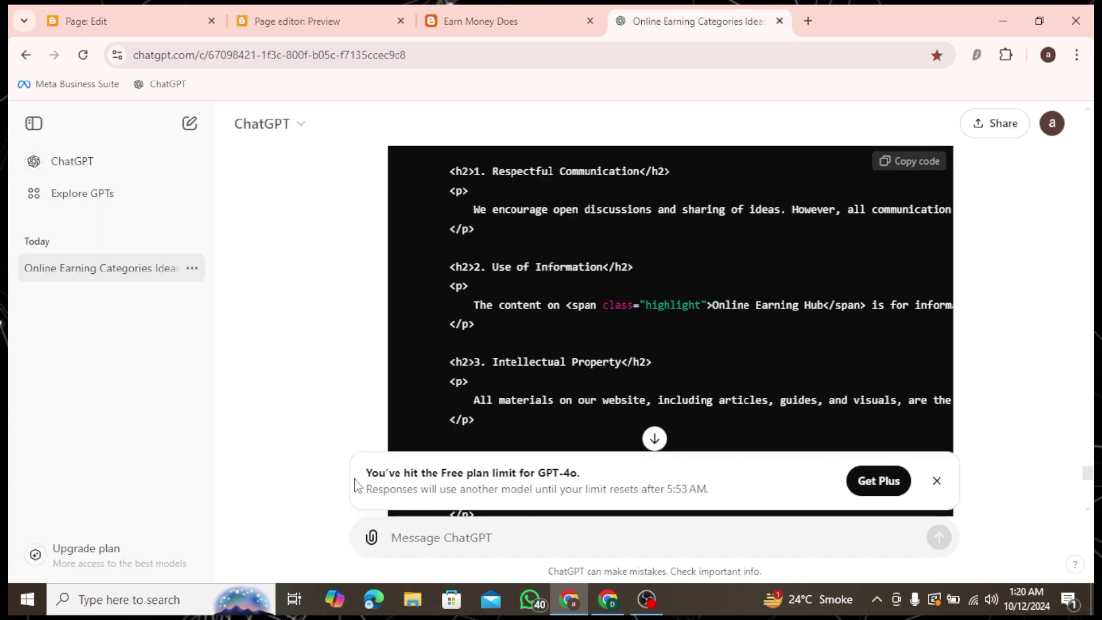
pyautogui.scroll(4, 553, 395)
pyautogui.doubleClick(543, 367)
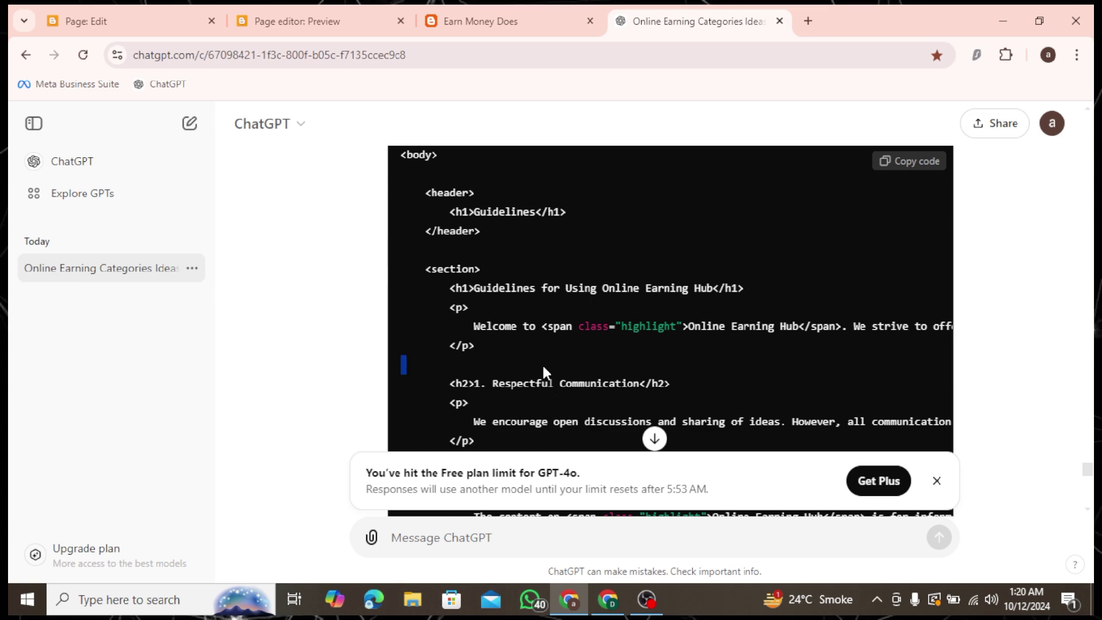
pyautogui.hotkey('ctrl', 'a')
pyautogui.click(528, 362)
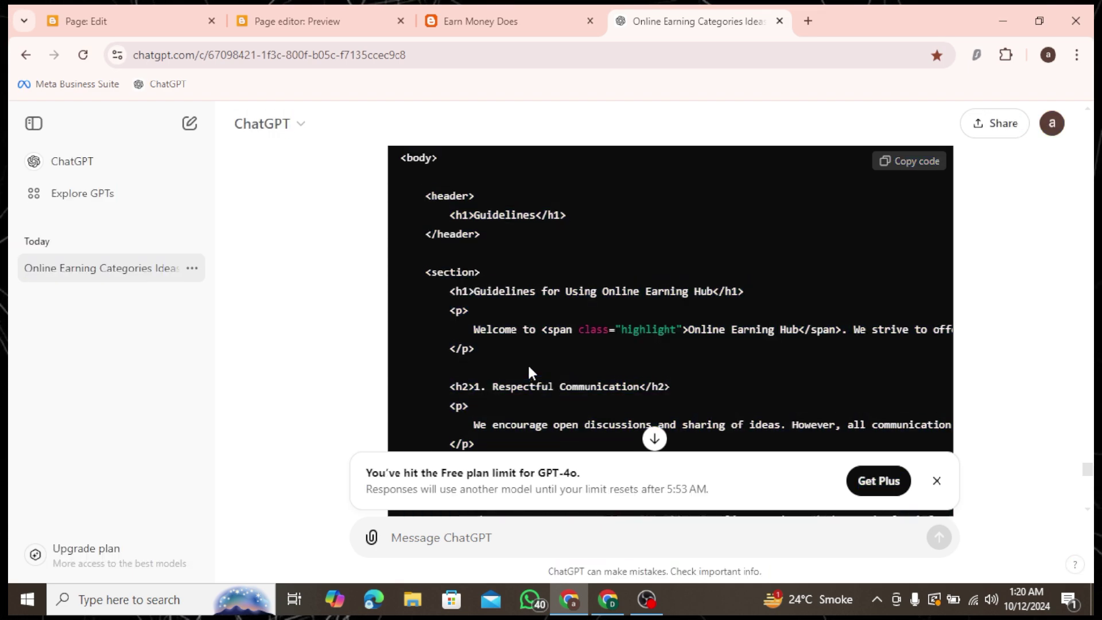
pyautogui.scroll(5, 528, 363)
pyautogui.scroll(10, 528, 366)
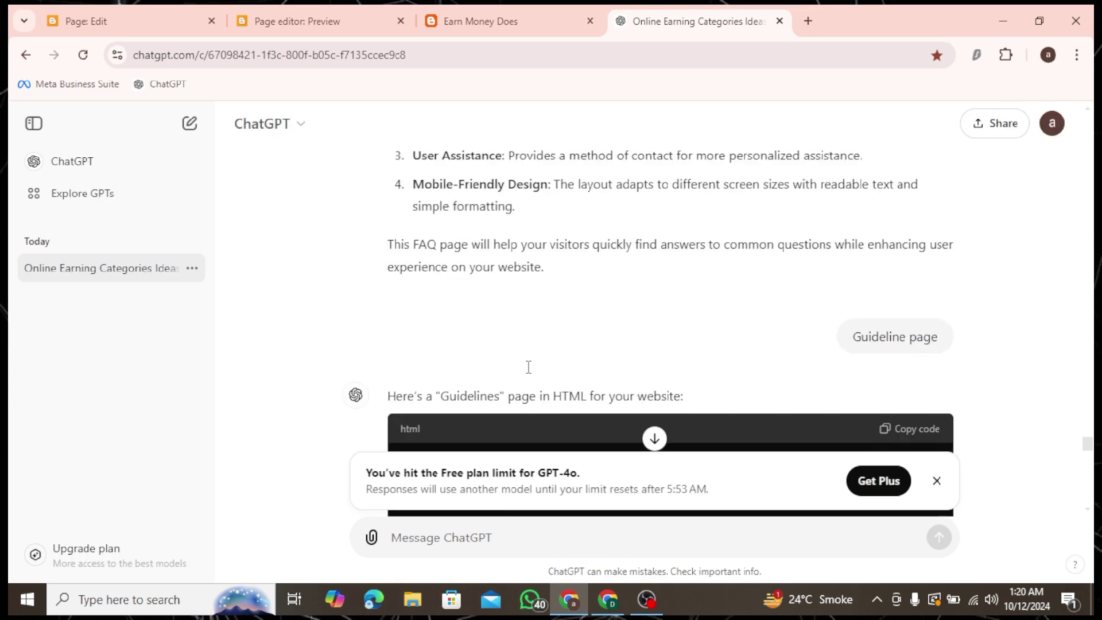
pyautogui.moveTo(412, 376); pyautogui.dragTo(773, 375)
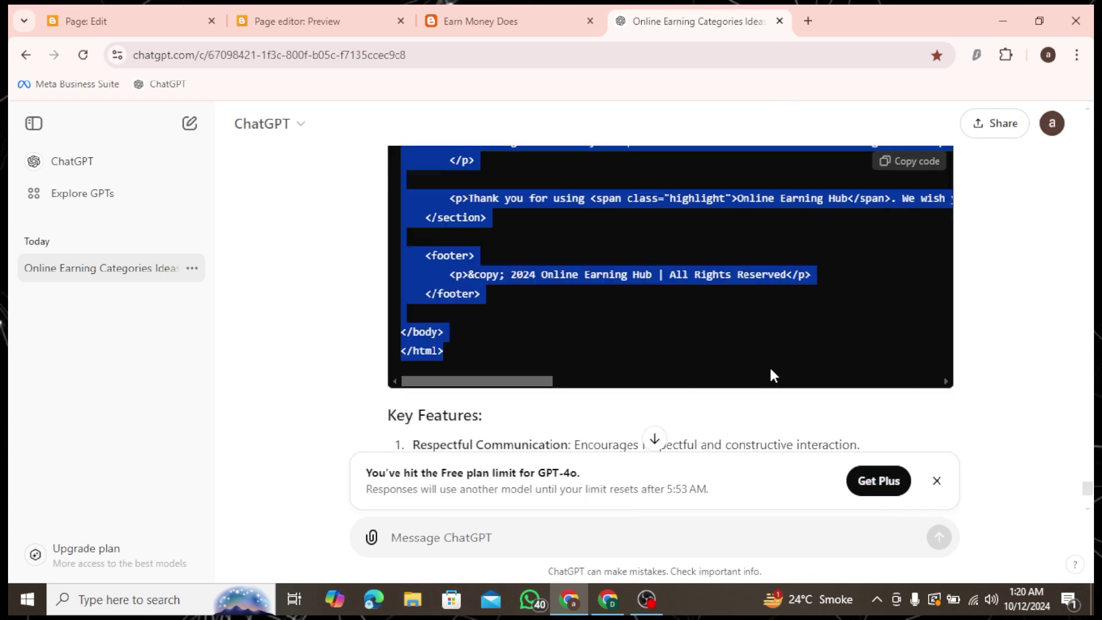
# - Log out of ChatGPT and send the copied code in a new chat with the instruction "read this code and keep in mind"
pyautogui.click(1051, 122)
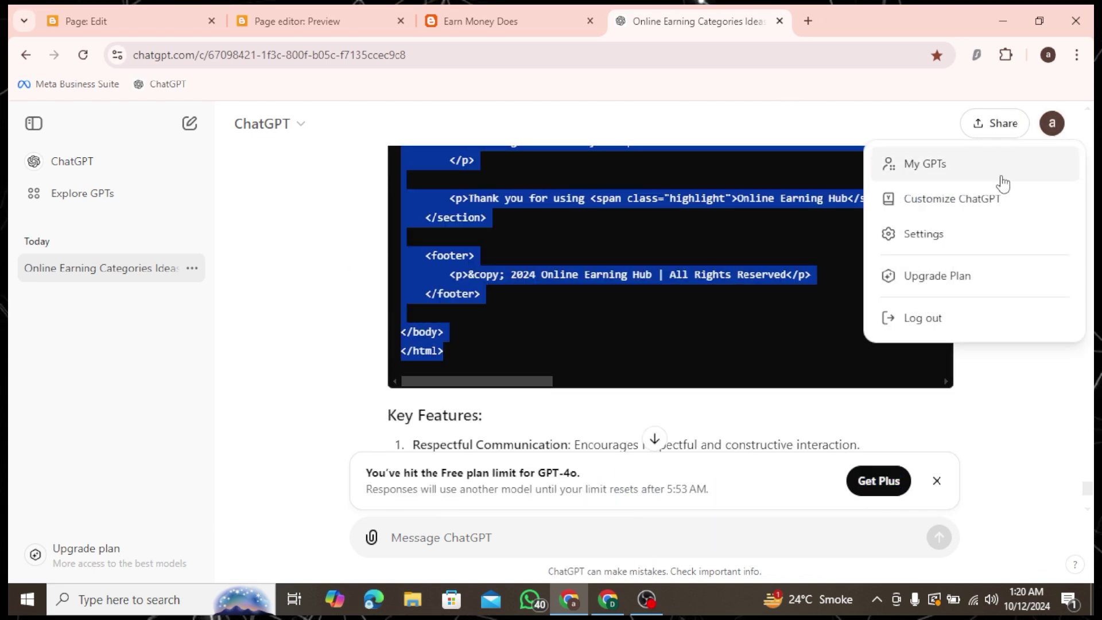
pyautogui.click(923, 319)
pyautogui.hotkey('ctrl', 'v')
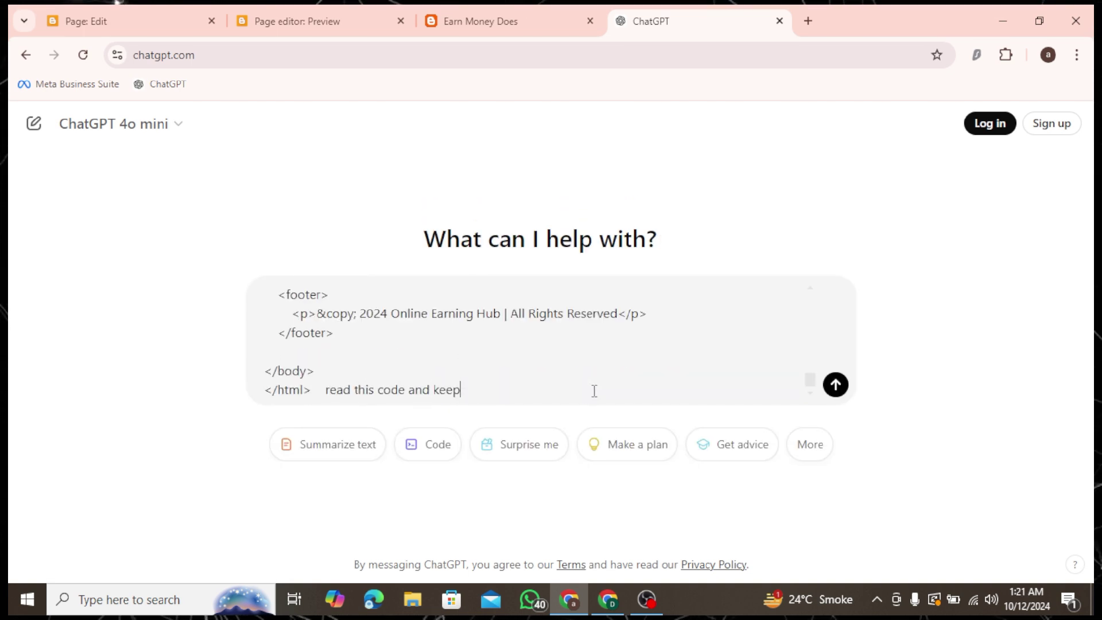
pyautogui.write('read this code and keep in')
pyautogui.write('mind')
pyautogui.press('Return')
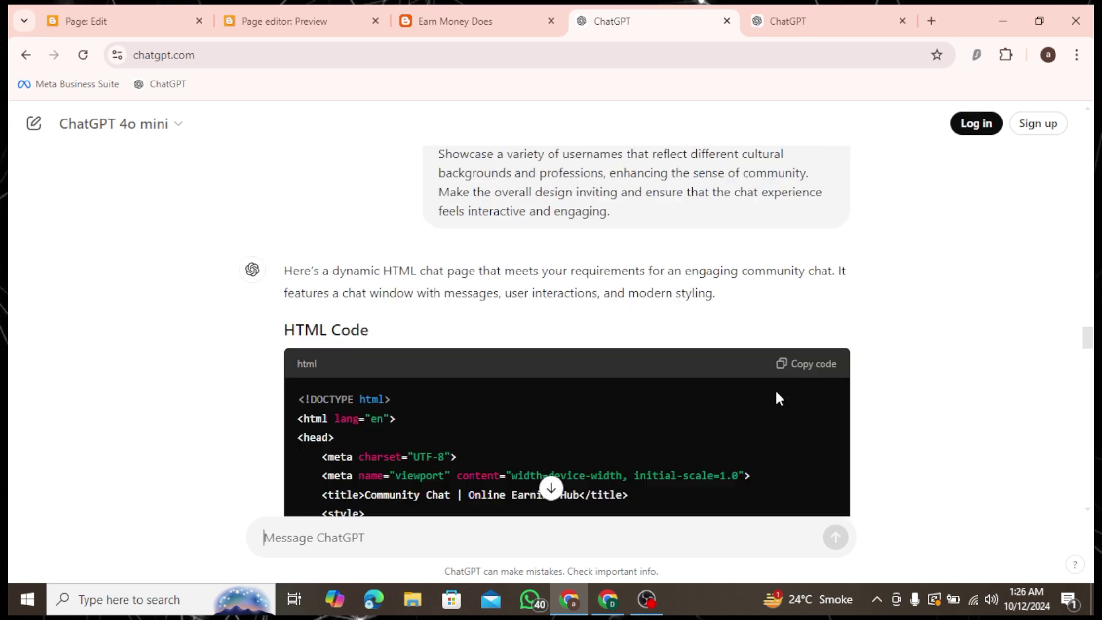
# - Copy the community chat HTML code from ChatGPT and paste it into the Community Chat page in HTML view
pyautogui.scroll(-3, 656, 383)
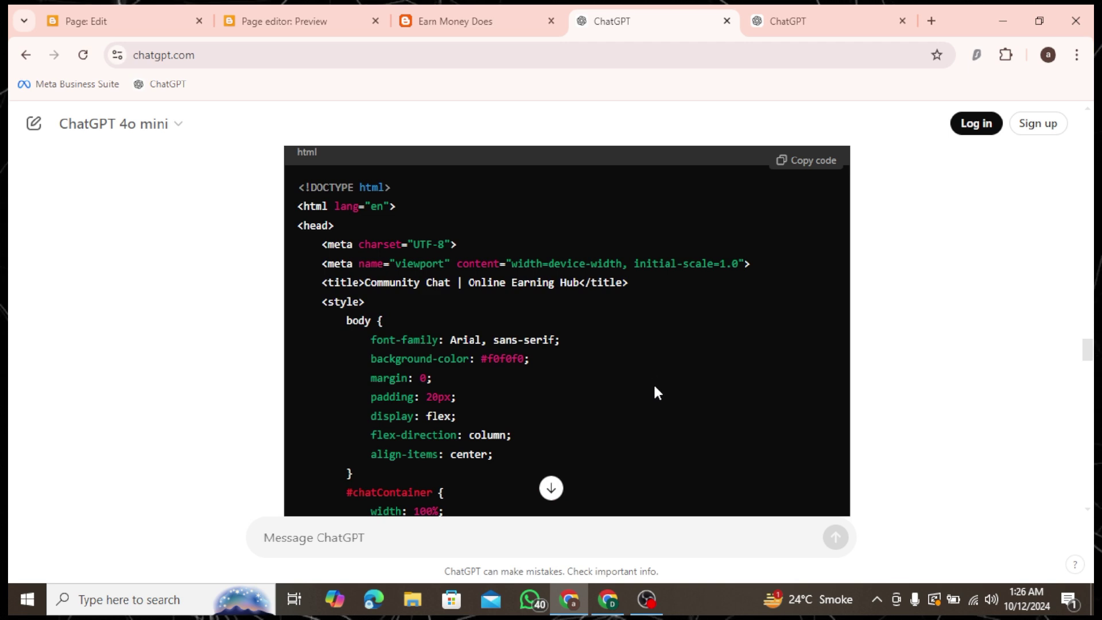
pyautogui.scroll(2, 654, 385)
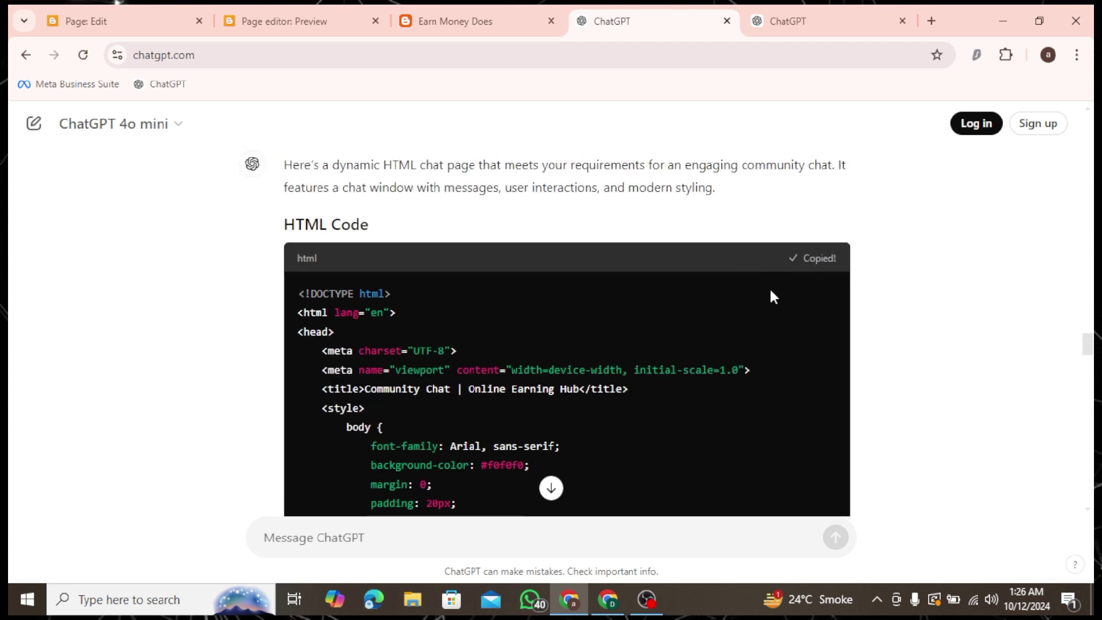
pyautogui.click(323, 13)
pyautogui.hotkey('ctrl', 'pageup')
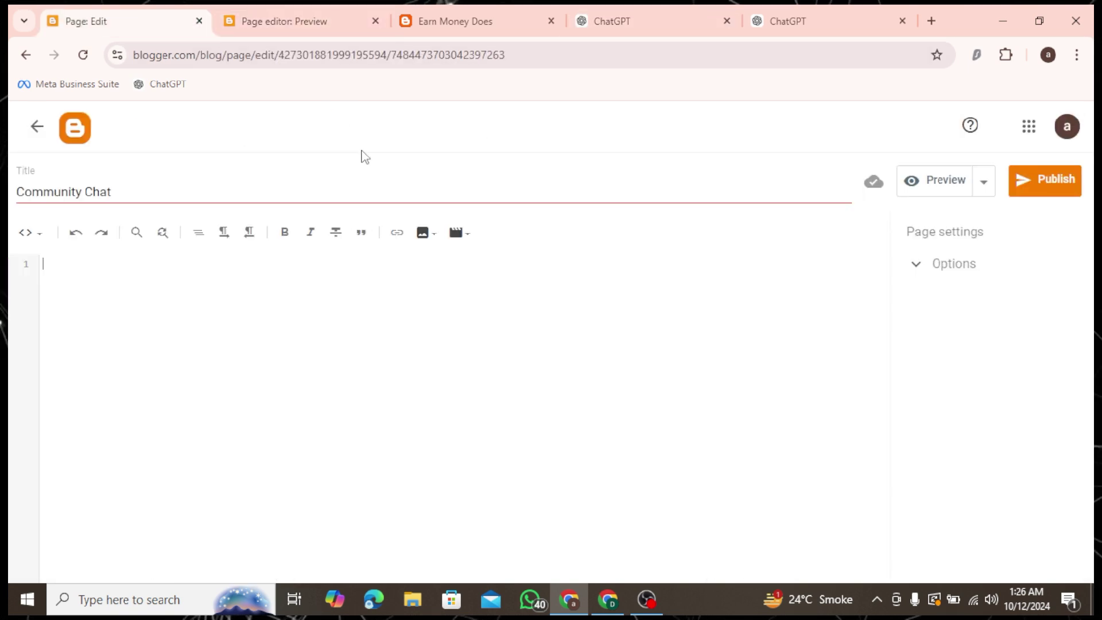
pyautogui.click(30, 232)
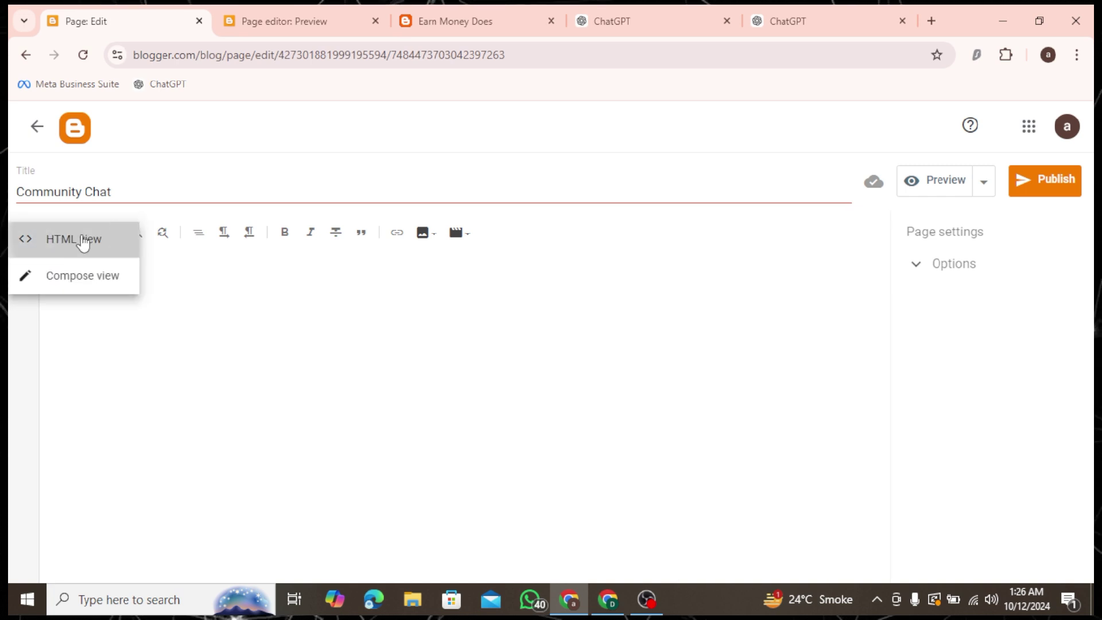
pyautogui.click(87, 239)
pyautogui.hotkey('ctrl', 'v')
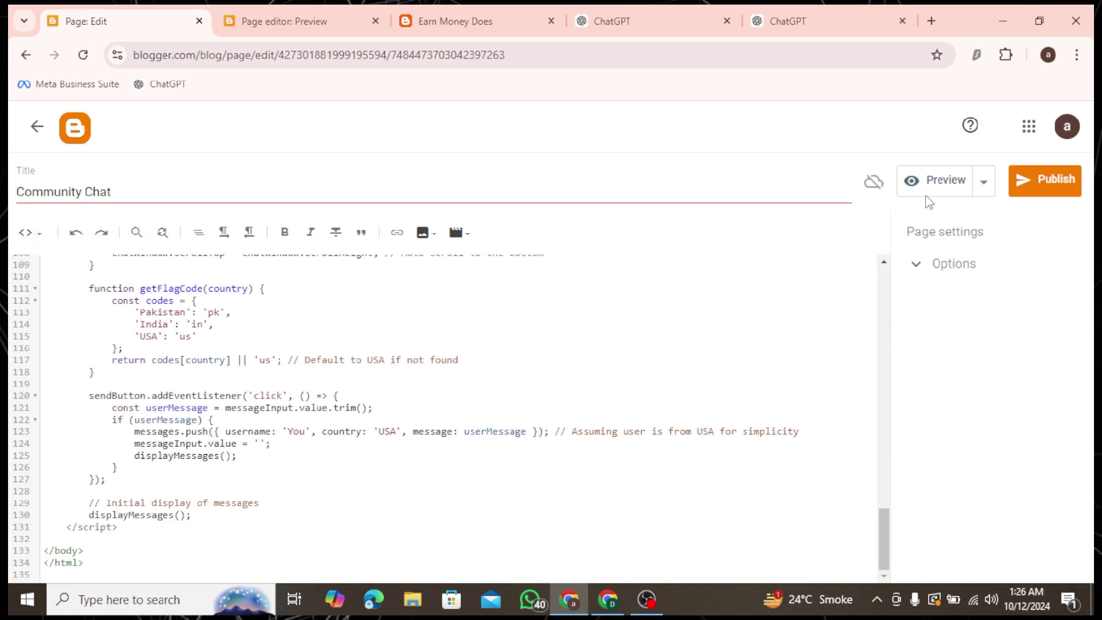
# - Preview the Community Chat page and examine its sample messages, message box and comment area
pyautogui.click(935, 180)
pyautogui.scroll(2, 479, 417)
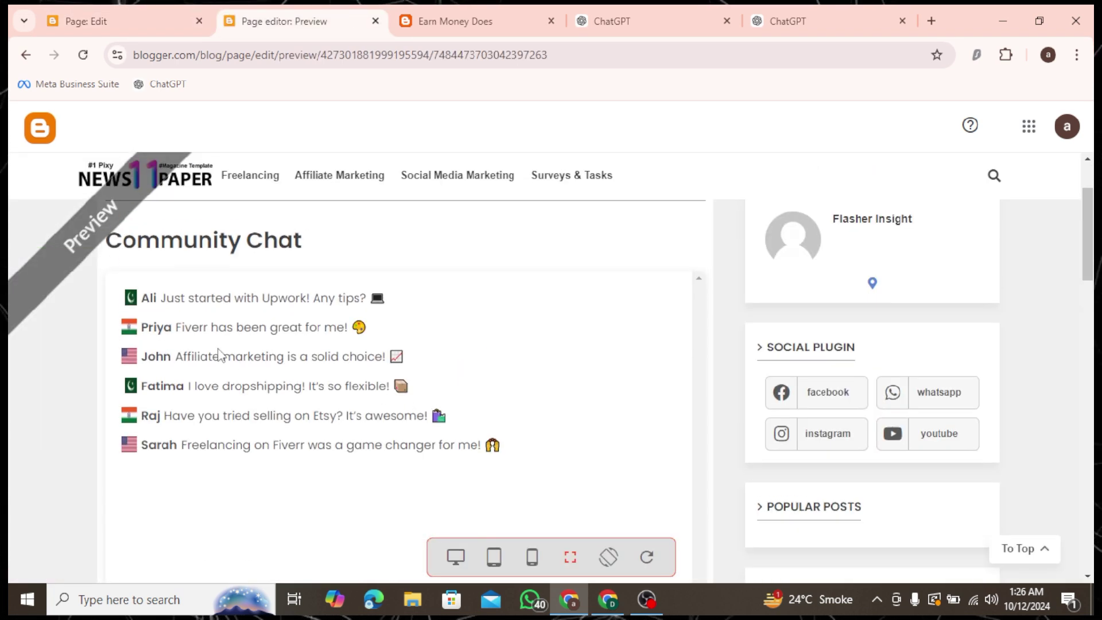
pyautogui.scroll(-4, 291, 354)
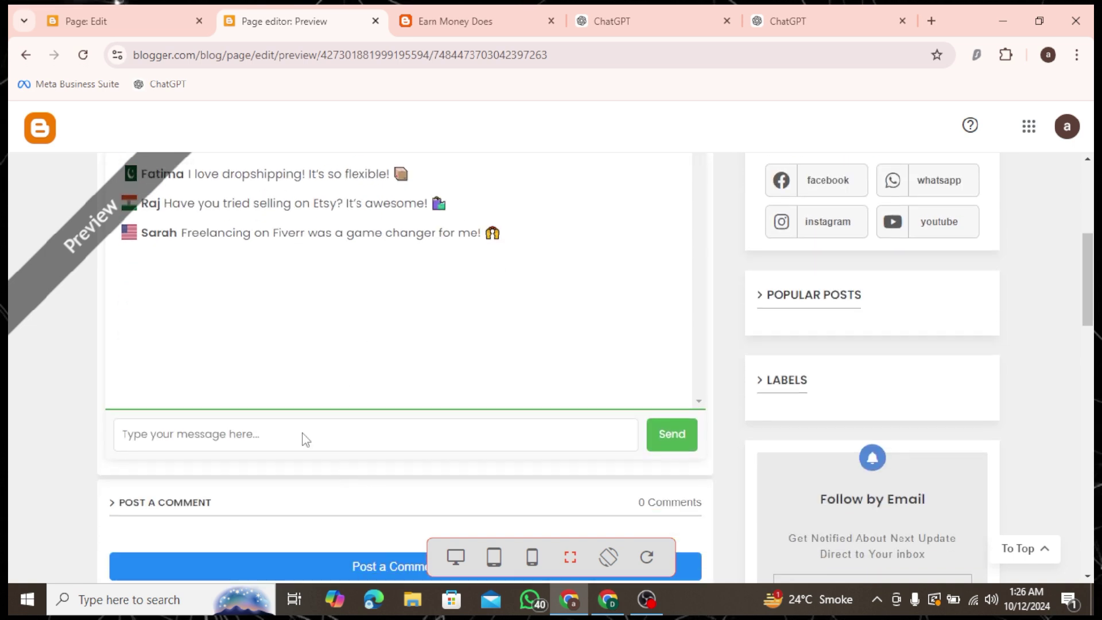
pyautogui.scroll(1, 303, 439)
pyautogui.scroll(3, 334, 347)
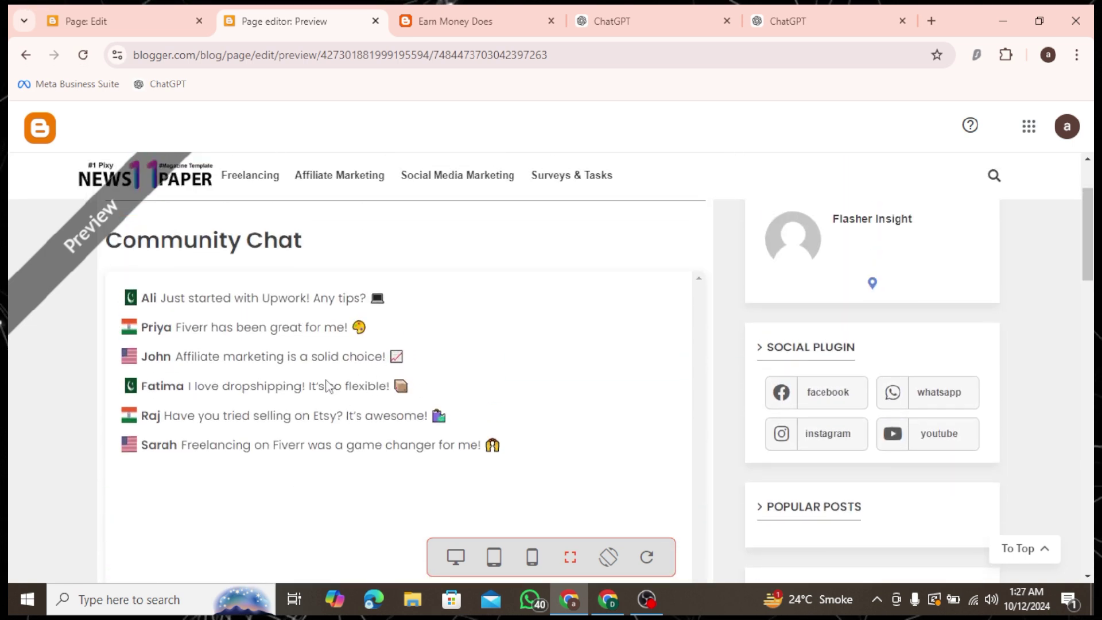
pyautogui.scroll(-2, 218, 354)
pyautogui.scroll(-3, 354, 369)
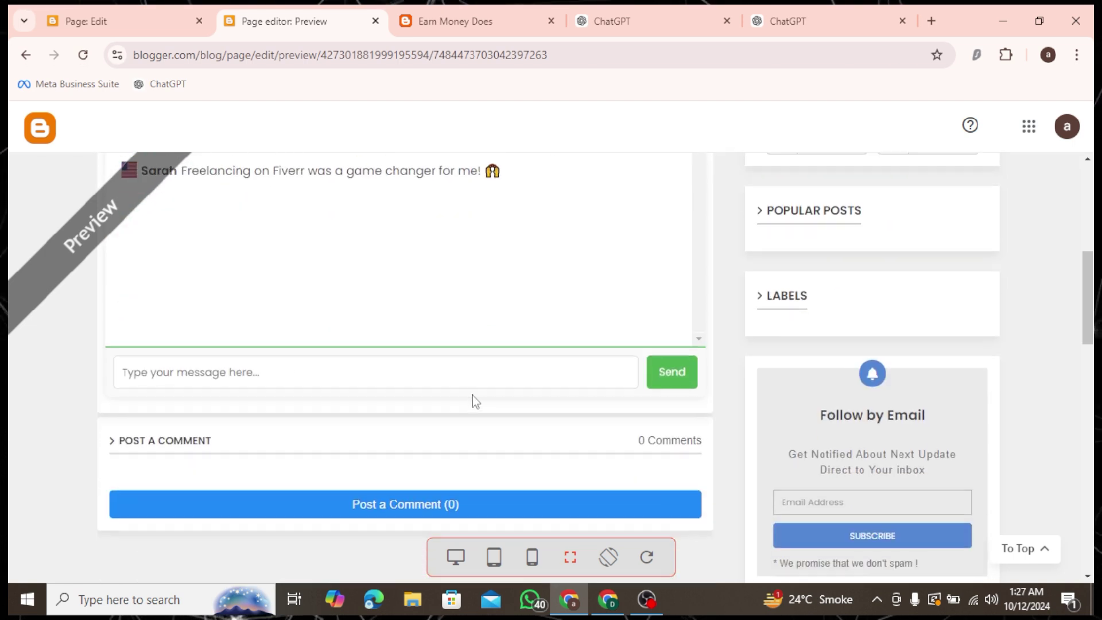
pyautogui.scroll(5, 415, 385)
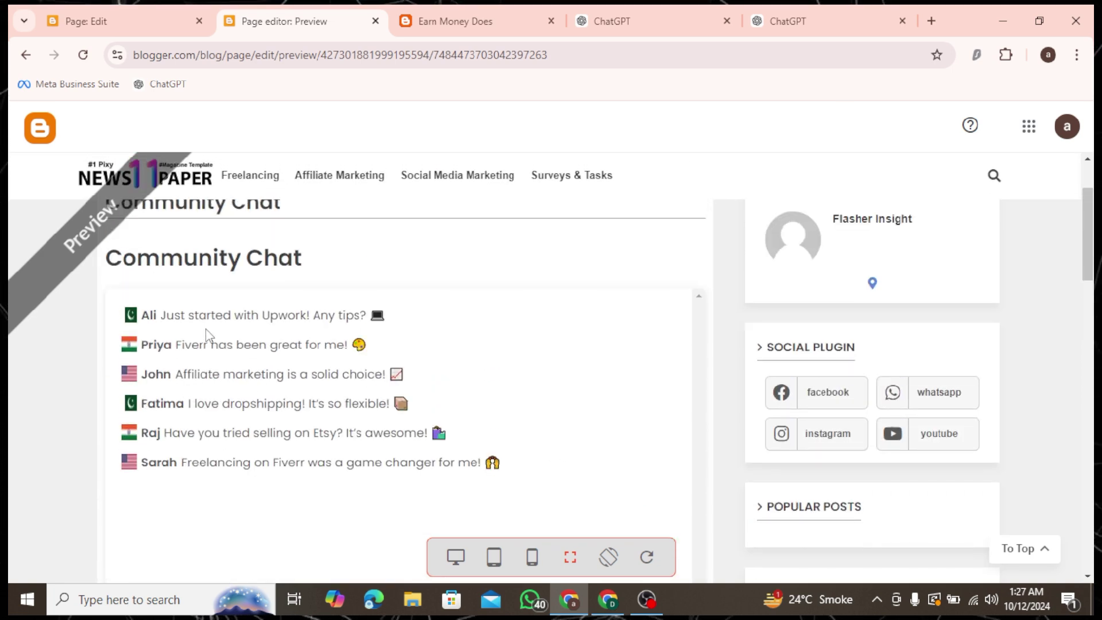
# - Review the community chat prompts and their listed feature requirements in the other ChatGPT conversation
pyautogui.click(810, 12)
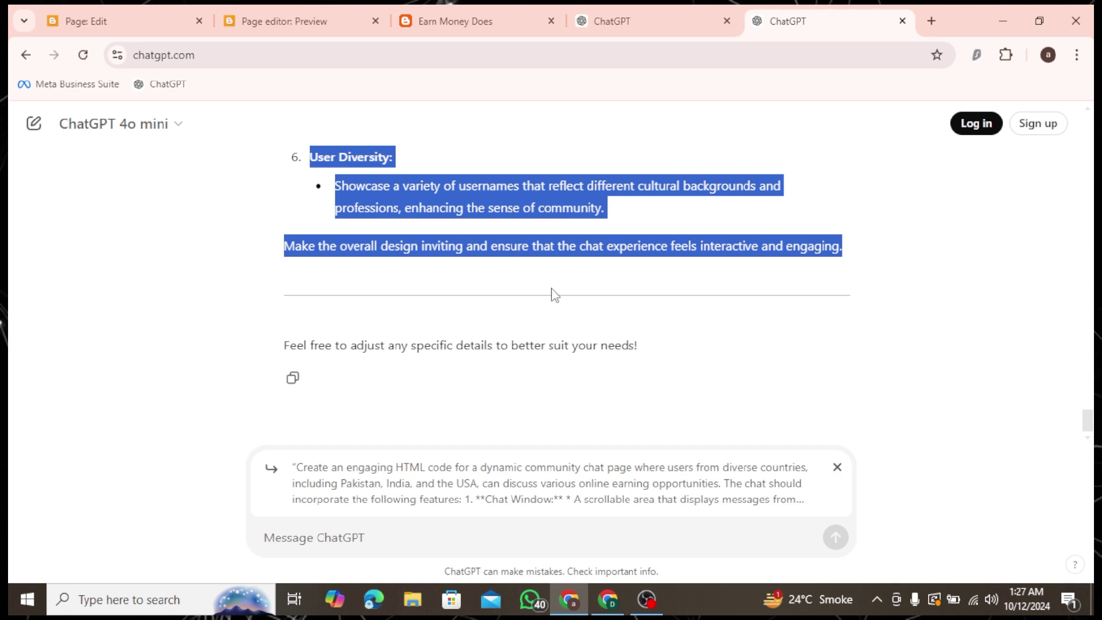
pyautogui.scroll(5, 554, 296)
pyautogui.scroll(-5, 547, 301)
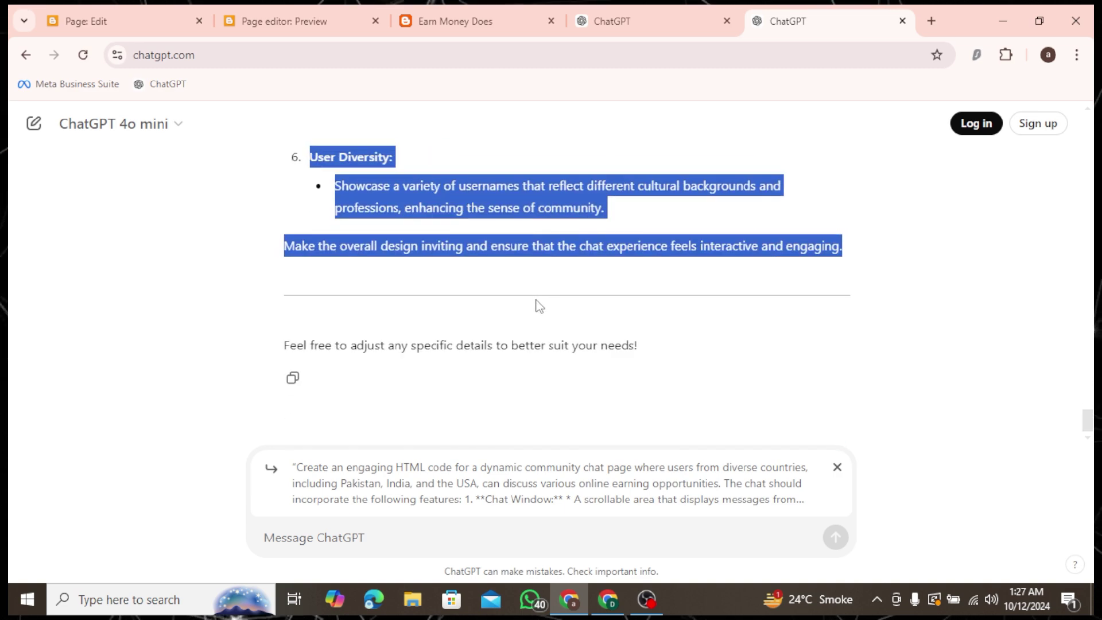
pyautogui.scroll(10, 392, 343)
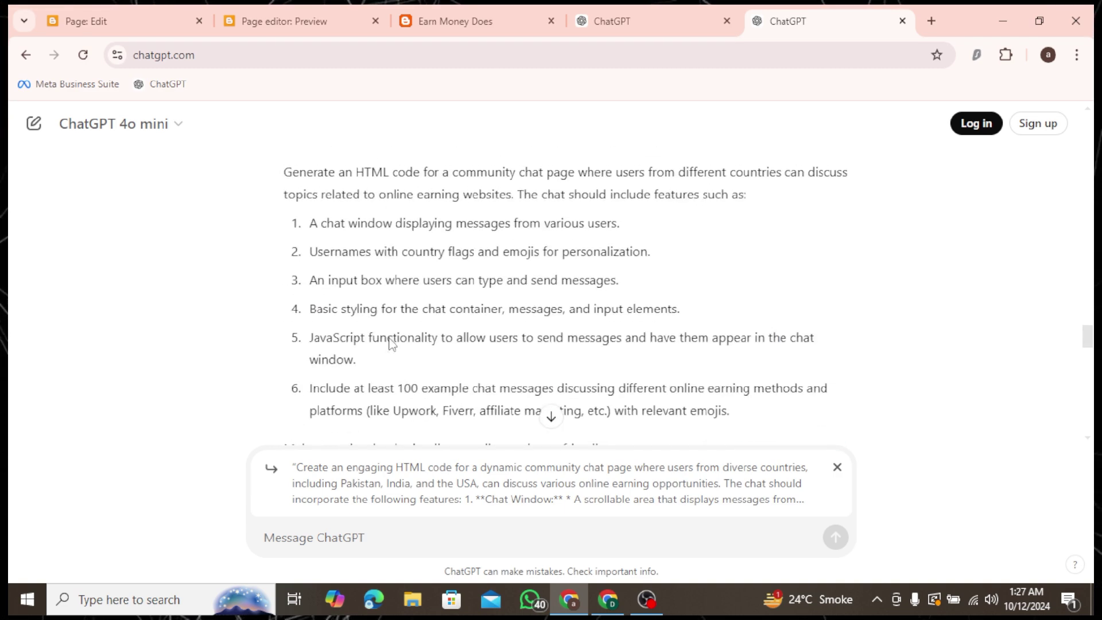
pyautogui.scroll(-10, 391, 343)
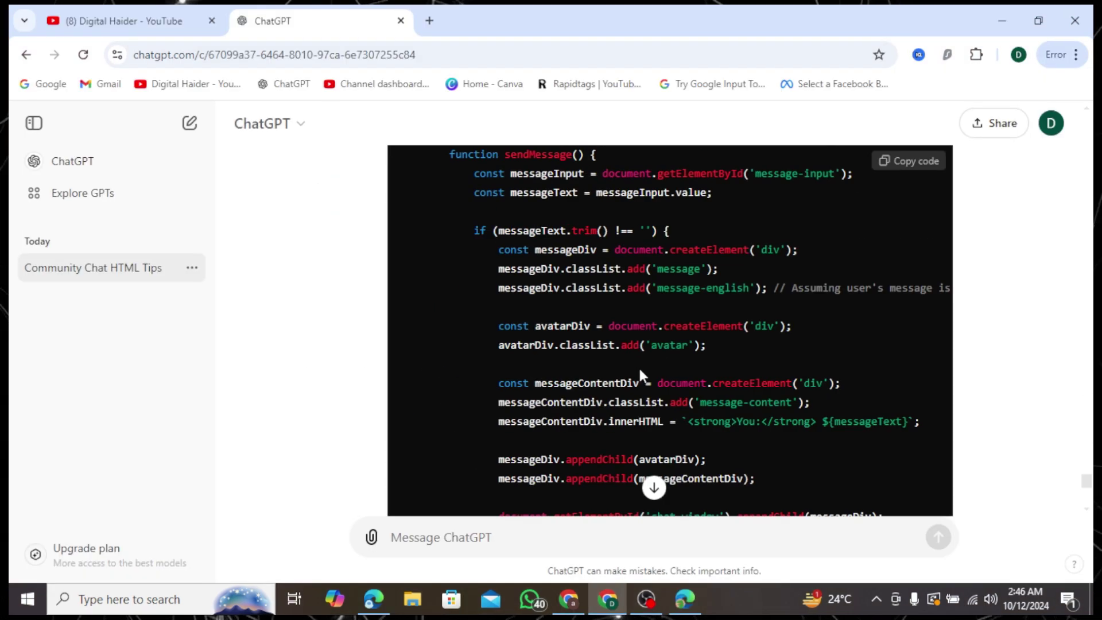
# - Examine the chat simulation and message-sending functions in the "Community Chat HTML Tips" conversation's code
pyautogui.scroll(5, 641, 370)
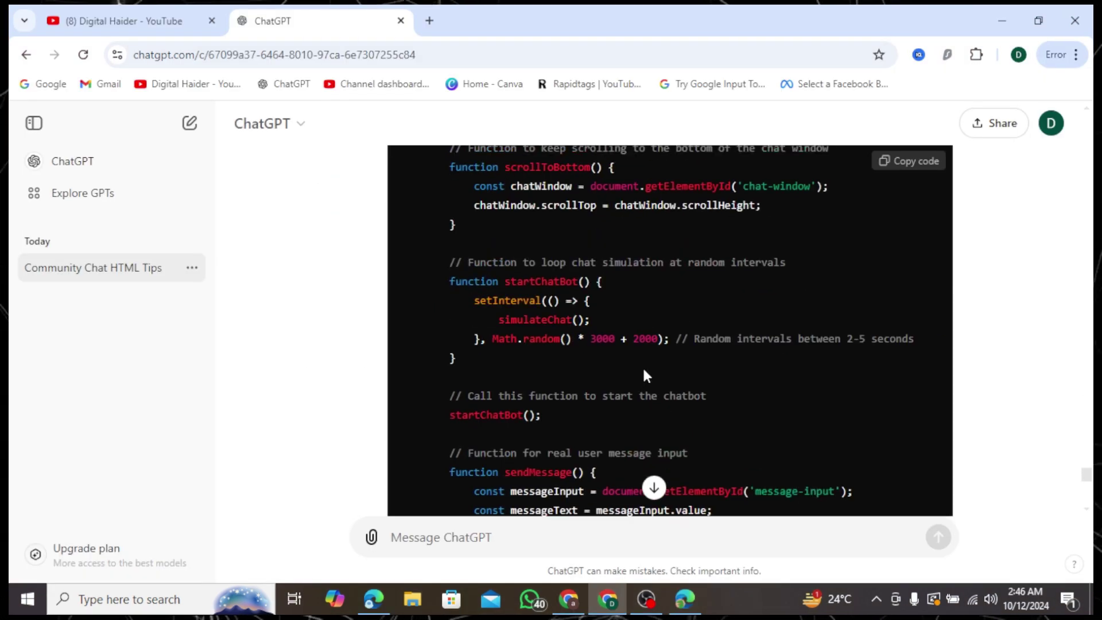
pyautogui.scroll(3, 645, 376)
pyautogui.scroll(3, 645, 367)
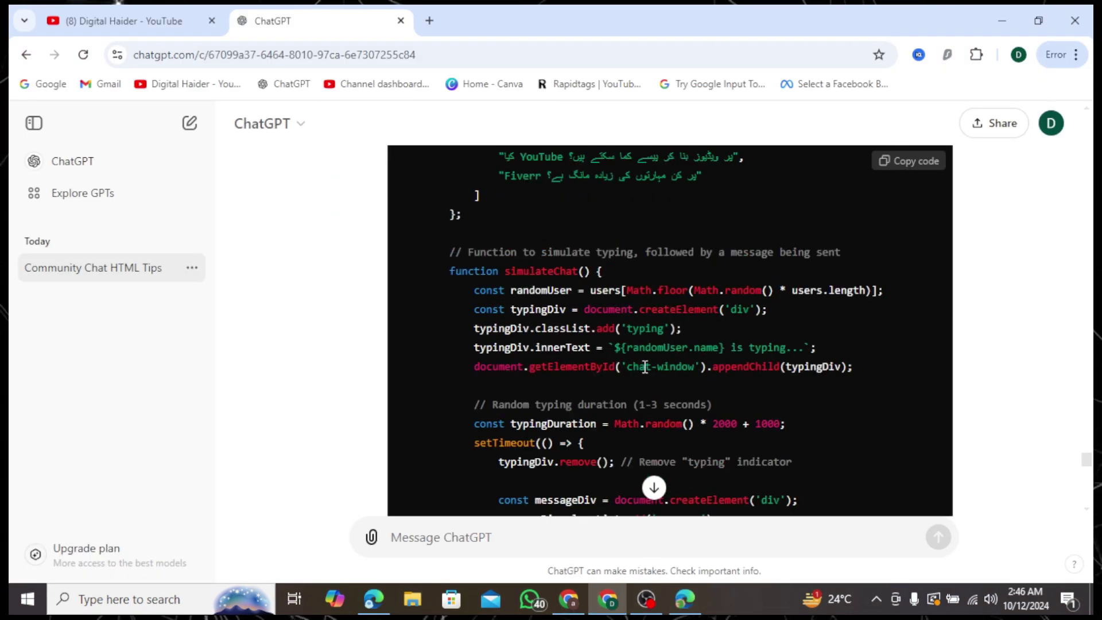
pyautogui.scroll(3, 645, 368)
pyautogui.scroll(-12, 645, 368)
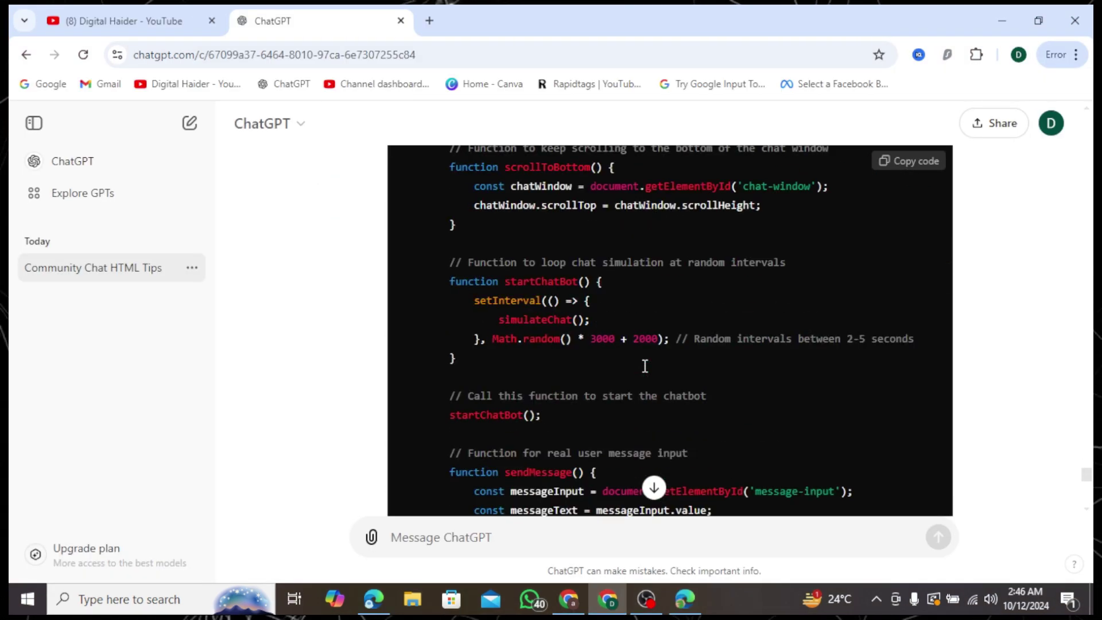
pyautogui.scroll(-5, 644, 366)
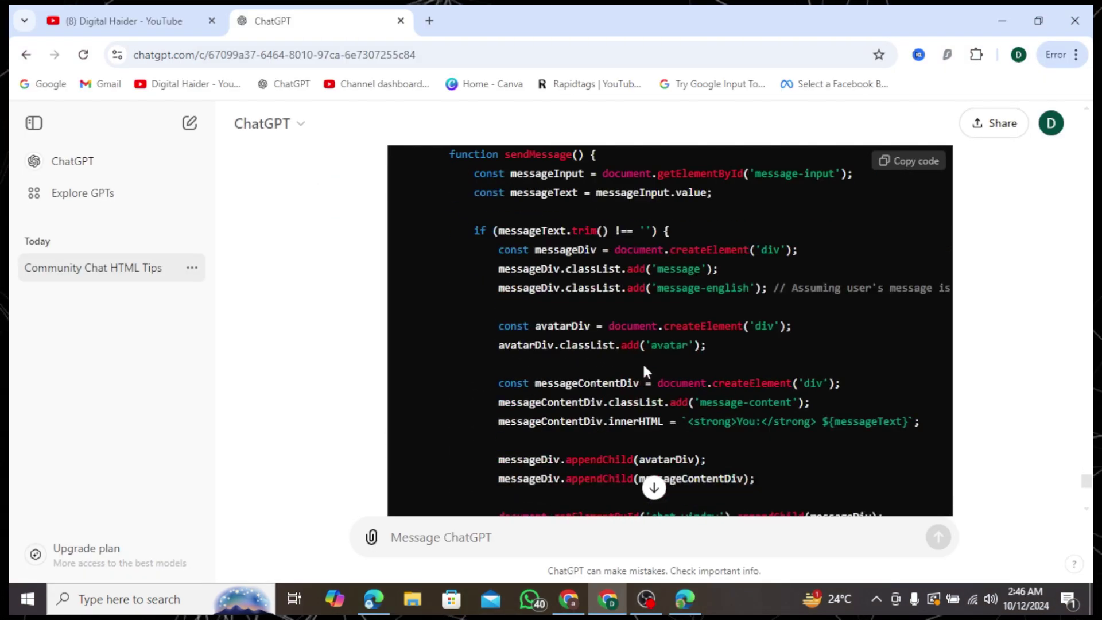
# - Check the key changes in the Edge ChatGPT conversation and the running chat on the published Community Chat page in Chrome
pyautogui.click(683, 600)
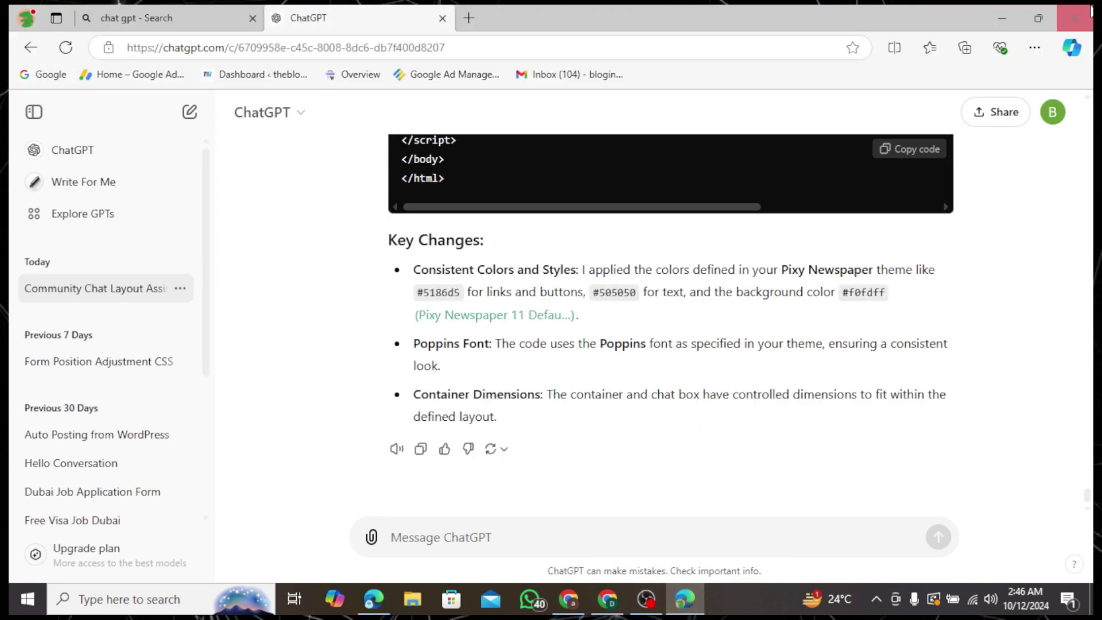
pyautogui.click(568, 600)
pyautogui.scroll(-8, 443, 386)
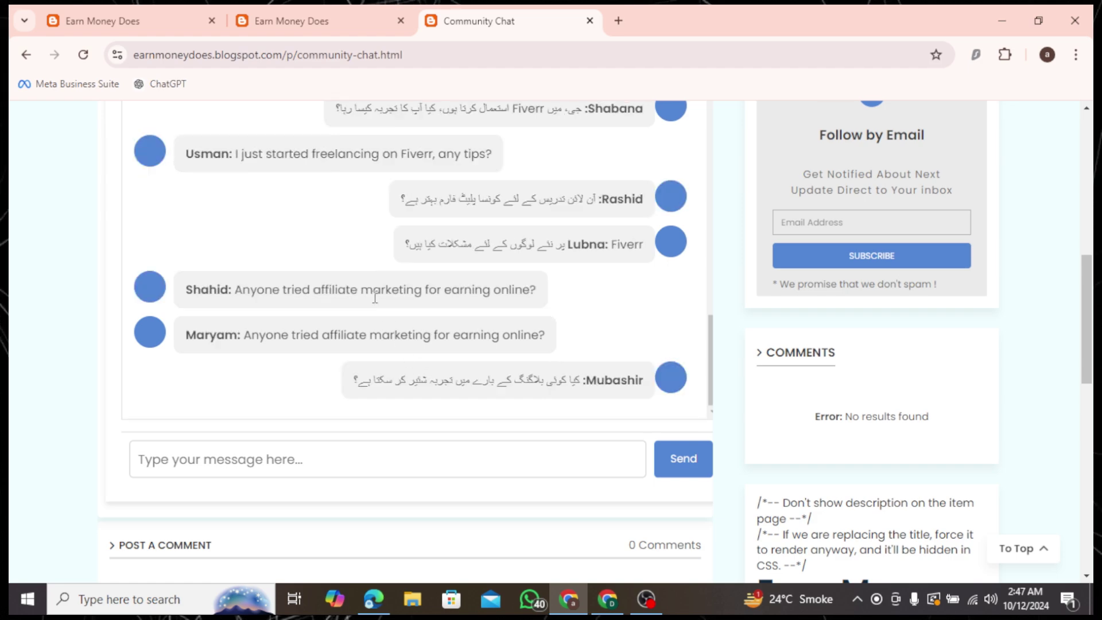
# - Examine the enhanced features and updated code in ChatGPT's reply to "extand data users and superenchacne this"
pyautogui.click(607, 599)
pyautogui.scroll(10, 1006, 365)
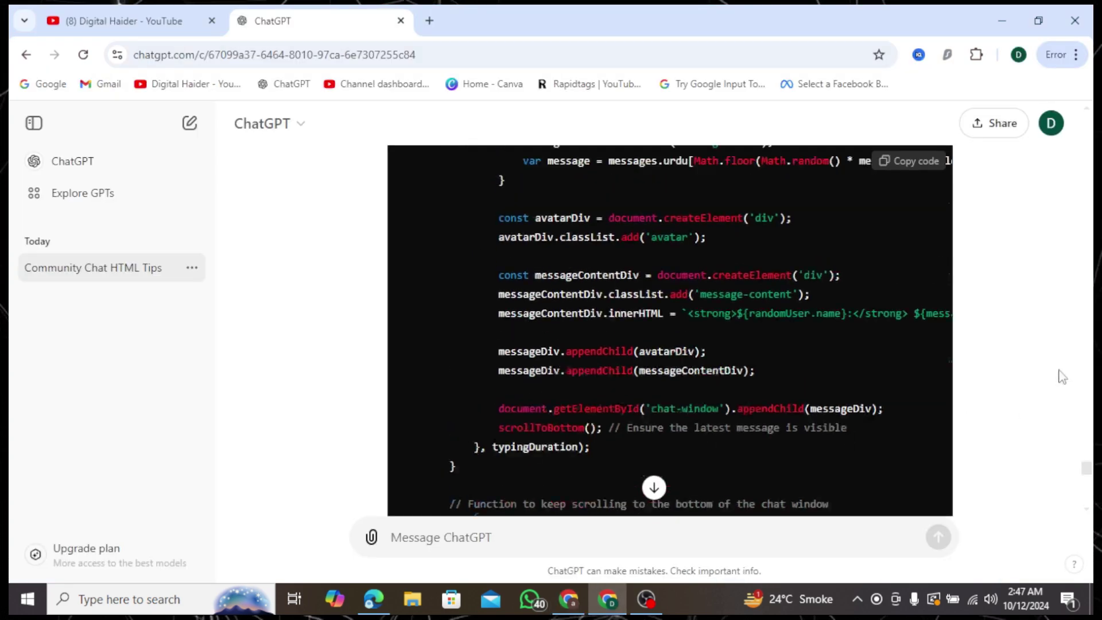
pyautogui.scroll(20, 1003, 360)
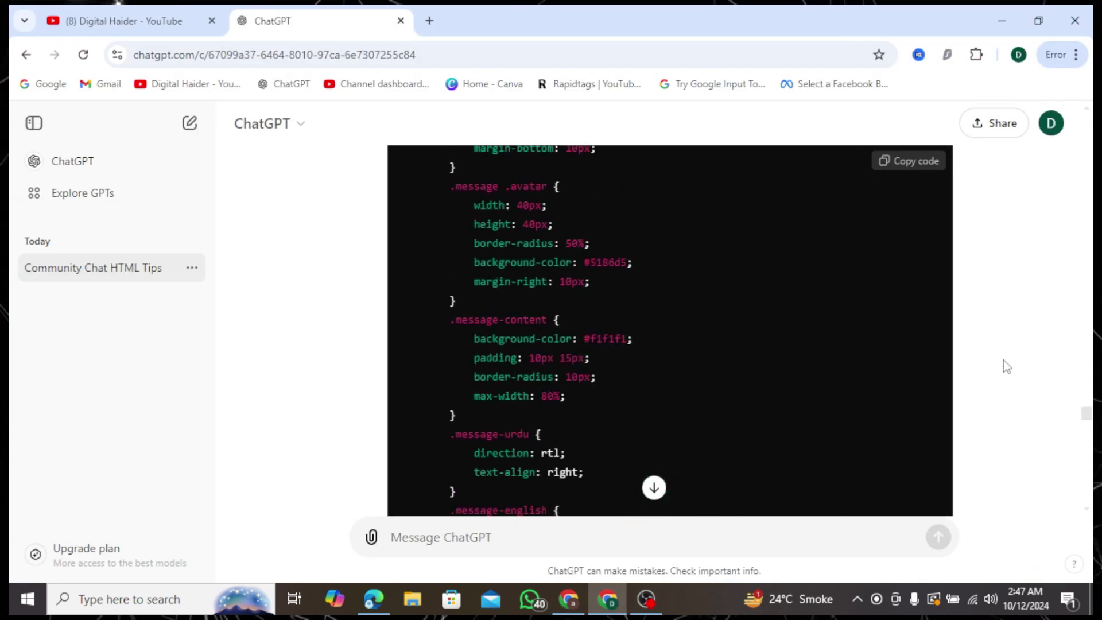
pyautogui.scroll(-5, 1003, 359)
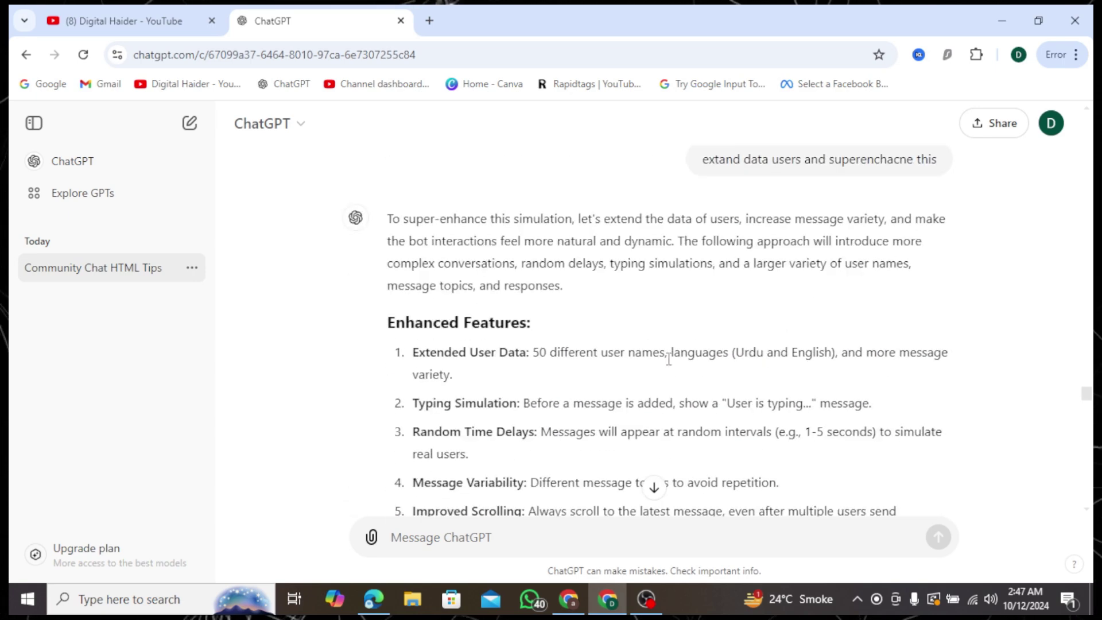
pyautogui.scroll(-2, 459, 293)
pyautogui.scroll(2, 435, 274)
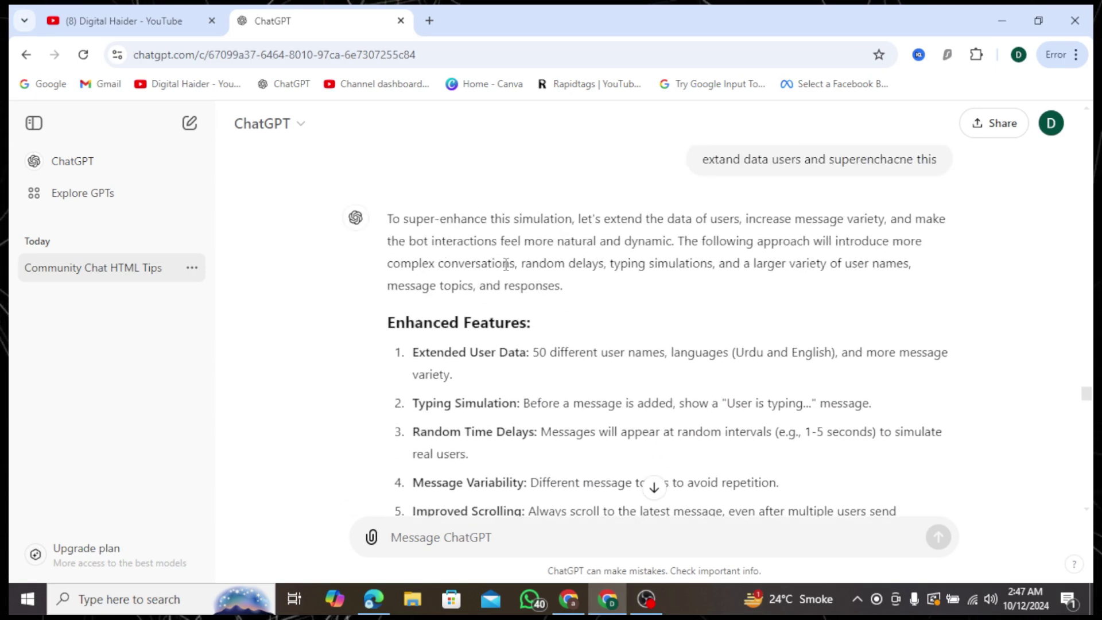
pyautogui.scroll(-2, 596, 302)
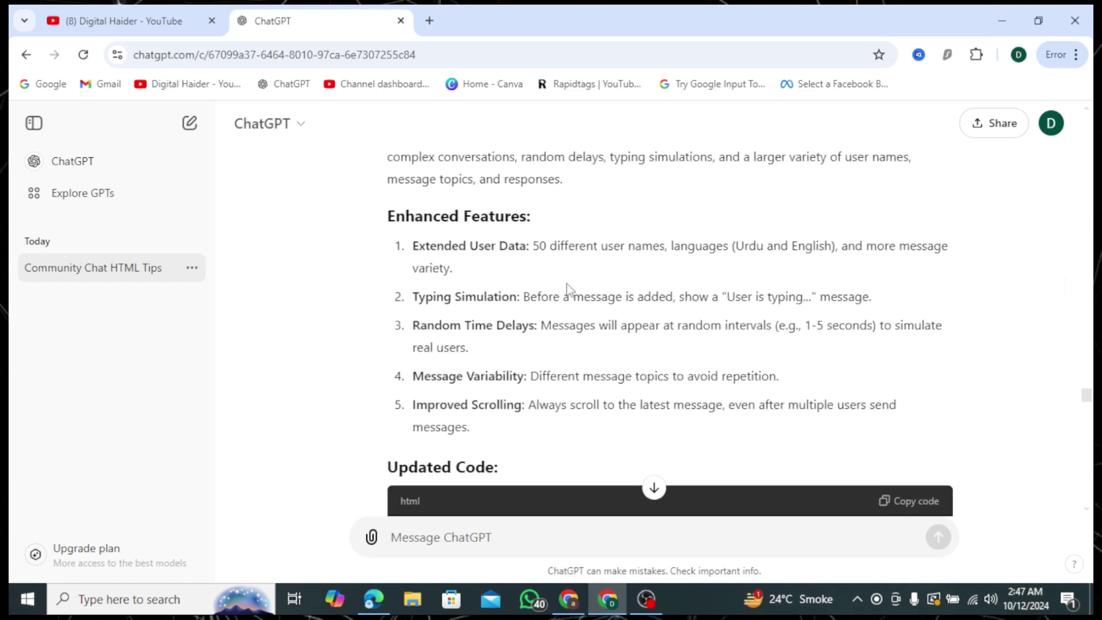
pyautogui.scroll(-15, 575, 285)
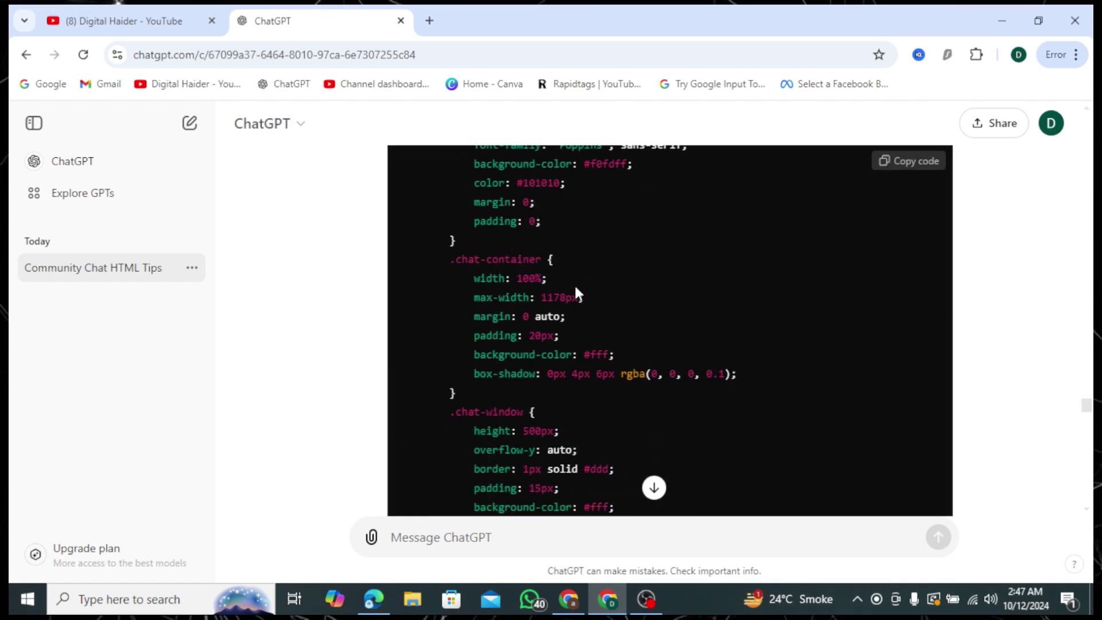
pyautogui.scroll(-10, 575, 291)
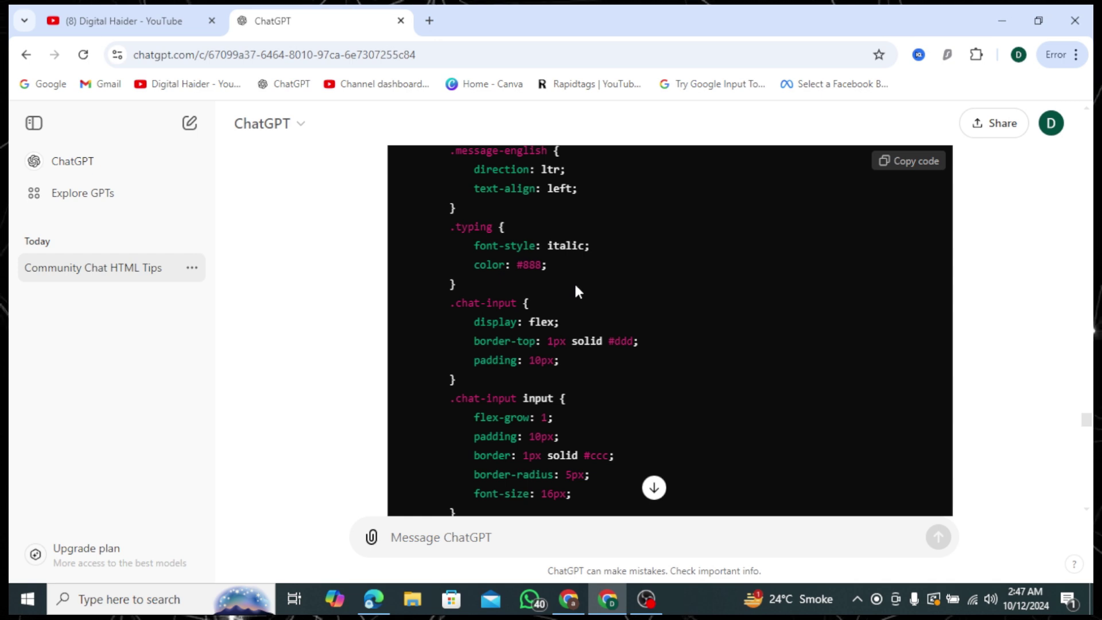
# - Return to the blog's Chrome window and open the Community Chat page from Blogger's page list for editing
pyautogui.click(568, 598)
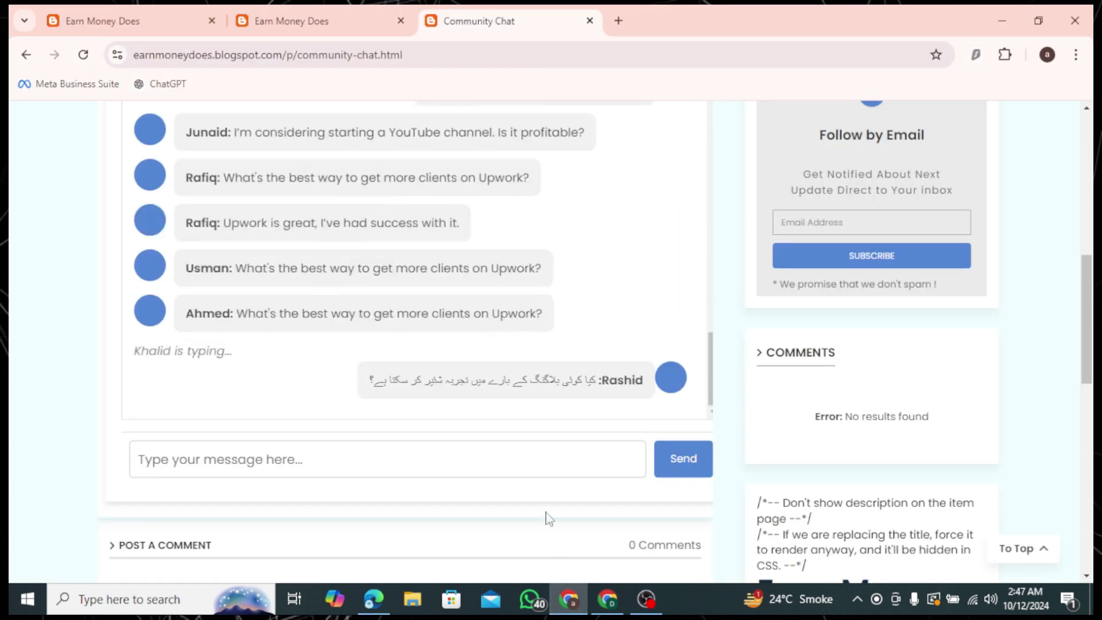
pyautogui.click(344, 23)
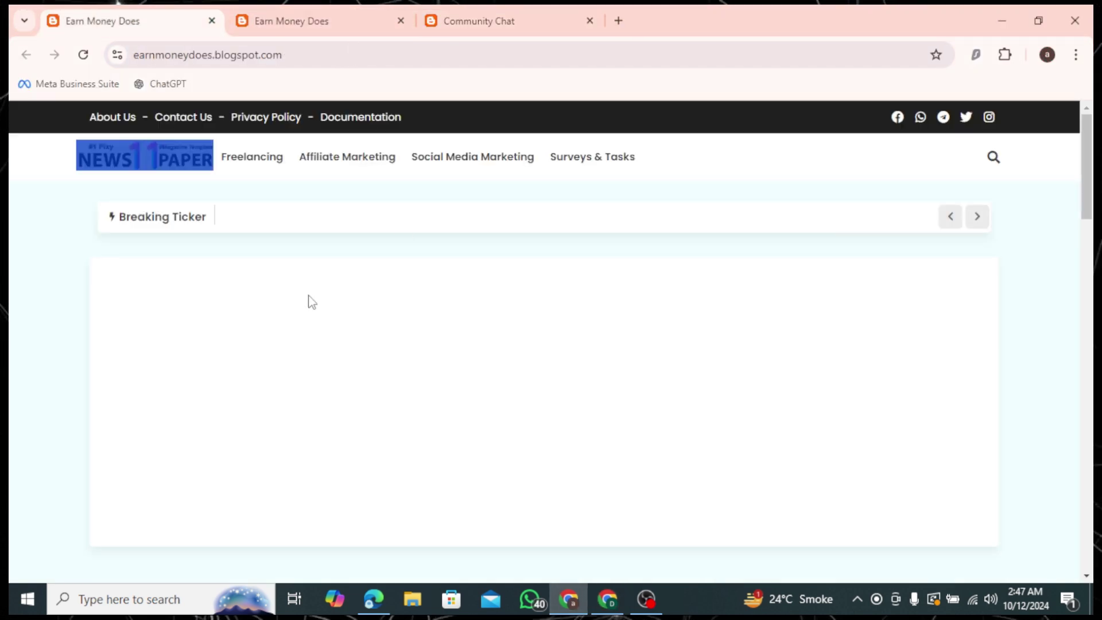
pyautogui.click(304, 11)
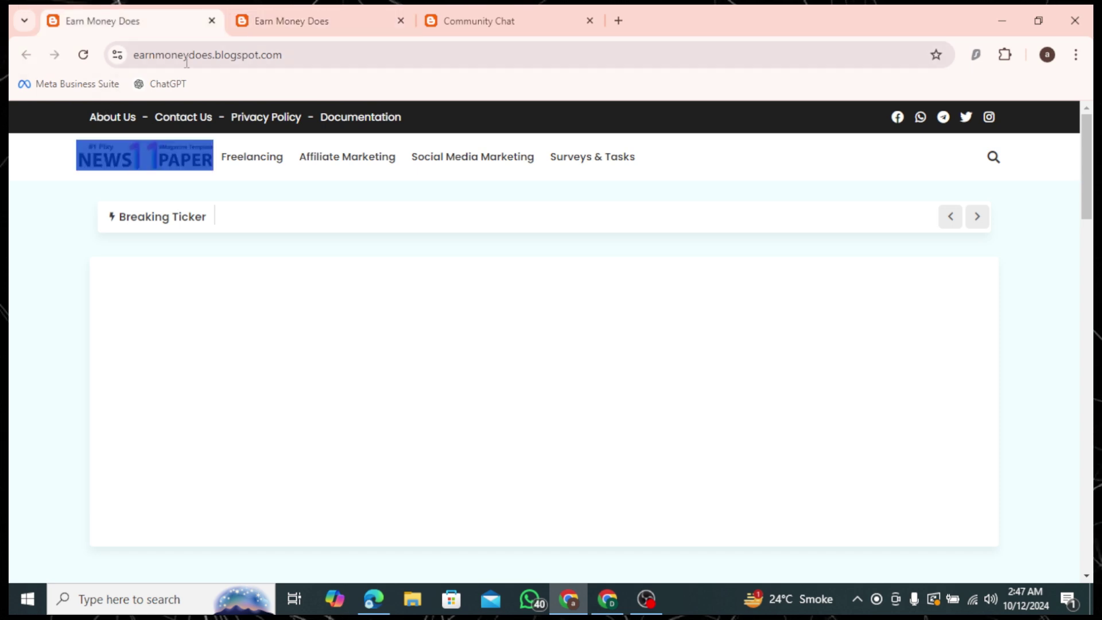
pyautogui.click(618, 20)
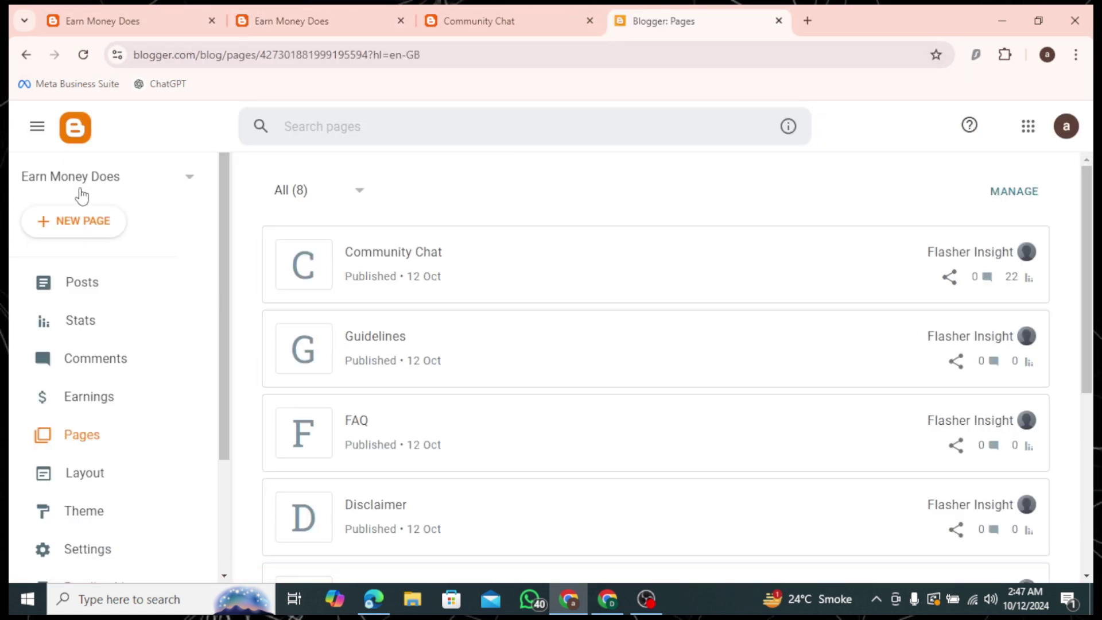
pyautogui.click(366, 276)
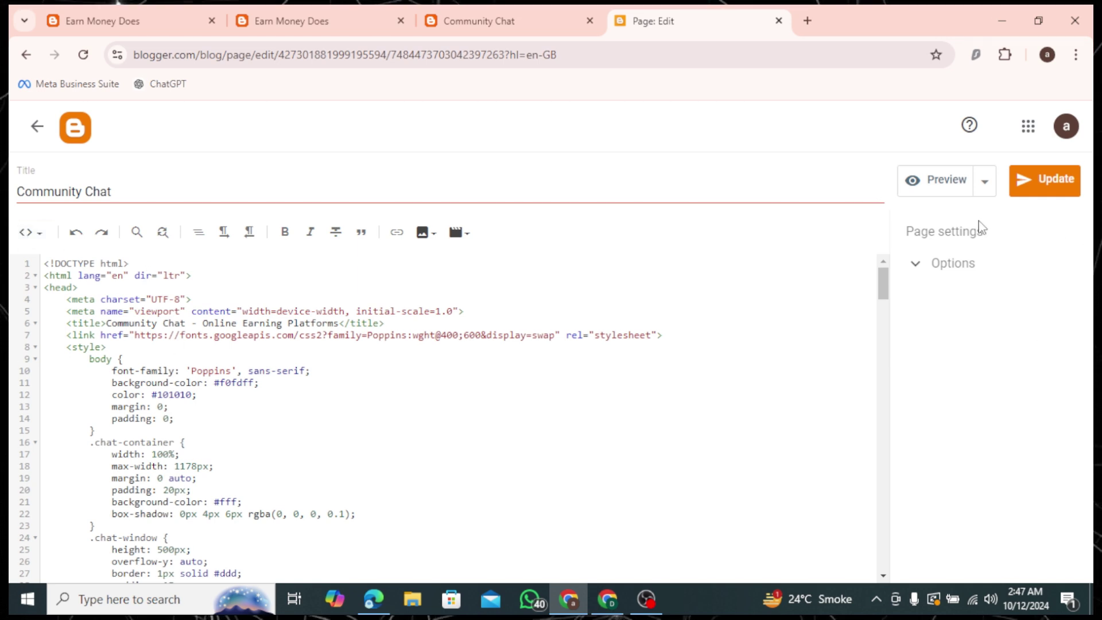
# - Send the message "hey" in the chat on the published Community Chat page
pyautogui.click(459, 6)
pyautogui.scroll(5, 450, 362)
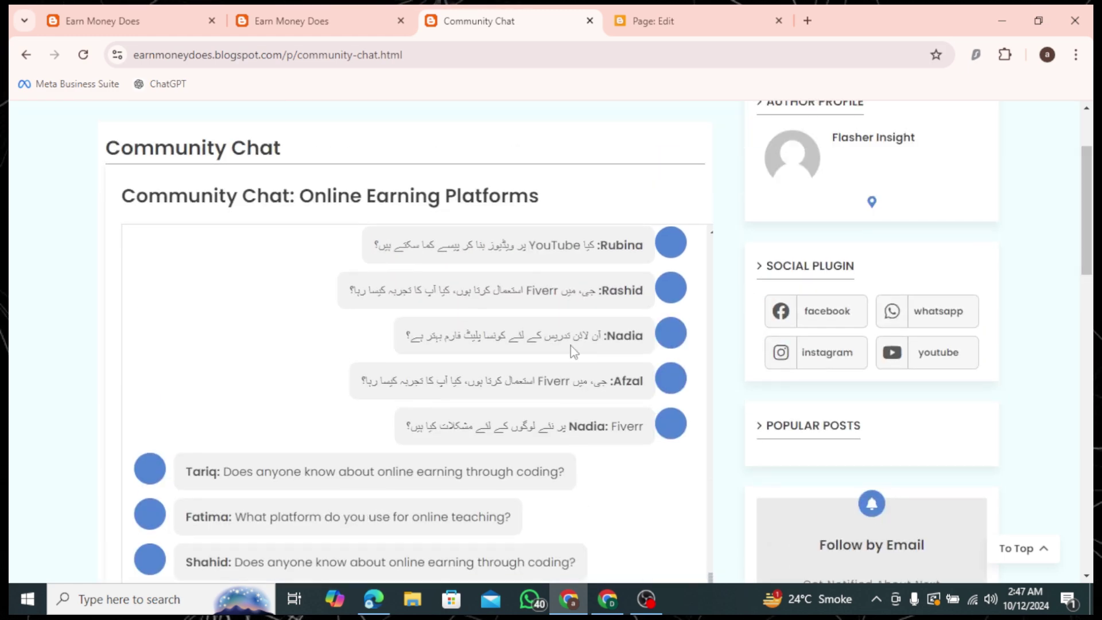
pyautogui.scroll(-8, 505, 350)
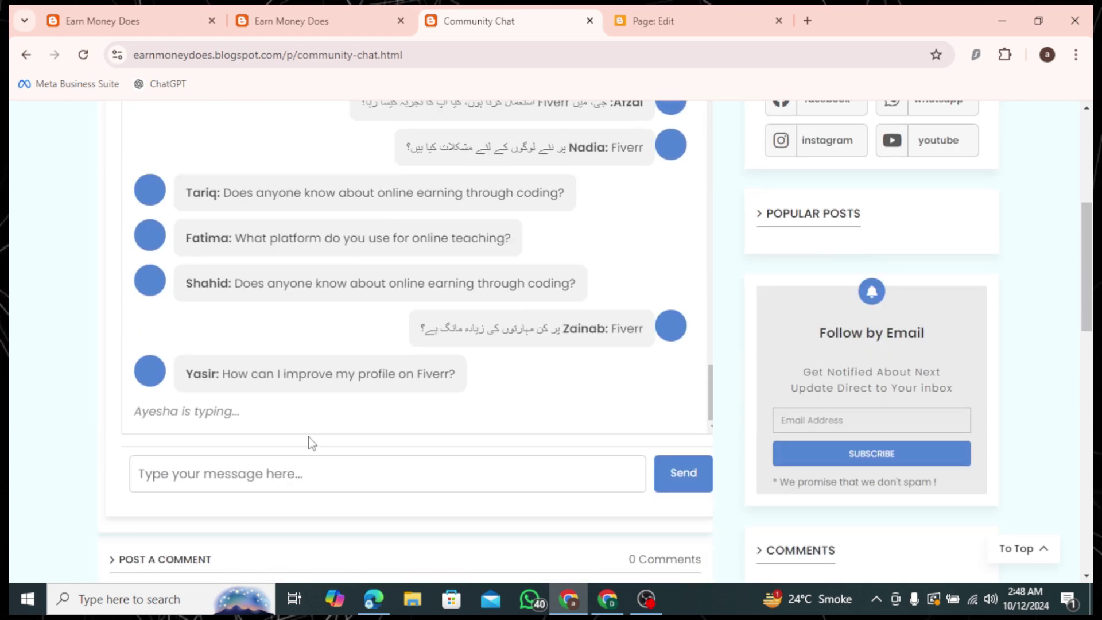
pyautogui.write('hey')
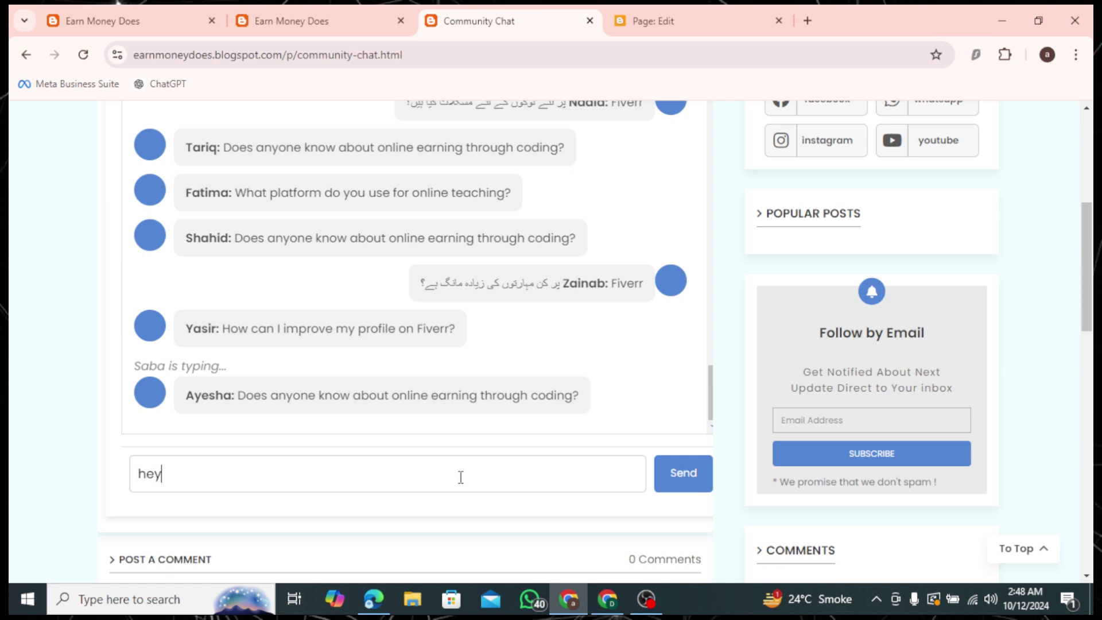
pyautogui.click(665, 484)
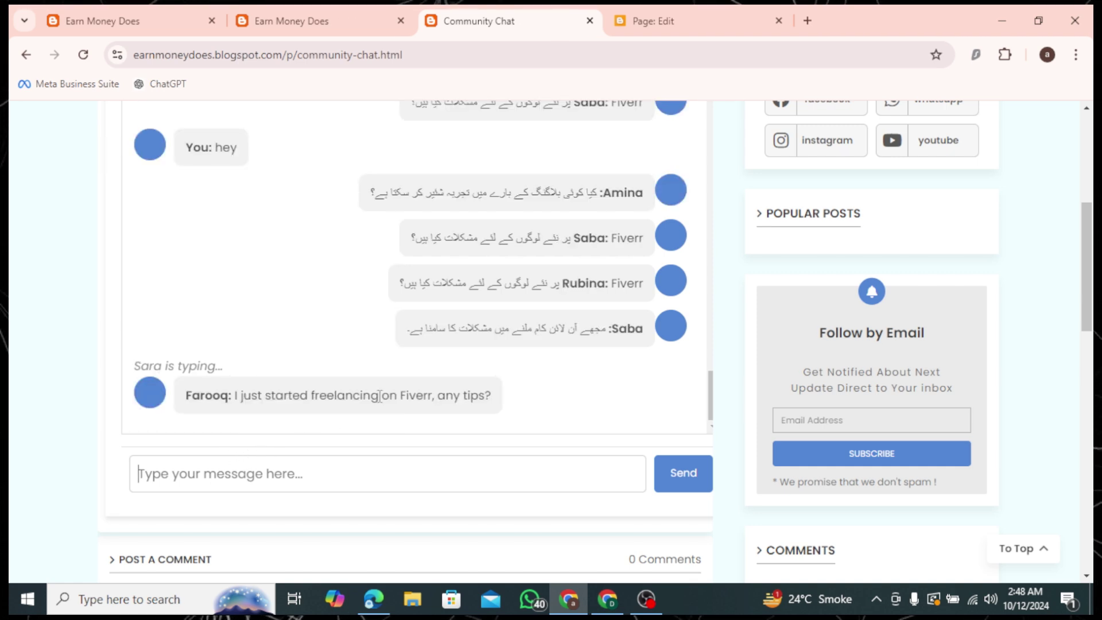
# - Review the simulated conversation and the overall layout of the published Community Chat page
pyautogui.scroll(3, 379, 396)
pyautogui.scroll(10, 399, 390)
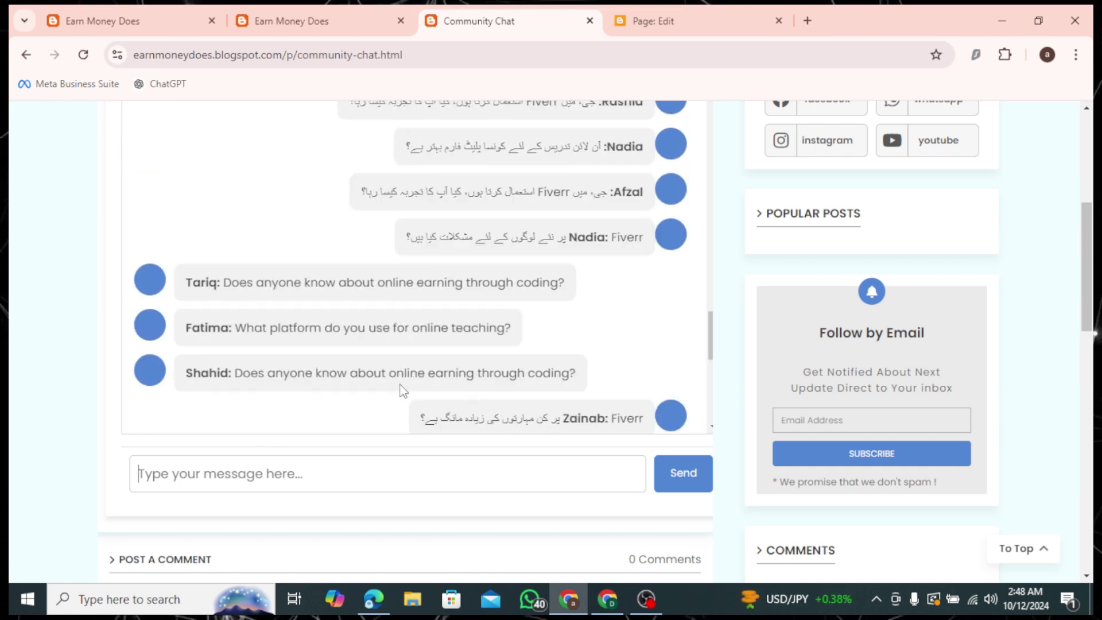
pyautogui.scroll(6, 803, 330)
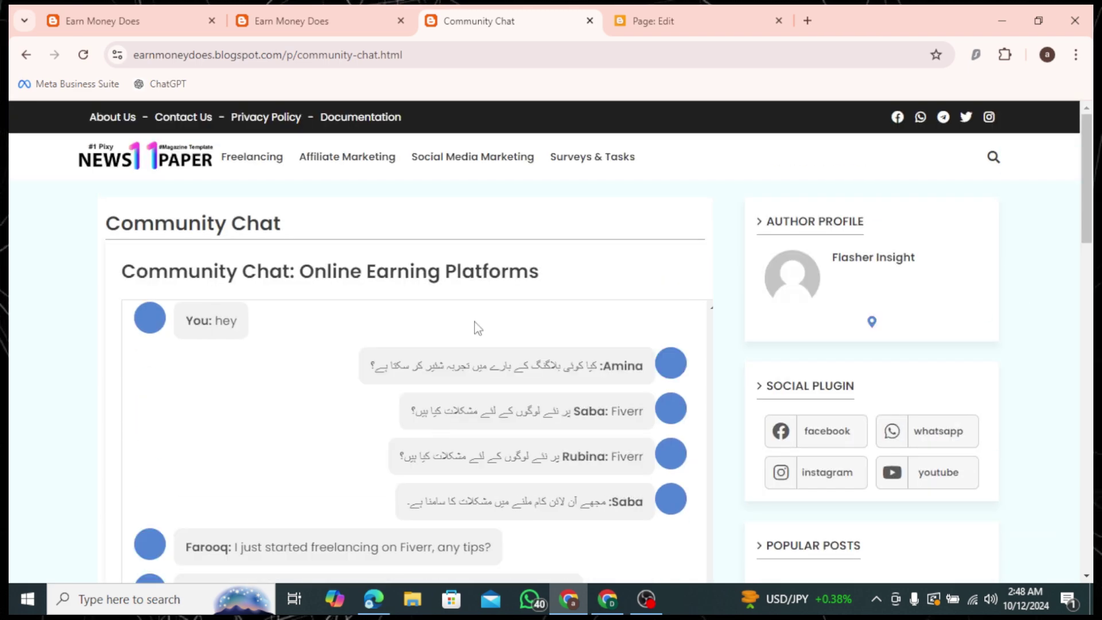
pyautogui.scroll(-9, 516, 339)
pyautogui.scroll(10, 435, 353)
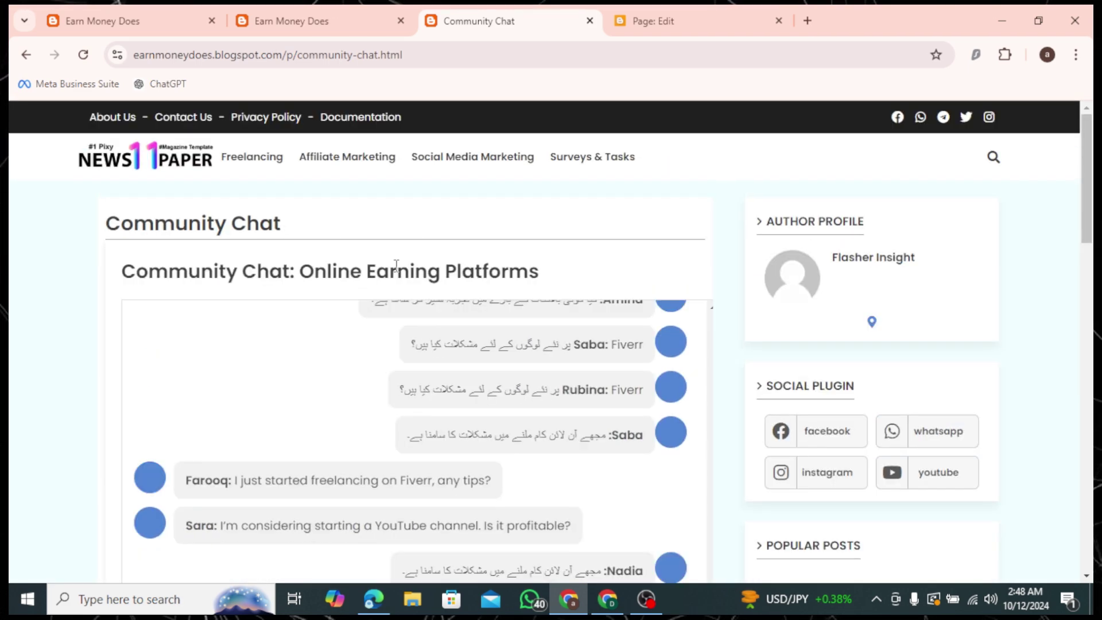
# - Leave the Community Chat page editor and look through the list of published pages and the blog's sidebar options
pyautogui.click(653, 21)
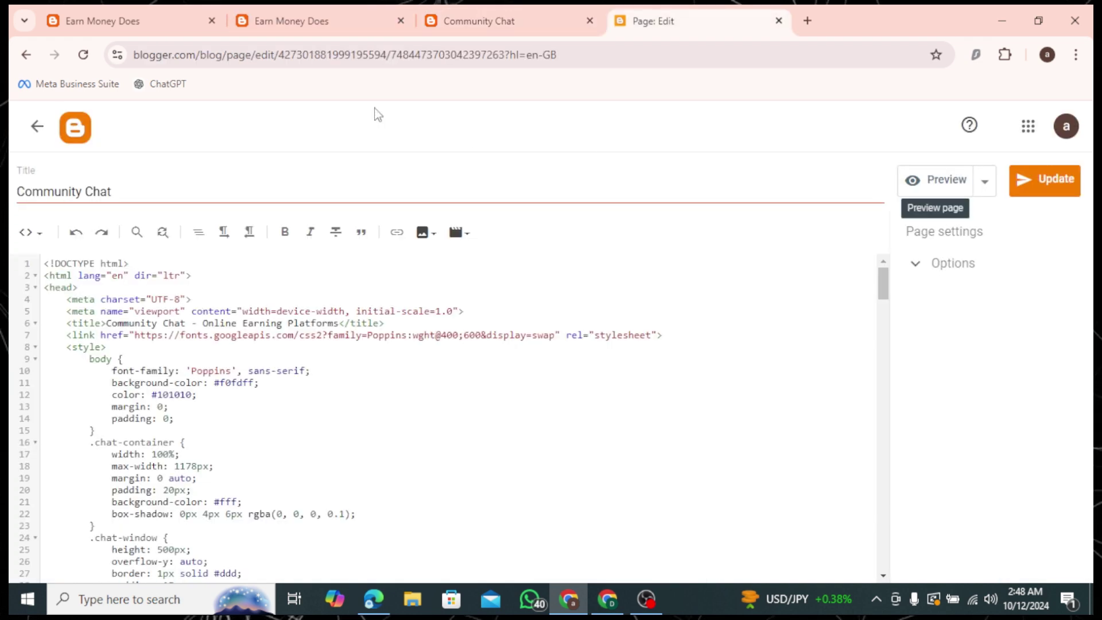
pyautogui.click(38, 127)
pyautogui.scroll(-6, 484, 347)
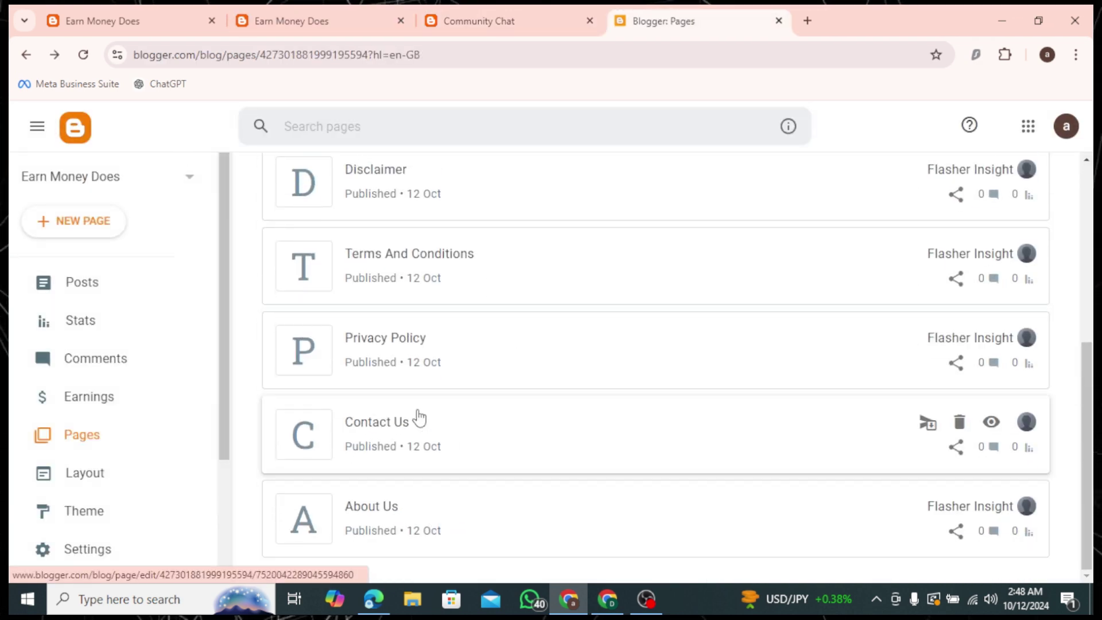
pyautogui.scroll(5, 404, 270)
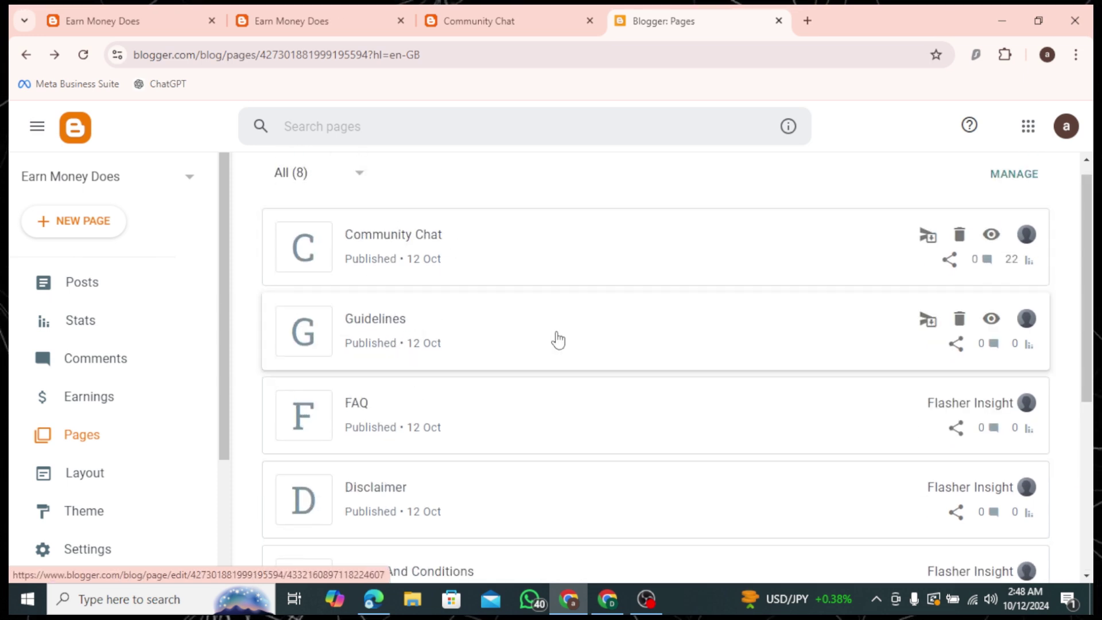
pyautogui.scroll(-5, 551, 343)
pyautogui.scroll(5, 474, 389)
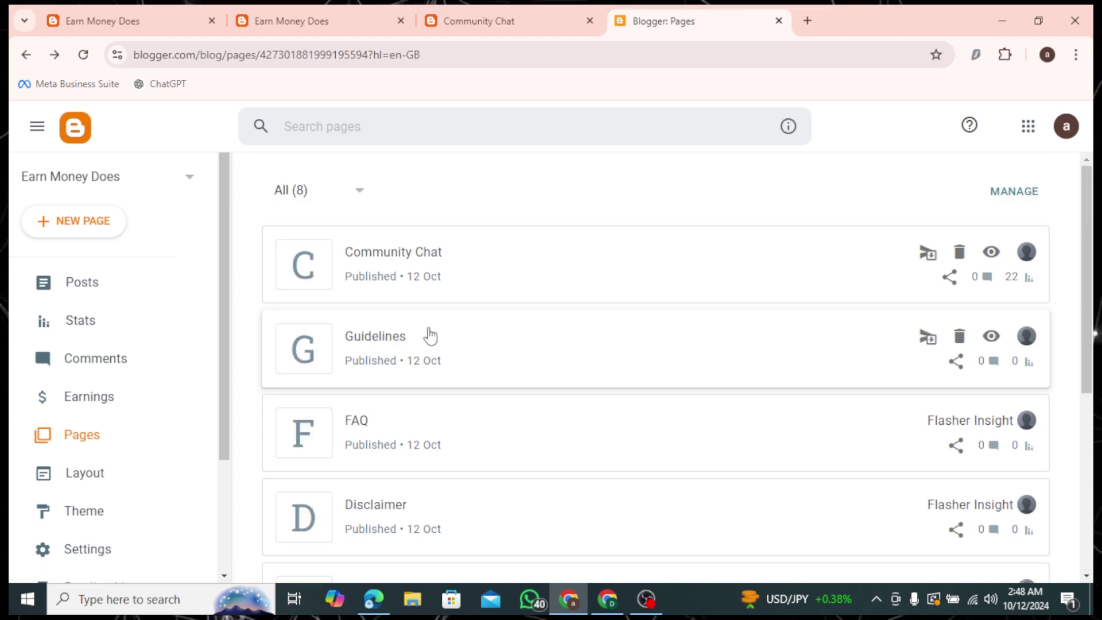
pyautogui.scroll(-3, 219, 373)
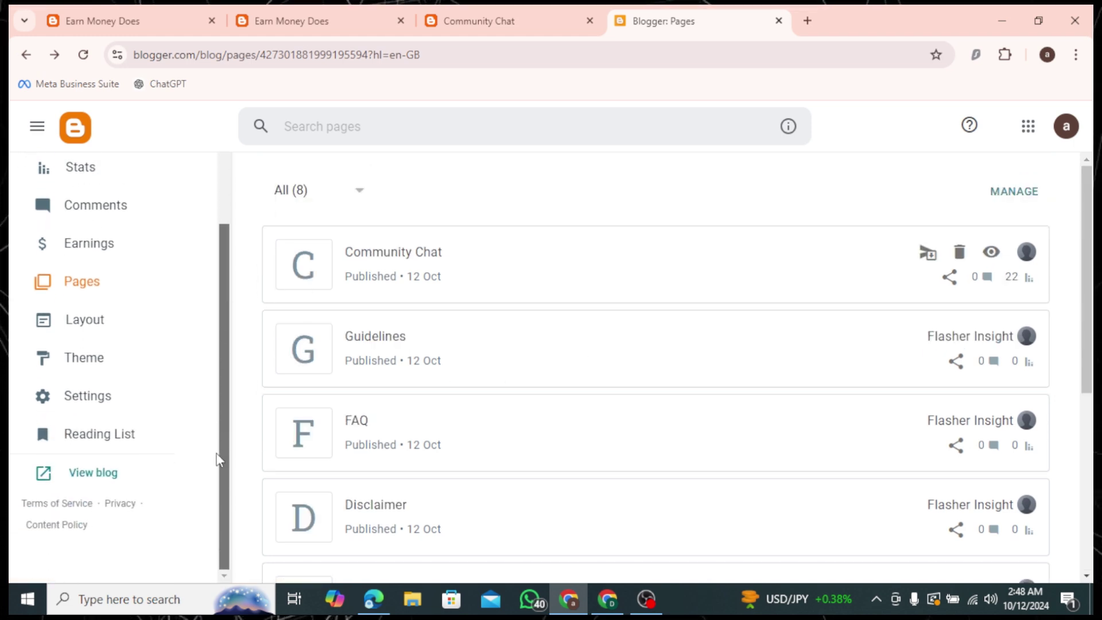
pyautogui.moveTo(225, 392); pyautogui.dragTo(229, 239)
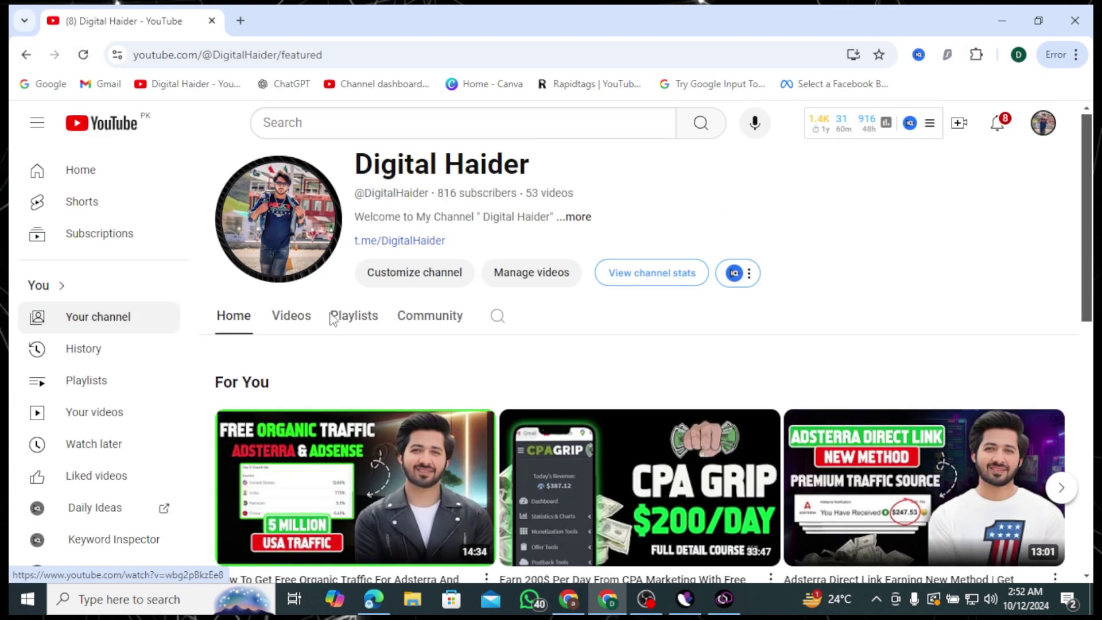
# - Look through the latest videos and the created playlists on the YouTube channel
pyautogui.click(291, 335)
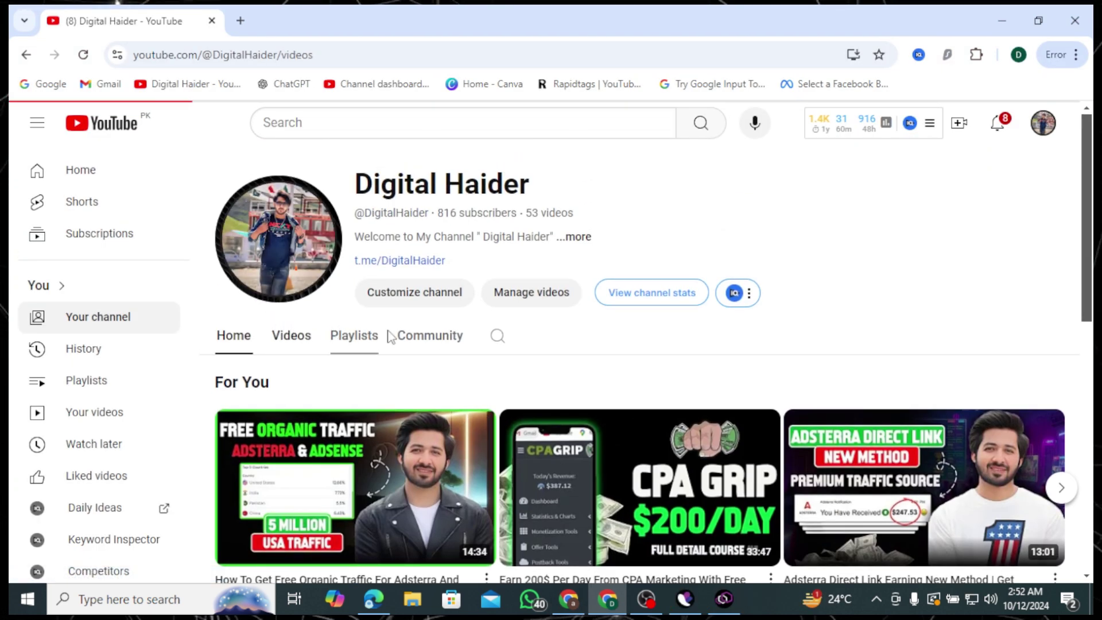
pyautogui.scroll(-2, 882, 339)
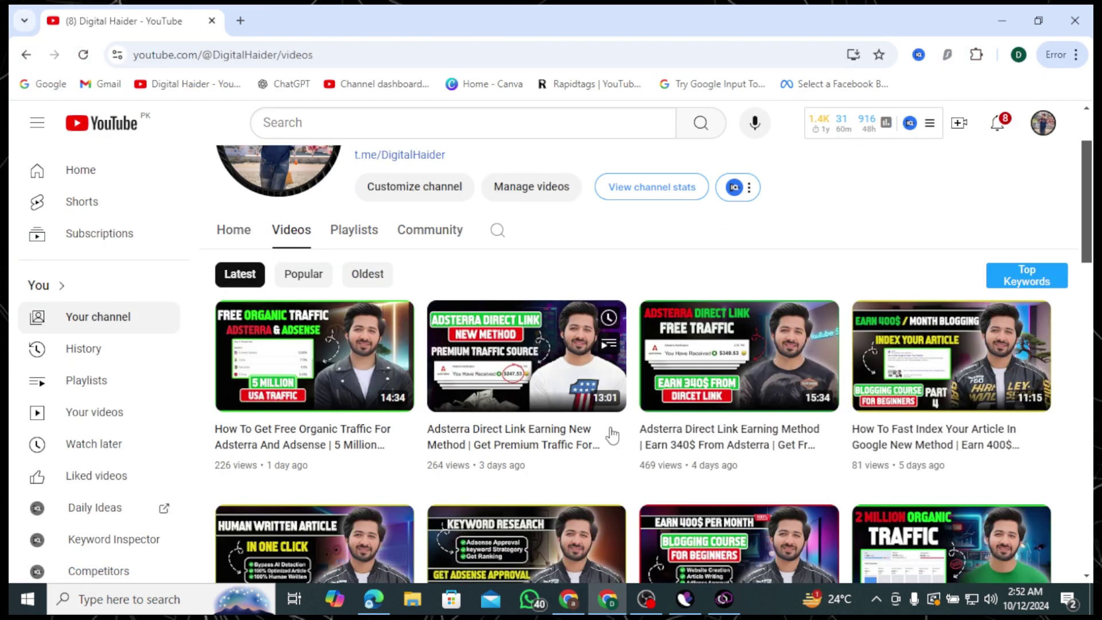
pyautogui.scroll(-4, 875, 425)
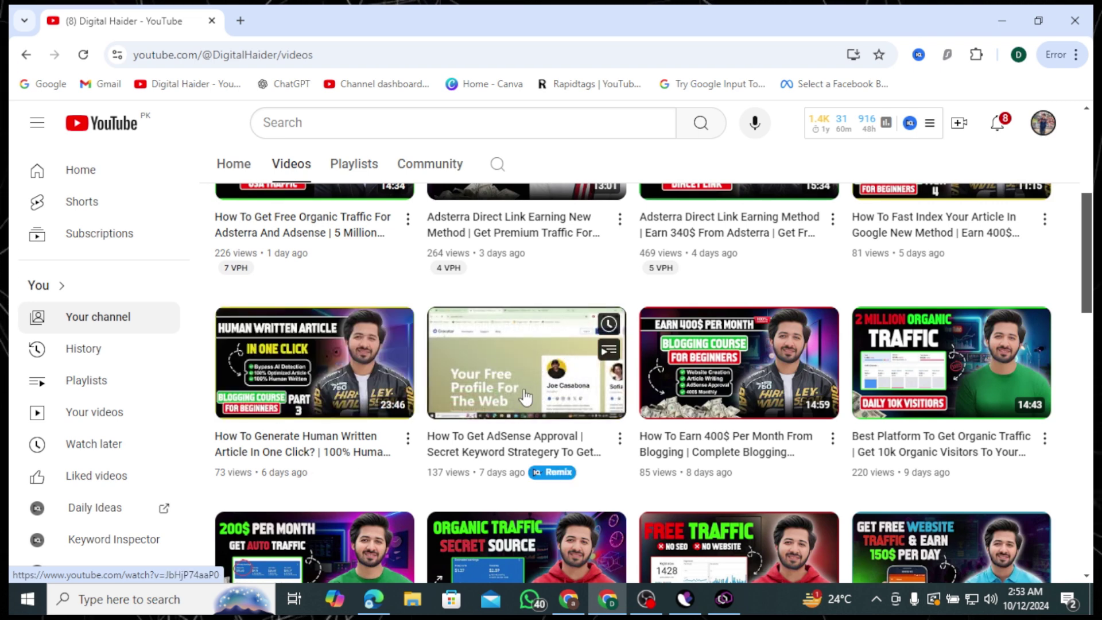
pyautogui.scroll(5, 523, 411)
pyautogui.click(350, 338)
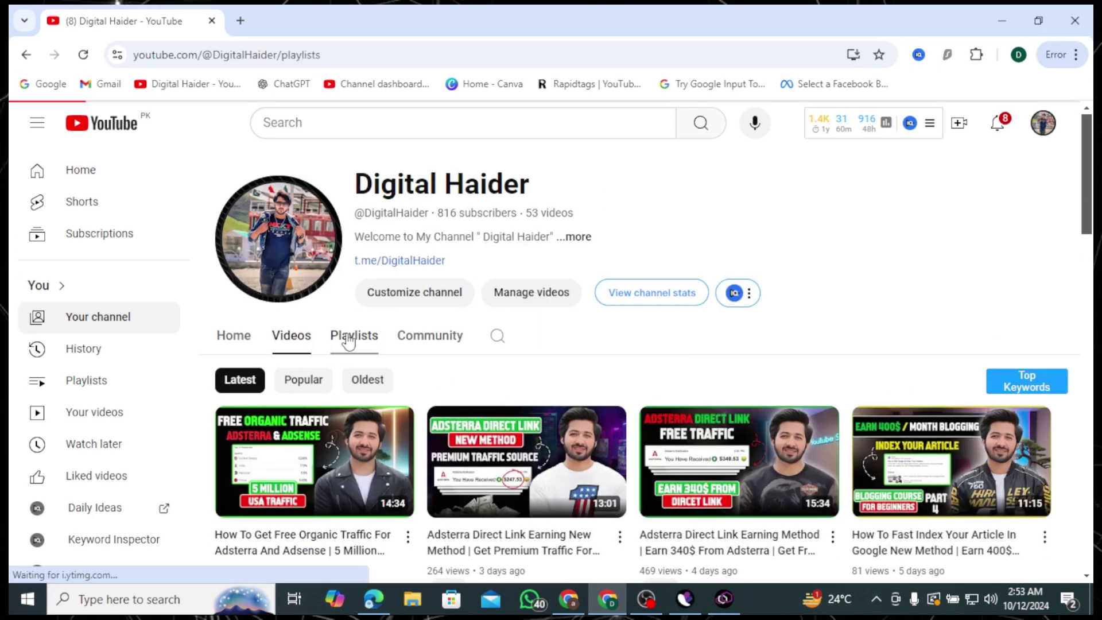
pyautogui.scroll(-3, 347, 339)
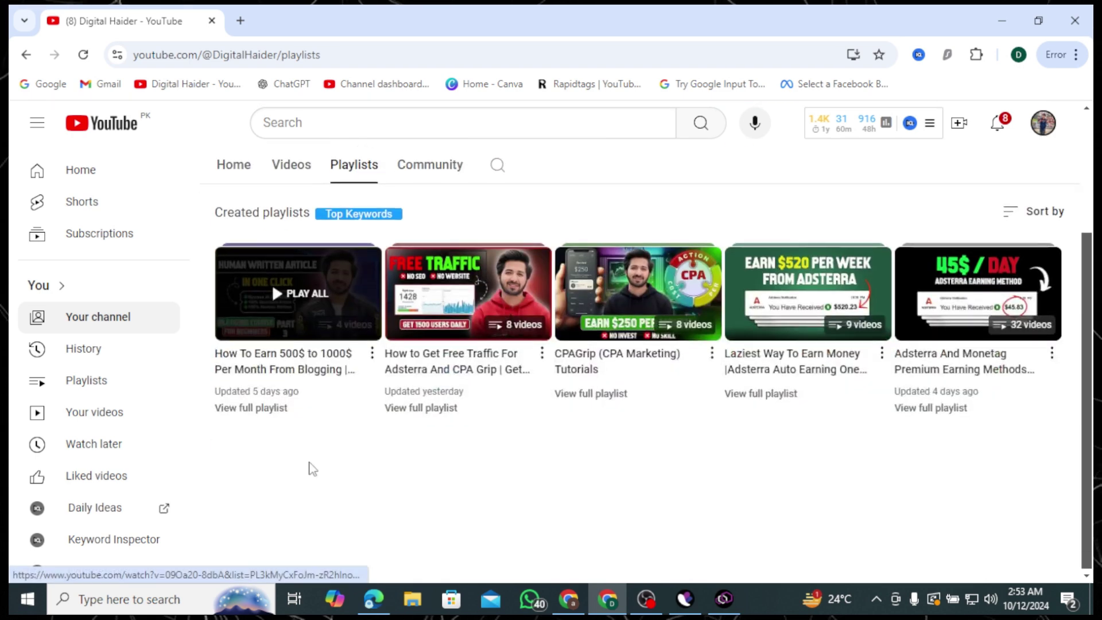
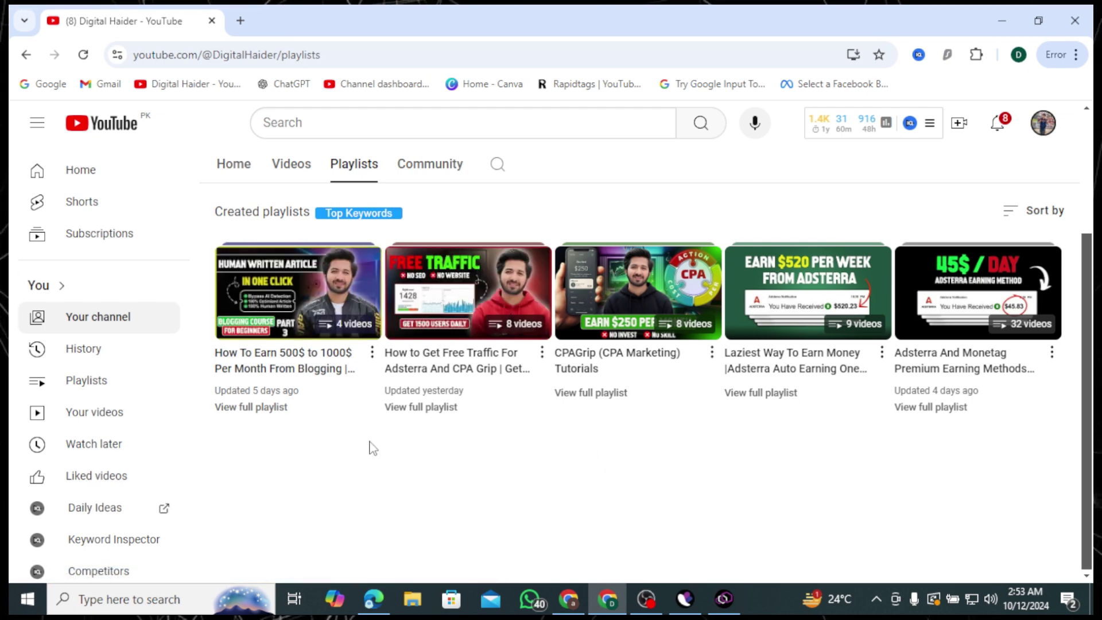
pyautogui.scroll(2, 370, 442)
pyautogui.scroll(1, 688, 348)
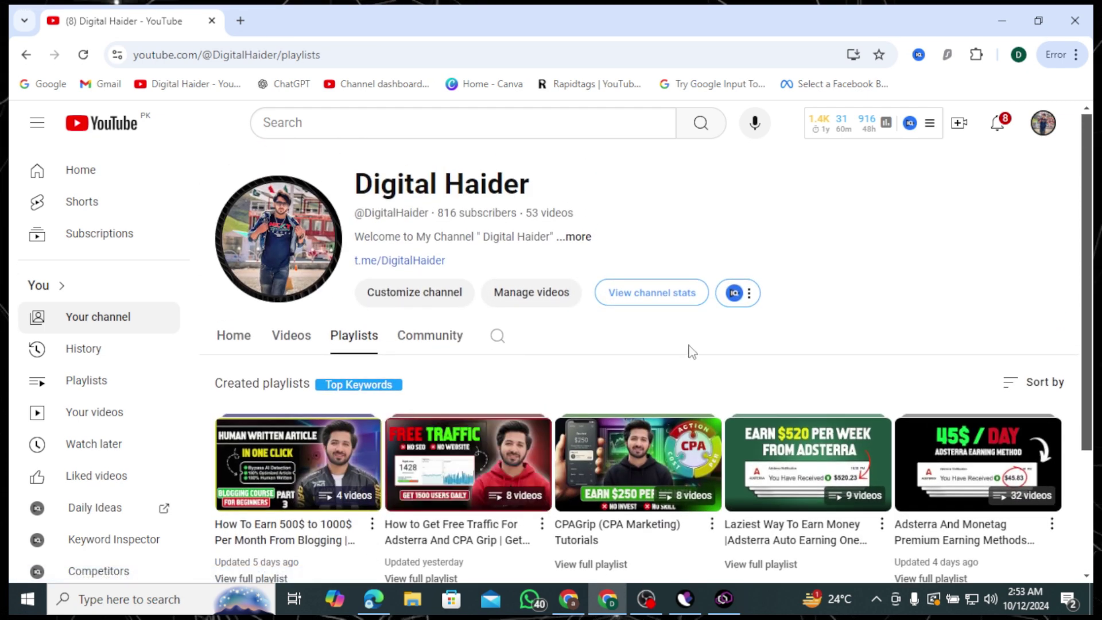
pyautogui.scroll(-3, 688, 349)
pyautogui.scroll(-1, 775, 335)
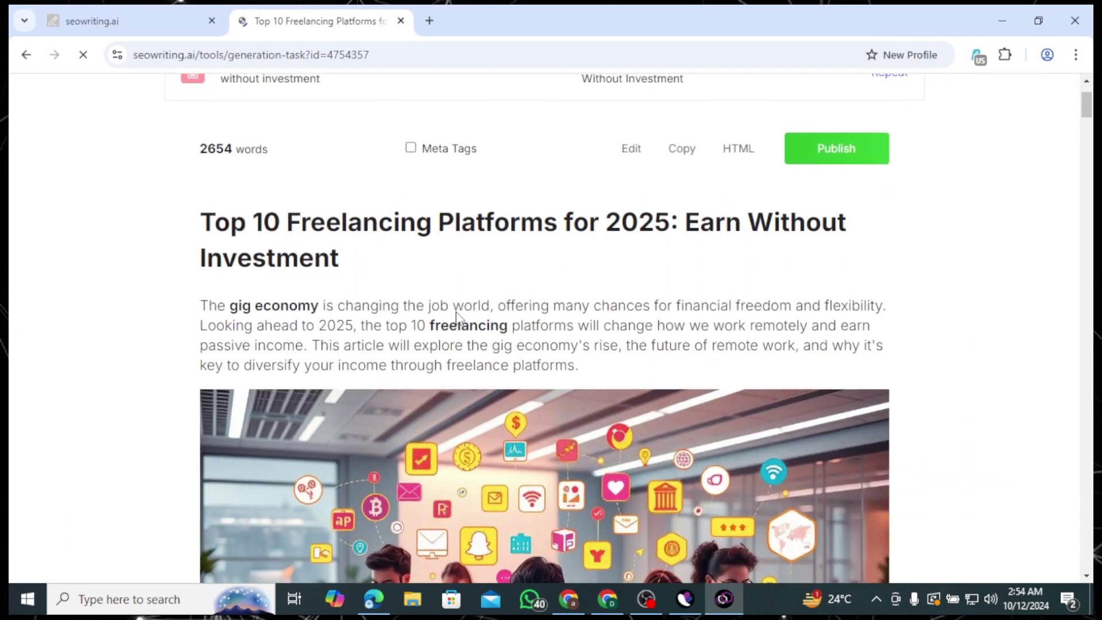
# - Look through the generated article "Top 10 Freelancing Platforms for 2025: Earn Without Investment" on SEOWriting.AI and copy its full content
pyautogui.scroll(-15, 469, 328)
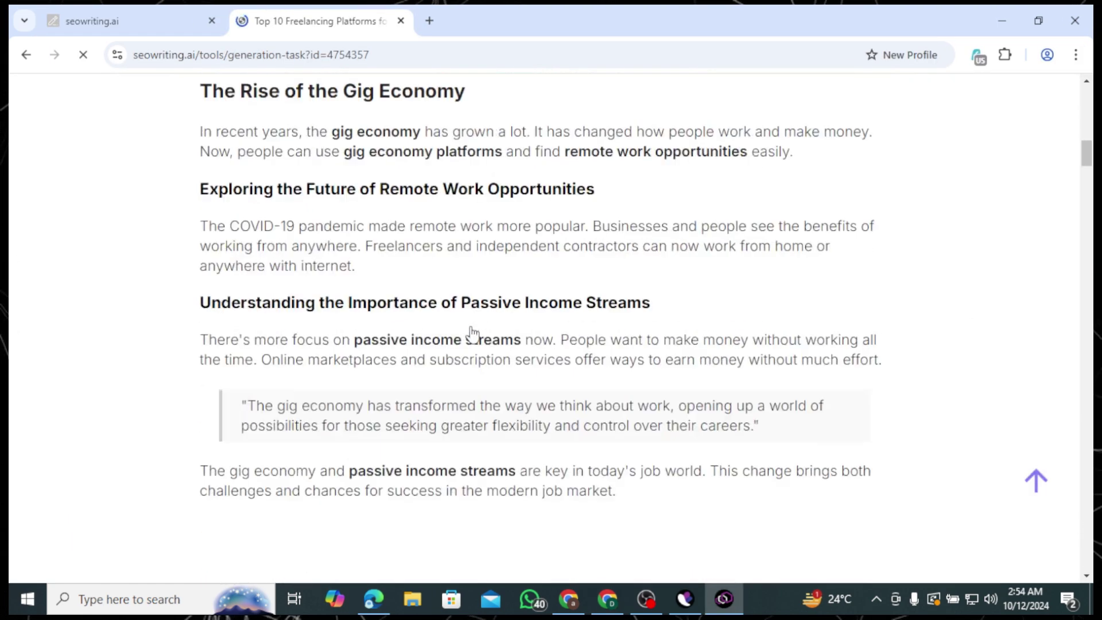
pyautogui.scroll(-5, 474, 333)
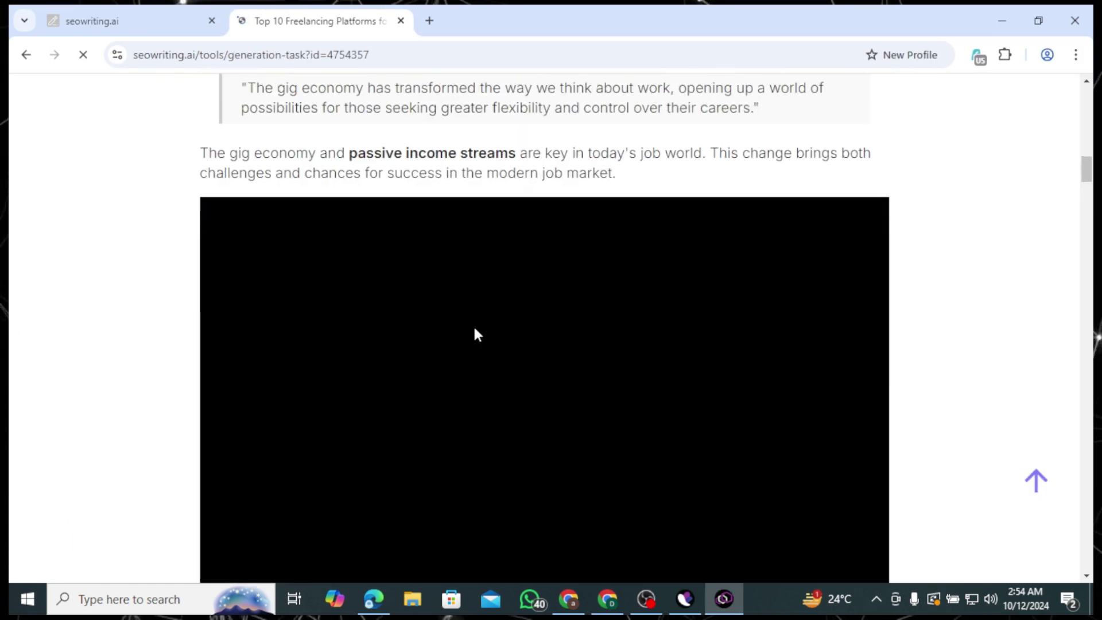
pyautogui.scroll(-20, 475, 331)
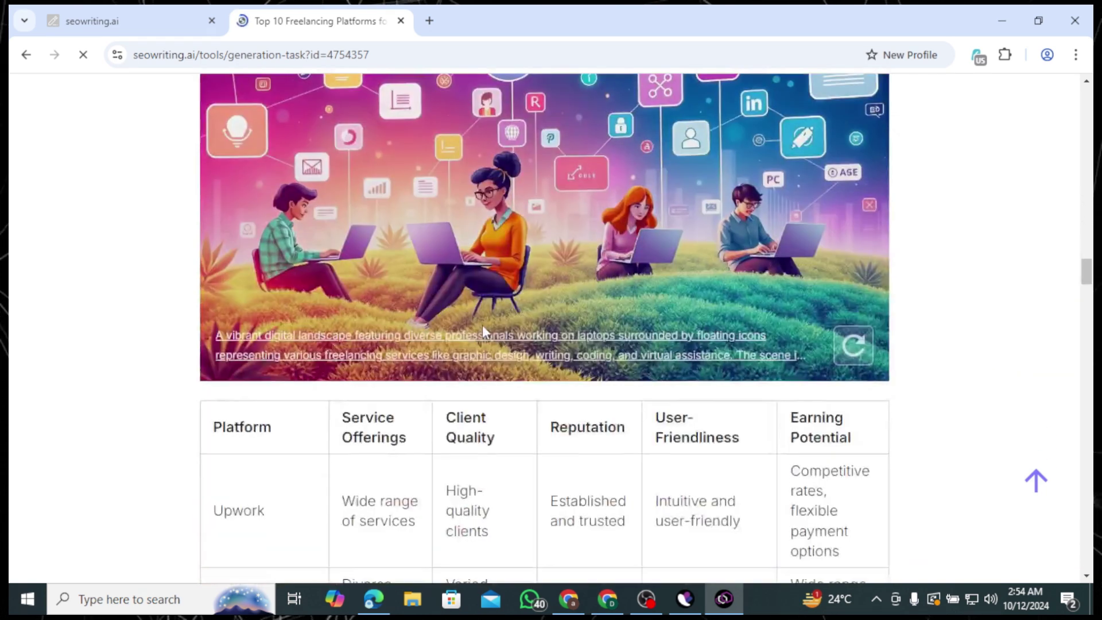
pyautogui.scroll(12, 518, 268)
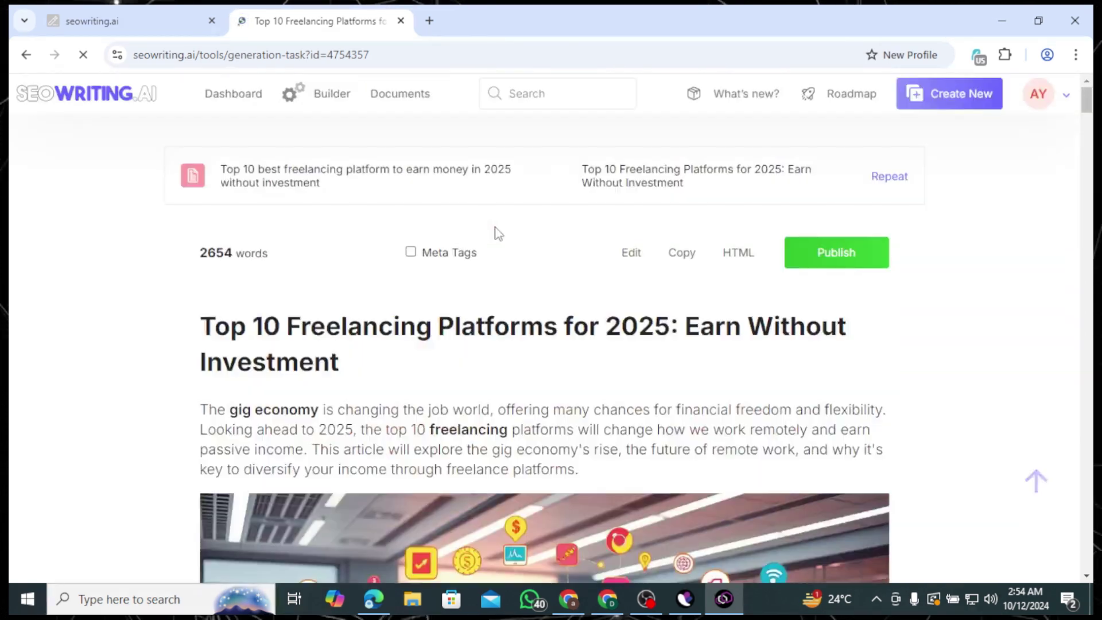
pyautogui.hotkey('ctrl', 'a')
pyautogui.scroll(-10, 544, 327)
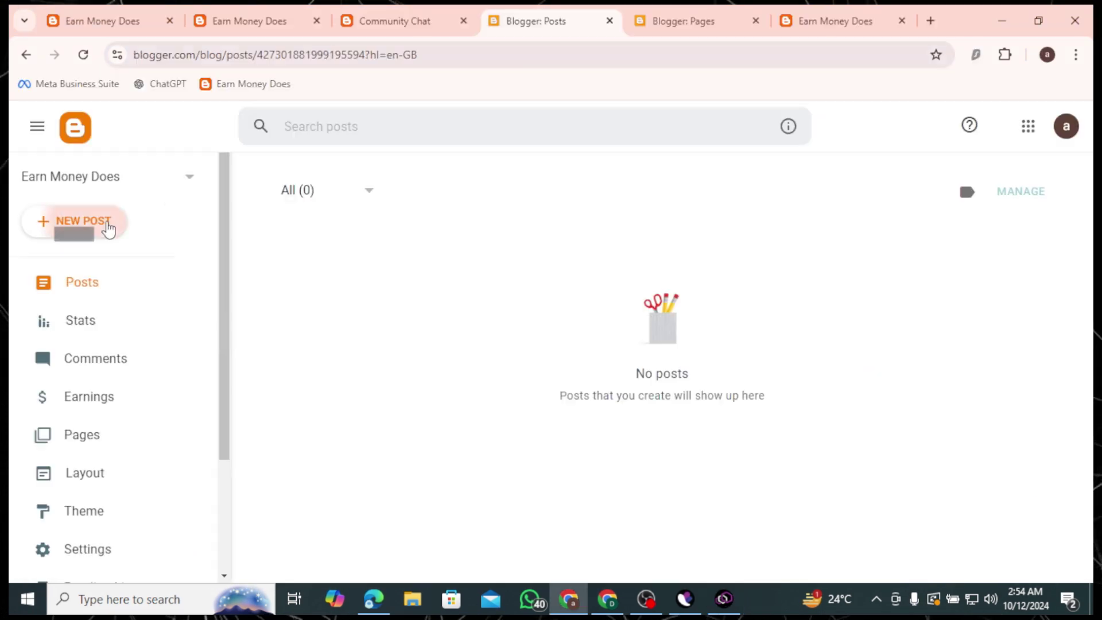
# - Create a new post on the Blogger blog and paste the copied article into it in Compose view
pyautogui.click(108, 226)
pyautogui.hotkey('ctrl', 'v')
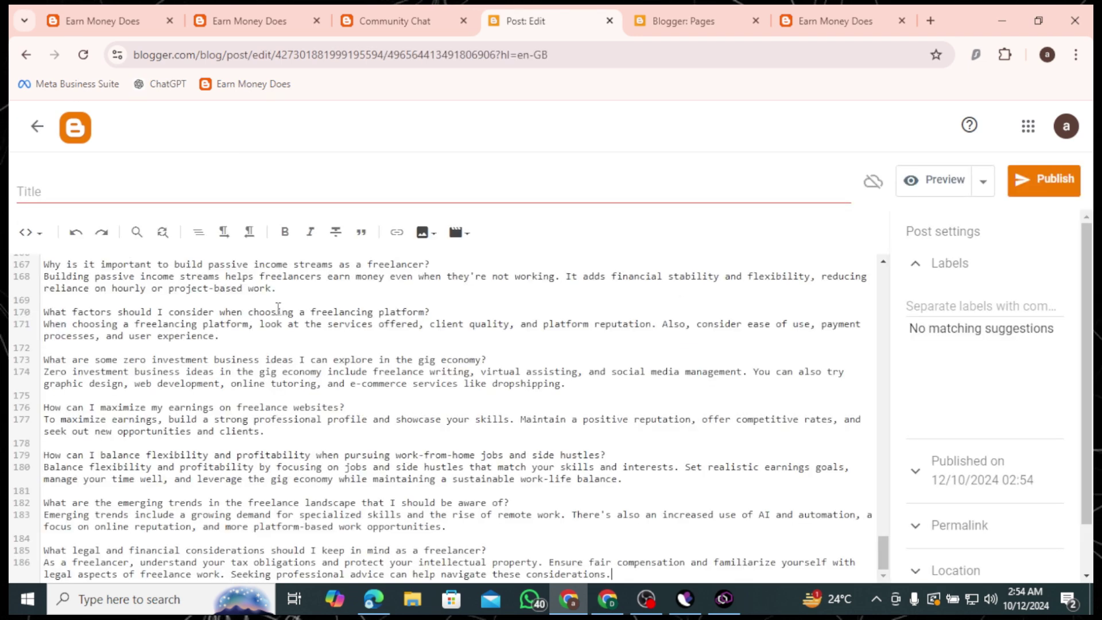
pyautogui.hotkey('ctrl', 'z')
pyautogui.click(29, 231)
pyautogui.click(69, 278)
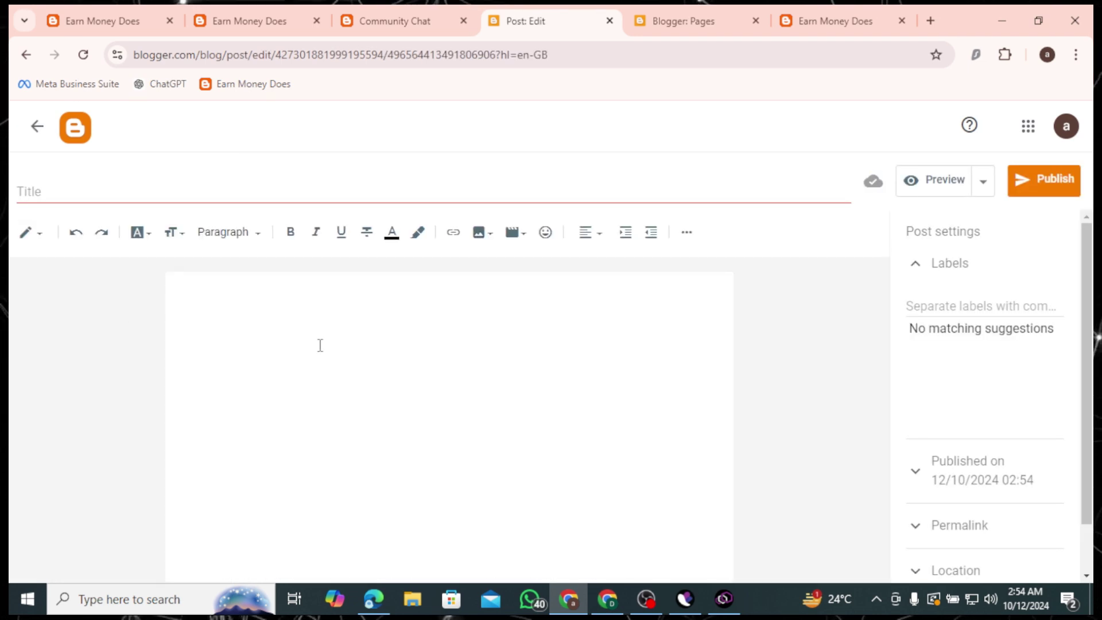
pyautogui.hotkey('ctrl', 'v')
pyautogui.scroll(15, 367, 396)
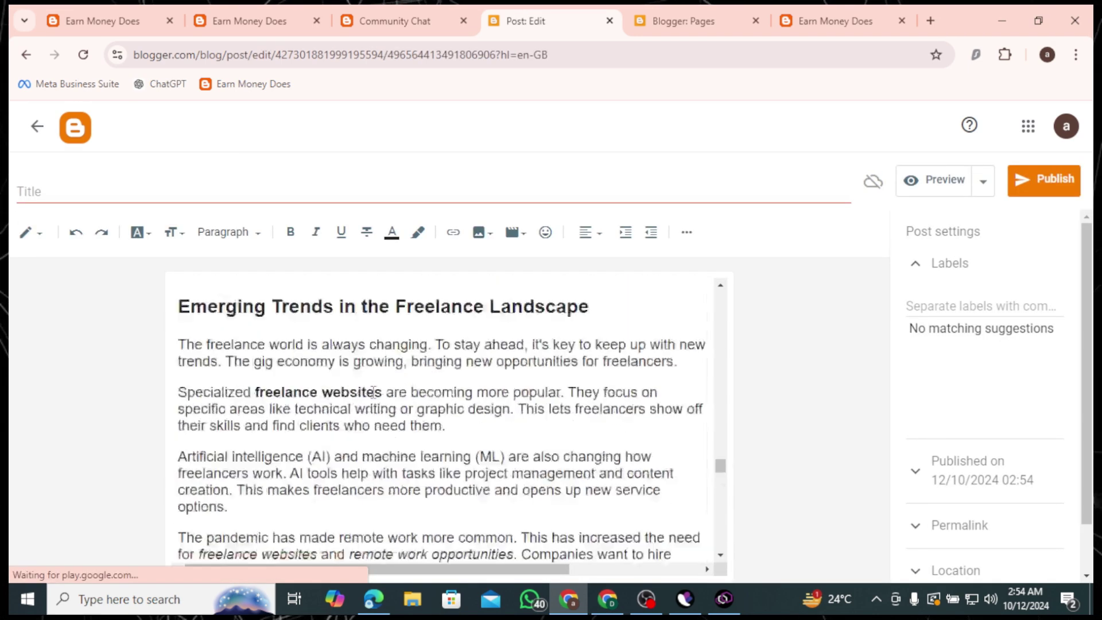
pyautogui.scroll(20, 374, 391)
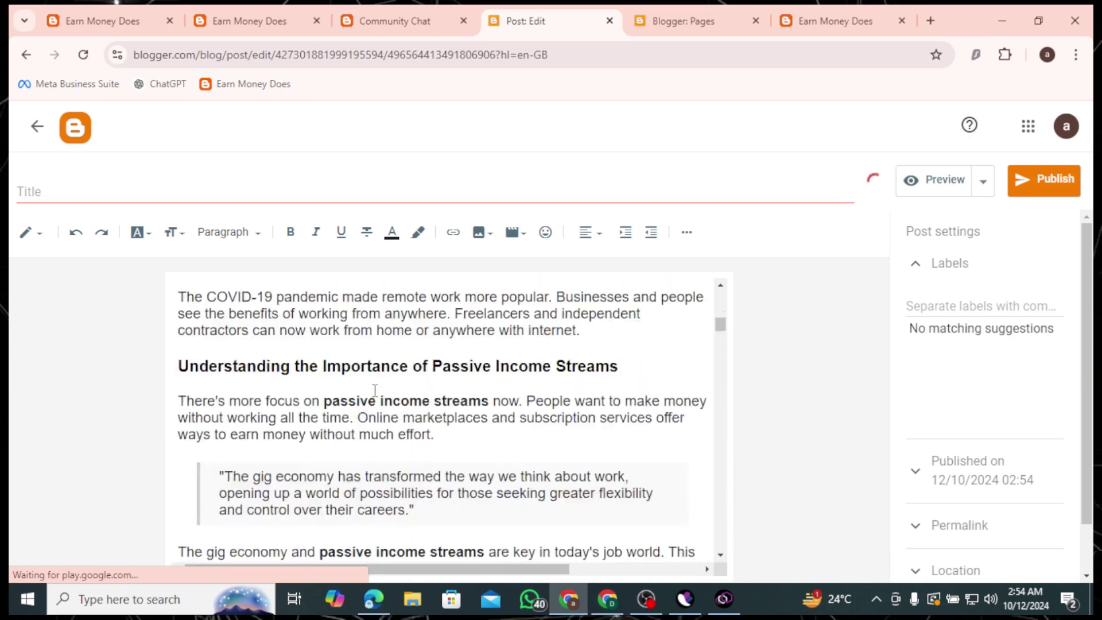
# - Title the post "Top 10 Freelancing Platforms for 2025: Earn Without Investment" and centre-align the same heading in the body
pyautogui.tripleClick(355, 375)
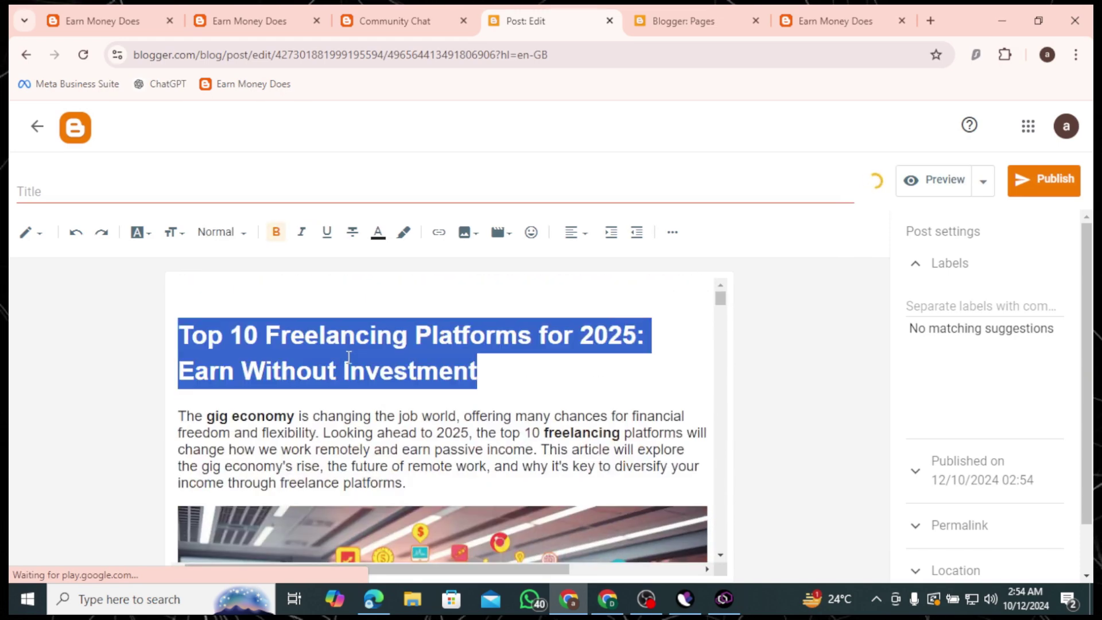
pyautogui.press('BackSpace')
pyautogui.click(152, 191)
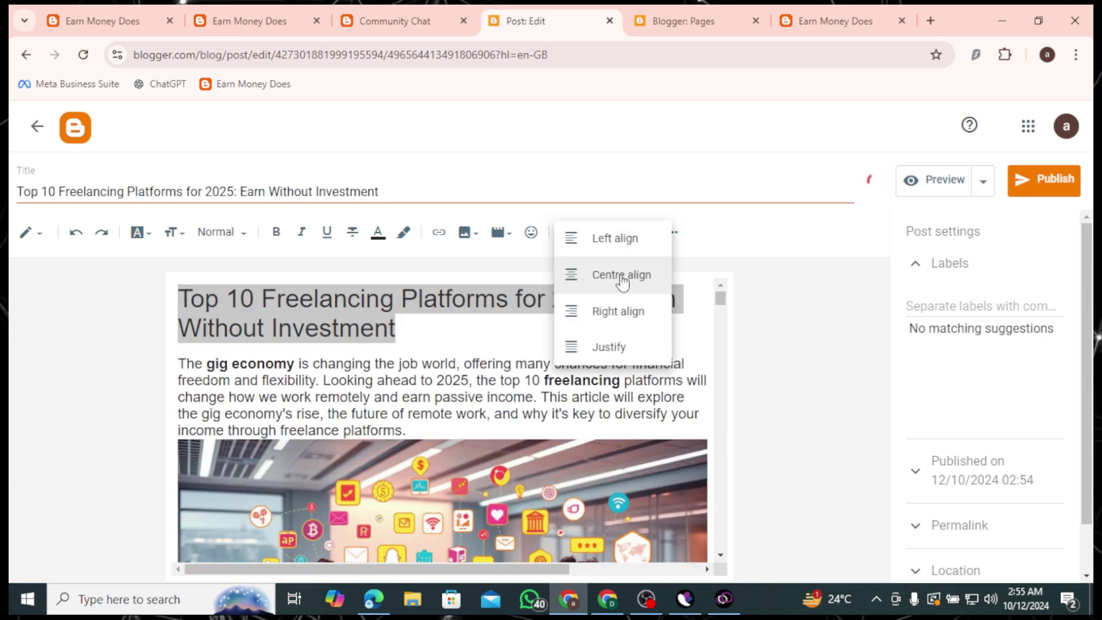
pyautogui.click(620, 279)
pyautogui.scroll(-15, 622, 344)
pyautogui.scroll(2, 627, 365)
# - Add the label "Freelancing" to the post and open its permalink settings
pyautogui.click(979, 308)
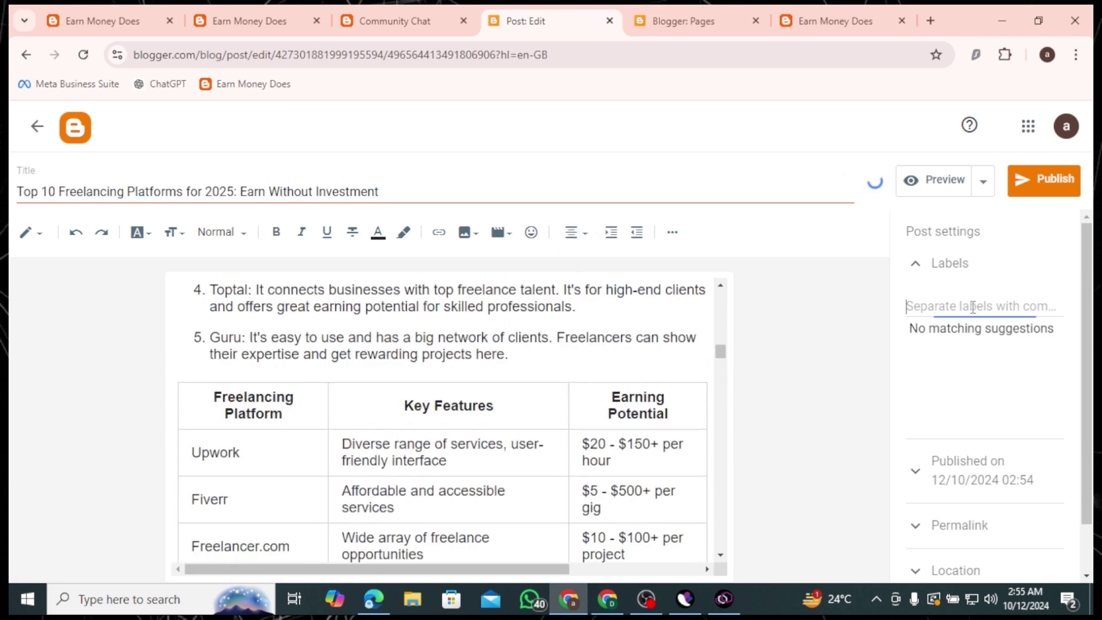
pyautogui.write('Freelancing')
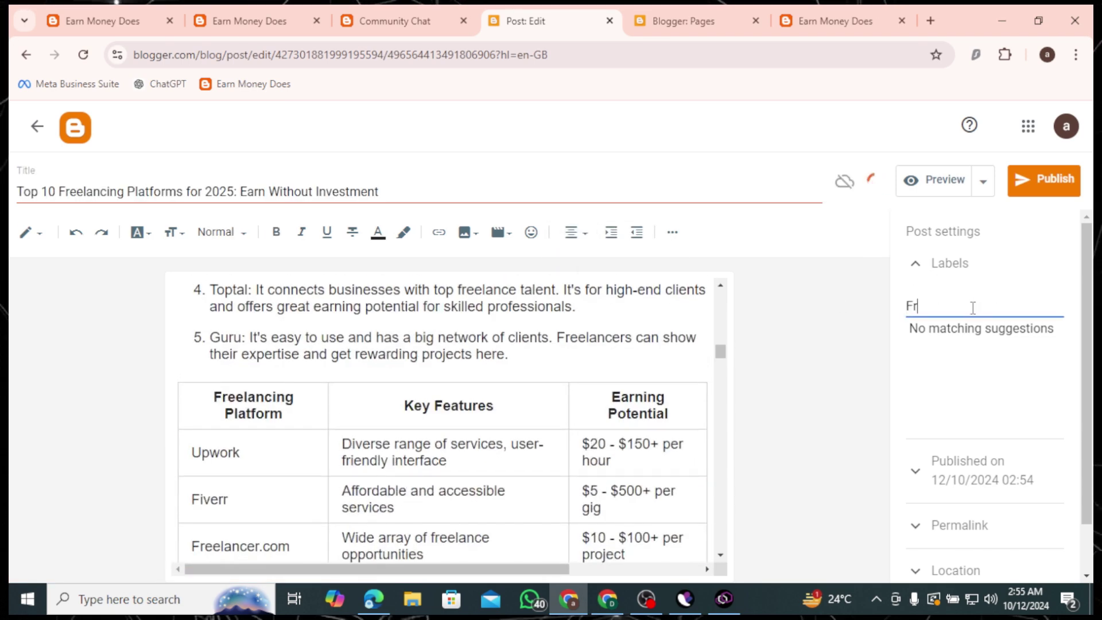
pyautogui.click(952, 525)
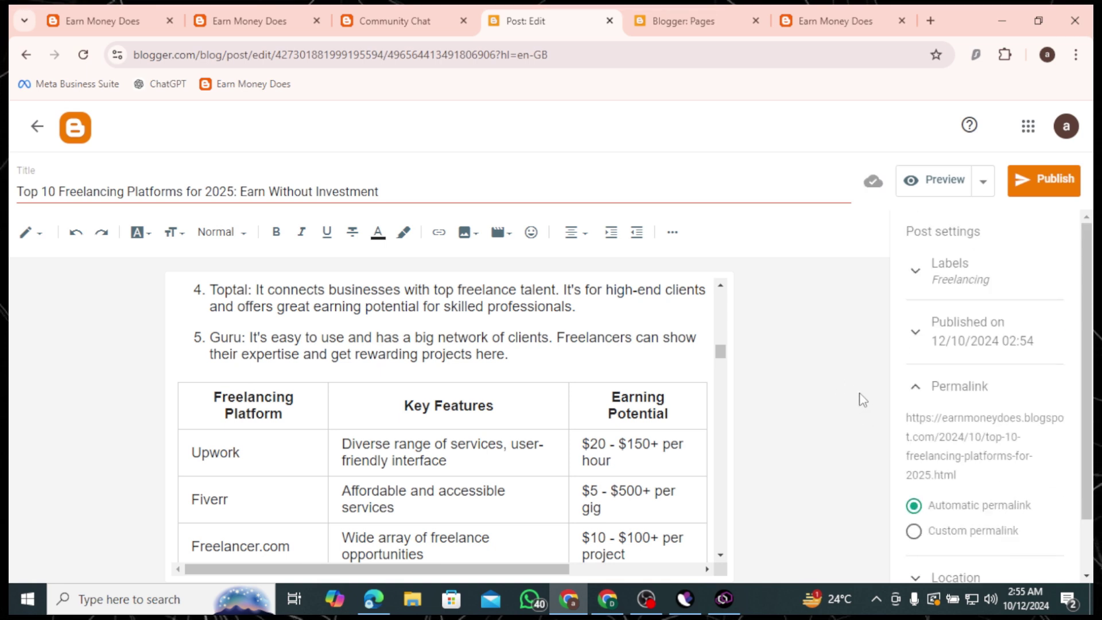
# - Check the reader comments option in the post settings and publish the freelancing platforms post
pyautogui.scroll(-1, 918, 436)
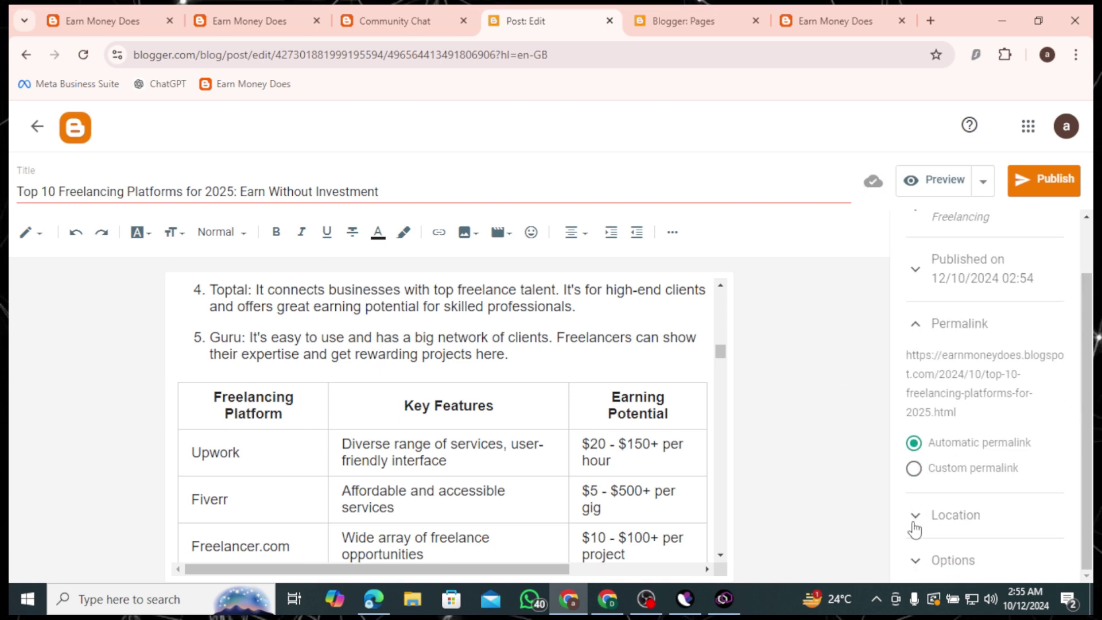
pyautogui.click(941, 564)
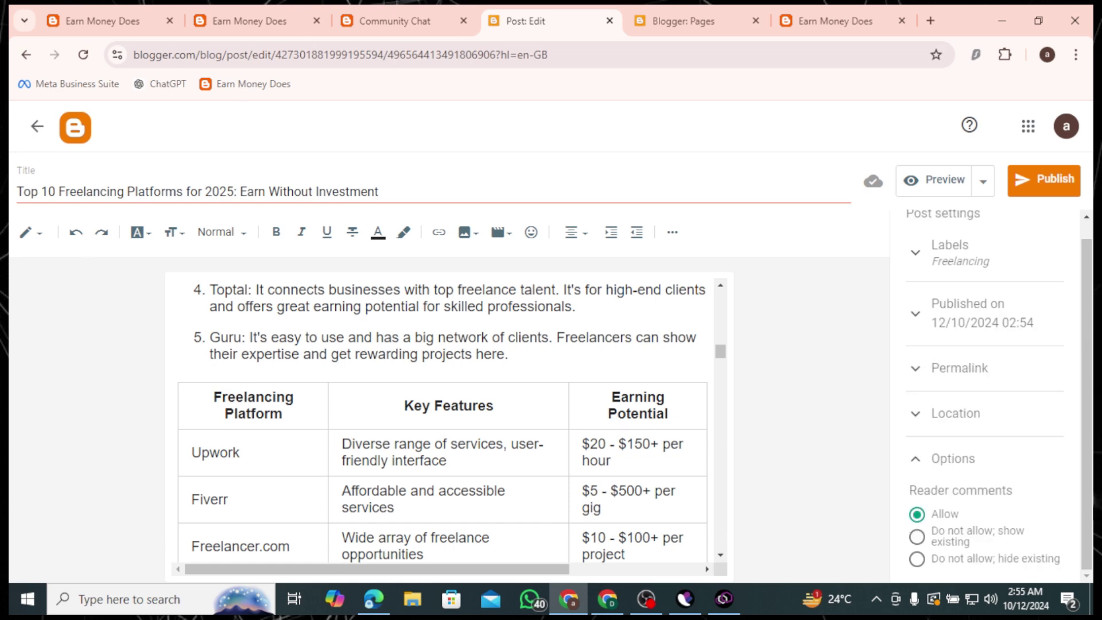
pyautogui.scroll(1, 1092, 464)
pyautogui.click(1037, 172)
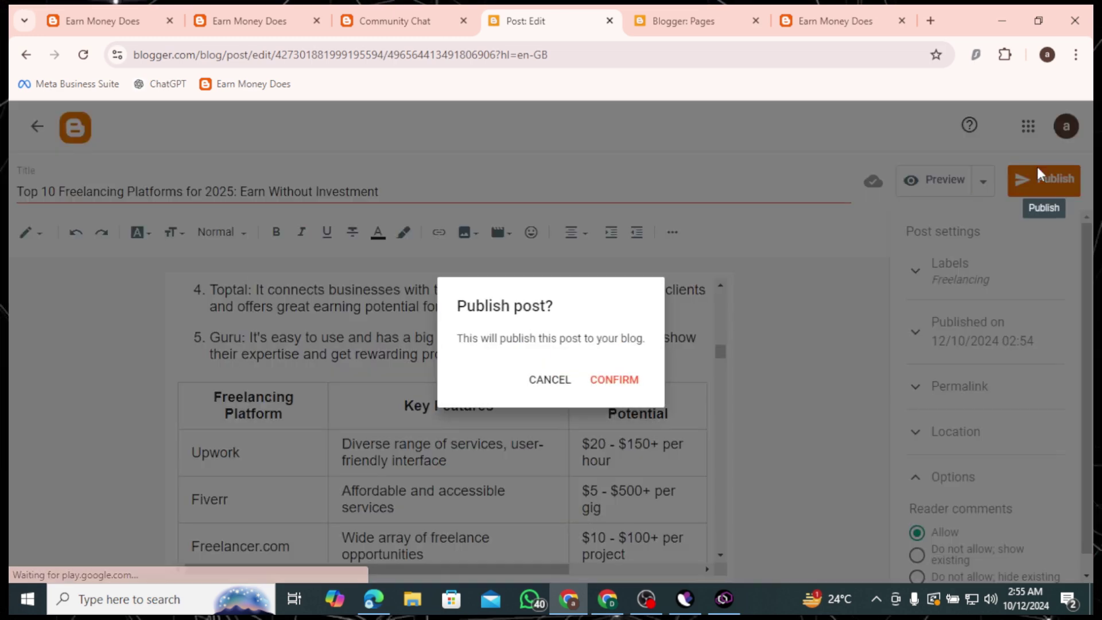
pyautogui.click(614, 380)
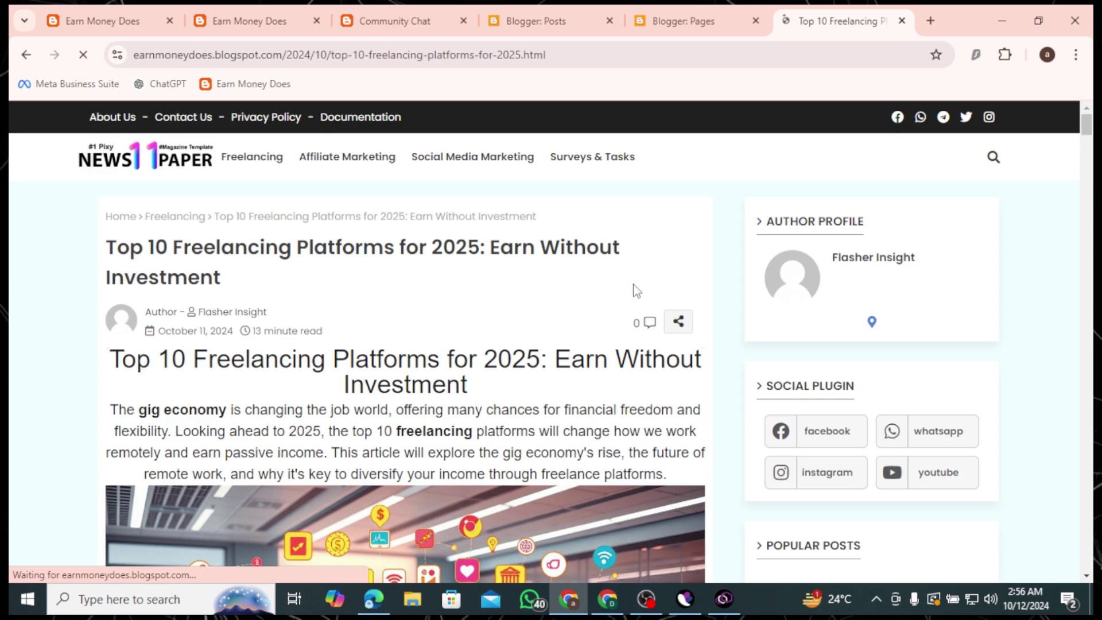
# - Look through the published freelancing post, open its Freelancing label page on the blog and select that page's URL for copying
pyautogui.scroll(-3, 657, 312)
pyautogui.scroll(-20, 546, 330)
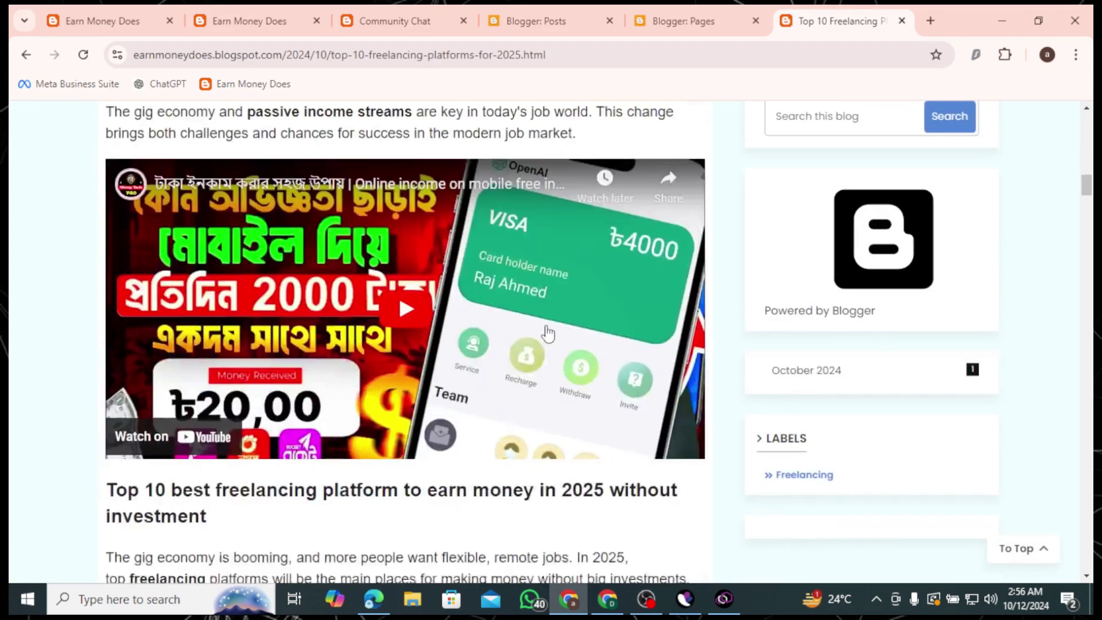
pyautogui.scroll(-6, 547, 332)
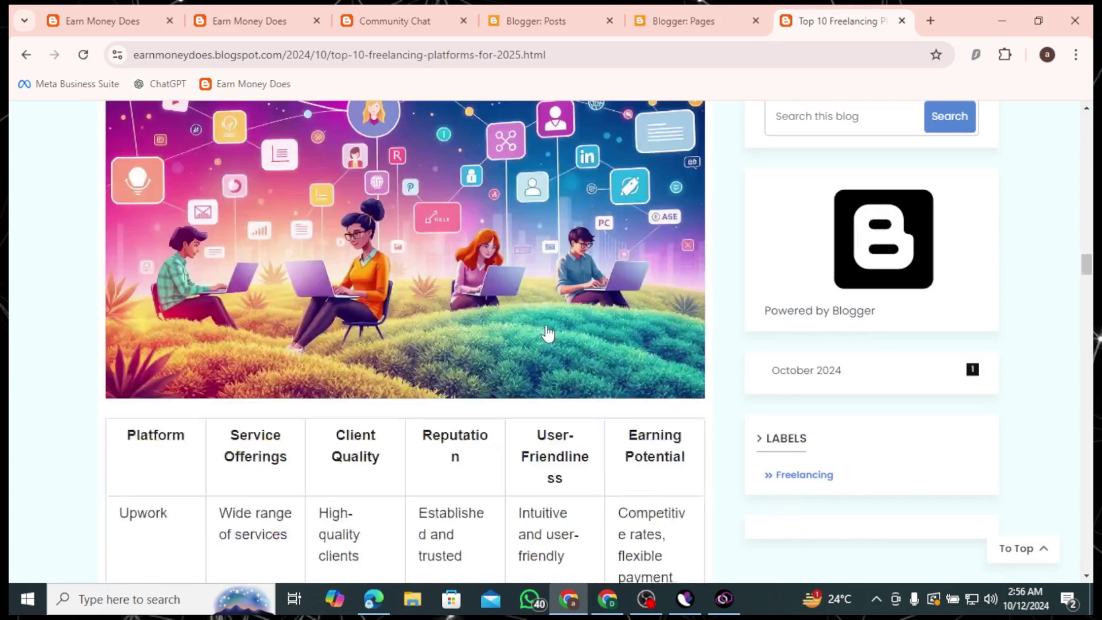
pyautogui.scroll(20, 546, 334)
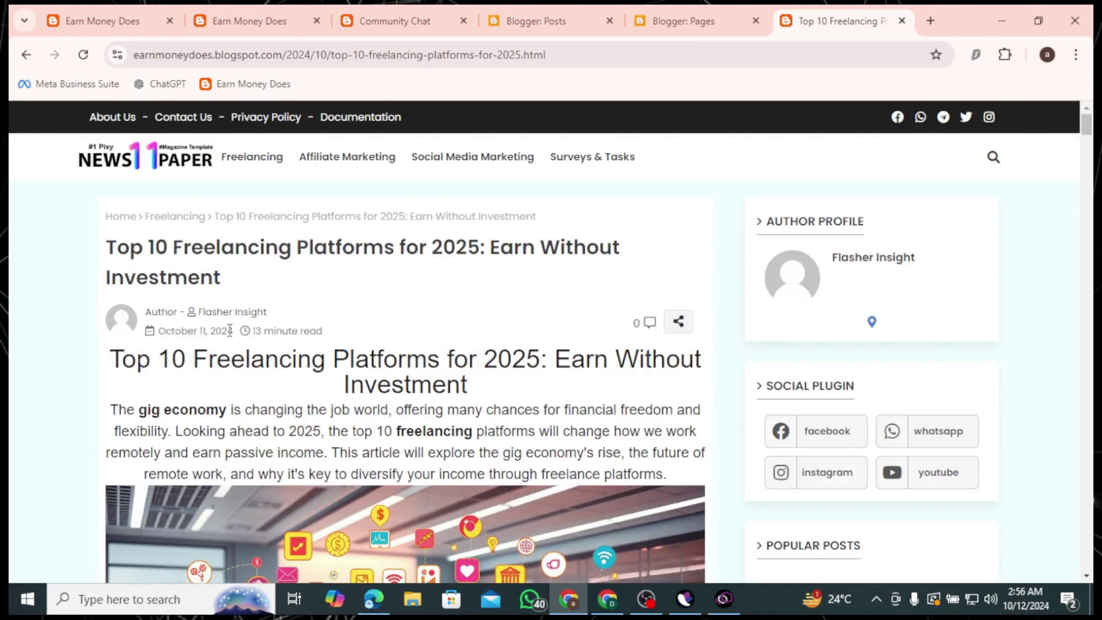
pyautogui.click(181, 227)
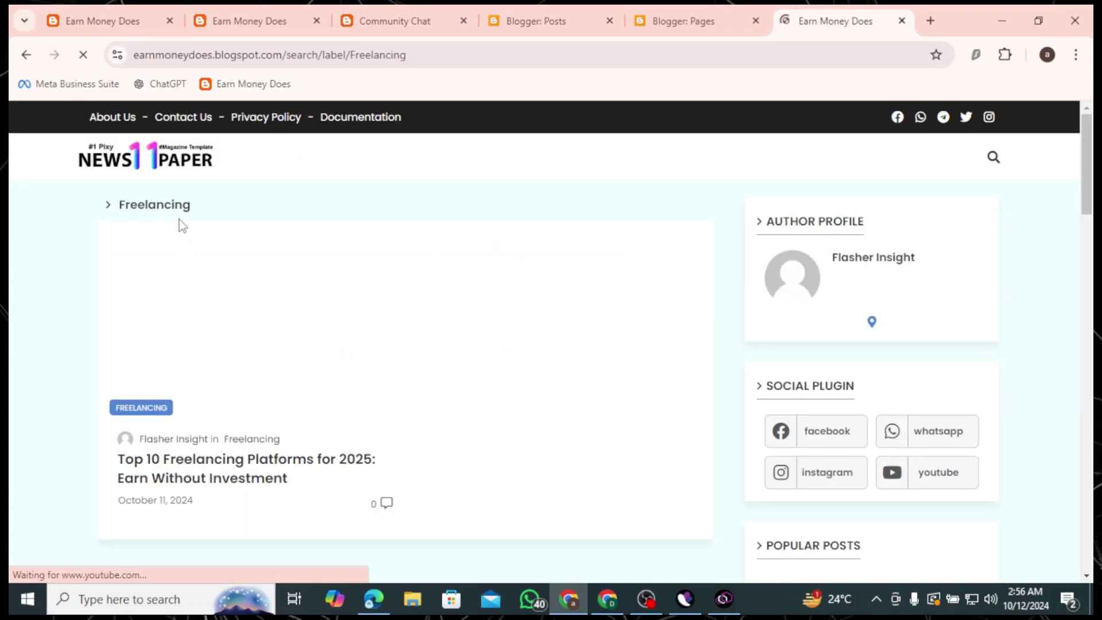
pyautogui.click(425, 55)
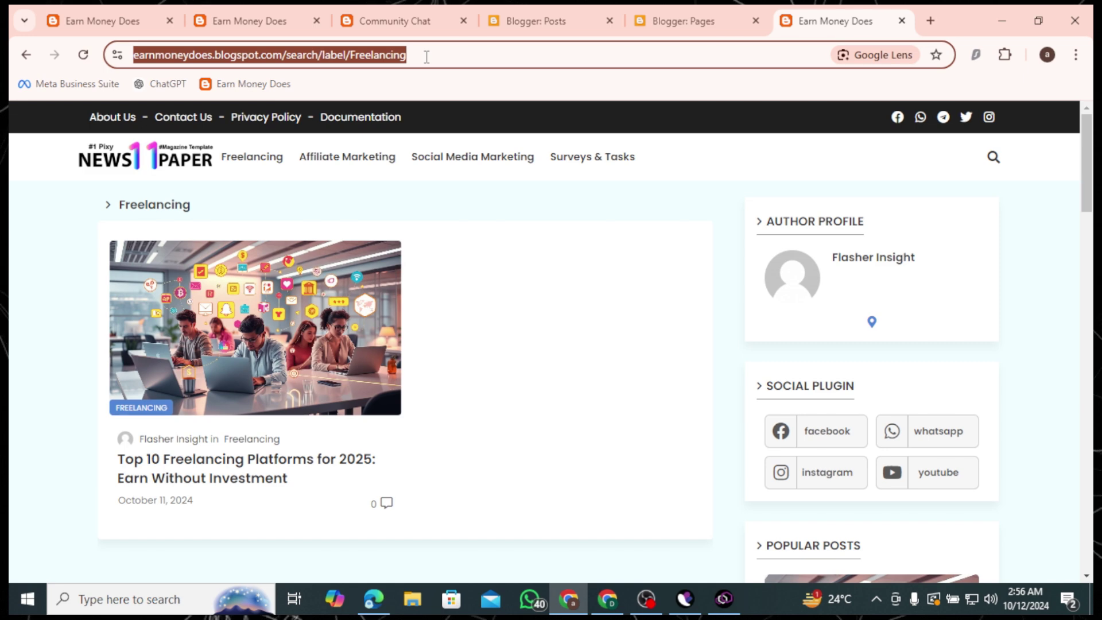
# - Go to the blog's layout in Blogger and open the Main Menu gadget's link list for editing
pyautogui.click(533, 21)
pyautogui.scroll(-3, 125, 270)
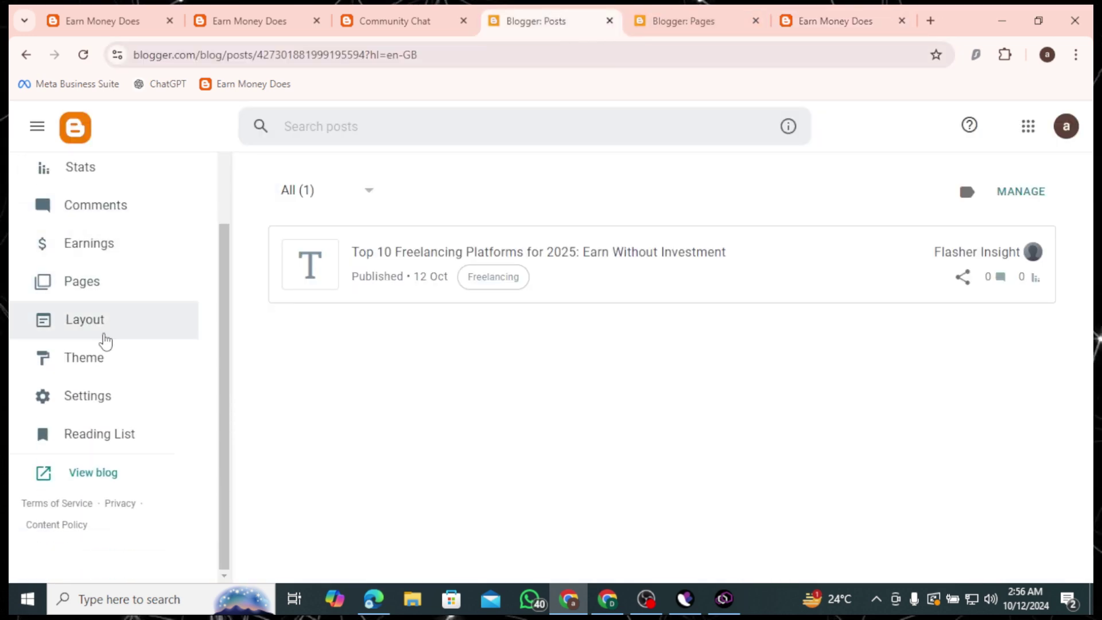
pyautogui.click(110, 327)
pyautogui.scroll(-3, 883, 401)
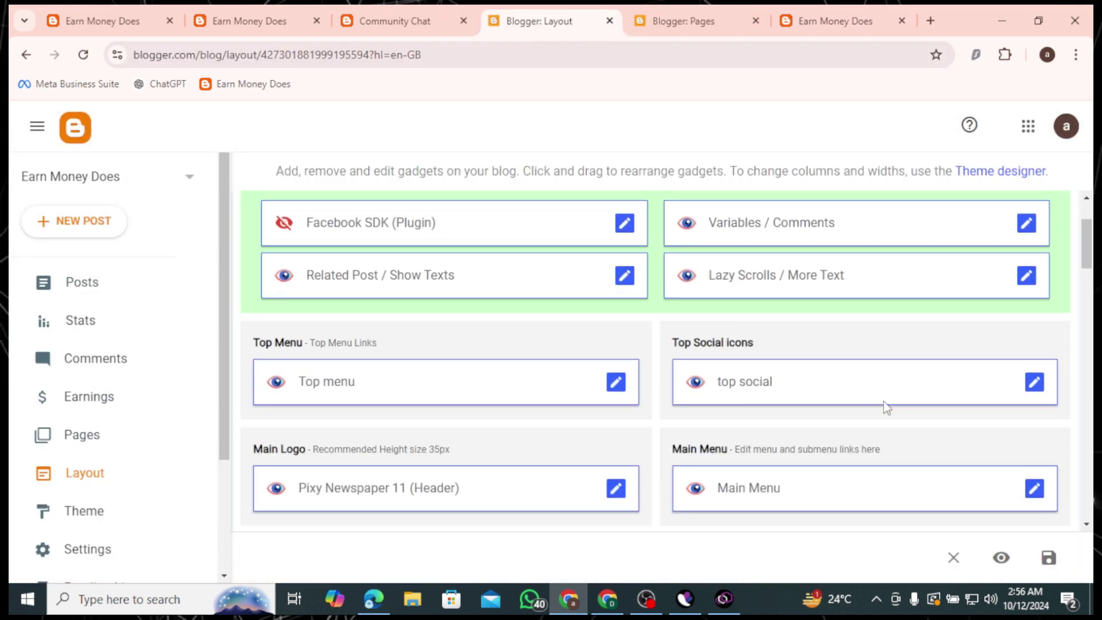
pyautogui.click(1034, 381)
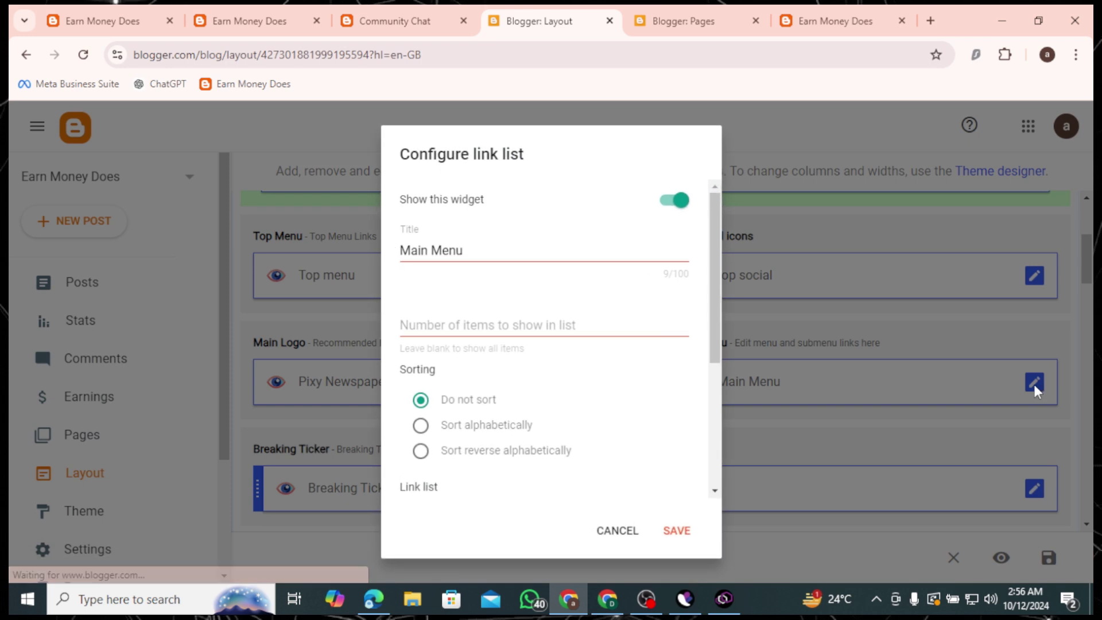
pyautogui.scroll(-2, 471, 372)
pyautogui.scroll(-2, 471, 373)
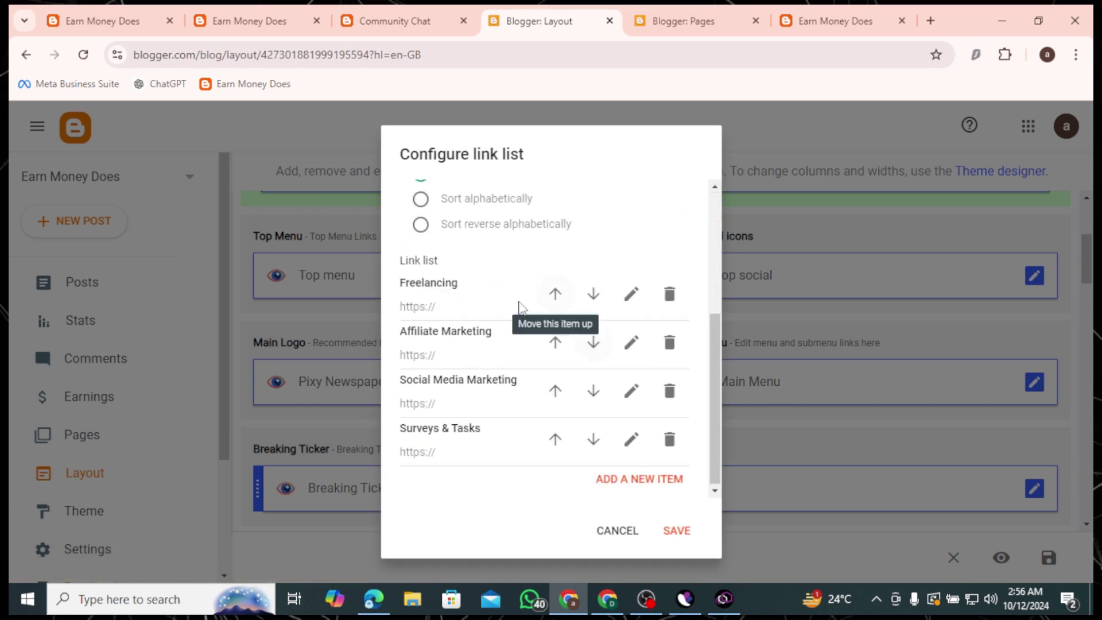
# - Set the Freelancing menu item's site URL to the copied Freelancing label page address and save the Main Menu gadget
pyautogui.click(630, 295)
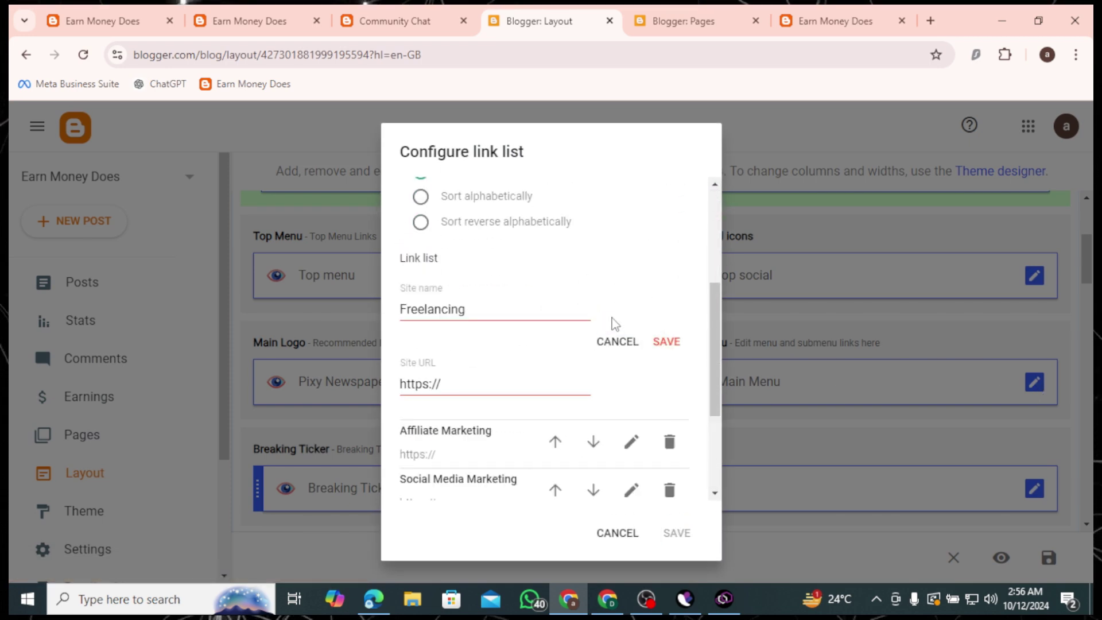
pyautogui.click(472, 381)
pyautogui.hotkey('ctrl', 'a')
pyautogui.hotkey('ctrl', 'v')
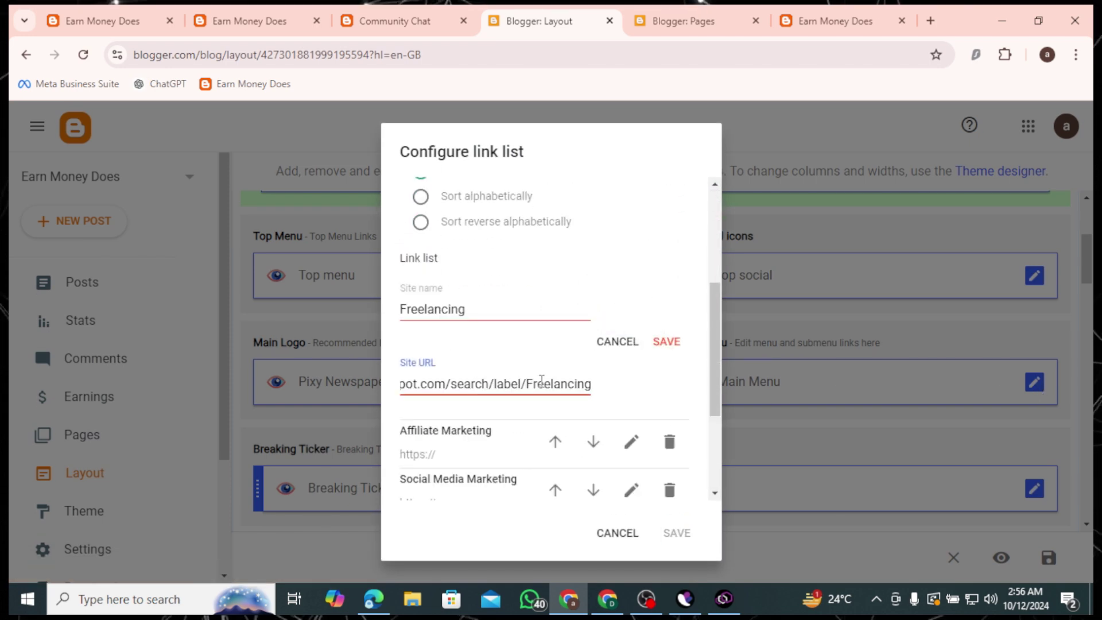
pyautogui.click(666, 341)
pyautogui.click(712, 527)
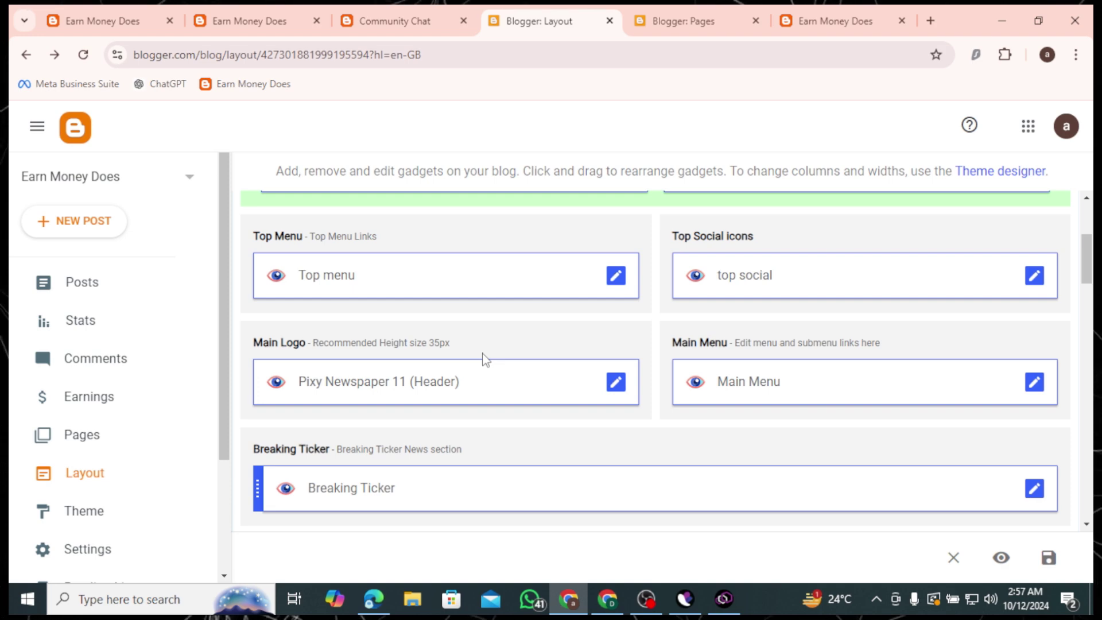
# - Look over the live blog home page to check how the published freelancing post is displayed
pyautogui.hotkey('ctrl', '9')
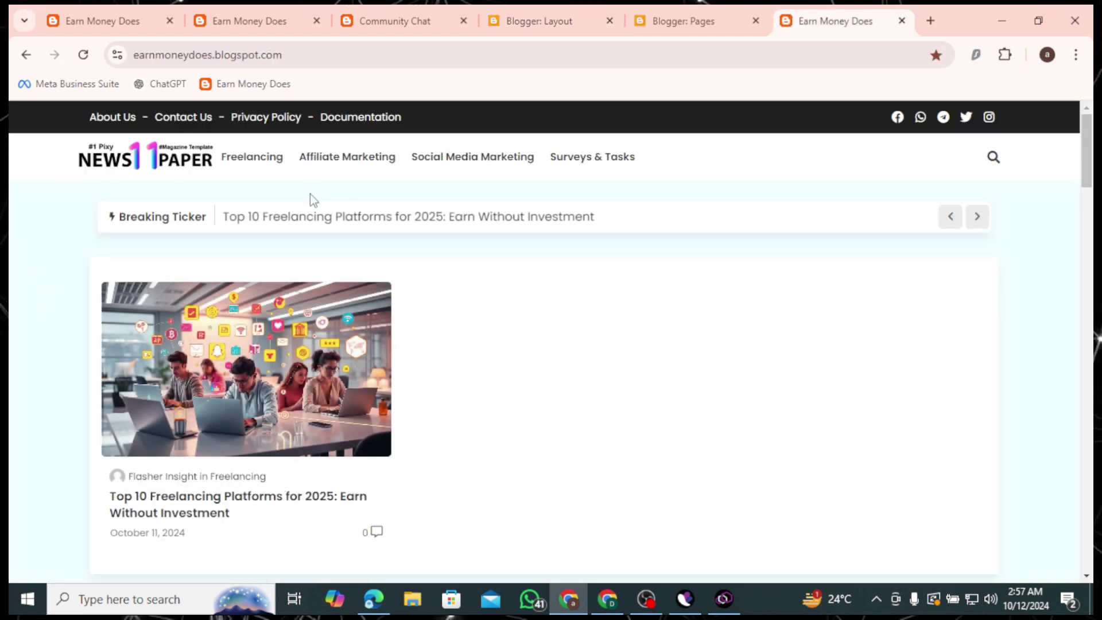
pyautogui.scroll(-5, 263, 347)
pyautogui.scroll(5, 265, 342)
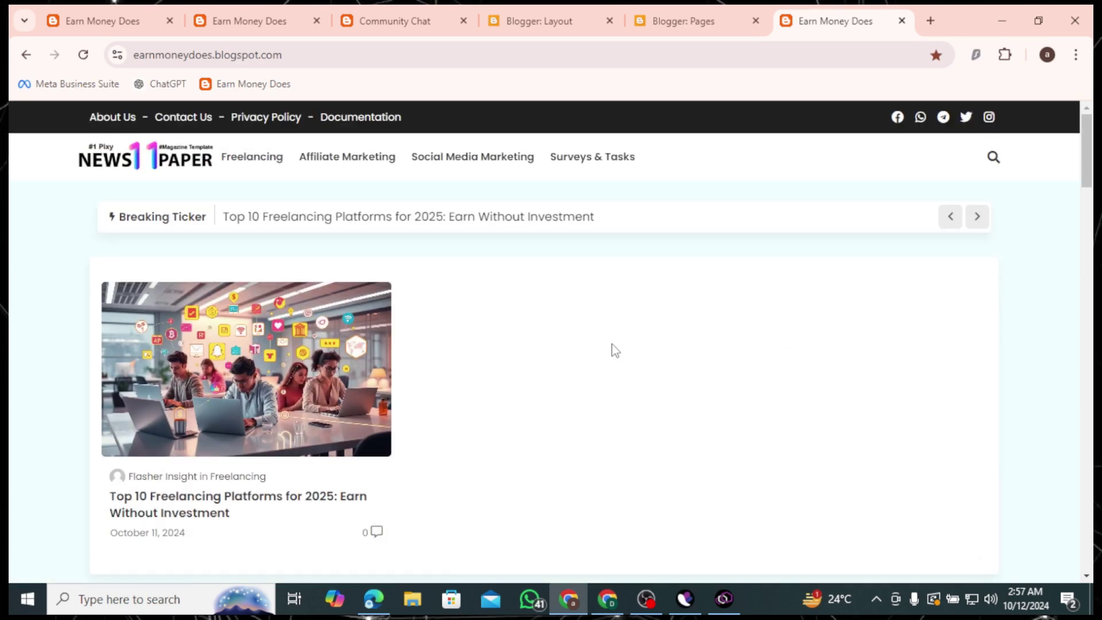
pyautogui.scroll(-8, 617, 347)
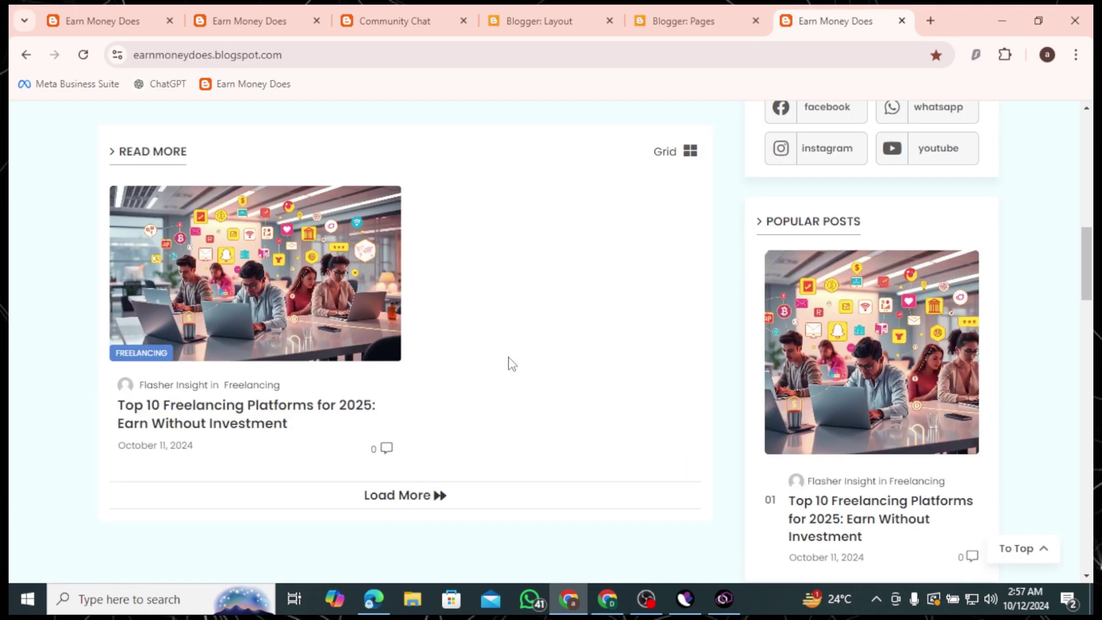
pyautogui.scroll(8, 507, 364)
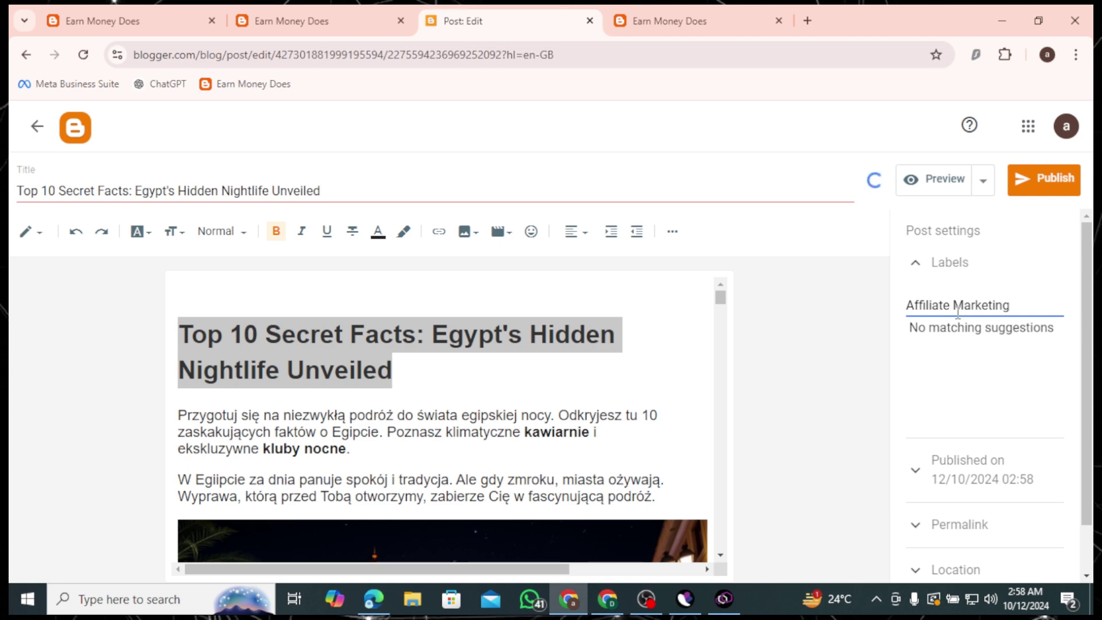
# - Publish the post "Top 10 Secret Facts: Egypt's Hidden Nightlife Unveiled" with the label "Affiliate Marketing"
pyautogui.click(1038, 181)
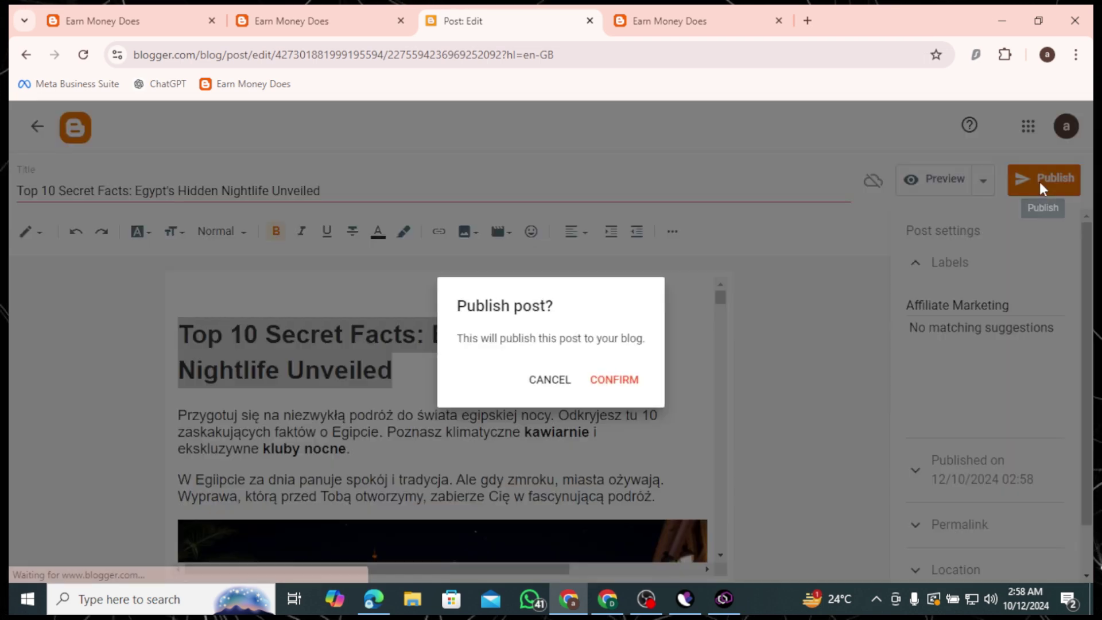
pyautogui.press('Return')
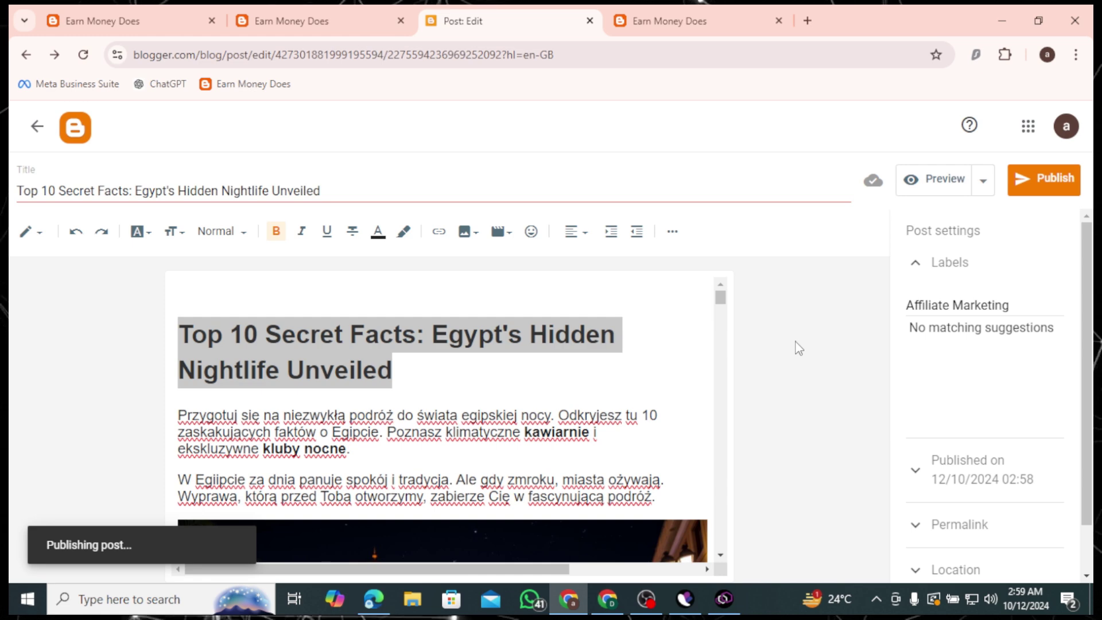
pyautogui.scroll(-10, 511, 386)
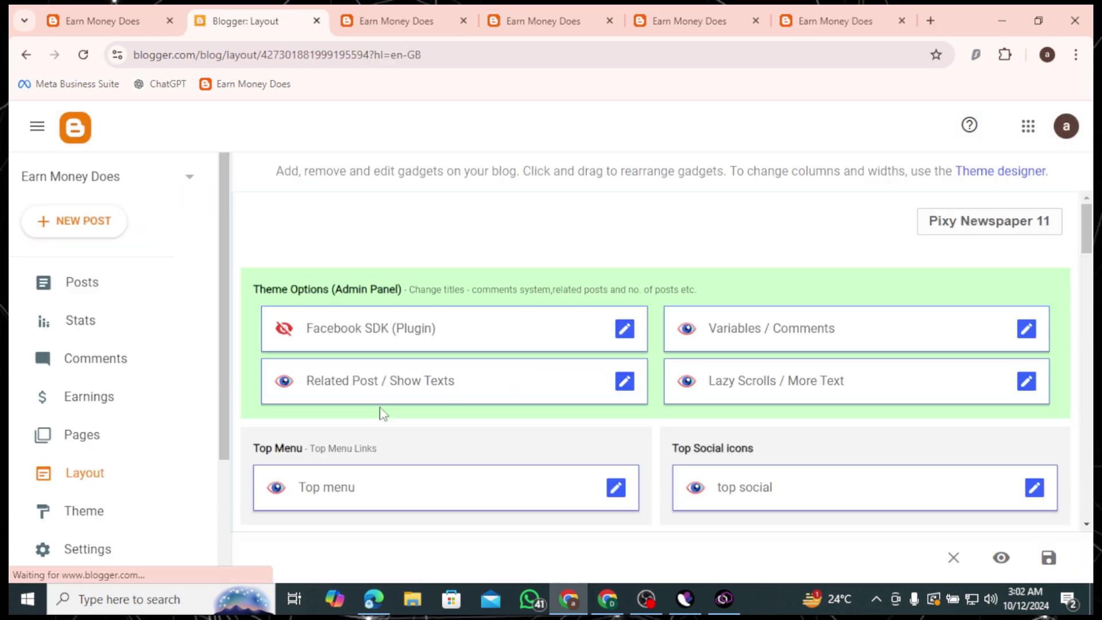
# - In the Main Menu link list, set the Affiliate Marketing item's site URL to the address copied from the blog's Affiliate Marketing label page
pyautogui.click(1035, 488)
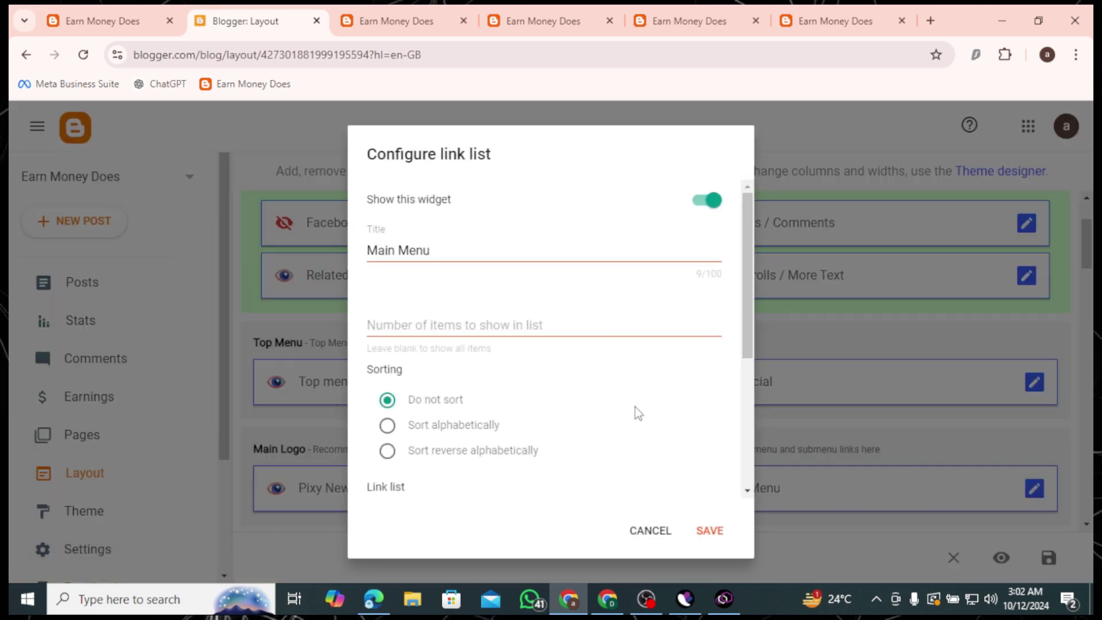
pyautogui.scroll(-4, 634, 406)
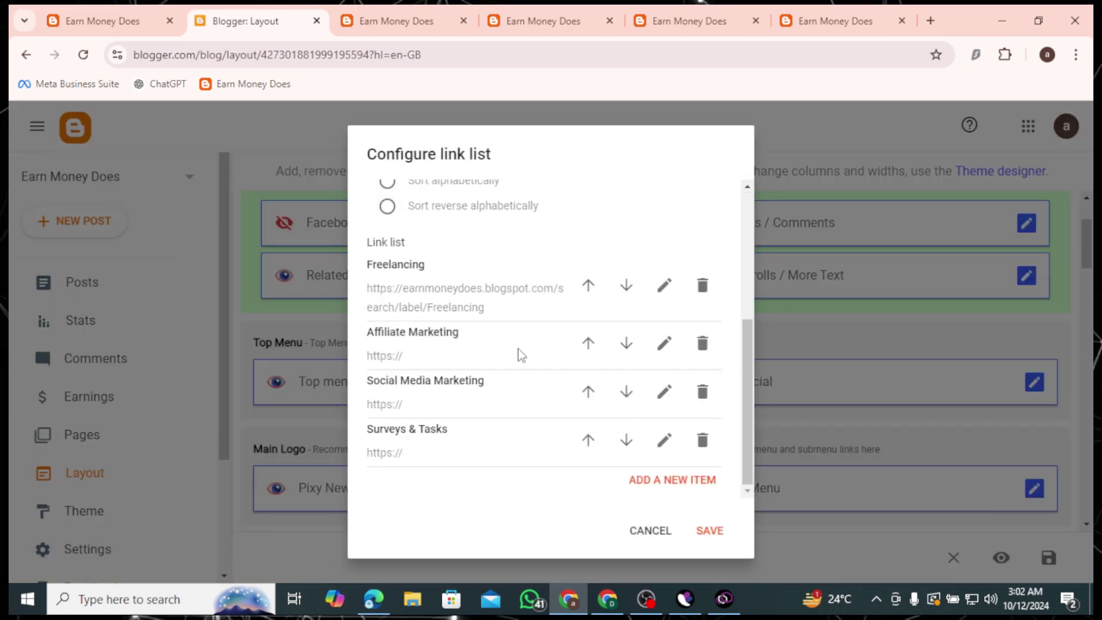
pyautogui.click(663, 346)
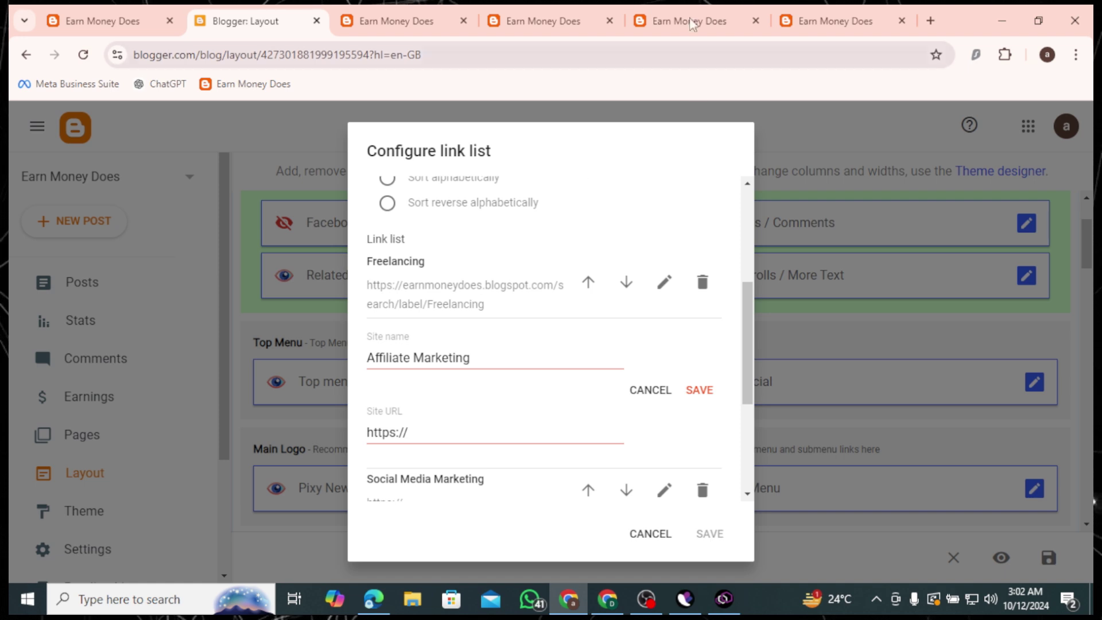
pyautogui.click(834, 21)
pyautogui.click(480, 58)
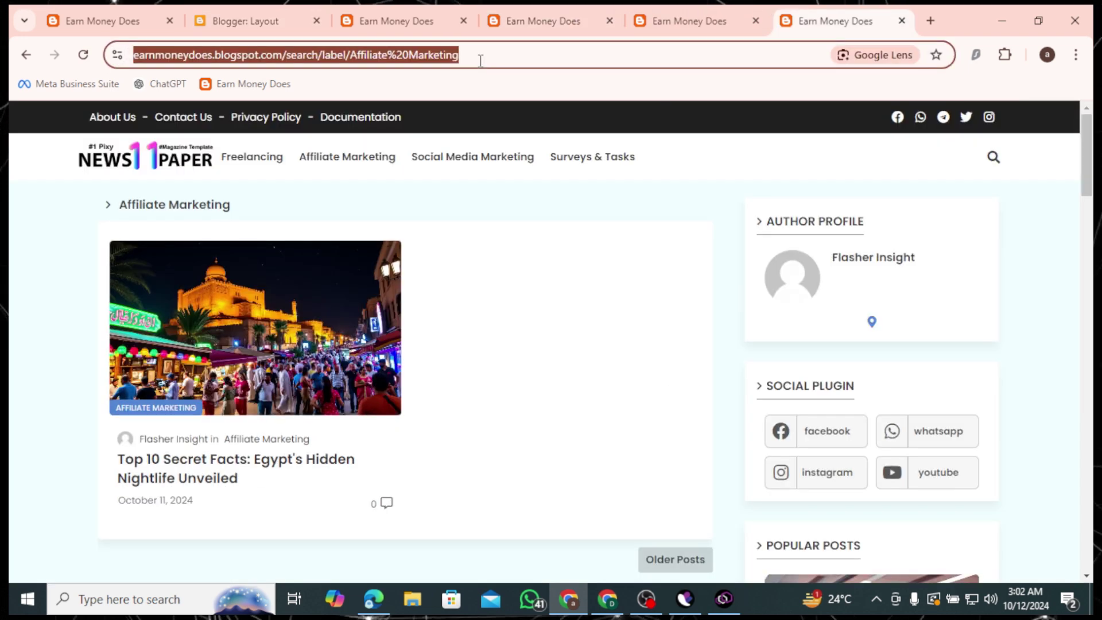
pyautogui.hotkey('ctrl', 'c')
pyautogui.click(245, 21)
pyautogui.click(445, 430)
pyautogui.hotkey('ctrl', 'v')
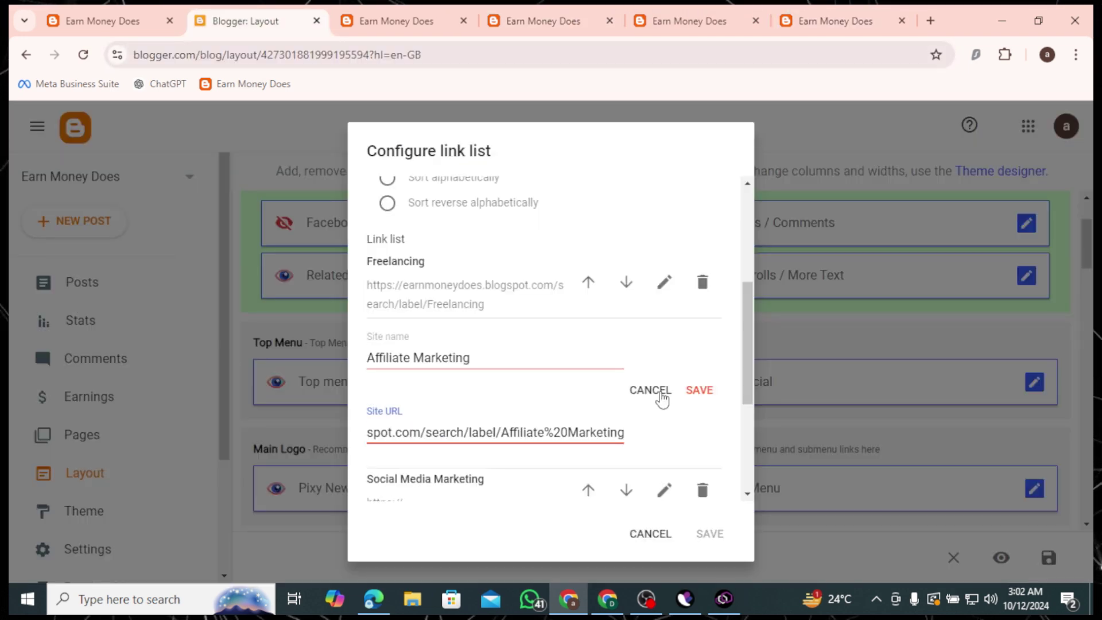
pyautogui.click(700, 393)
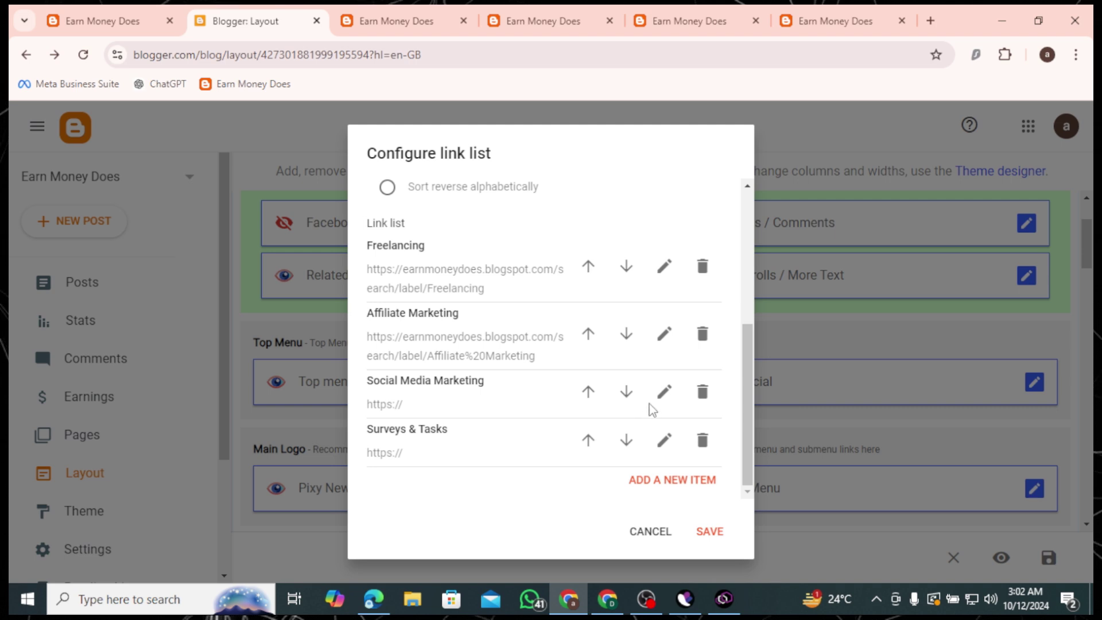
# - Open the Social Media Marketing menu item for editing and save the Main Menu link list
pyautogui.click(664, 391)
pyautogui.click(689, 20)
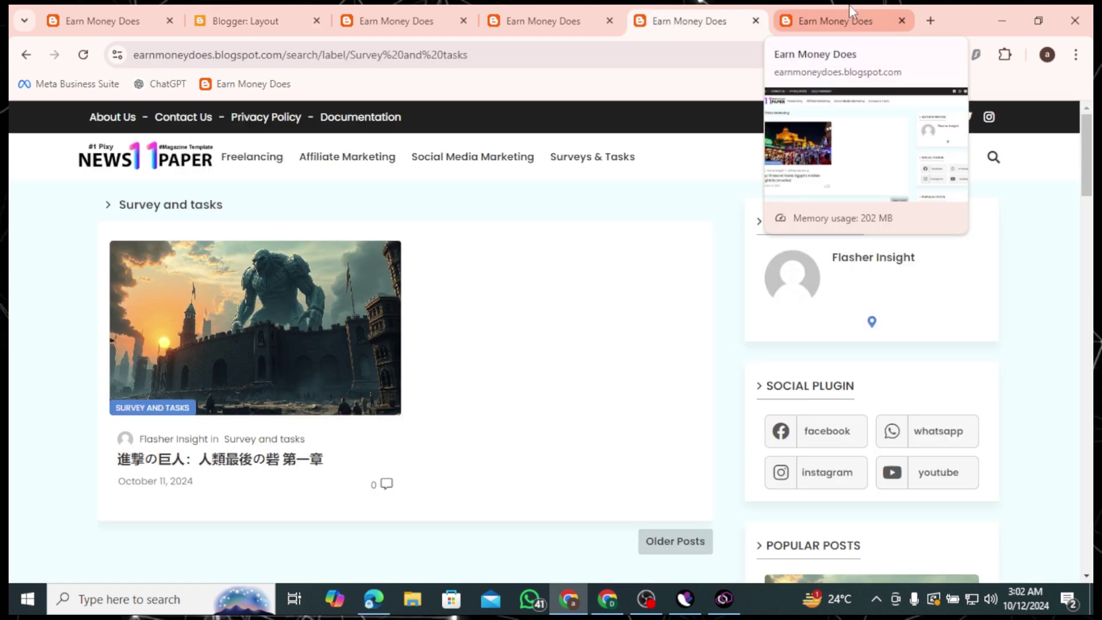
pyautogui.hotkey('ctrl', 'w')
pyautogui.click(710, 533)
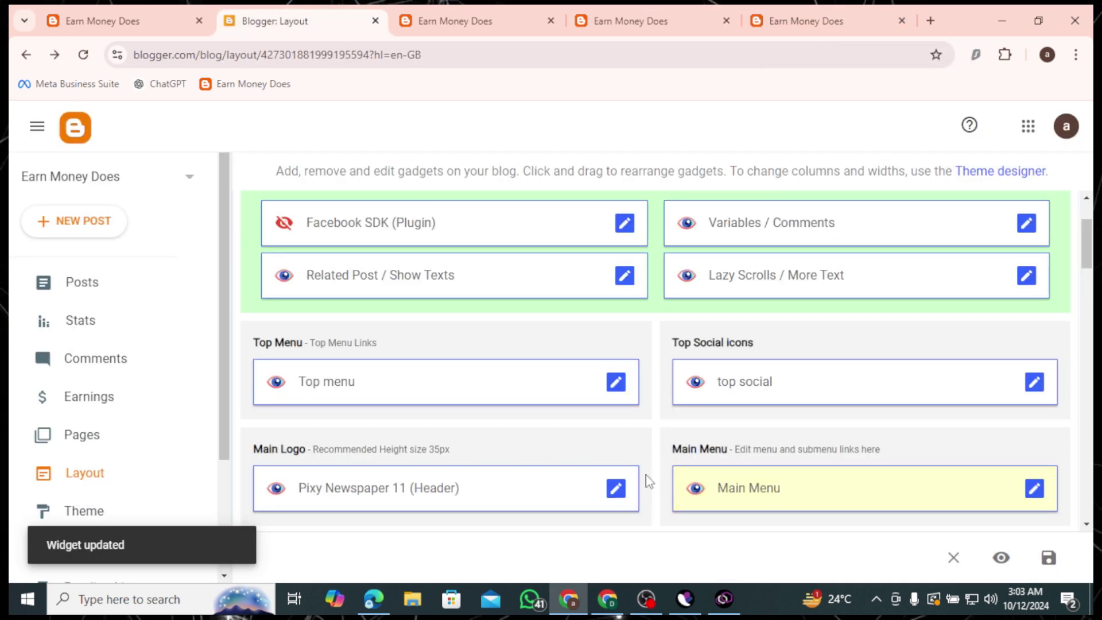
# - Review the live blog home page with its main menu and the posts from the four categories
pyautogui.click(431, 17)
pyautogui.click(222, 153)
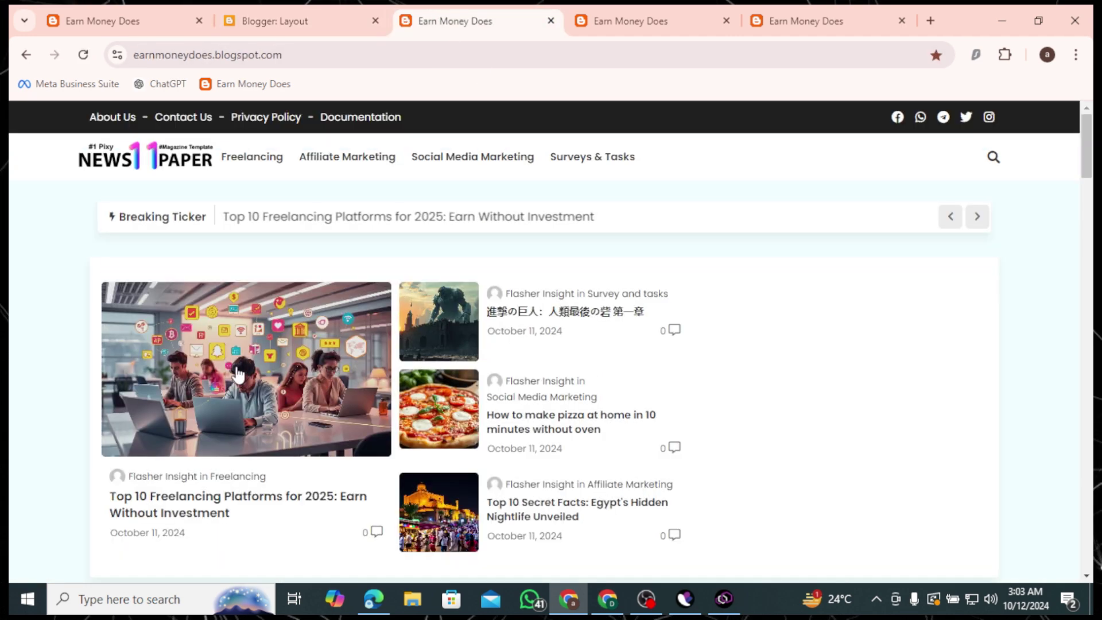
pyautogui.scroll(-9, 522, 315)
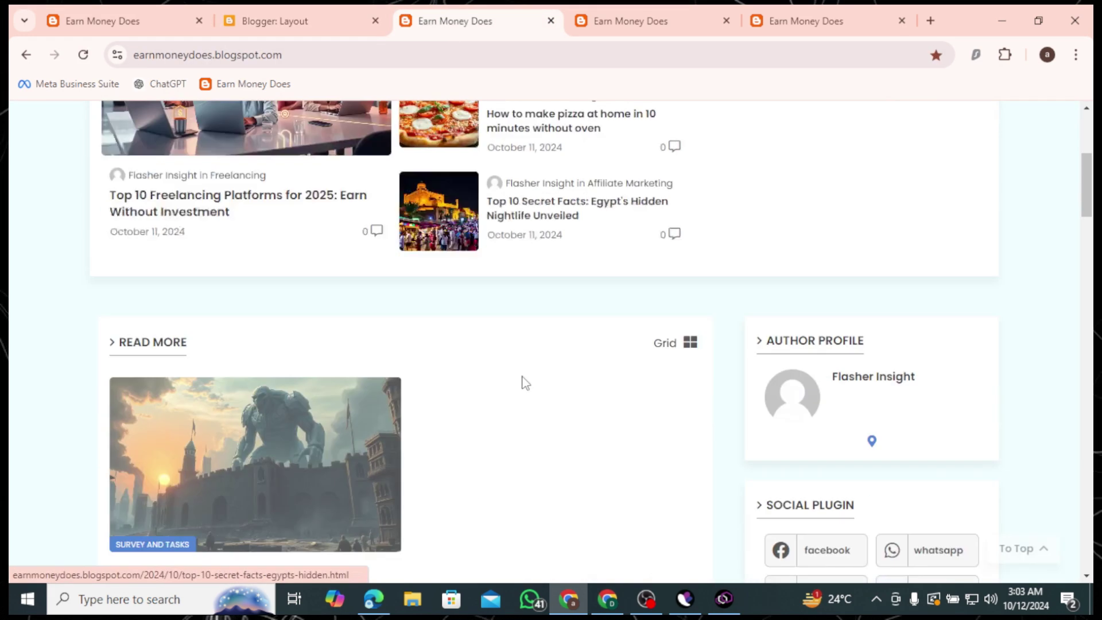
pyautogui.scroll(10, 502, 397)
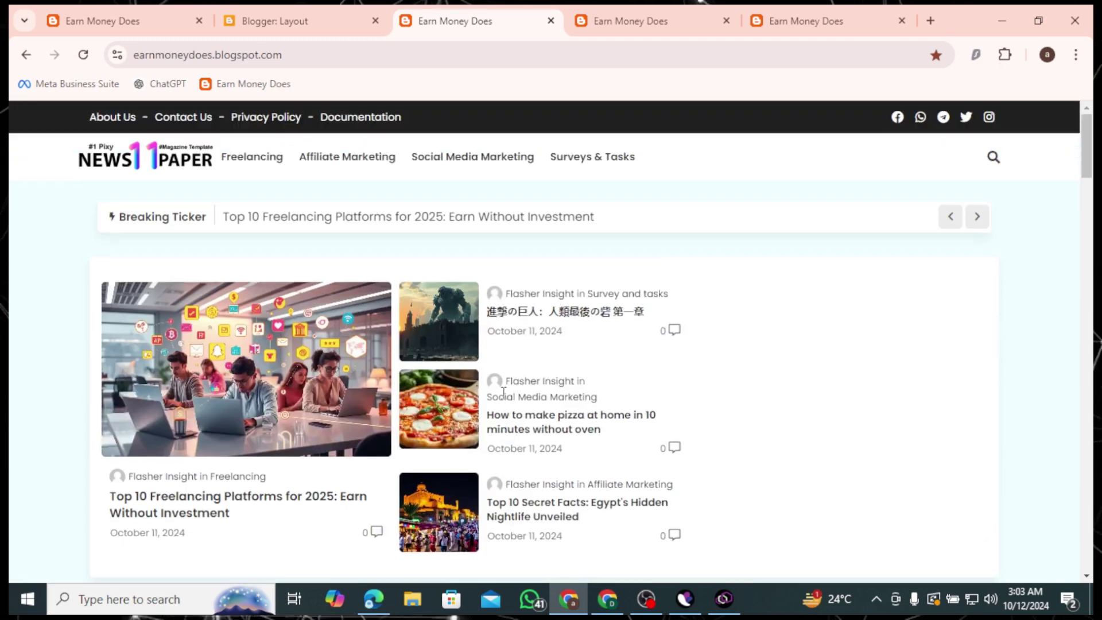
pyautogui.scroll(-8, 824, 356)
pyautogui.scroll(8, 861, 388)
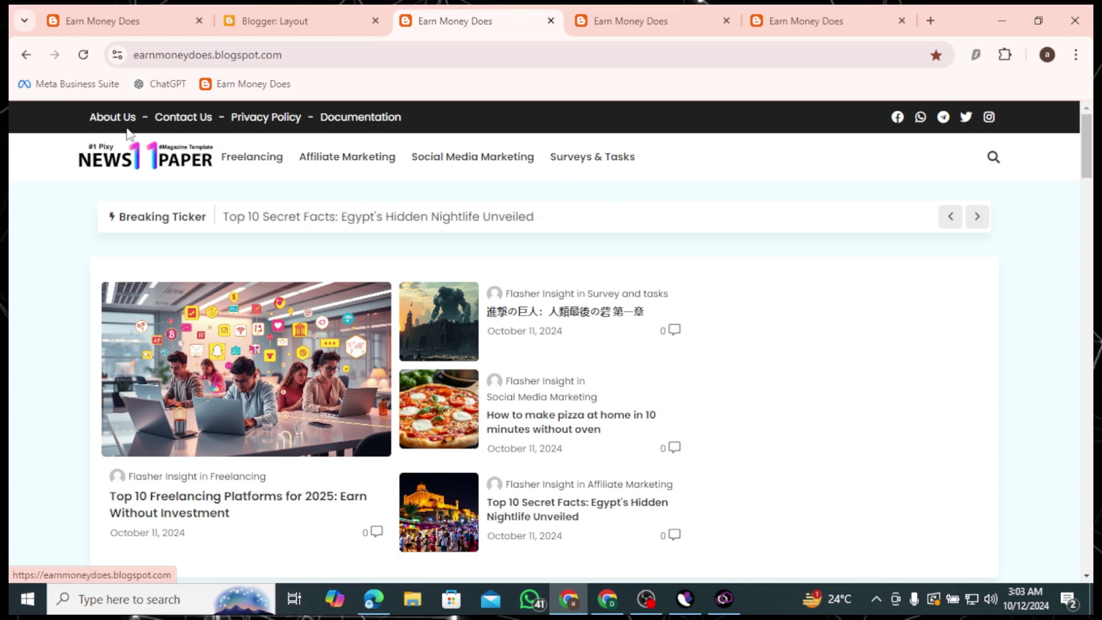
# - In the blog's list of pages, copy the link address of the published About Us page
pyautogui.scroll(-5, 435, 325)
pyautogui.click(285, 17)
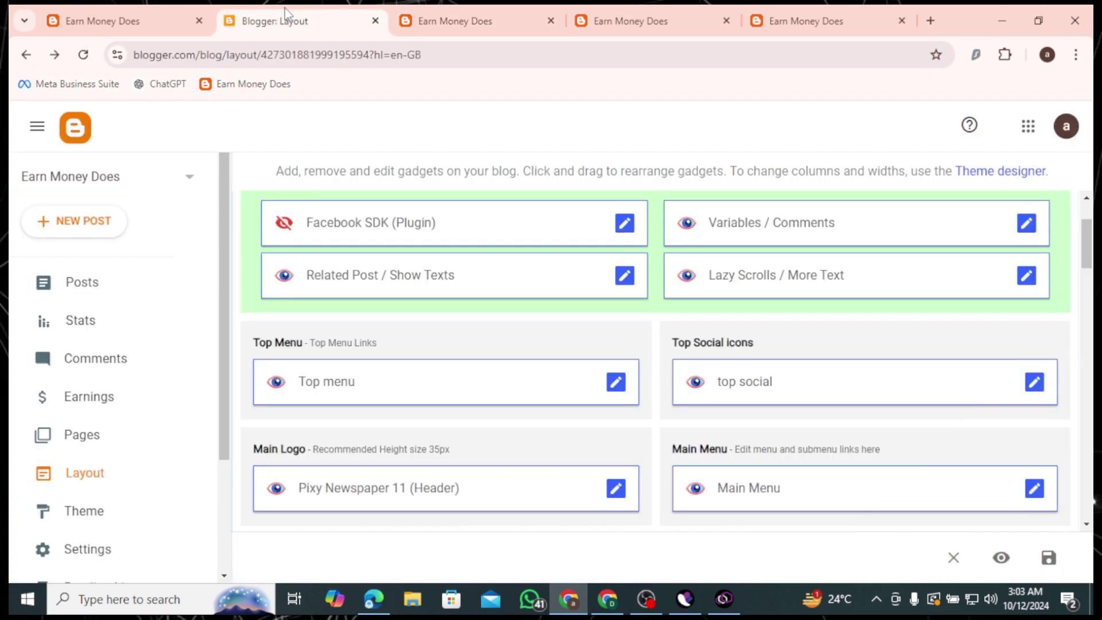
pyautogui.click(86, 436)
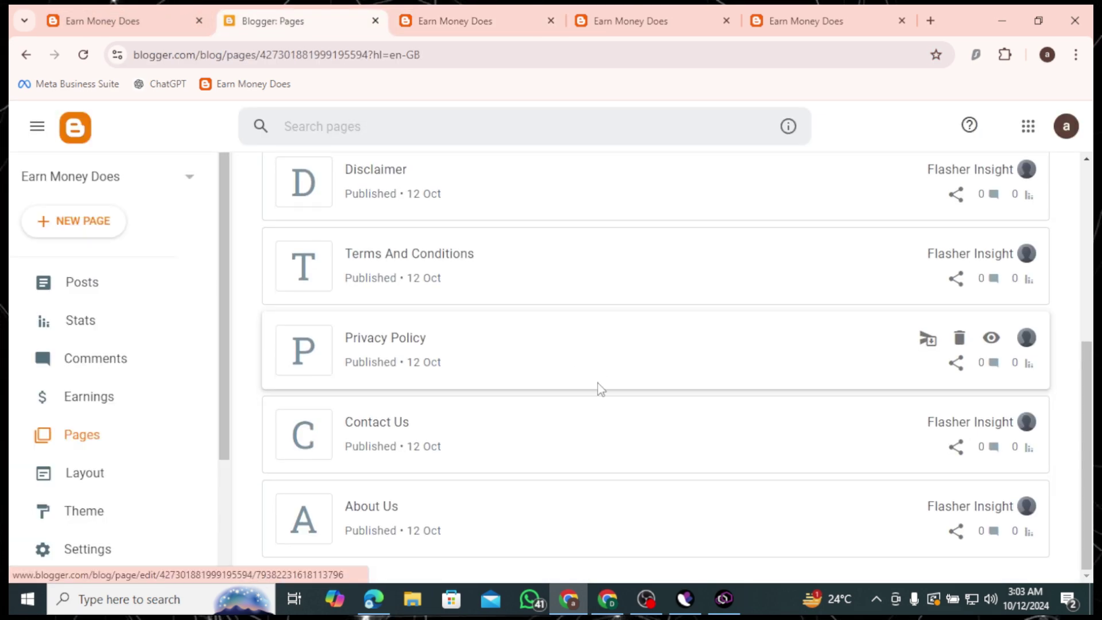
pyautogui.rightClick(991, 508)
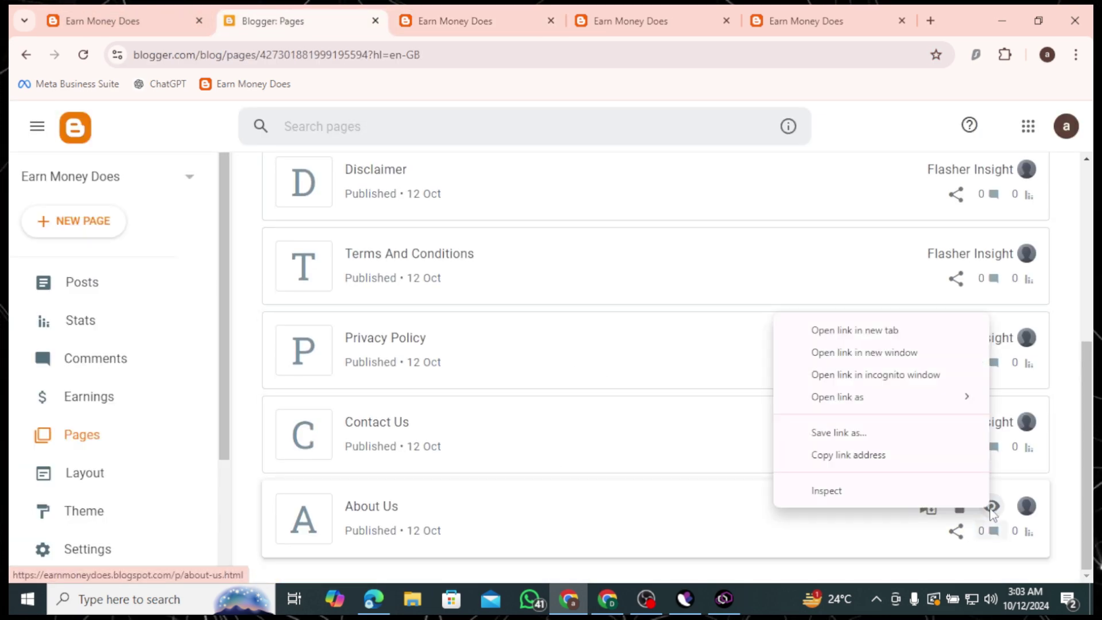
pyautogui.press('Escape')
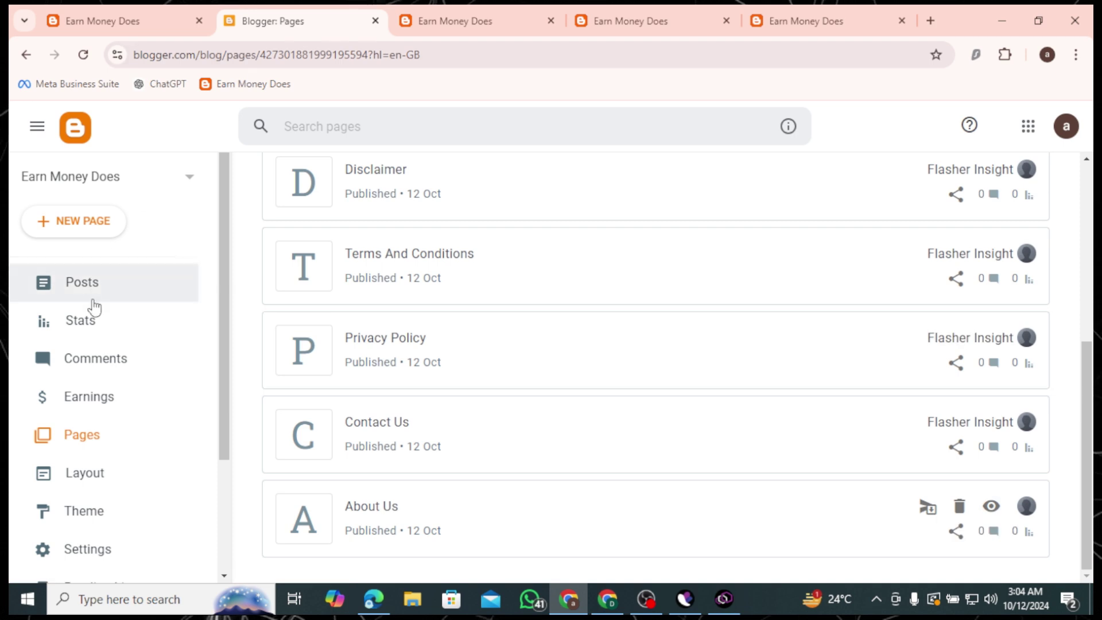
# - Open the blog's Layout in a new browser tab and open the Top menu gadget for editing
pyautogui.scroll(-3, 91, 321)
pyautogui.rightClick(134, 331)
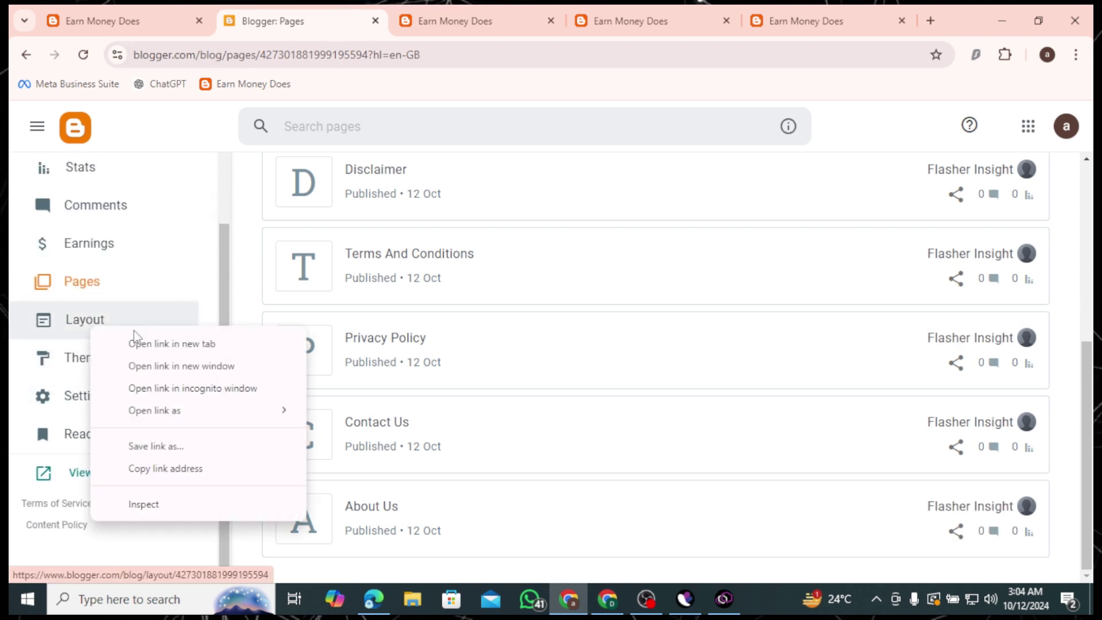
pyautogui.click(162, 344)
pyautogui.click(390, 21)
pyautogui.click(616, 278)
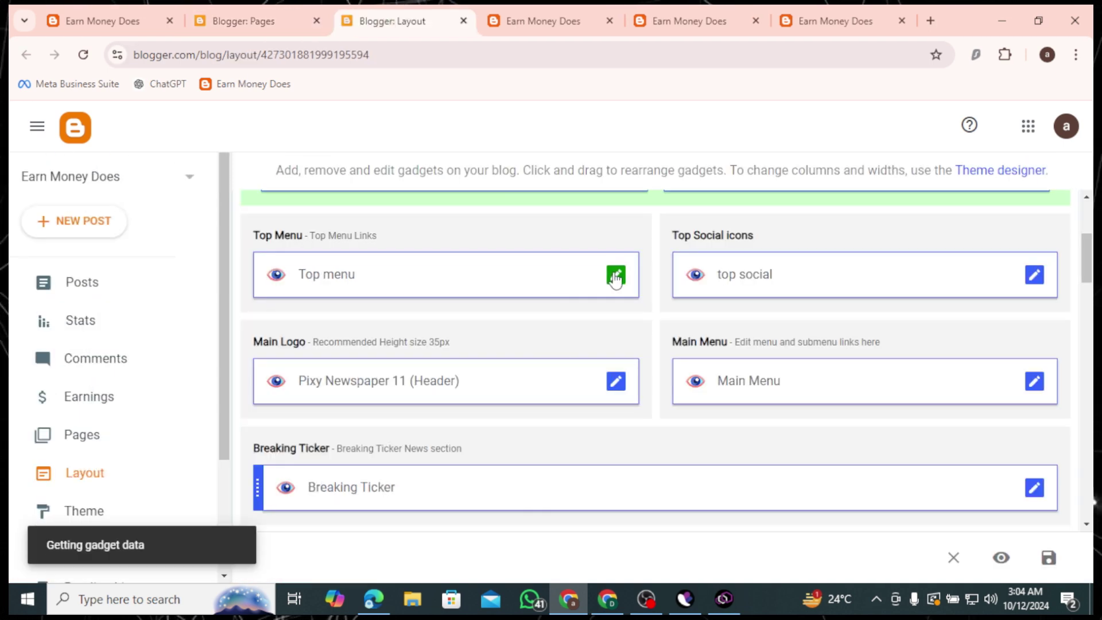
pyautogui.scroll(-3, 598, 287)
pyautogui.click(651, 296)
pyautogui.hotkey('ctrl', 'a')
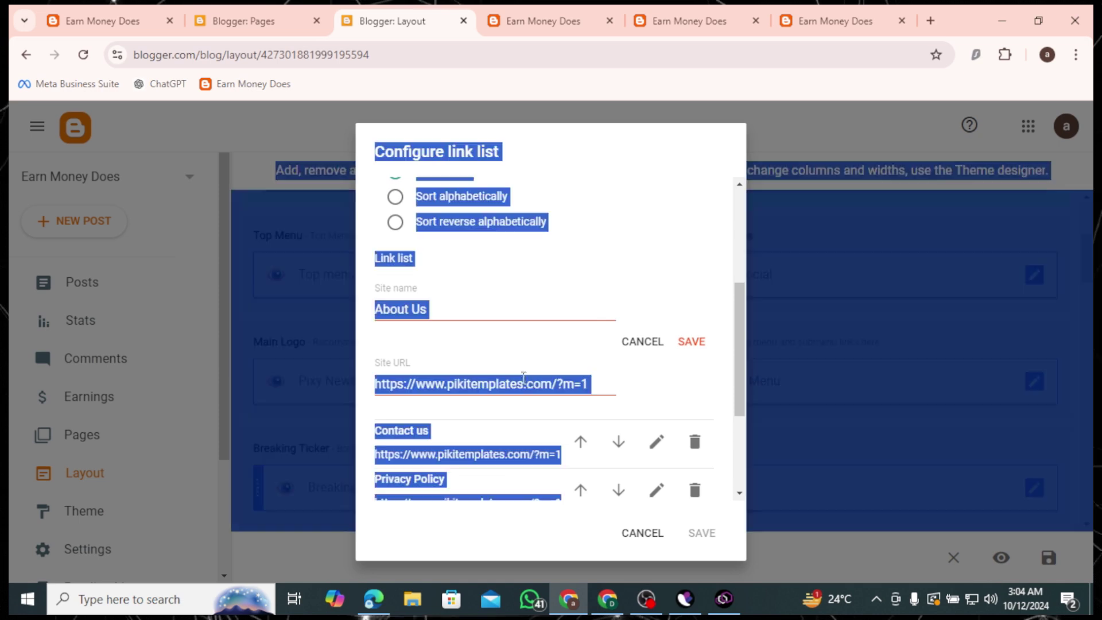
pyautogui.click(533, 384)
pyautogui.hotkey('ctrl', 'a')
pyautogui.write('https://earnmoneydoes.blogspot.com/p/about-us.html')
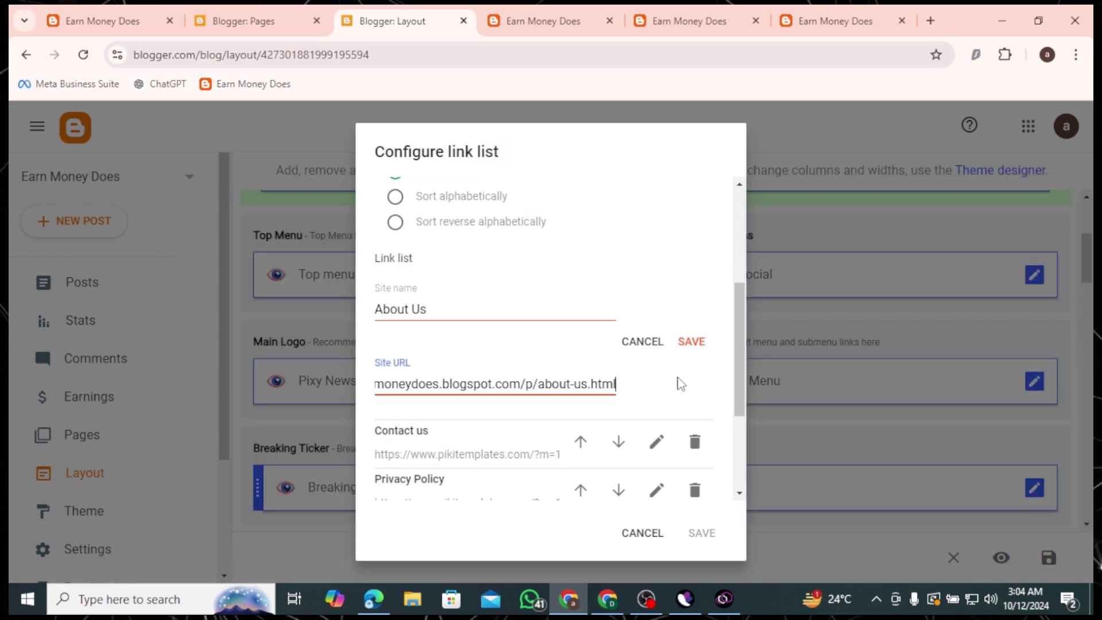
pyautogui.click(702, 343)
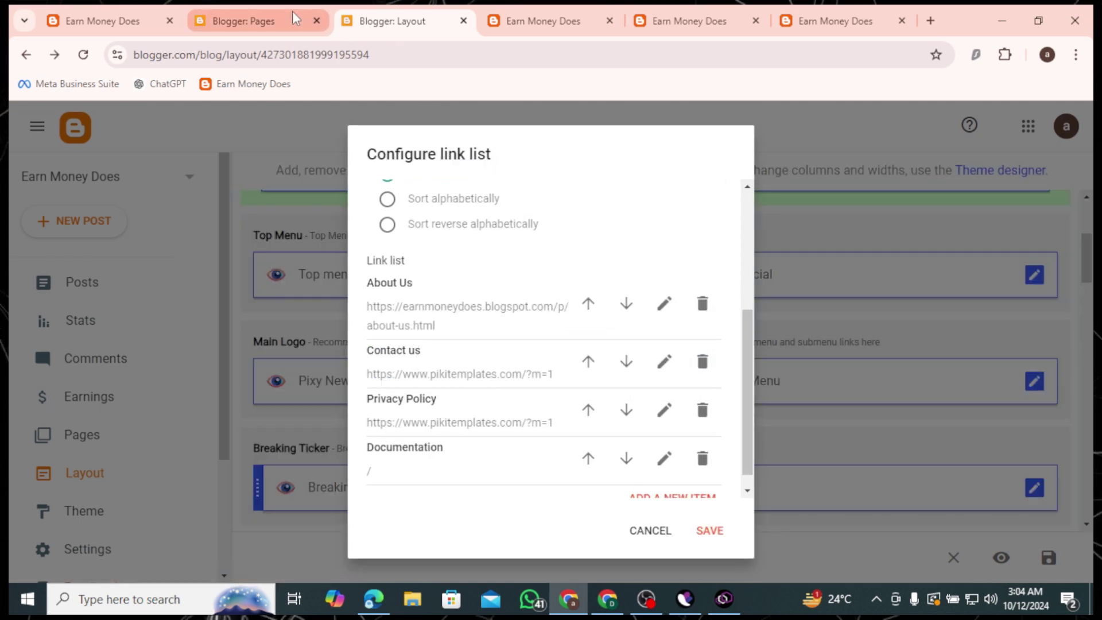
pyautogui.click(244, 20)
pyautogui.rightClick(985, 423)
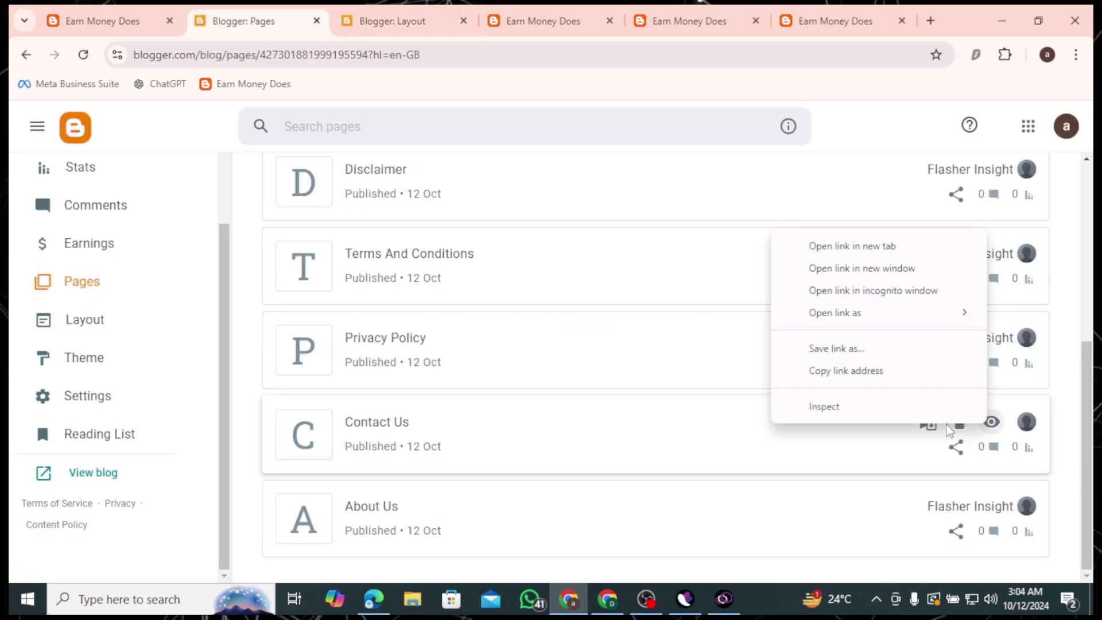
pyautogui.click(861, 370)
pyautogui.click(393, 21)
pyautogui.click(664, 367)
pyautogui.click(524, 449)
pyautogui.hotkey('ctrl', 'a')
pyautogui.hotkey('ctrl', 'v')
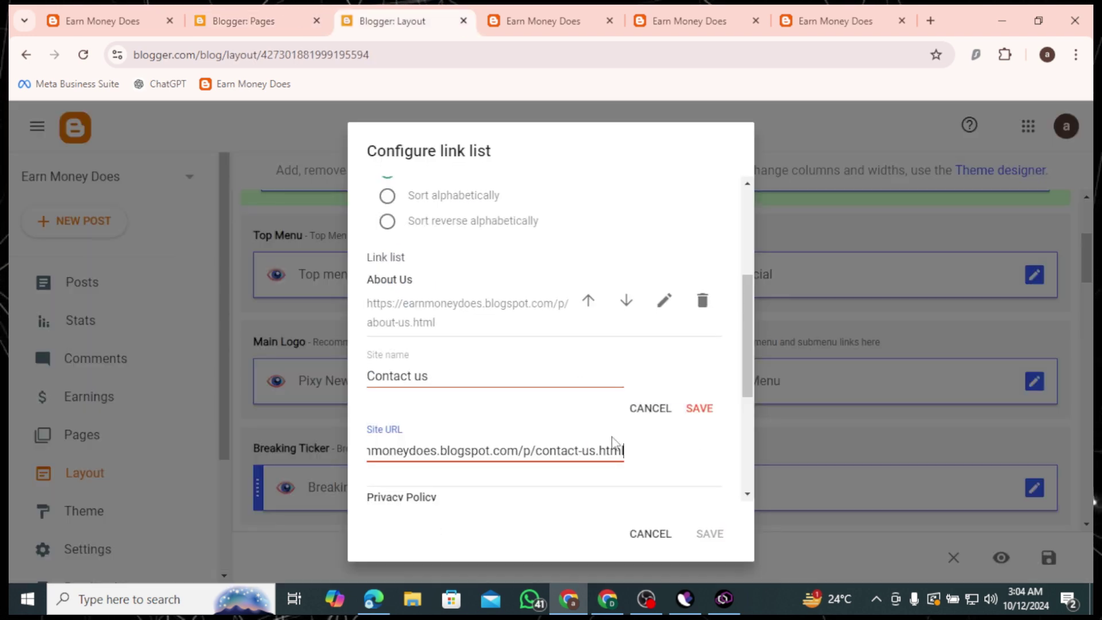
pyautogui.click(699, 408)
pyautogui.click(664, 428)
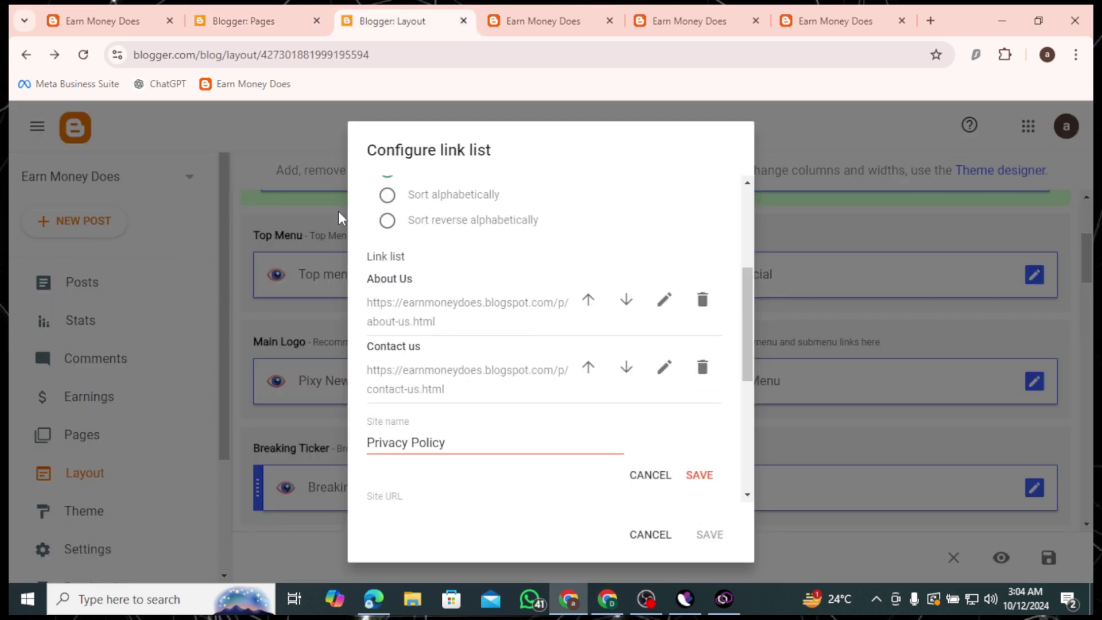
pyautogui.click(244, 20)
pyautogui.rightClick(990, 339)
pyautogui.click(855, 502)
pyautogui.click(392, 20)
pyautogui.click(523, 411)
pyautogui.hotkey('ctrl', 'a')
pyautogui.hotkey('ctrl', 'v')
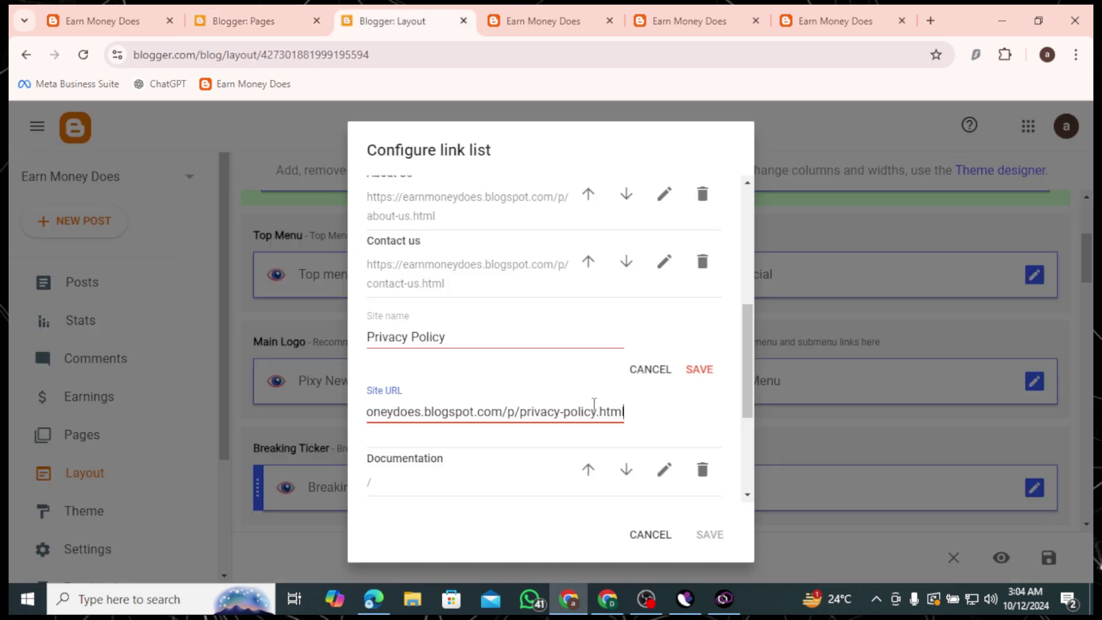
pyautogui.click(695, 372)
# - Copy the link address of the Terms And Conditions page from the page list and return to the Top menu link list
pyautogui.click(244, 21)
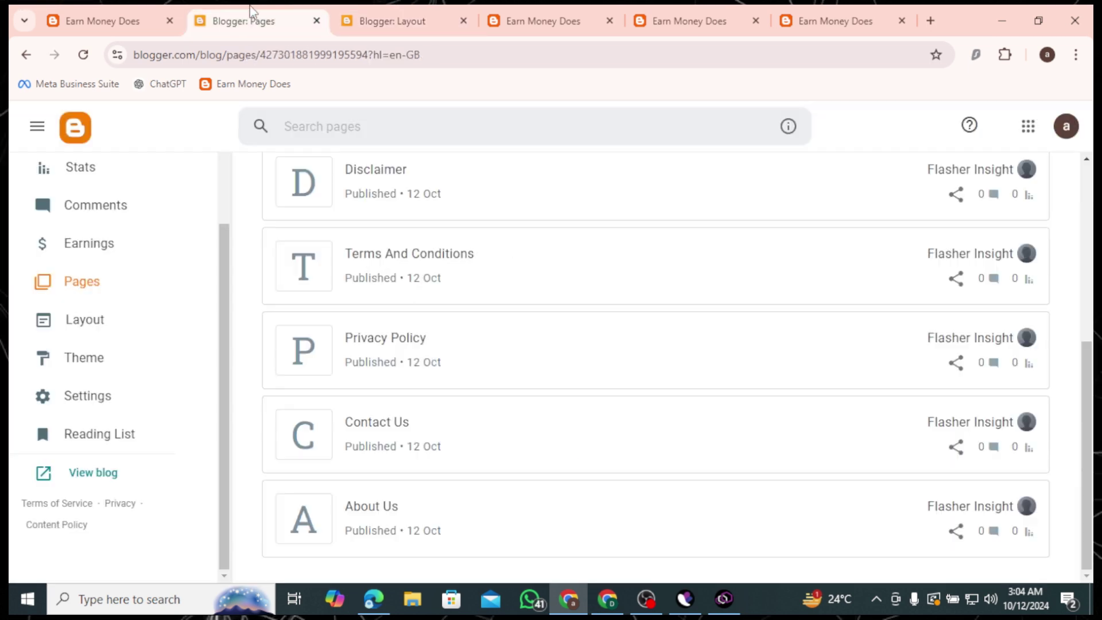
pyautogui.rightClick(989, 260)
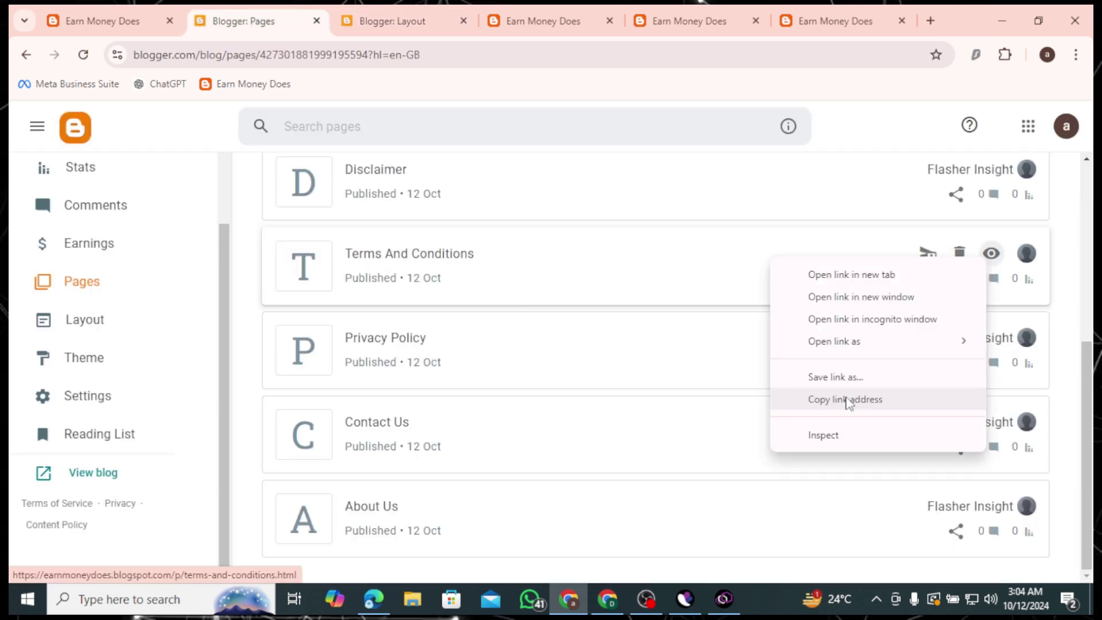
pyautogui.click(843, 398)
pyautogui.click(393, 21)
# - Rename the Documentation item as Terms And Conditions with the copied page link as its site URL, and save the Top menu link list
pyautogui.click(664, 441)
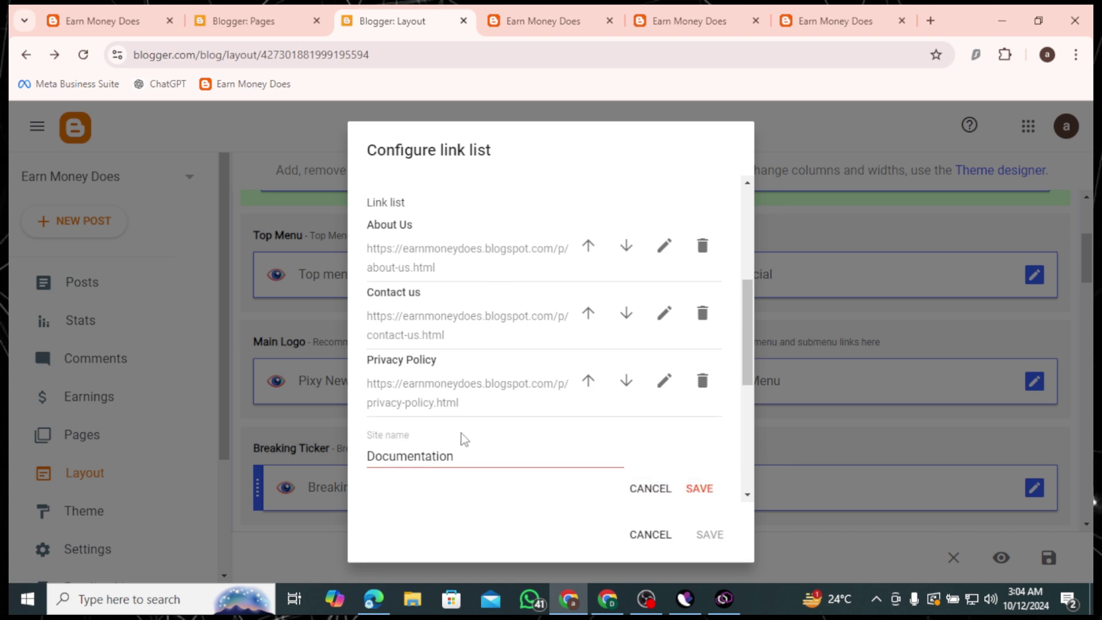
pyautogui.hotkey('ctrl', 'a')
pyautogui.write('Terms And Conditions')
pyautogui.click(490, 418)
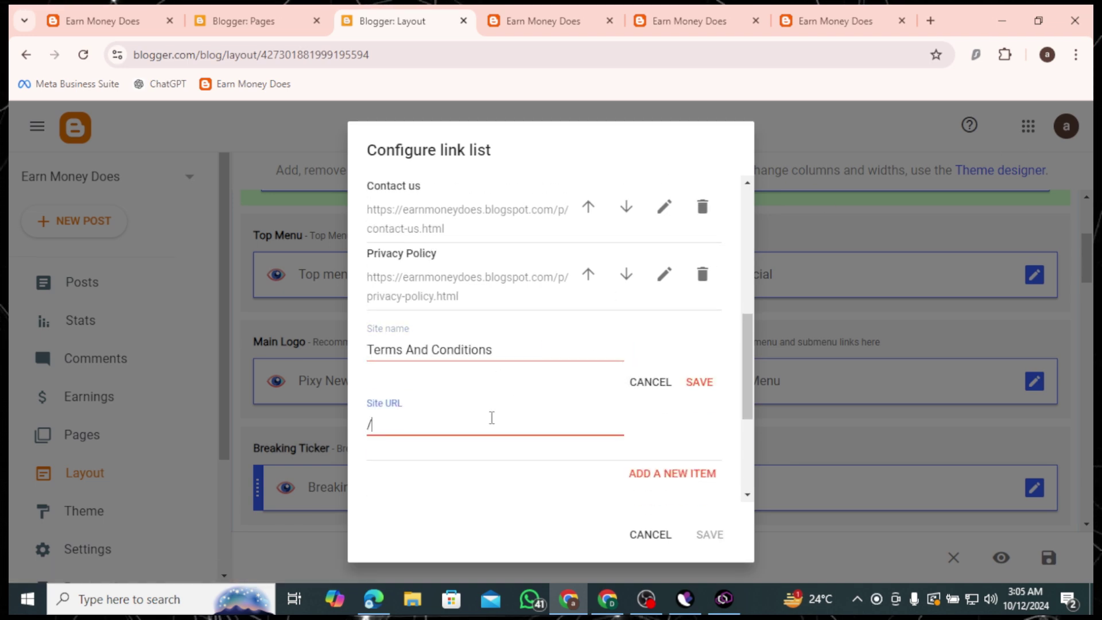
pyautogui.hotkey('ctrl', 'a')
pyautogui.hotkey('ctrl', 'v')
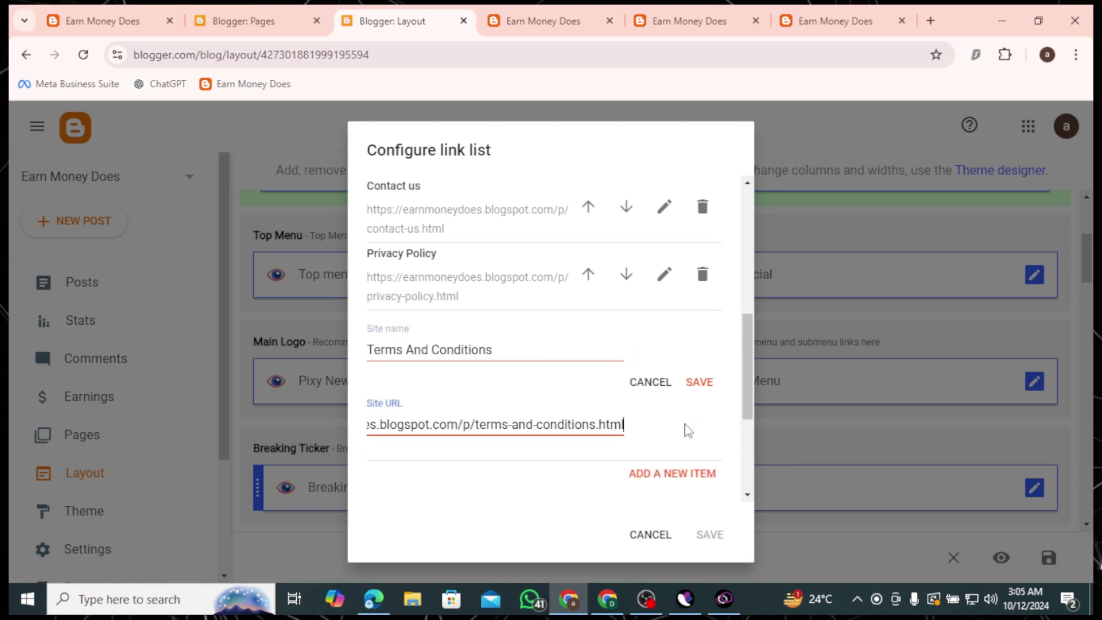
pyautogui.click(701, 387)
pyautogui.click(708, 535)
# - Reload the live blog home page and review its top menu, post sections, sidebar labels and footer
pyautogui.click(543, 21)
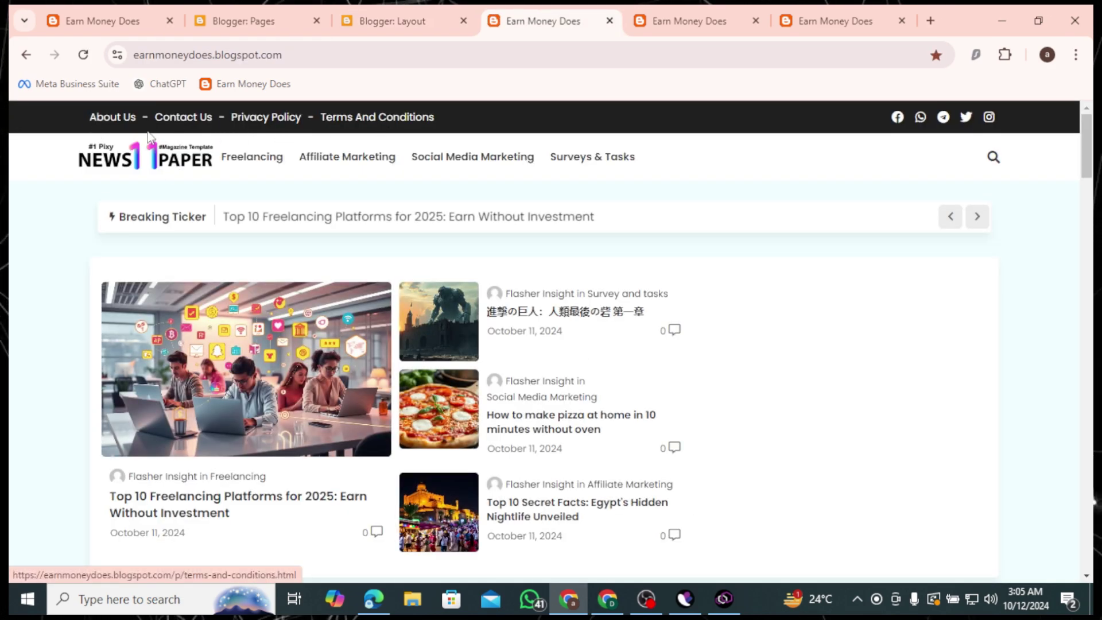
pyautogui.scroll(-8, 436, 326)
pyautogui.scroll(-10, 440, 328)
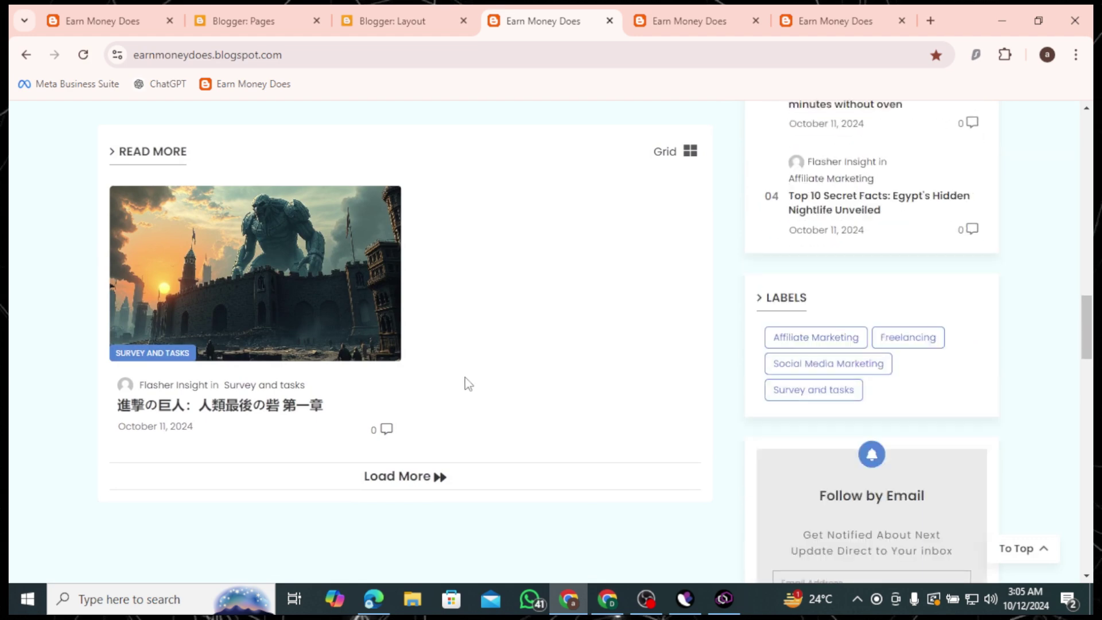
pyautogui.scroll(3, 661, 525)
pyautogui.scroll(10, 661, 525)
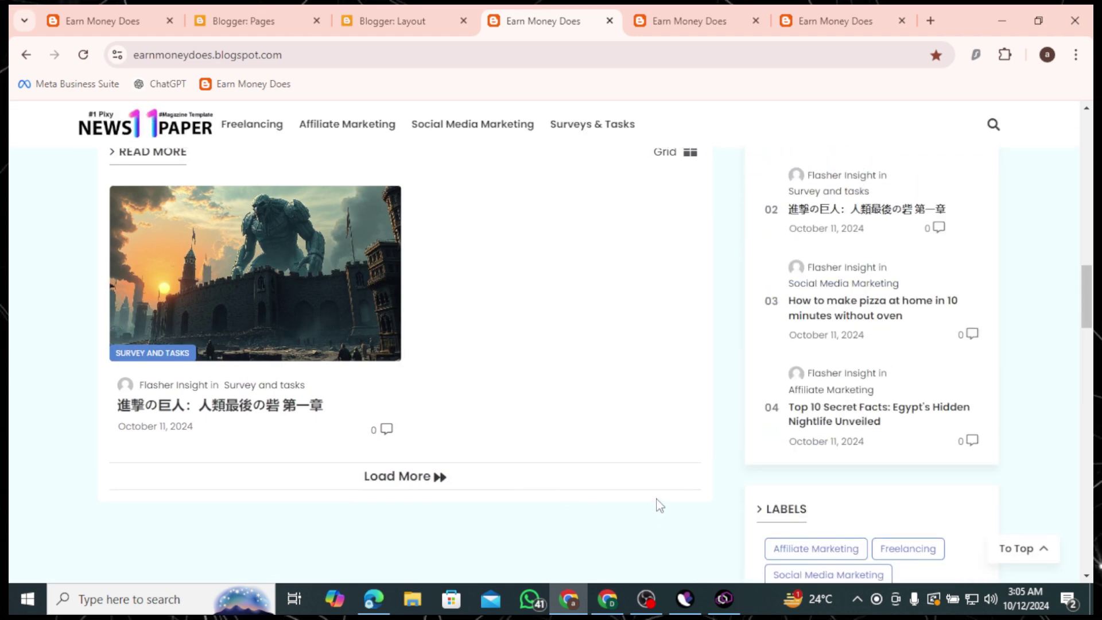
pyautogui.click(246, 86)
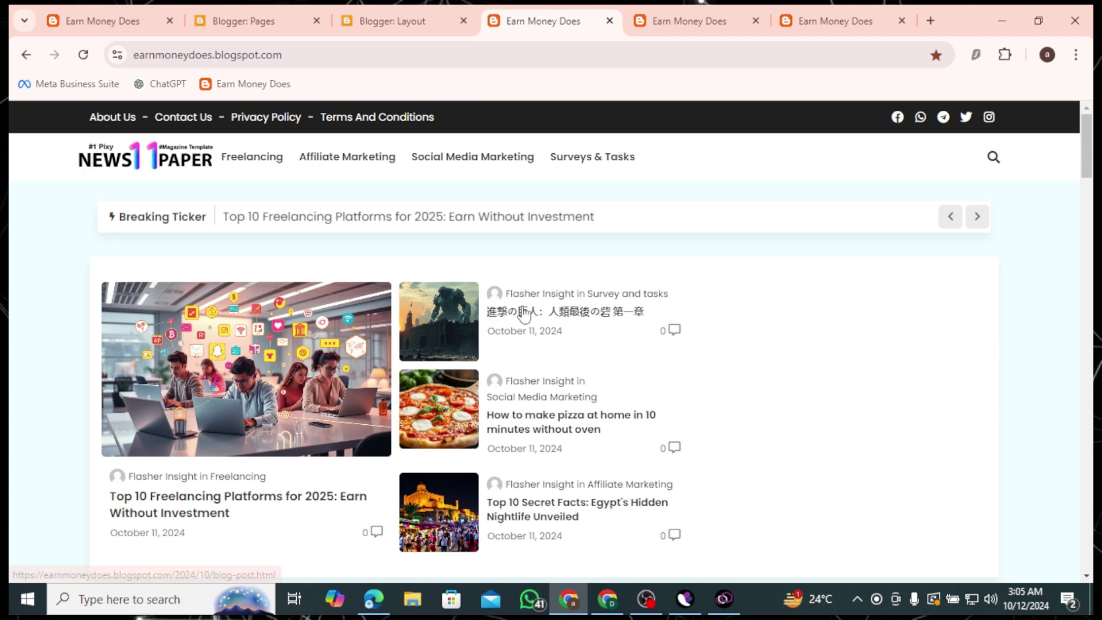
pyautogui.scroll(-10, 519, 309)
pyautogui.scroll(-3, 571, 367)
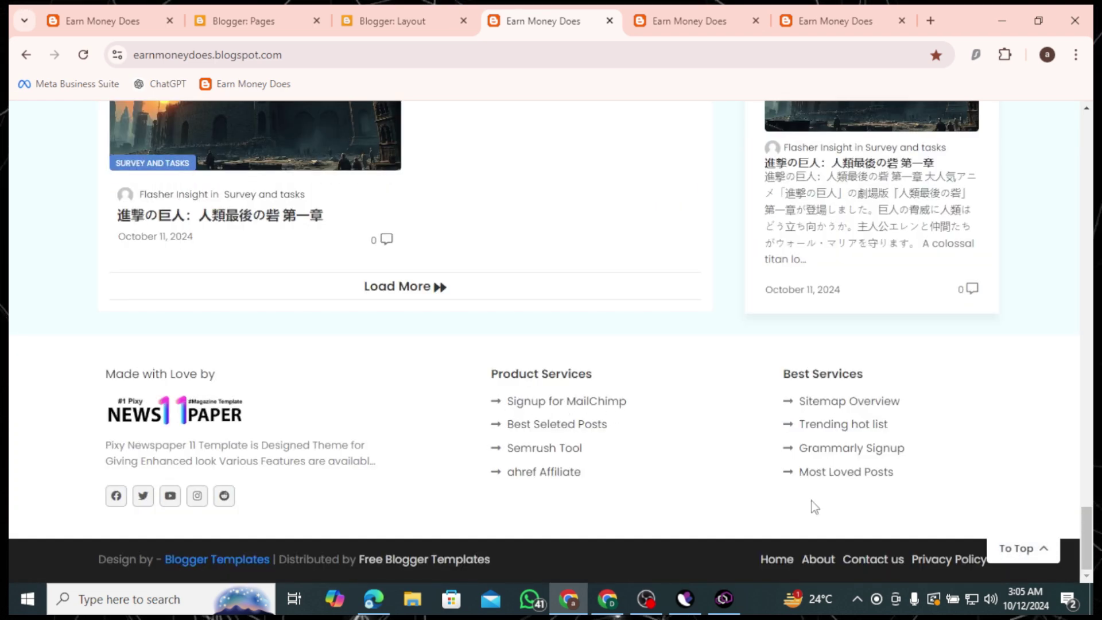
pyautogui.scroll(3, 275, 448)
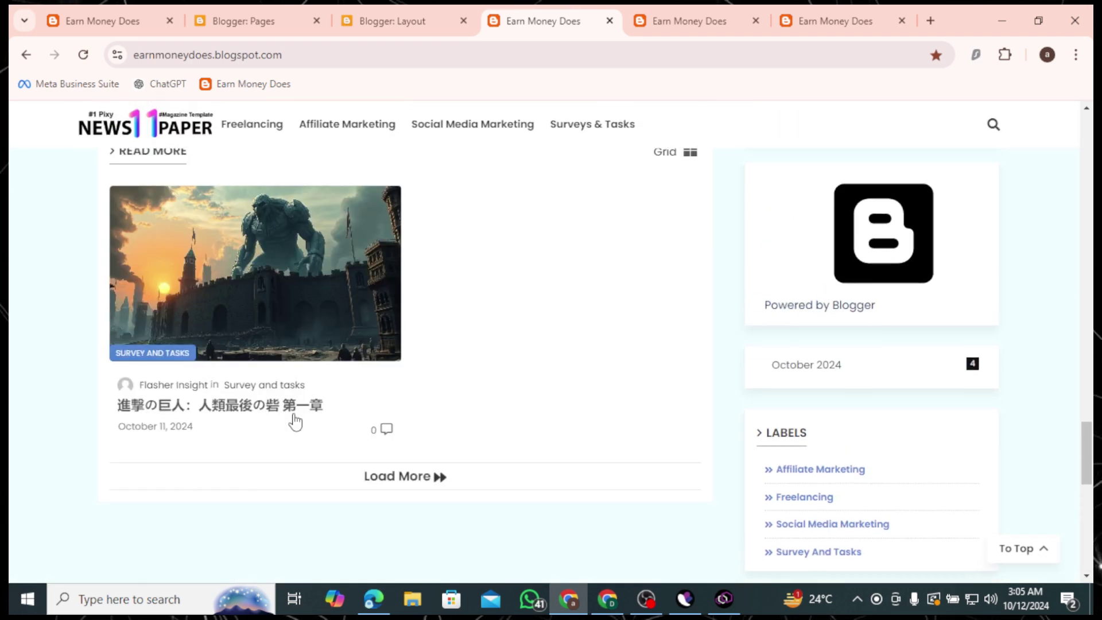
pyautogui.scroll(10, 471, 296)
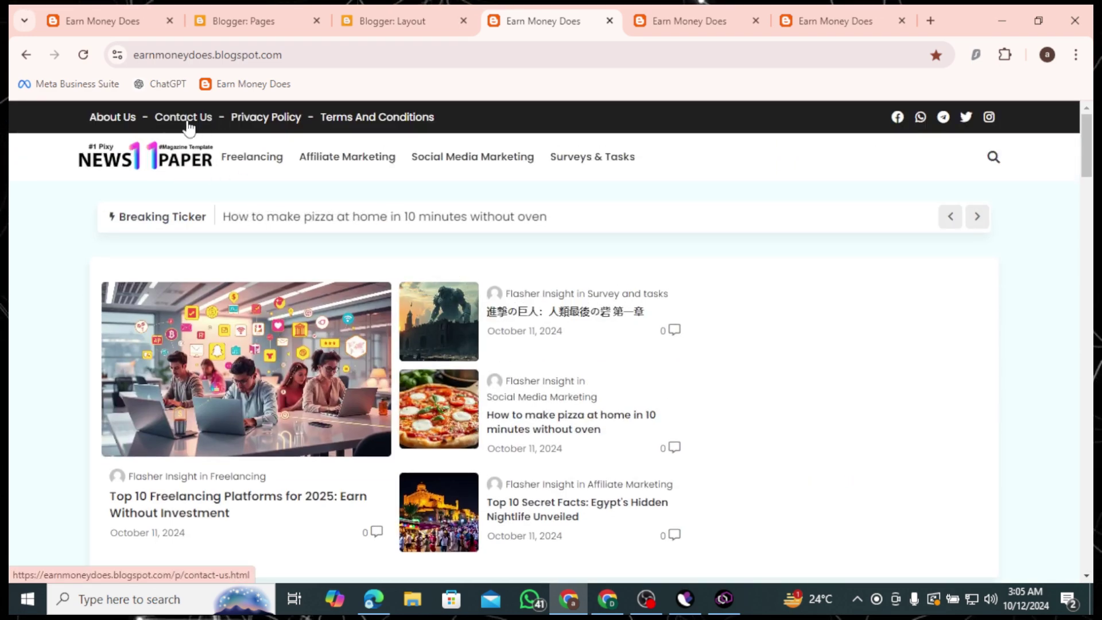
# - Open the Privacy Policy page from the live blog's top menu and read through it
pyautogui.click(252, 123)
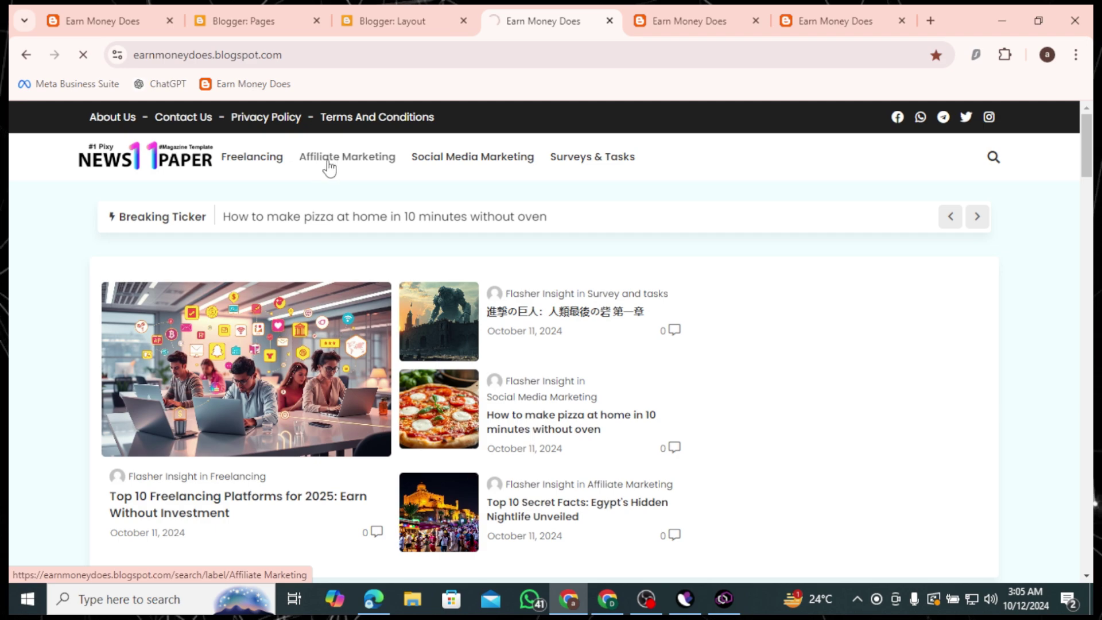
pyautogui.scroll(-15, 327, 327)
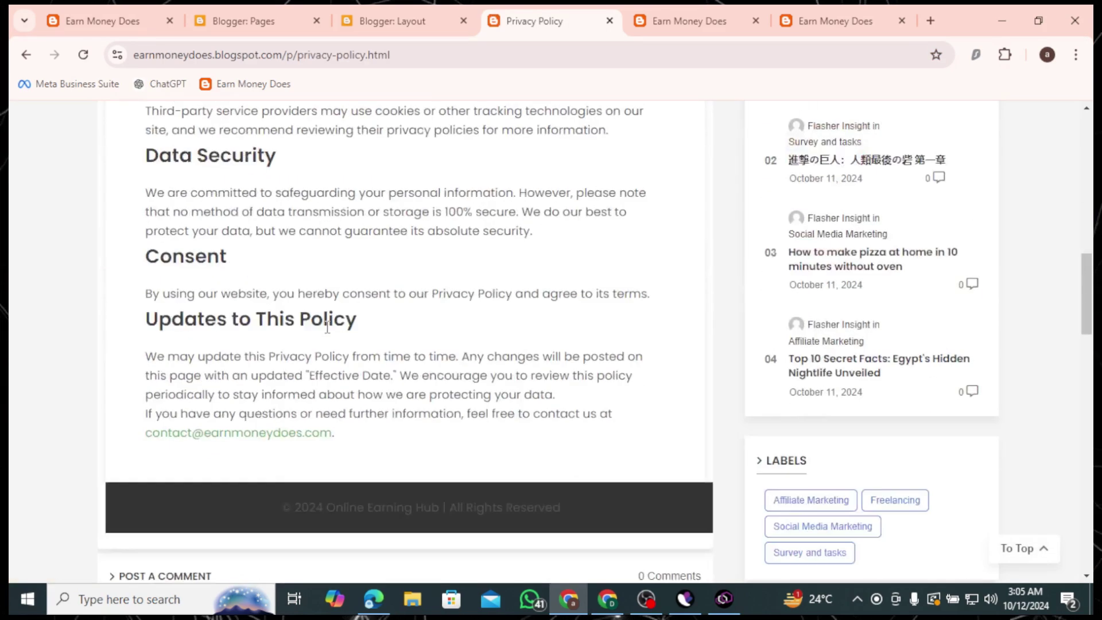
pyautogui.scroll(-3, 327, 327)
pyautogui.scroll(20, 369, 356)
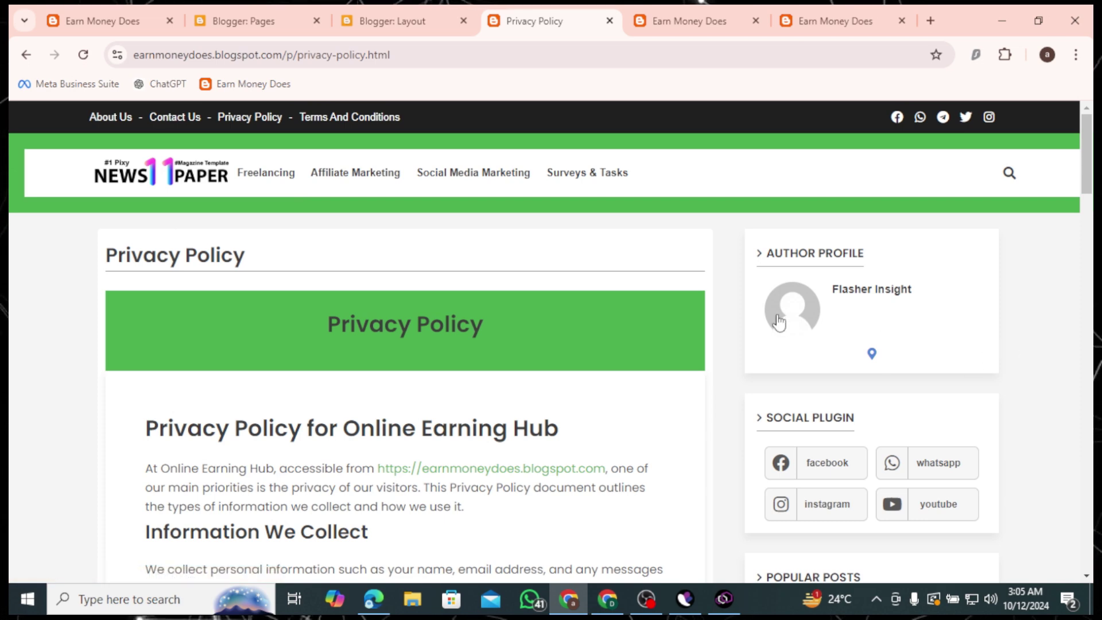
# - Return to the blog home page through the site logo and look over its post sections
pyautogui.click(184, 186)
pyautogui.scroll(-9, 553, 400)
pyautogui.scroll(3, 568, 407)
pyautogui.scroll(5, 568, 407)
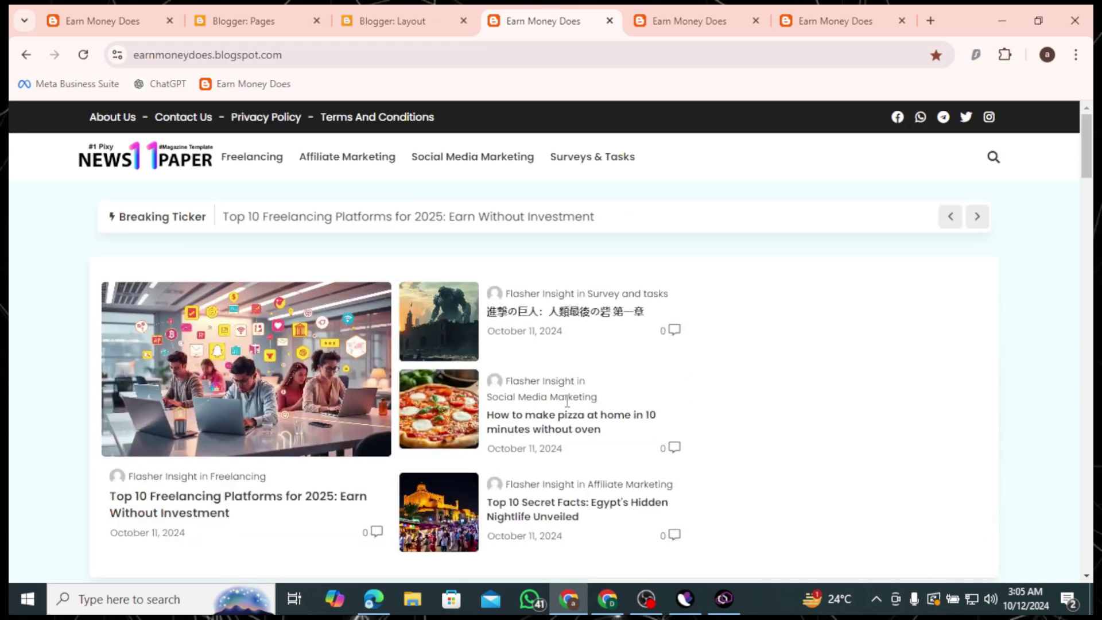
# - Switch to the YouTube channel page and look through its header and list of latest videos
pyautogui.hotkey('alt', 'Tab')
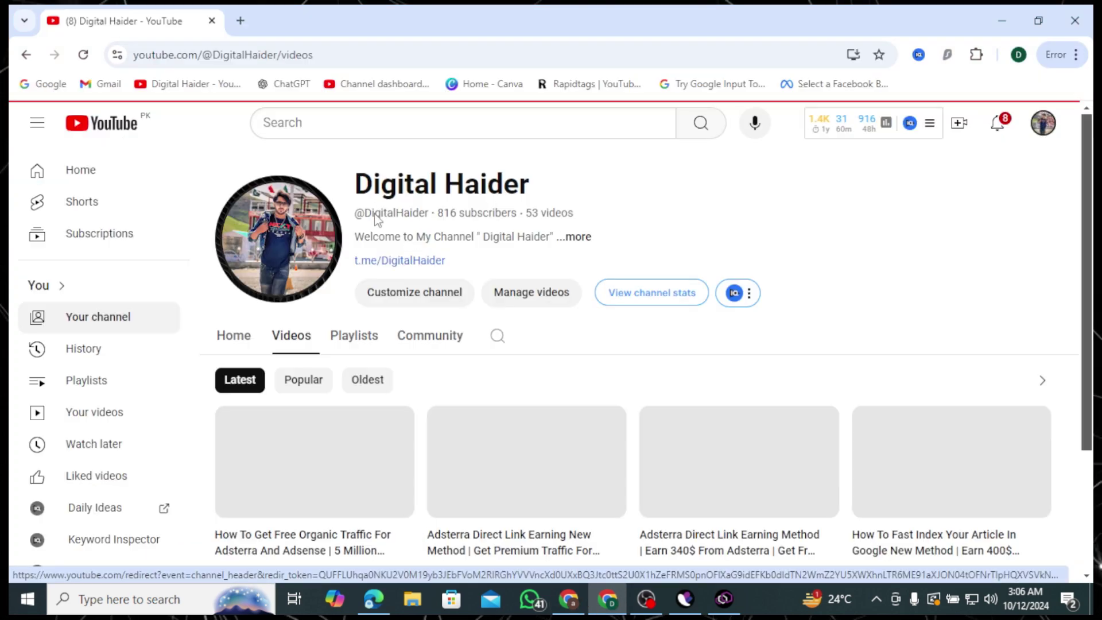
pyautogui.moveTo(355, 183); pyautogui.dragTo(632, 197)
pyautogui.click(855, 224)
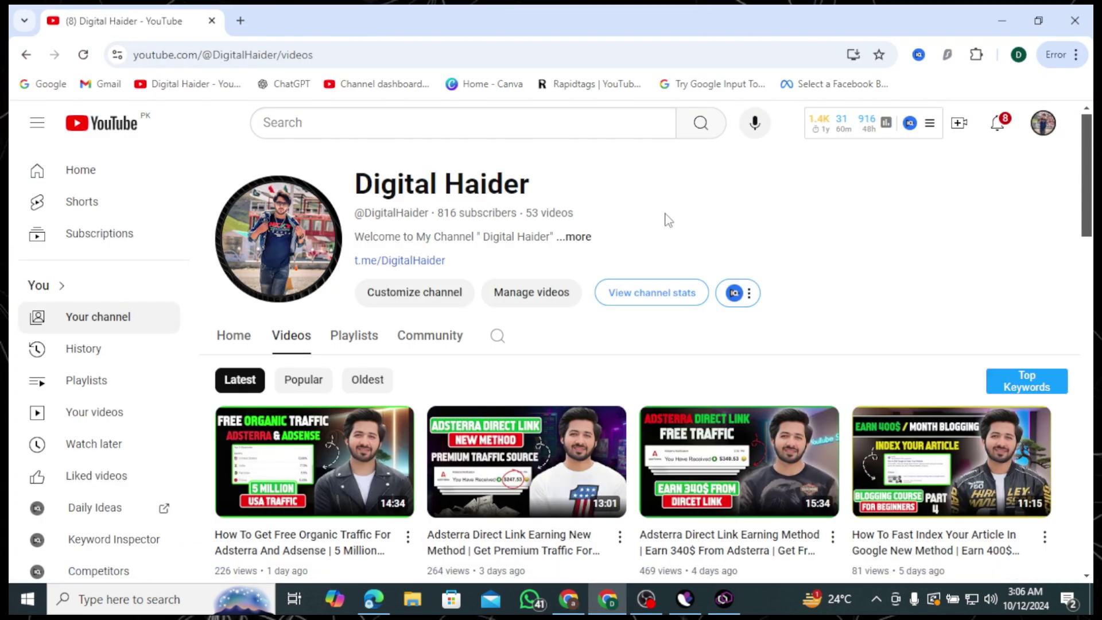
pyautogui.scroll(-5, 800, 241)
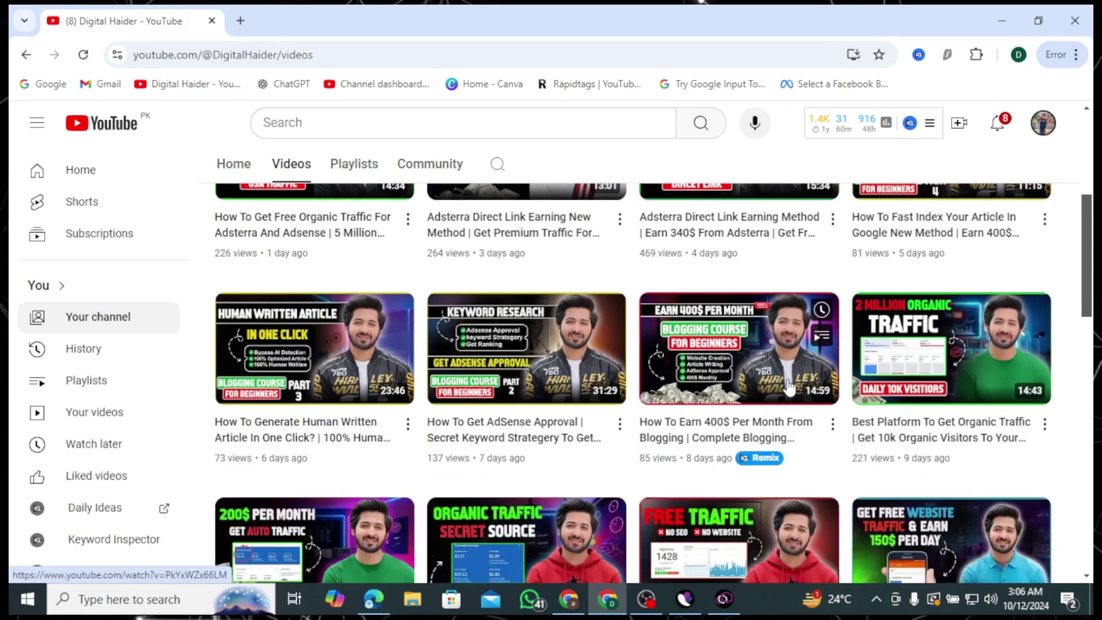
pyautogui.scroll(-2, 787, 344)
pyautogui.scroll(10, 790, 385)
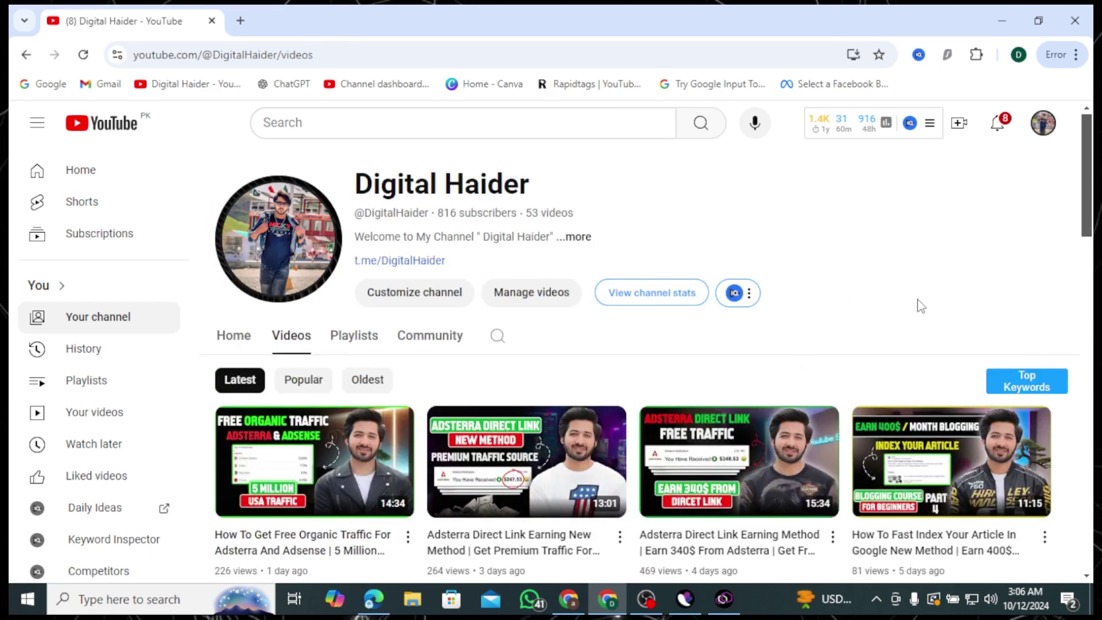
pyautogui.moveTo(367, 186); pyautogui.dragTo(556, 204)
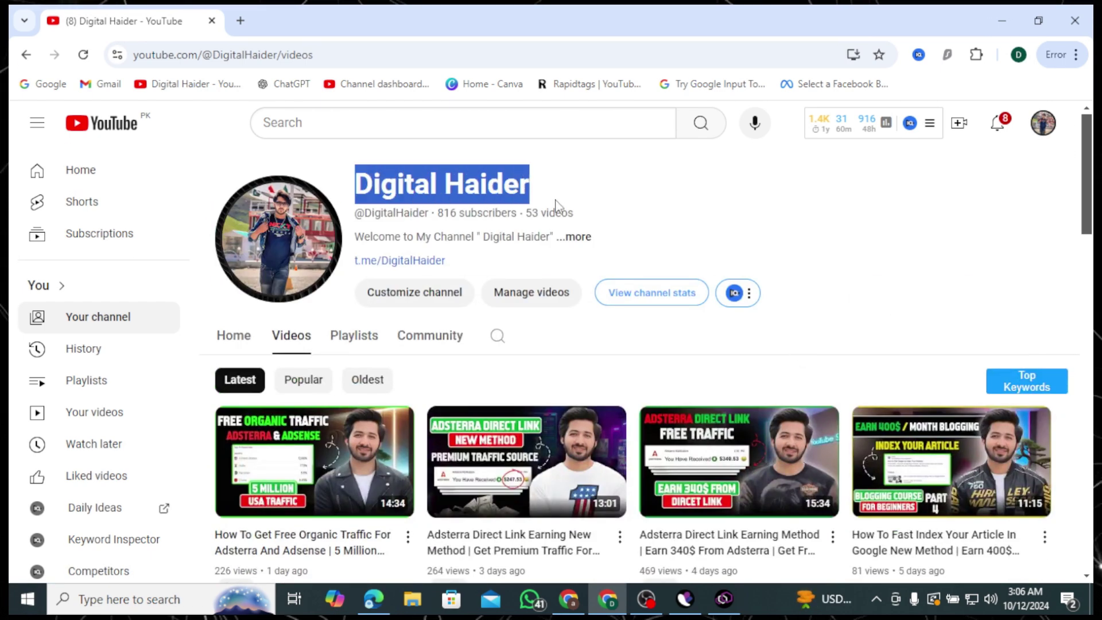